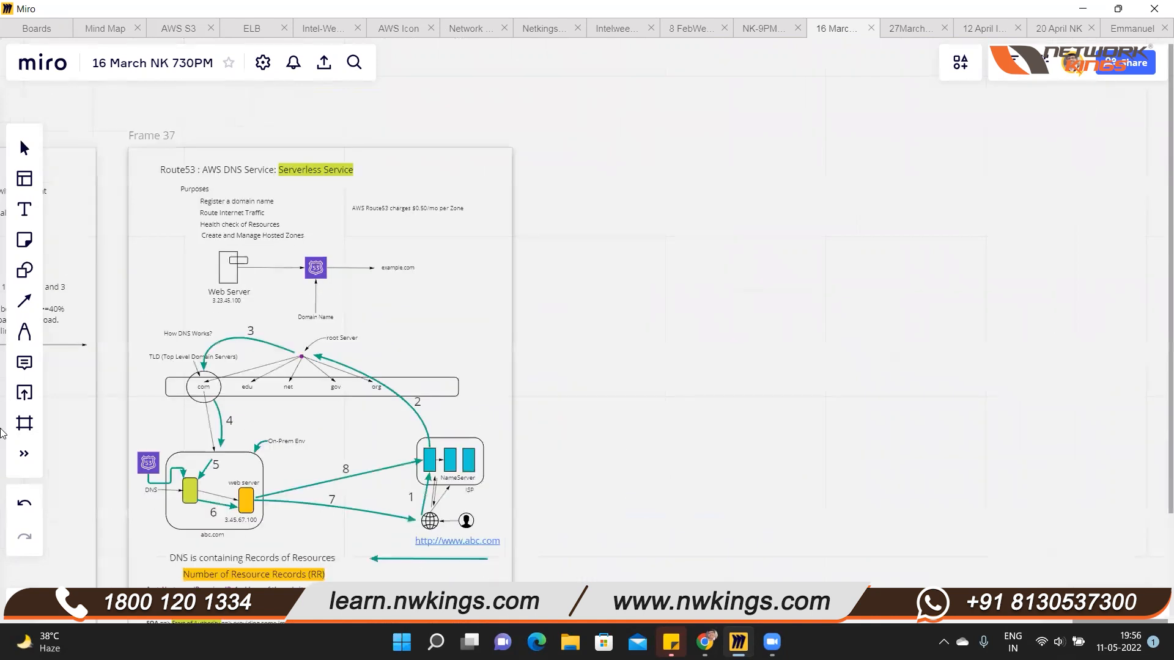
Add a blank A4 frame on the board beside the Route53 frame
left_click(17, 455)
left_click(19, 428)
left_click(114, 352)
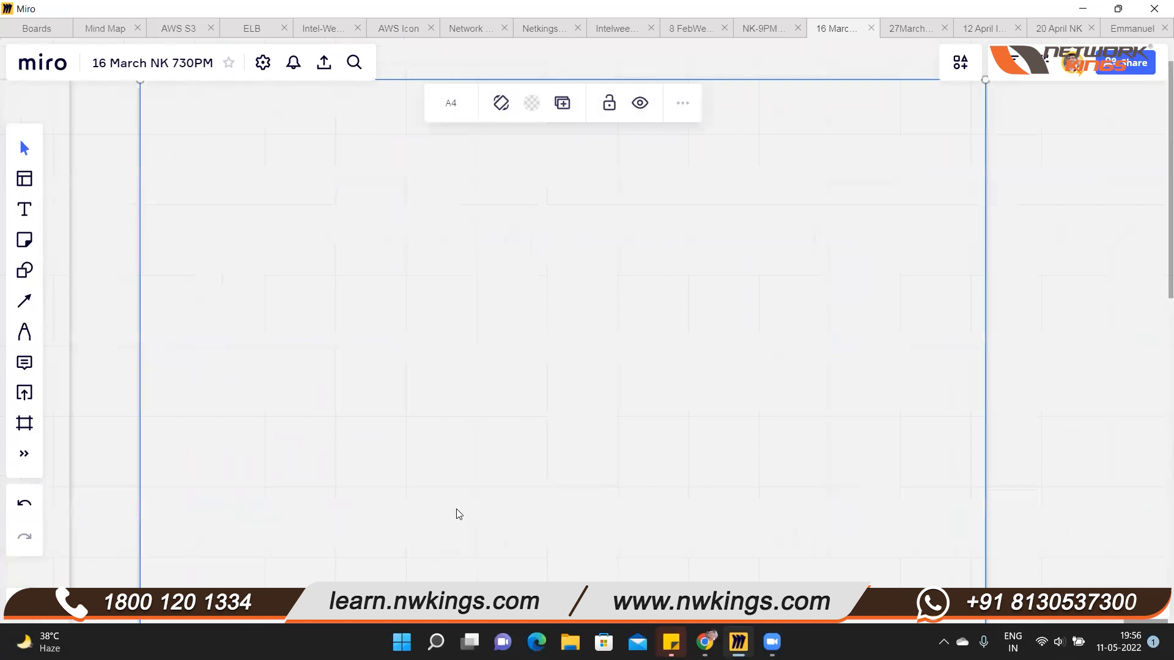
scroll(458, 509, "up", 1)
left_click_drag(465, 491, 497, 464)
left_click(492, 473)
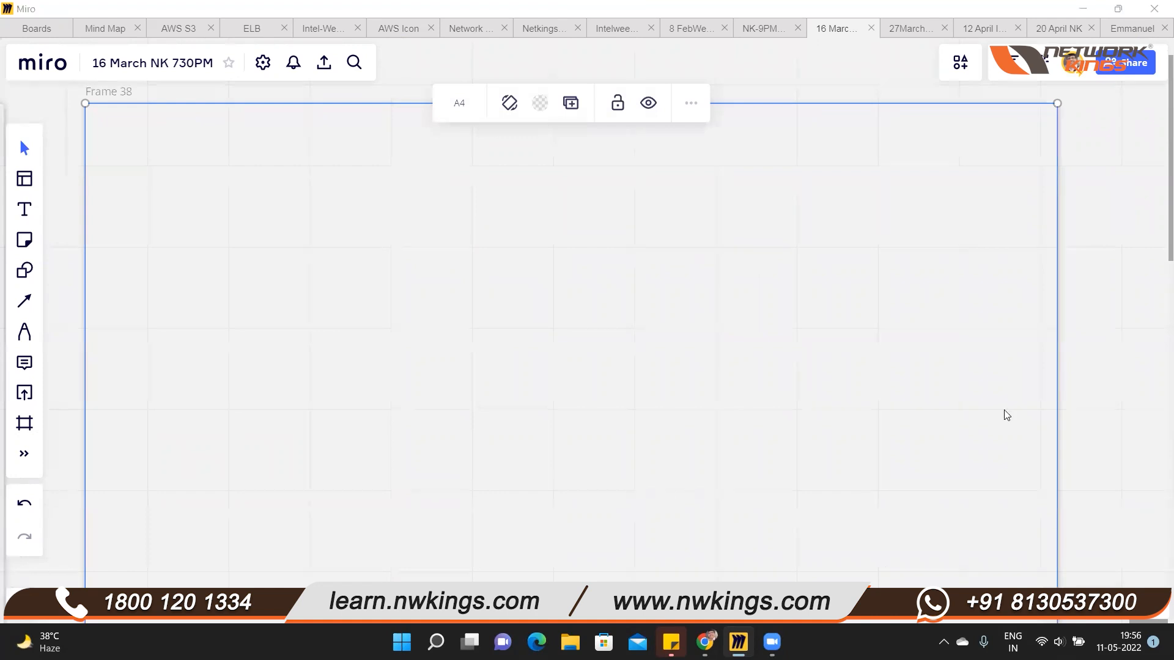
Draw a server symbol in the new frame: a tall rectangle overlapped near its upper right by a small rounded rectangle filled lime green
key("s")
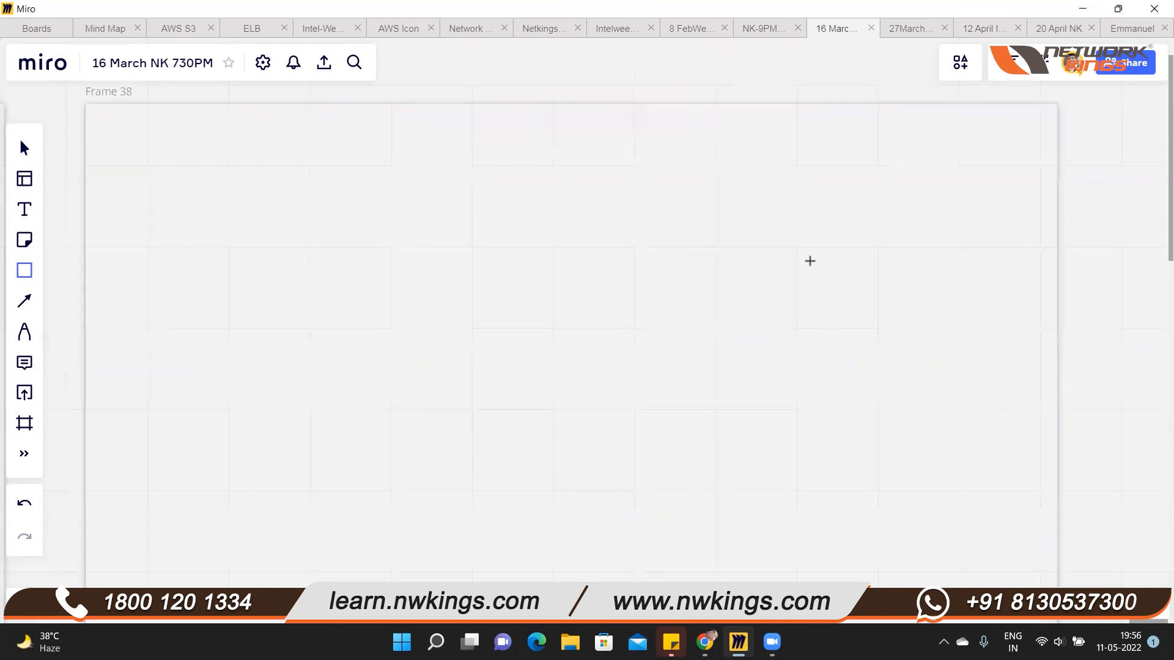
left_click_drag(814, 258, 853, 340)
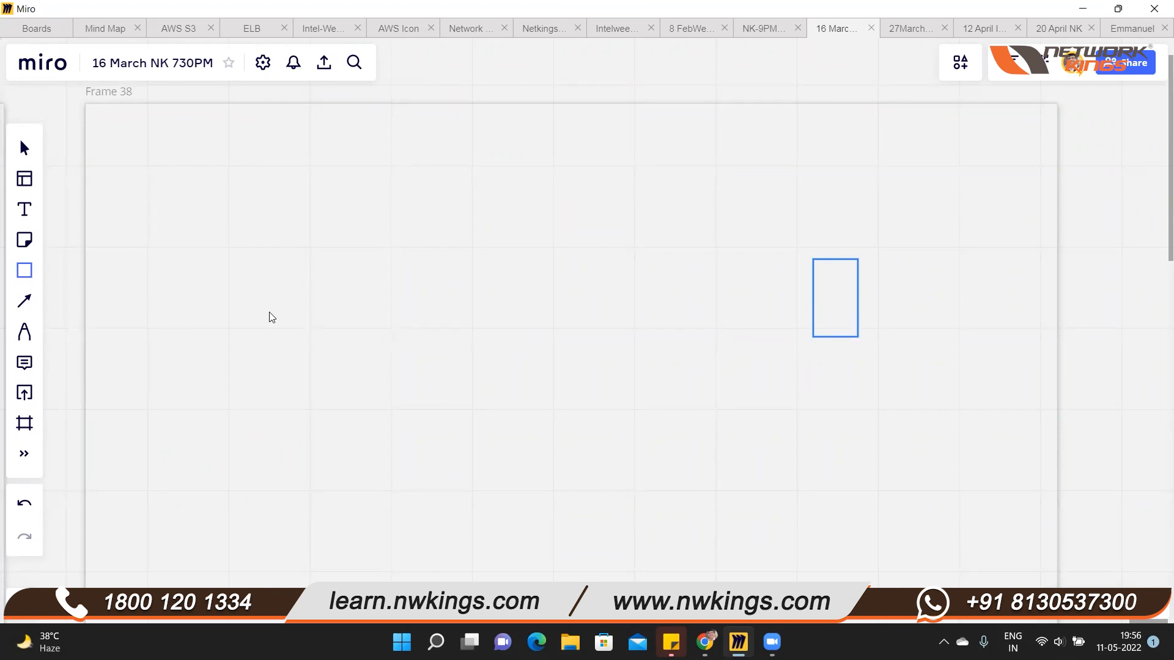
left_click(24, 270)
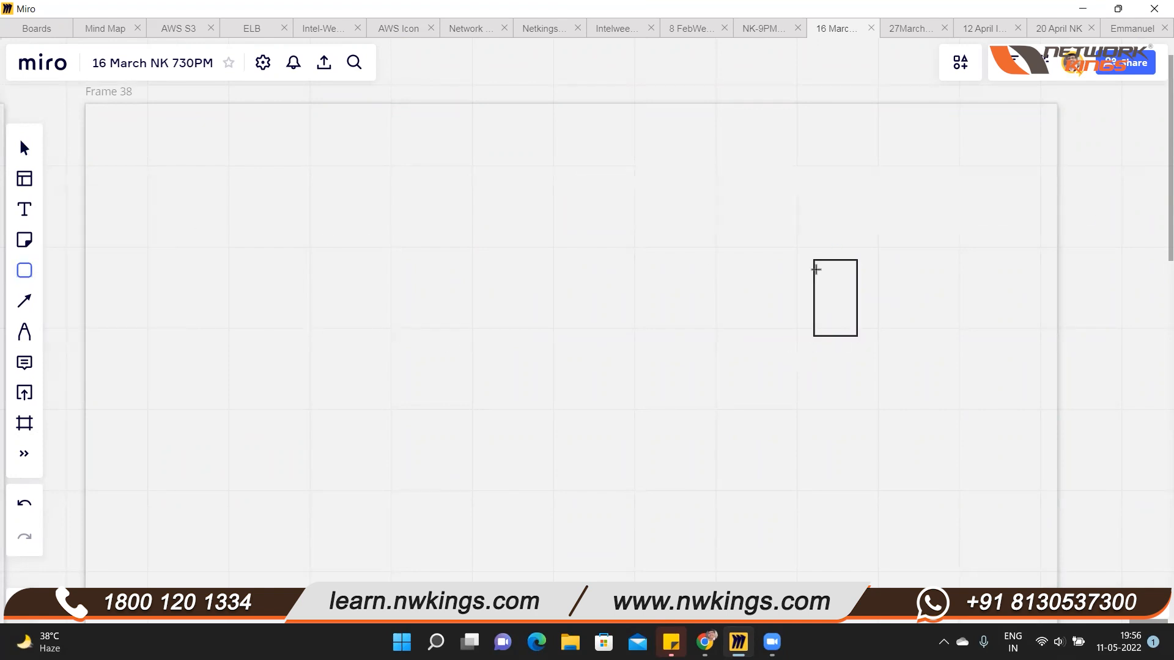
left_click_drag(829, 268, 879, 293)
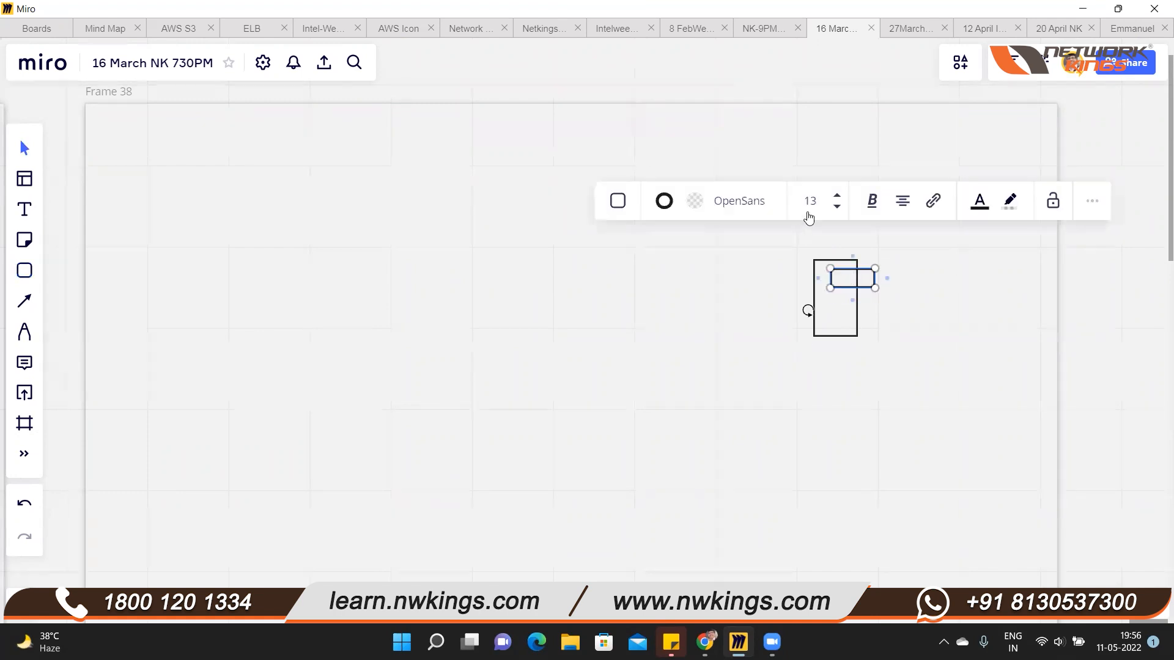
left_click(695, 201)
left_click(709, 315)
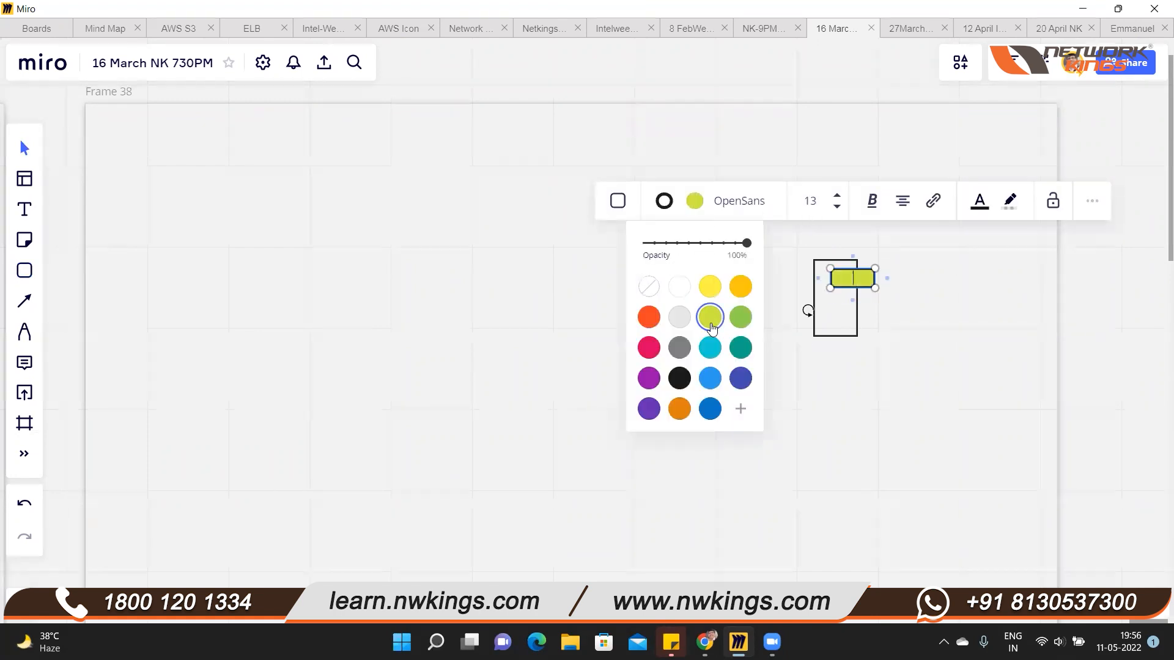
left_click(560, 457)
Add the text label "Web Server" directly above the server symbol
left_click(25, 209)
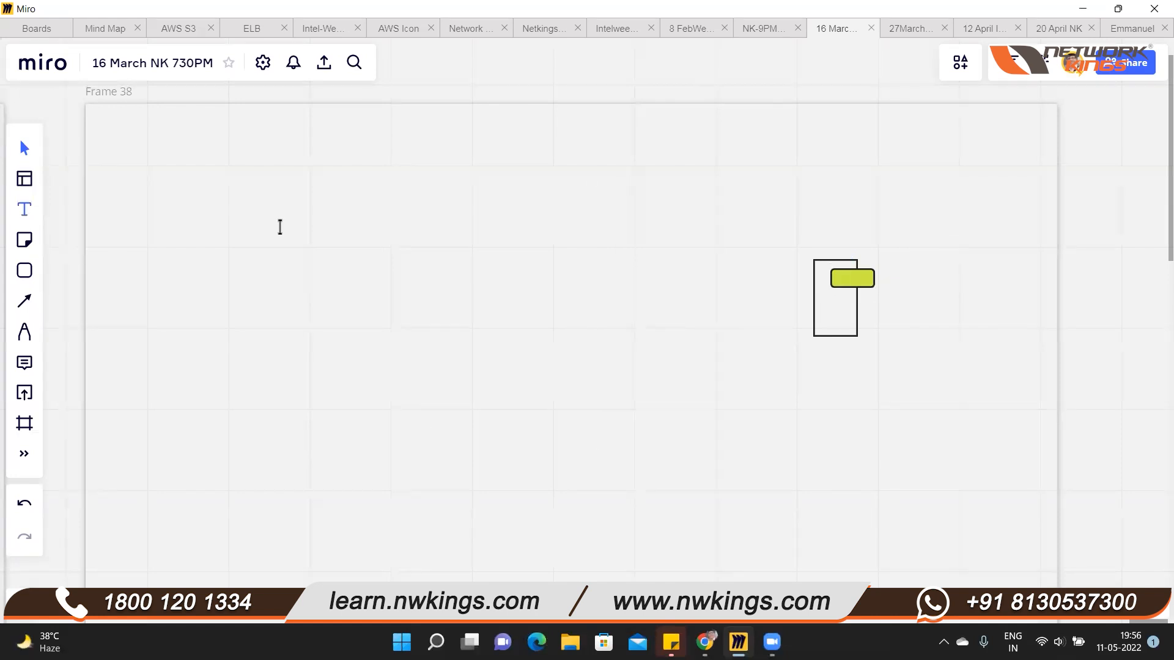
left_click(812, 240)
type("We")
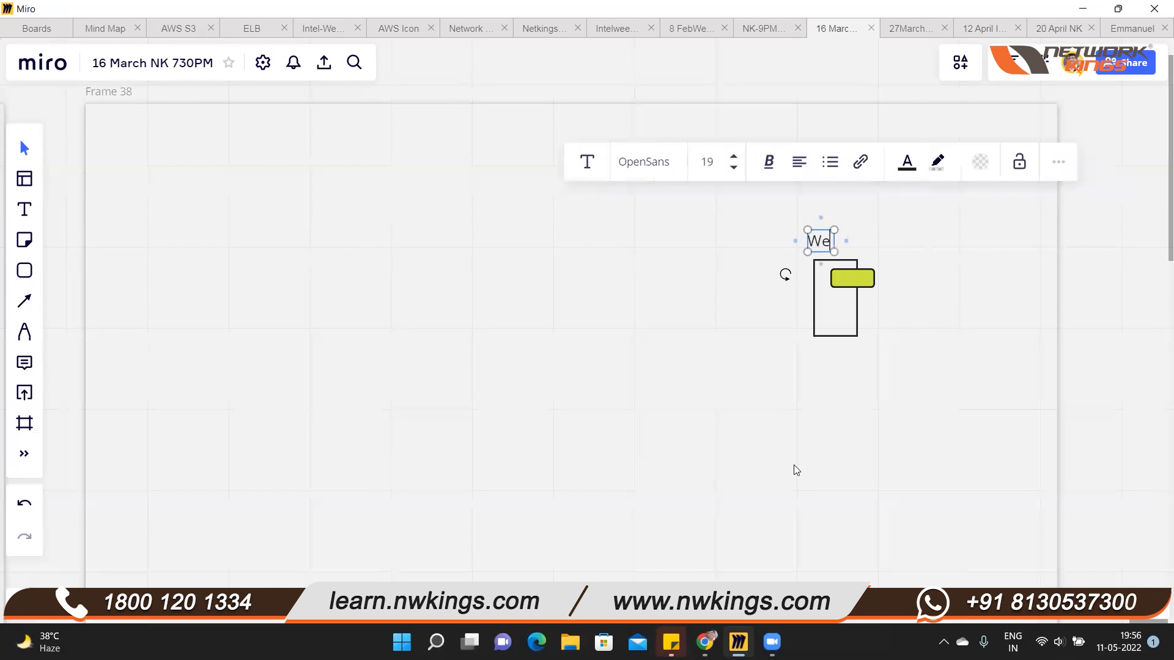
type("b Server")
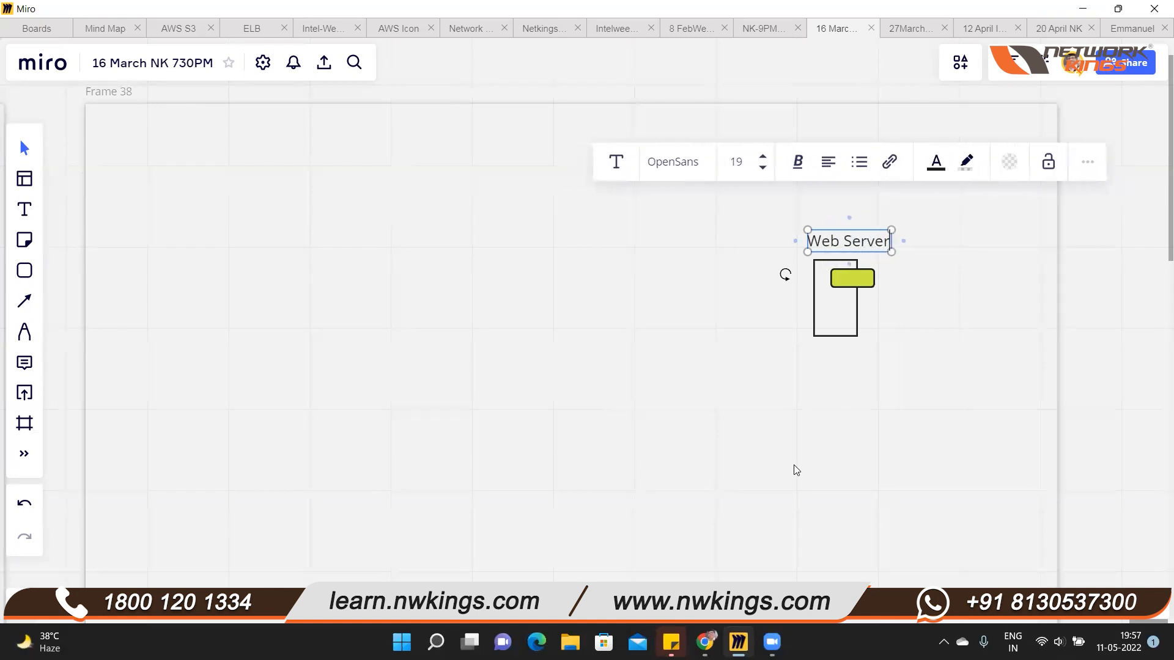
key("Escape")
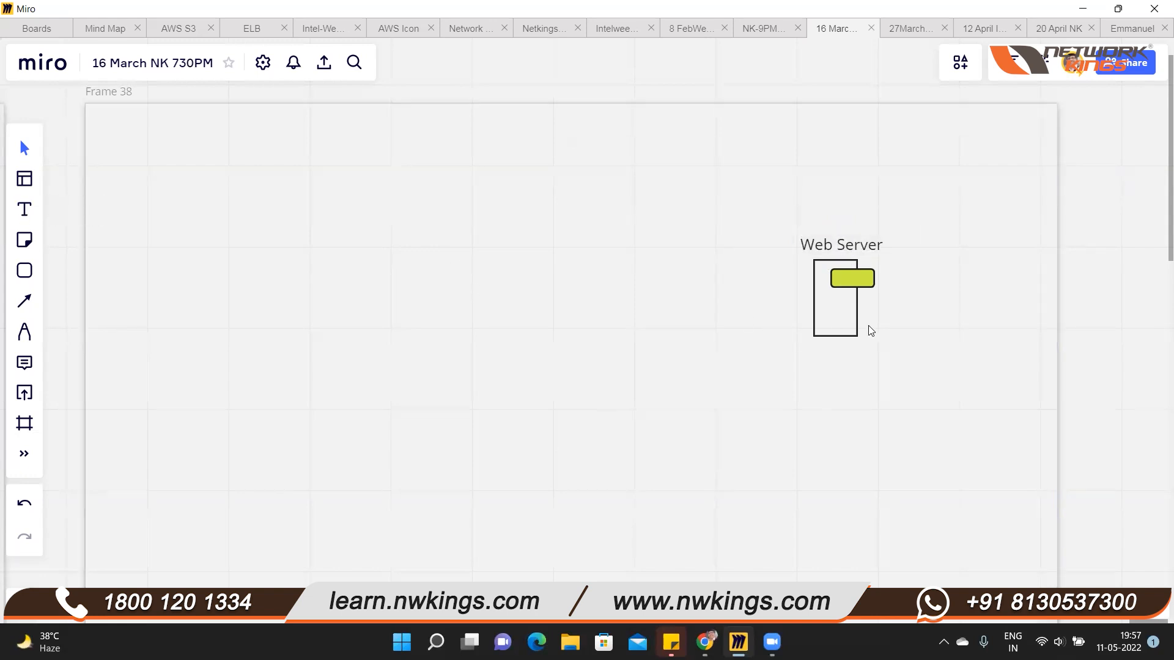
Add the text label "EC2 Instance" above the "Web Server" label
key("t")
left_click(814, 203)
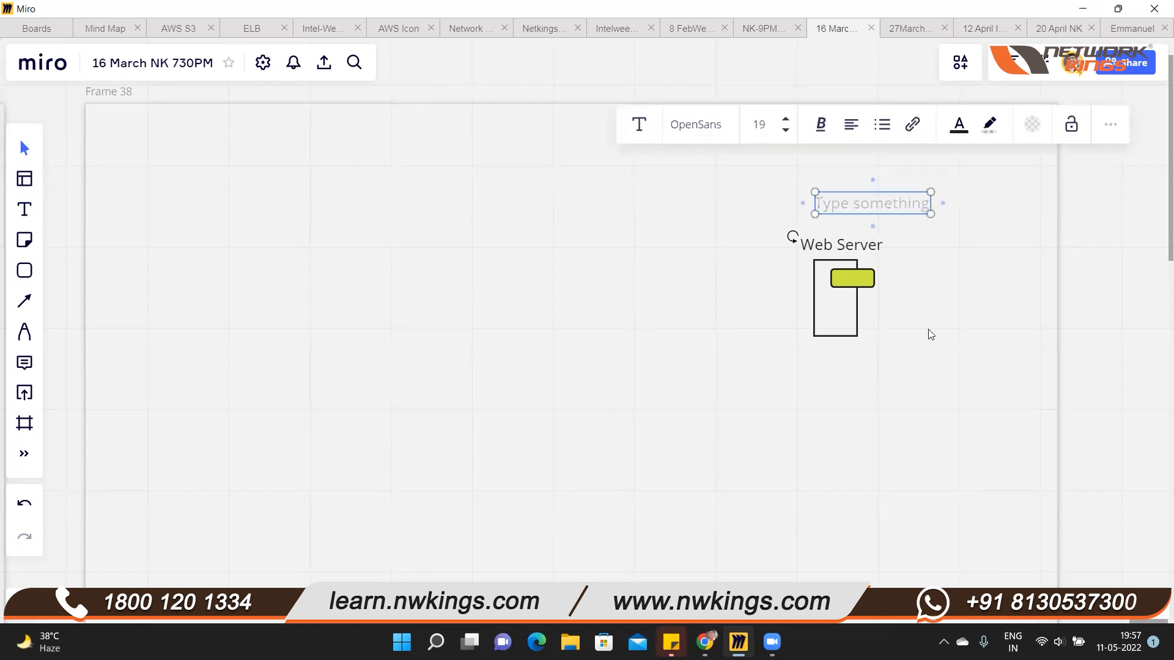
type("EC2 Ins")
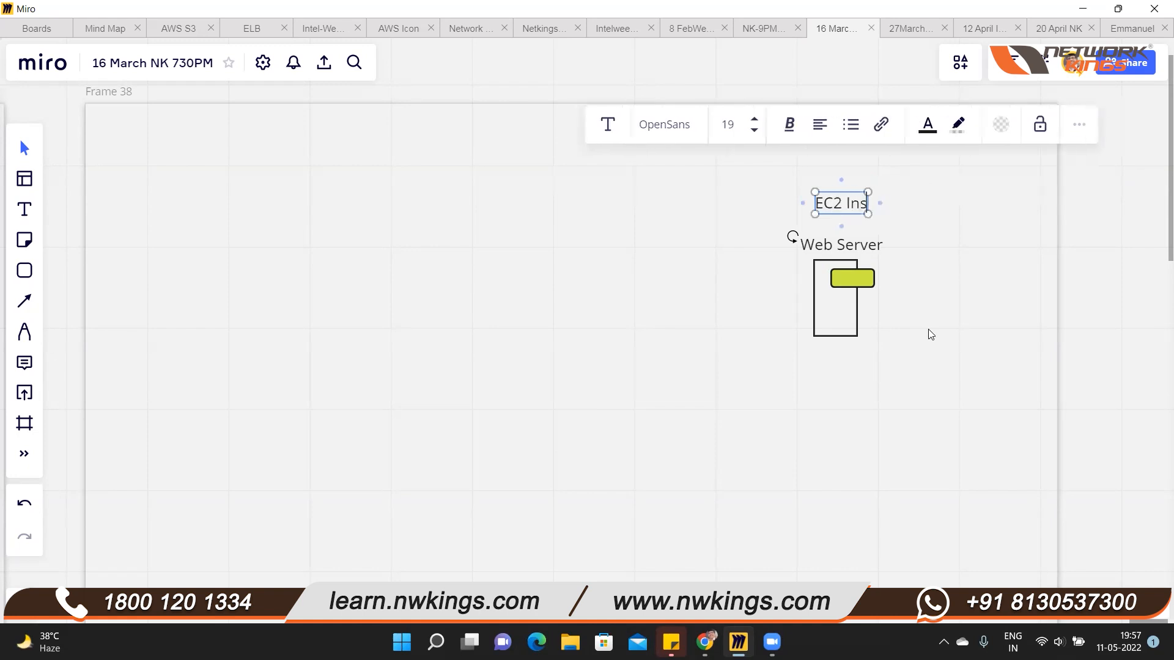
type("tance")
left_click(930, 334)
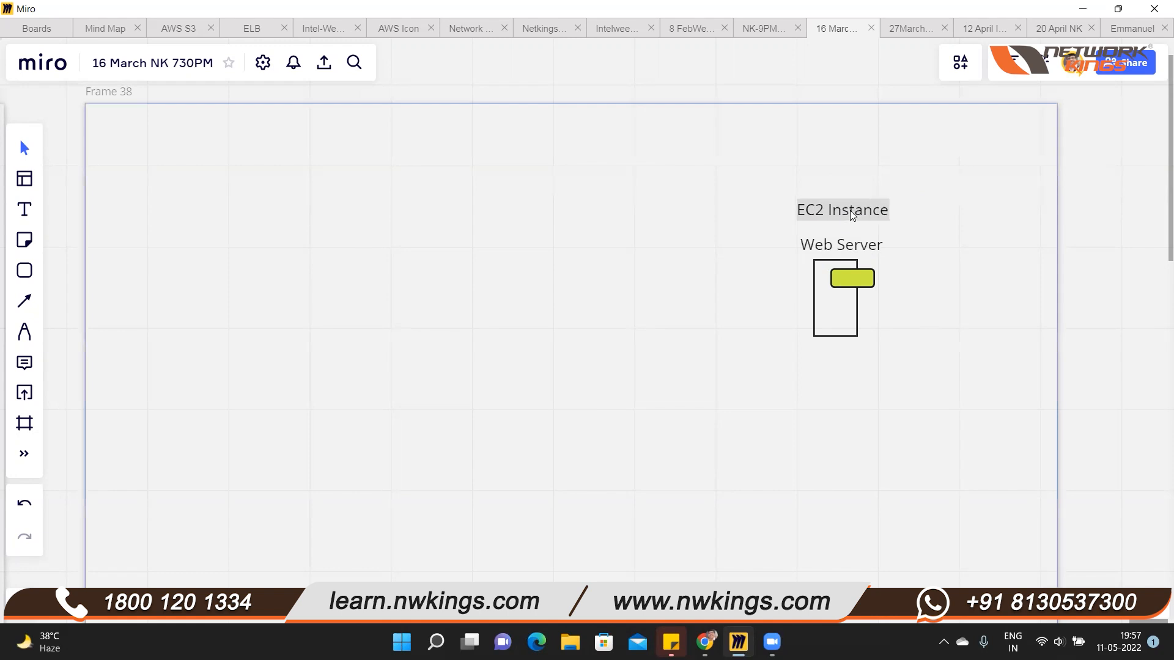
Add the text label "EIP" beside the server's lower left and connect it to the rectangle with an arrow
left_click(25, 210)
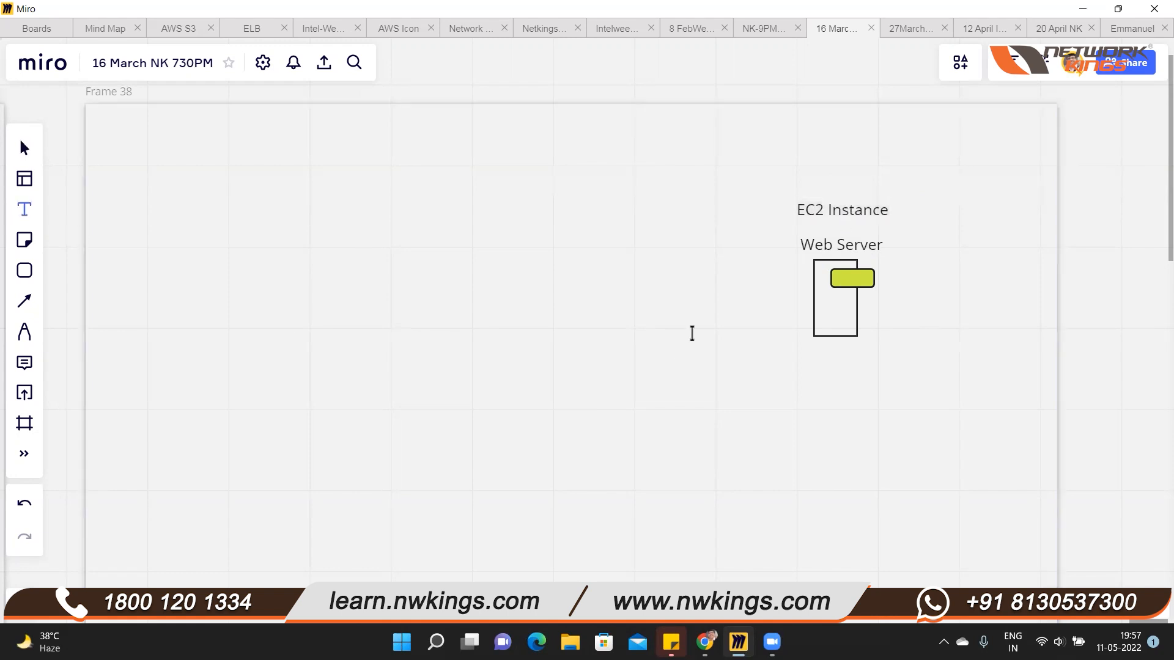
left_click(729, 327)
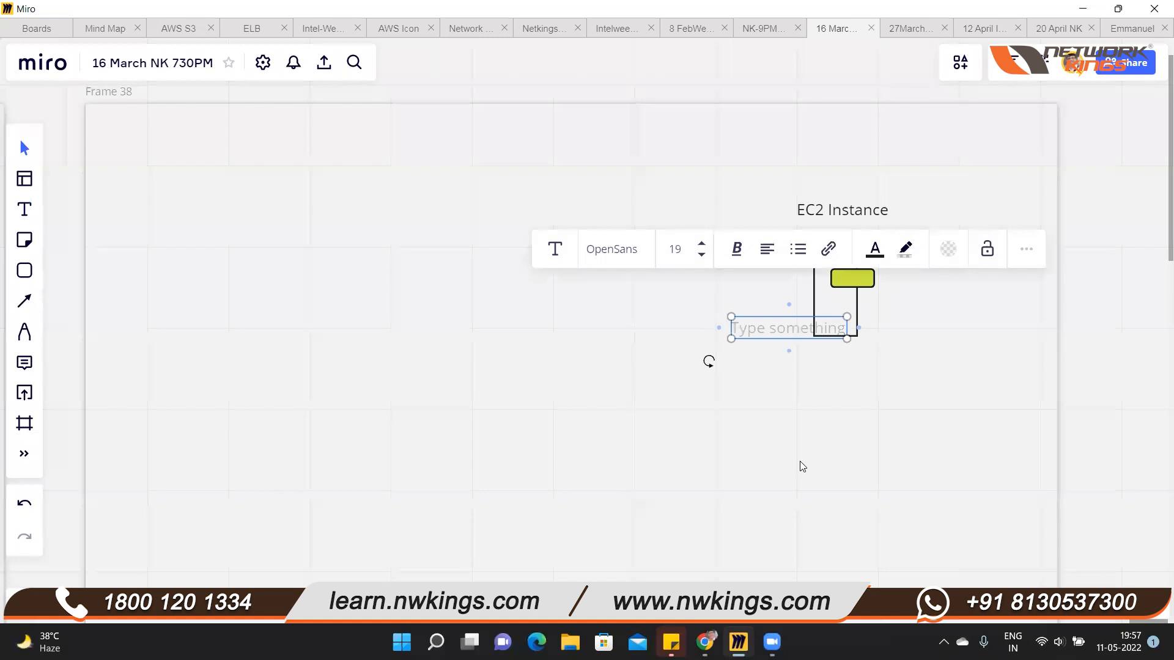
type("EIP")
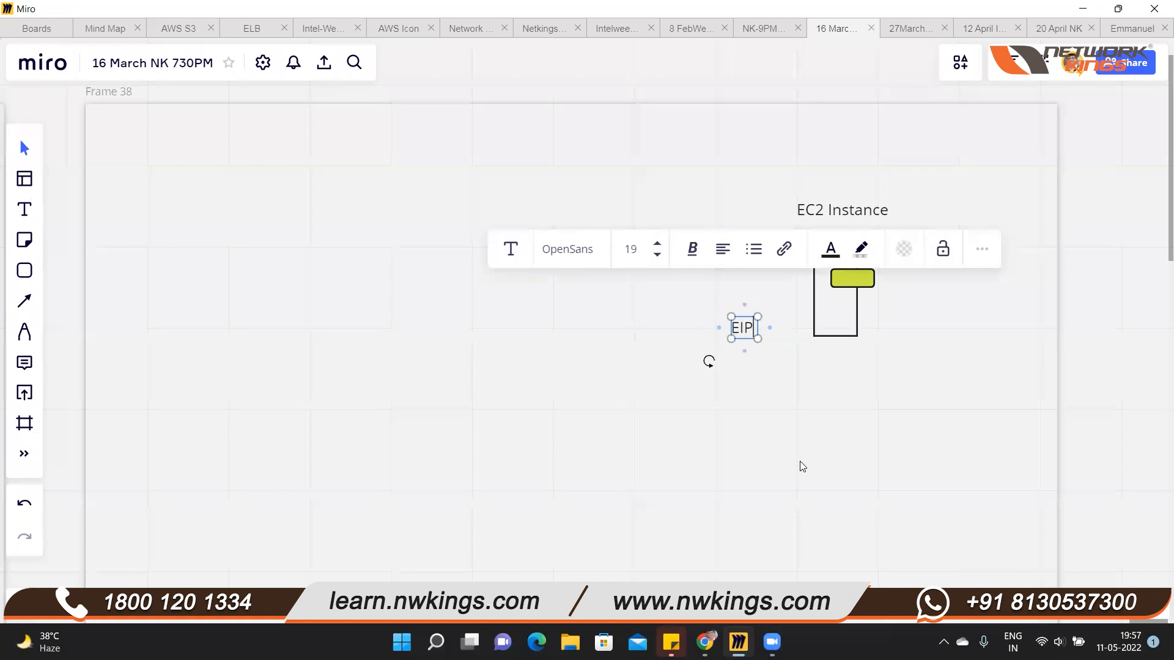
left_click_drag(797, 329, 755, 340)
left_click(776, 361)
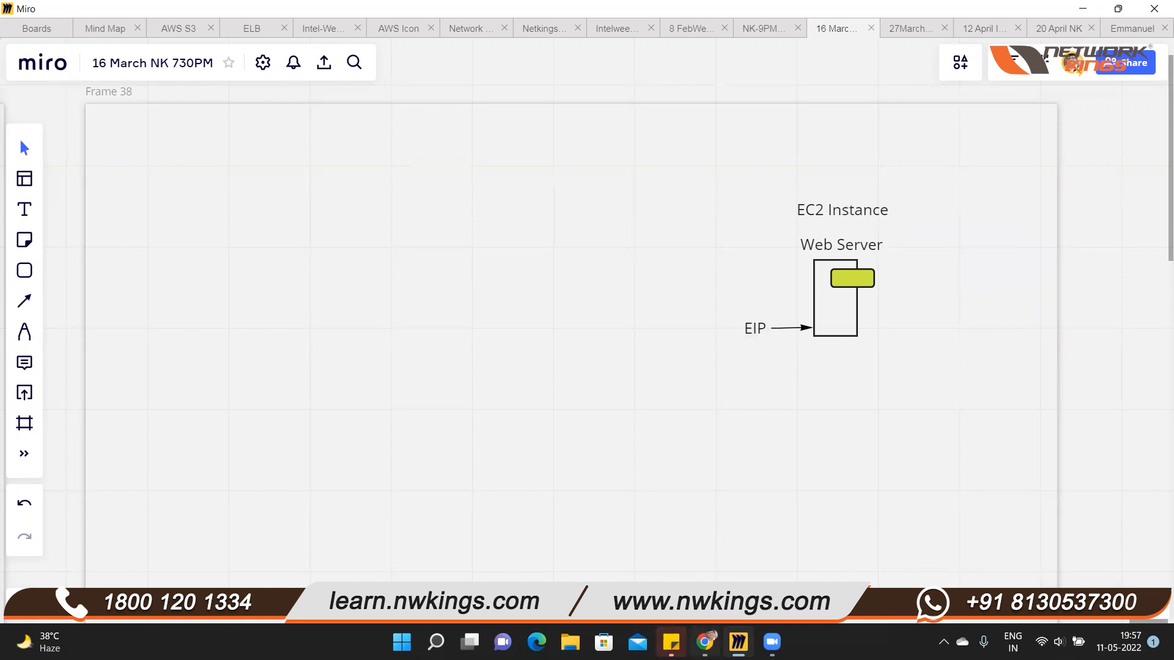
Switch to the AWS console in Chrome and list all EC2 instances without the running-state filter
left_click(706, 641)
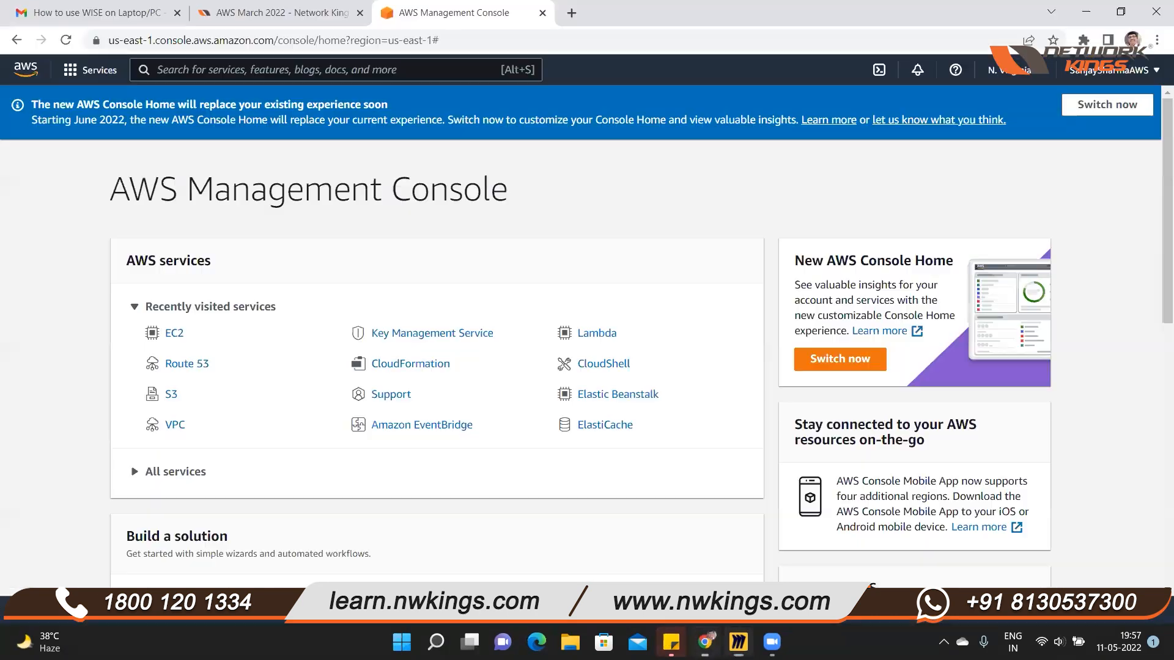
left_click(738, 642)
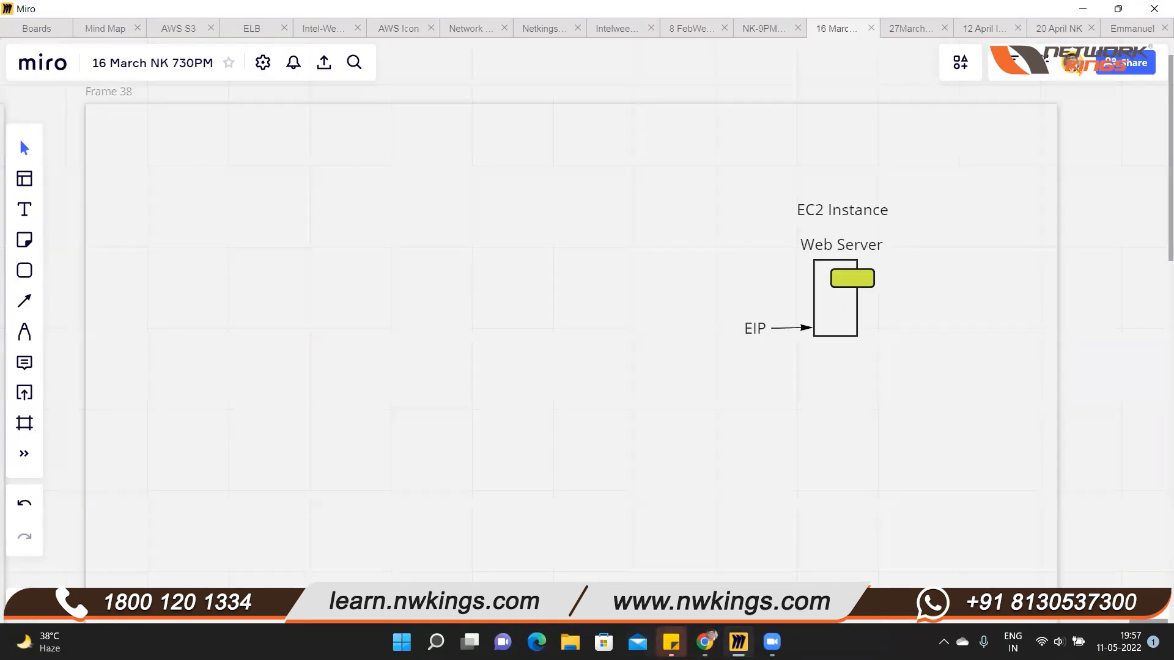
left_click(704, 642)
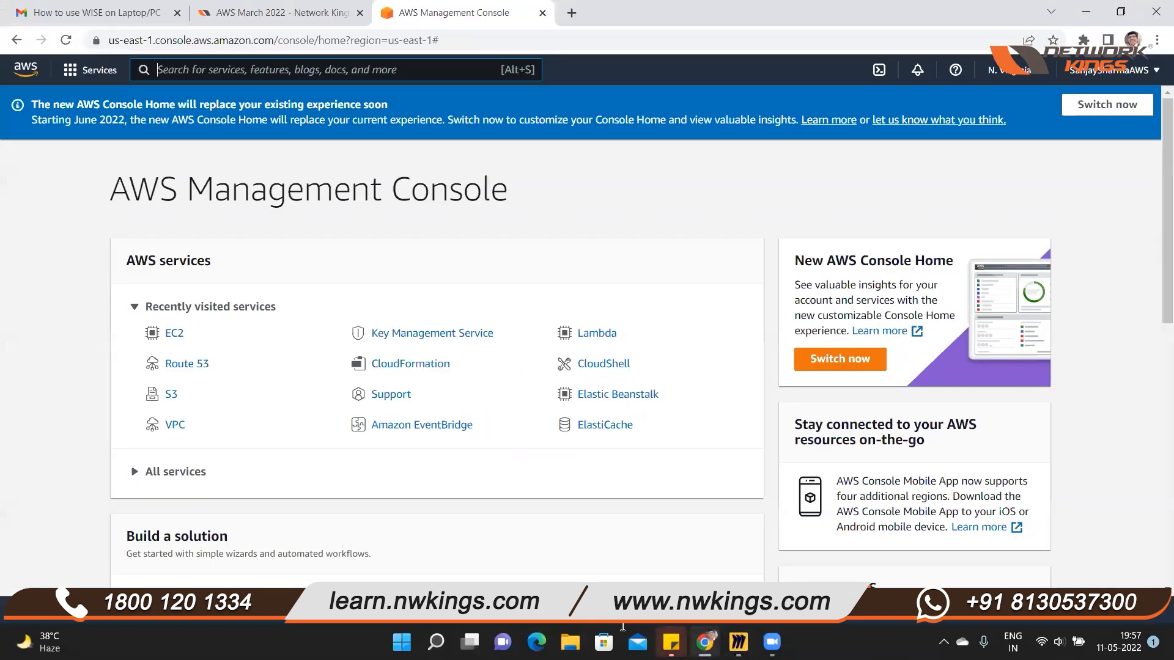
left_click(175, 335)
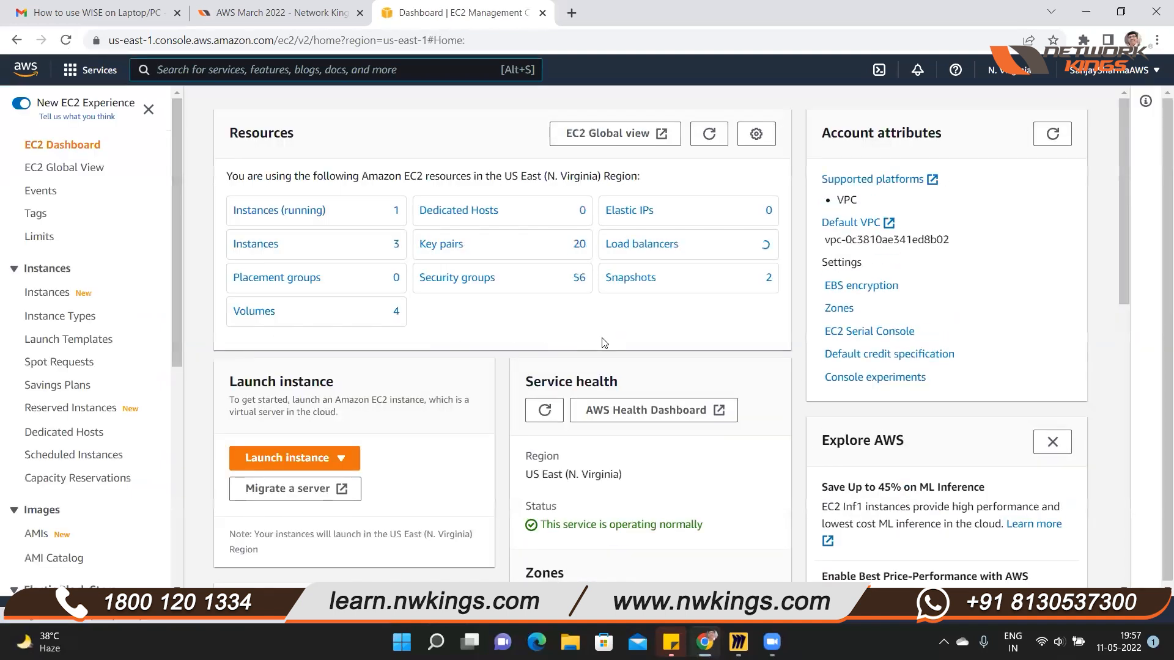
left_click(275, 224)
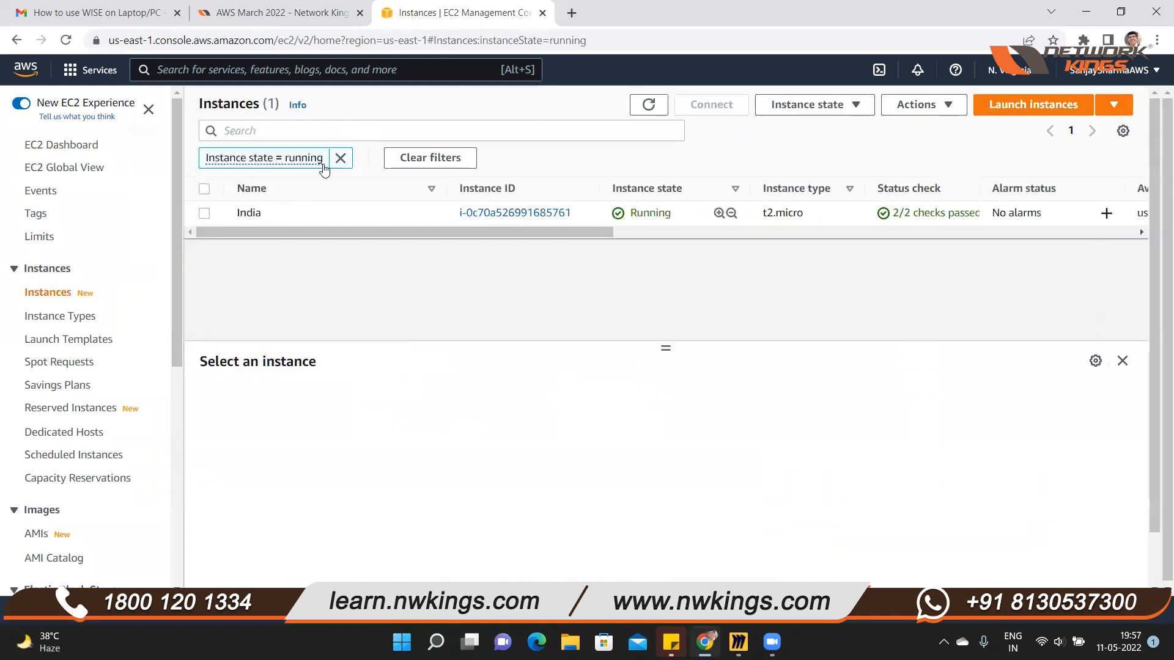
left_click(340, 158)
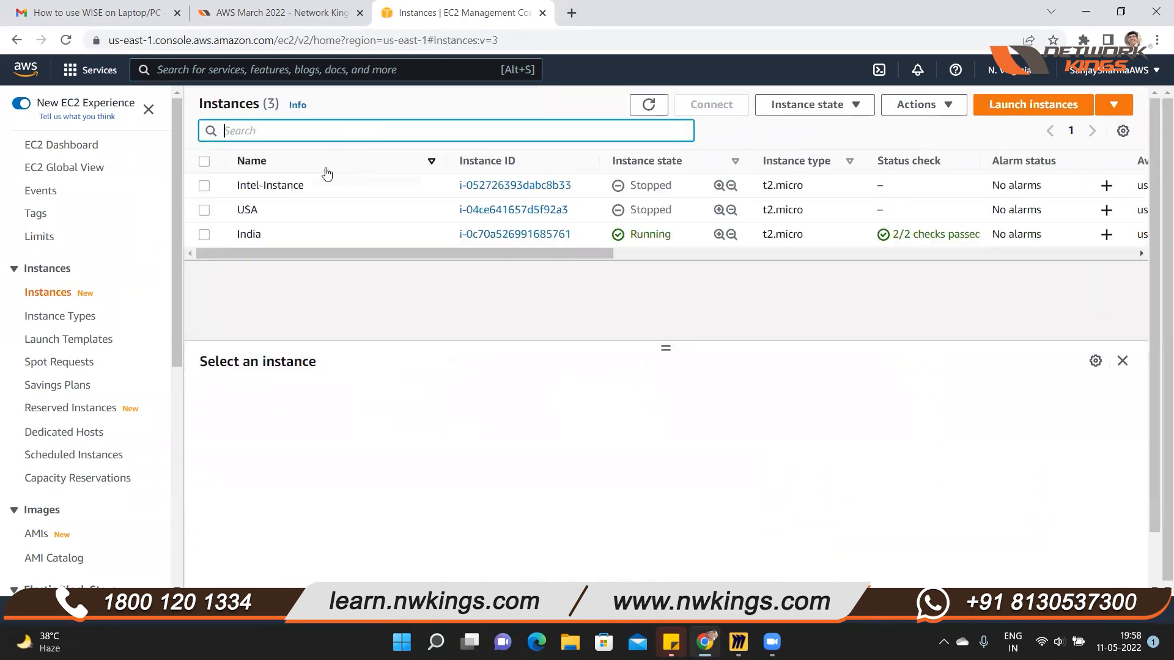
Terminate the Intel-Instance, USA and India instances, and dismiss the notification
left_click(204, 210)
left_click(204, 235)
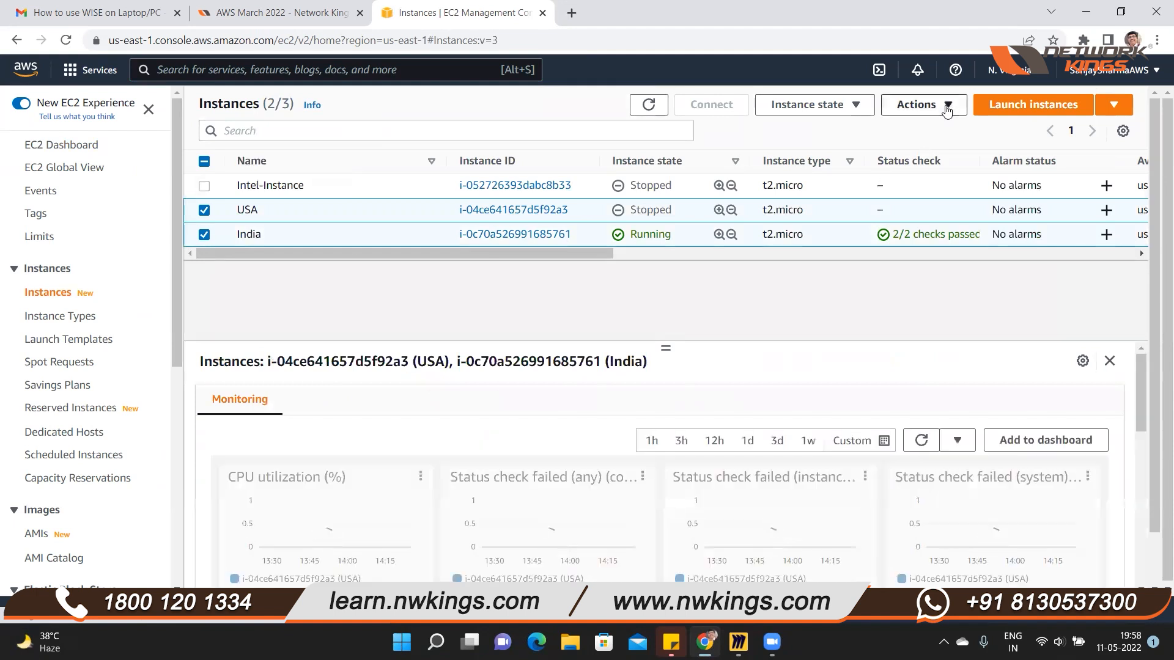
left_click(204, 209)
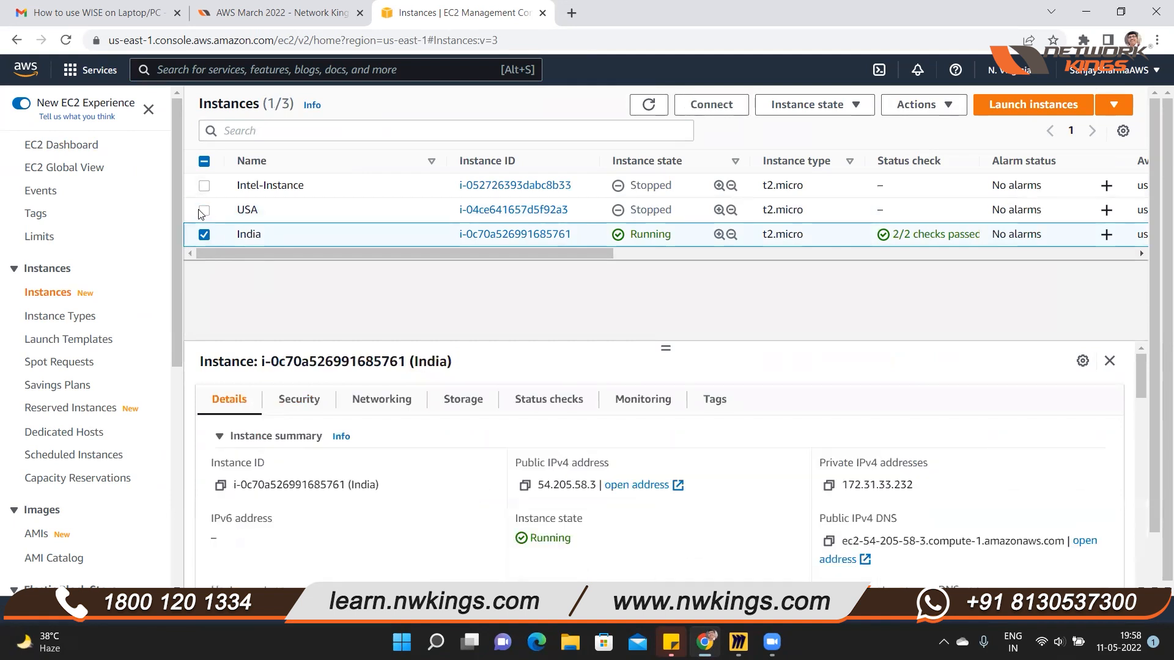
left_click(204, 211)
left_click(205, 186)
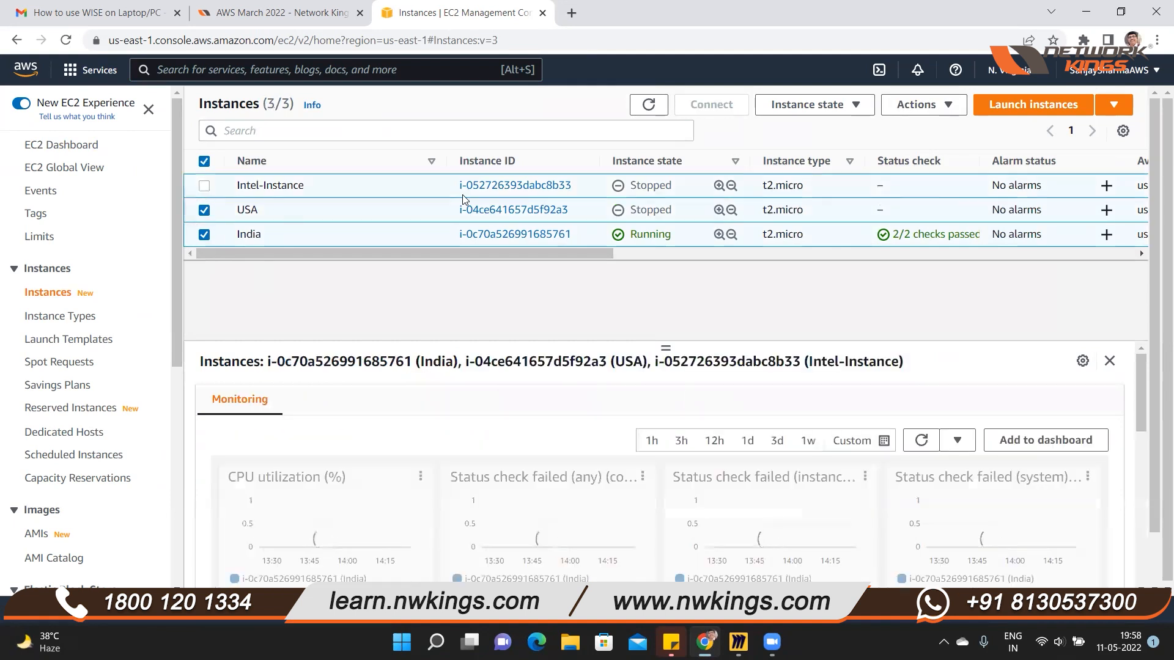
left_click(867, 105)
left_click(817, 226)
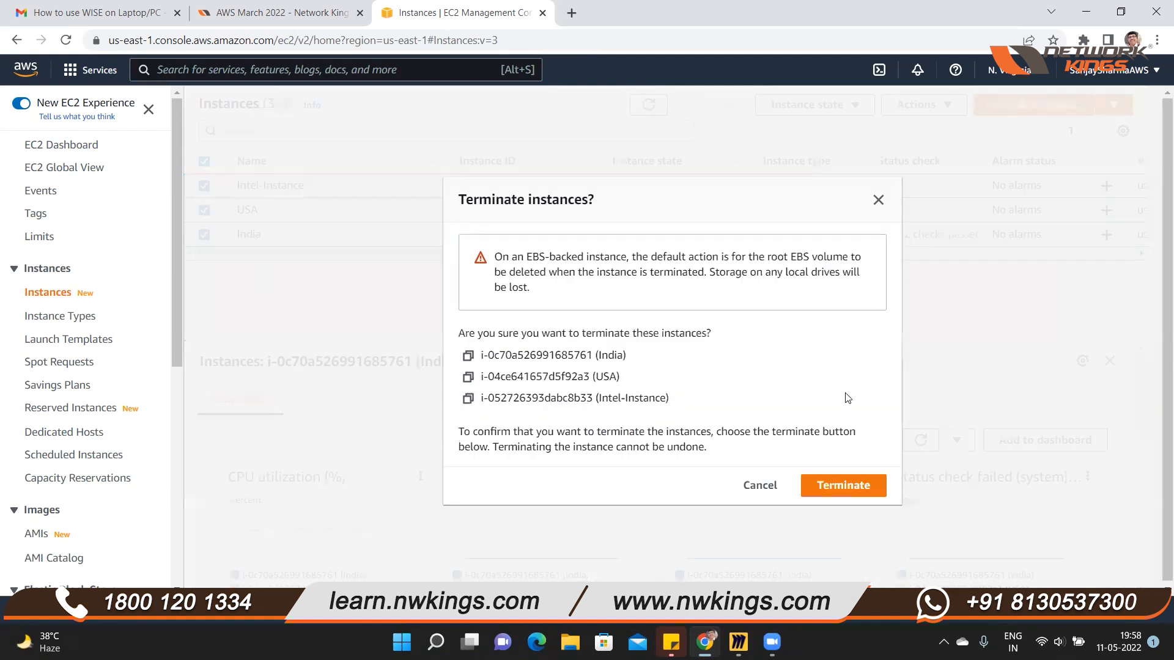
left_click(846, 486)
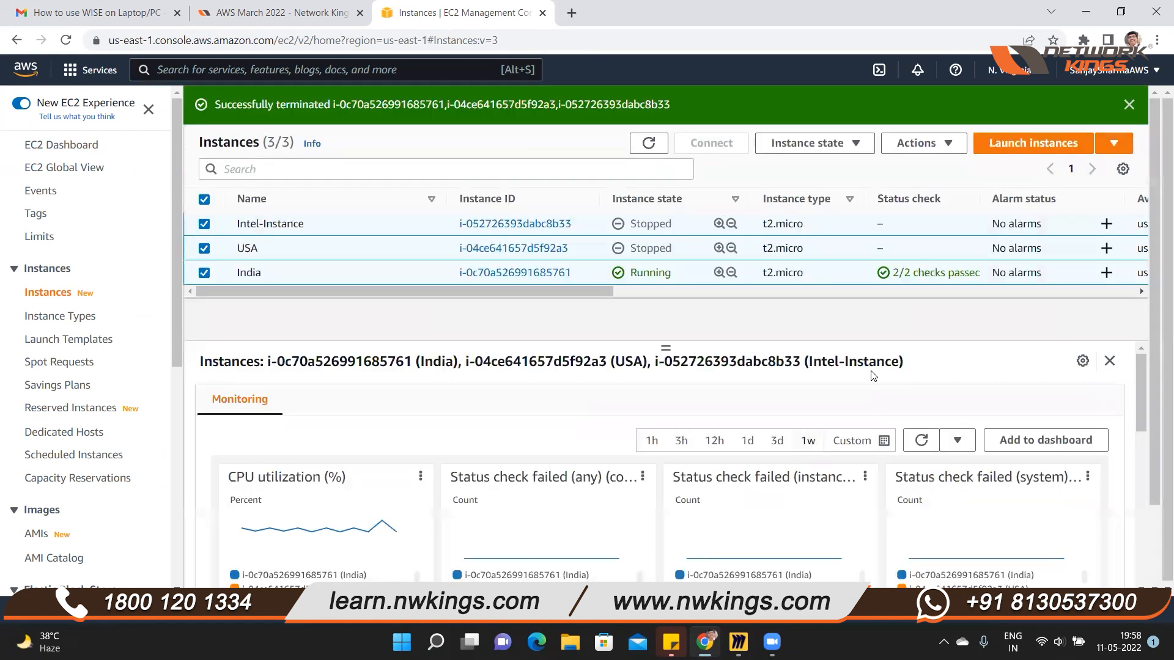
left_click(1128, 103)
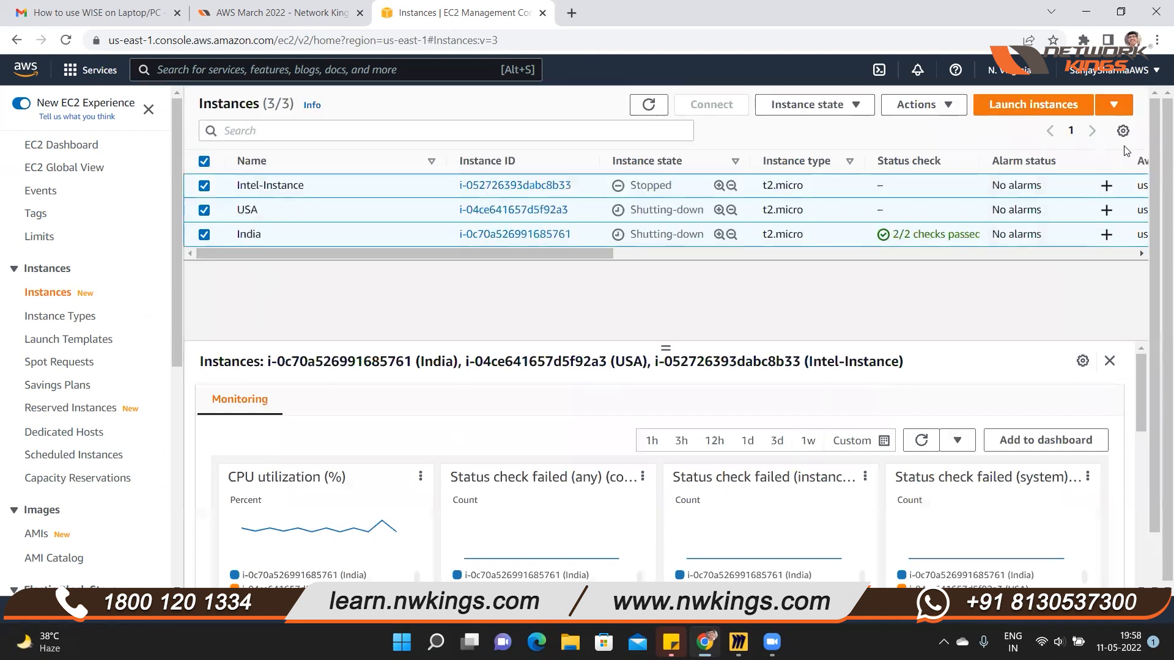
Start launching a new EC2 instance and name it WebServer
left_click(1008, 110)
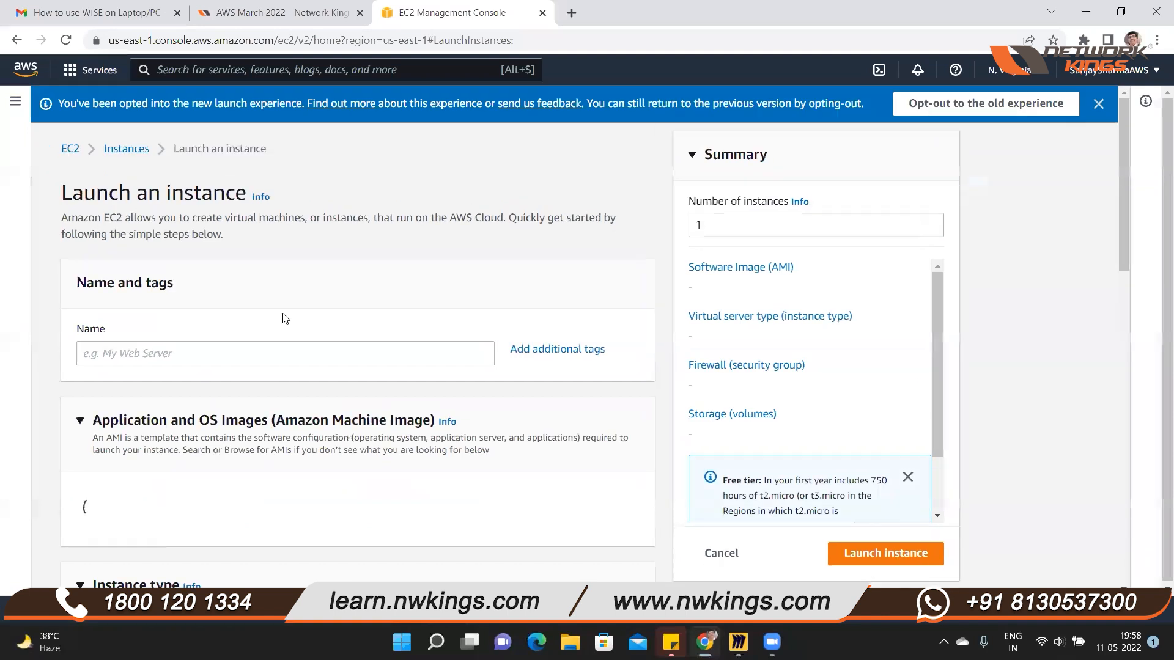
scroll(283, 317, "down", 3)
left_click(300, 206)
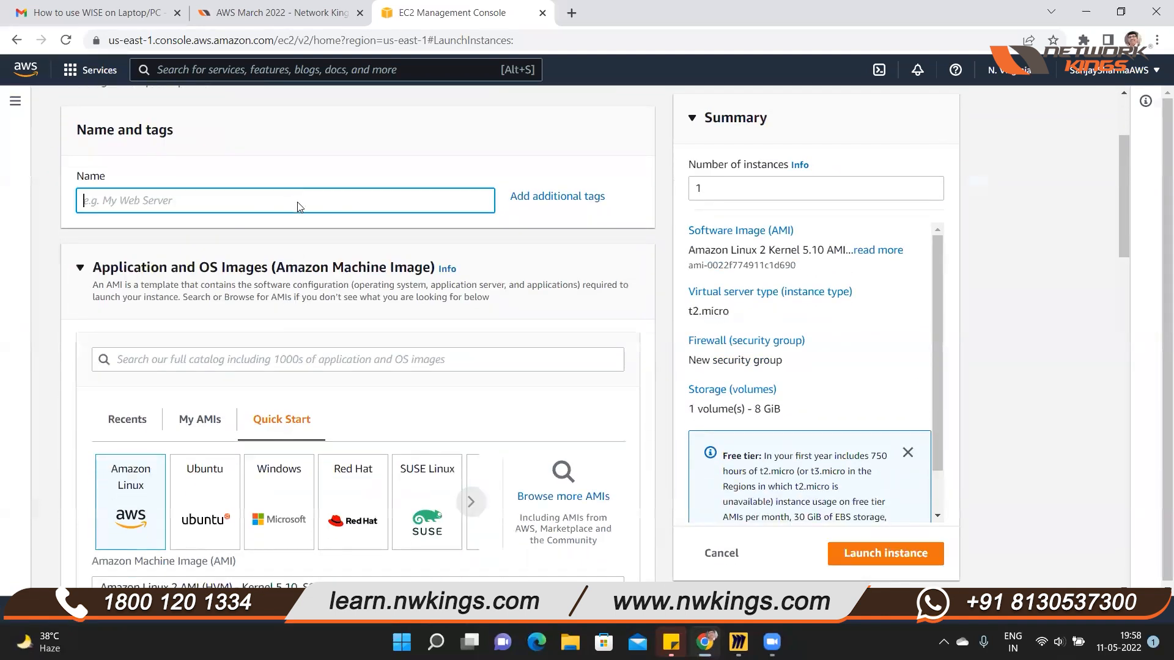
type("WebServer")
Apply the instance's Name tag to Volumes in addition to Instances
left_click(549, 202)
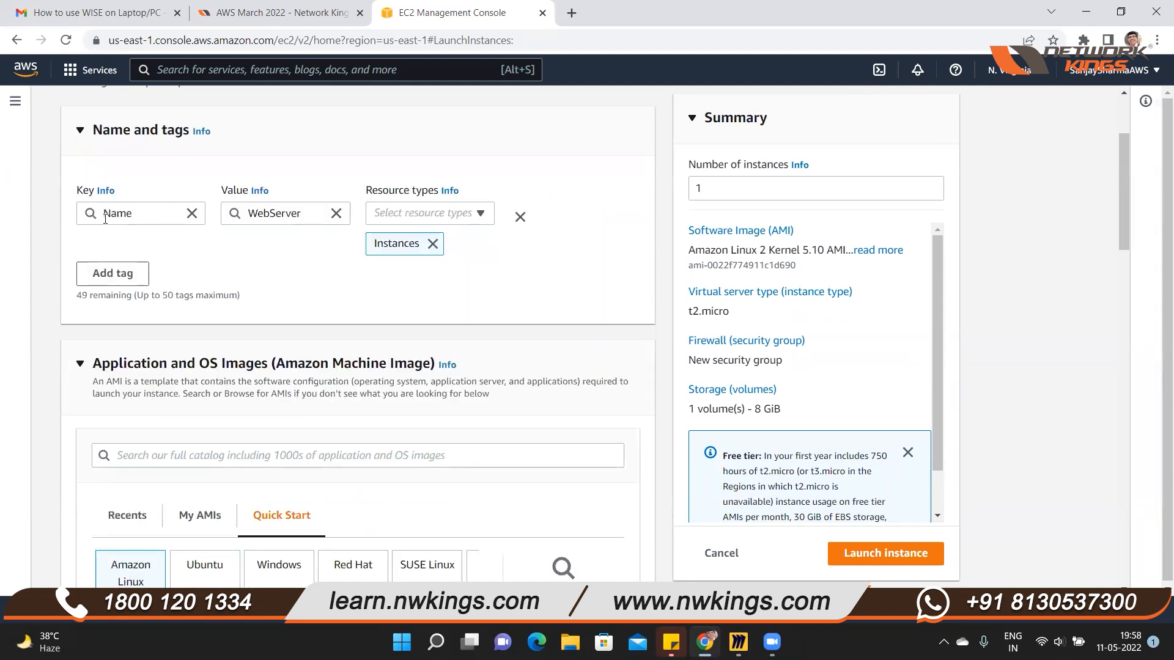
left_click(481, 215)
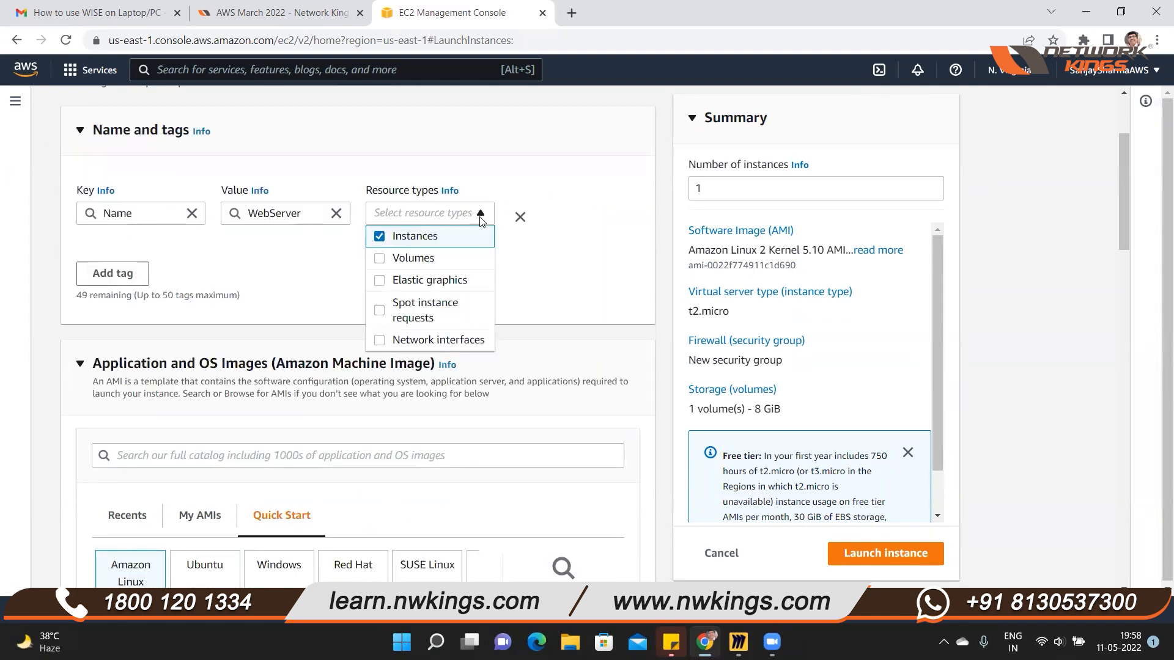
left_click(382, 257)
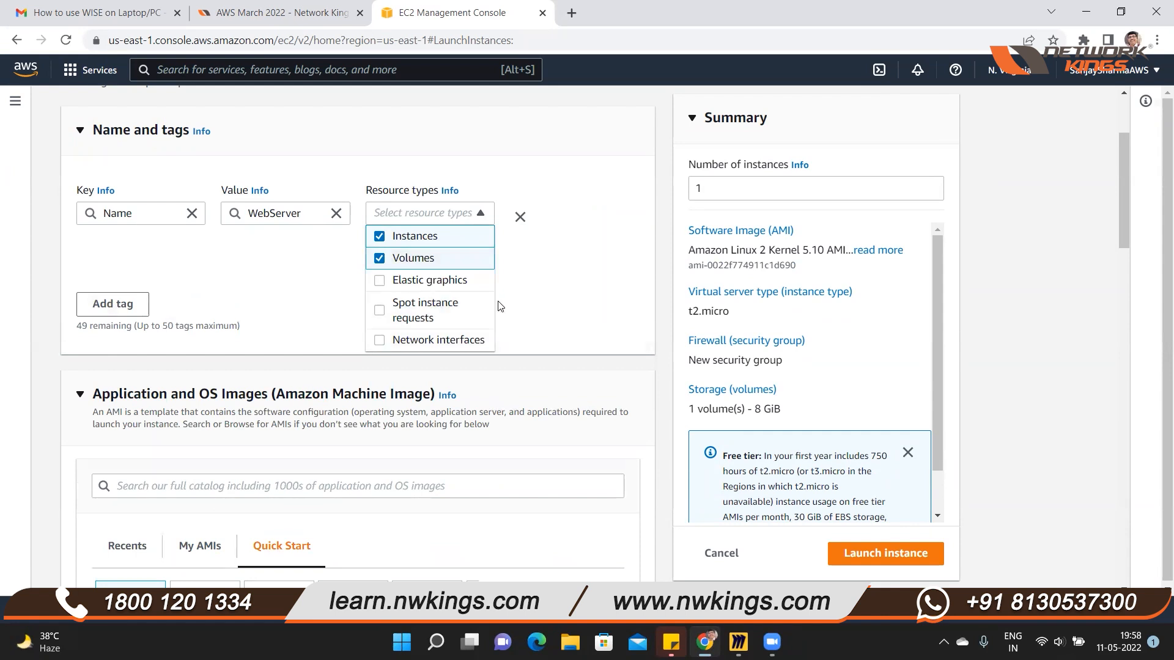
Apply the instance's Name tag to Network interfaces as well
left_click(379, 340)
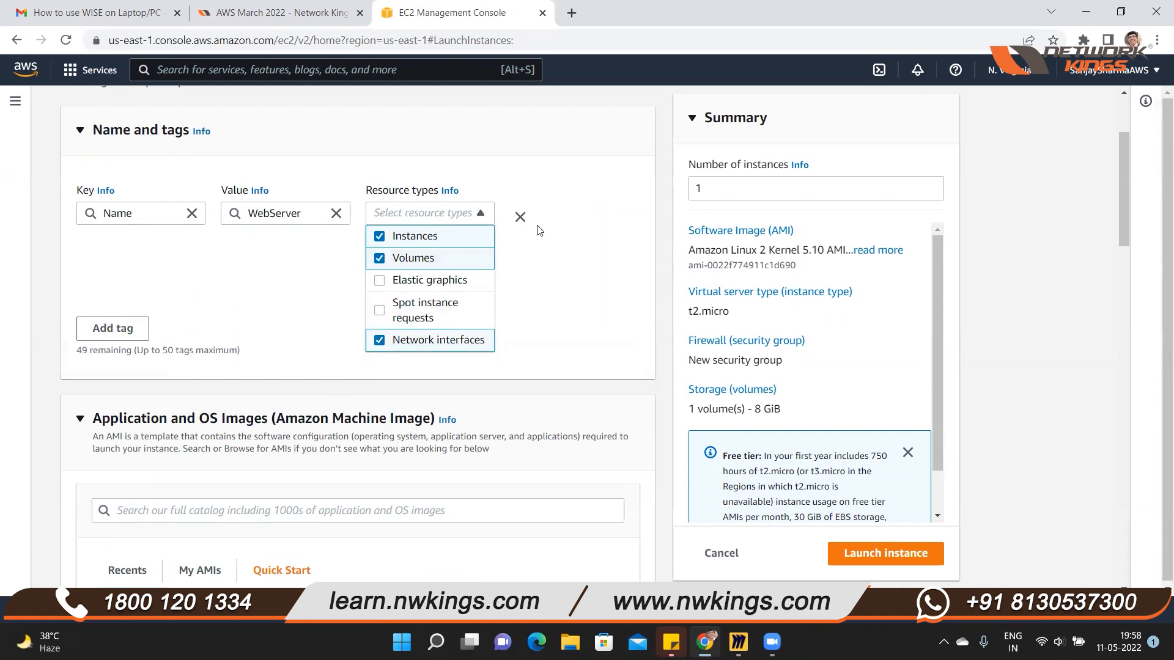
left_click(537, 255)
Choose the self-owned WebServerImage as the Amazon Machine Image for the instance
scroll(359, 365, "down", 3)
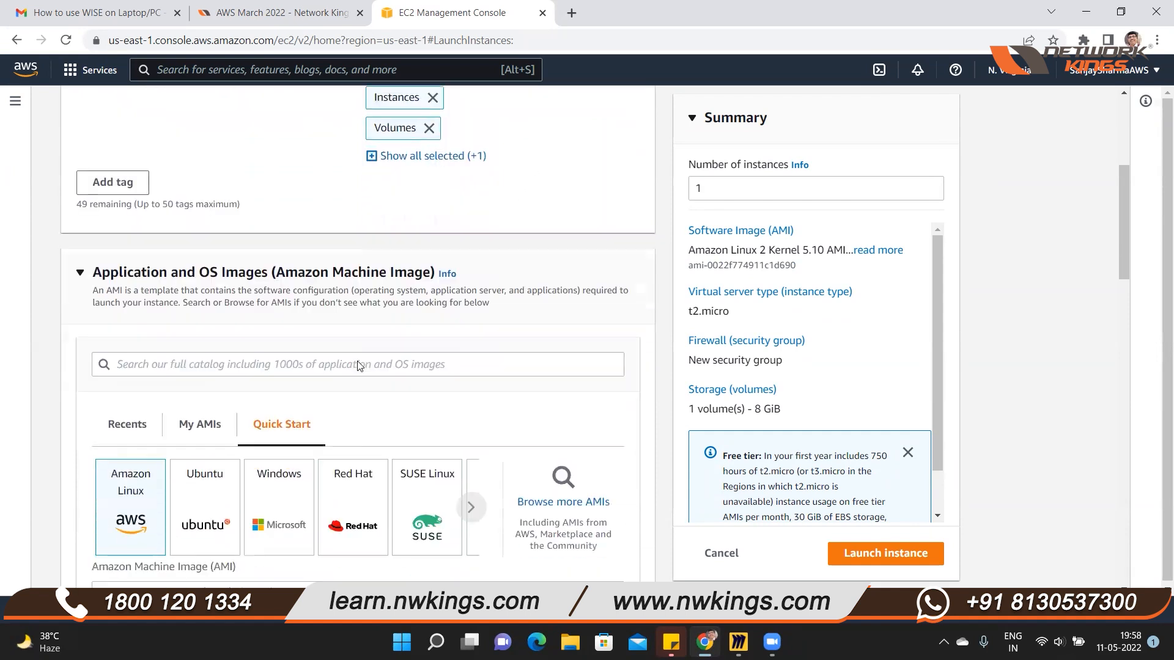
scroll(359, 365, "down", 2)
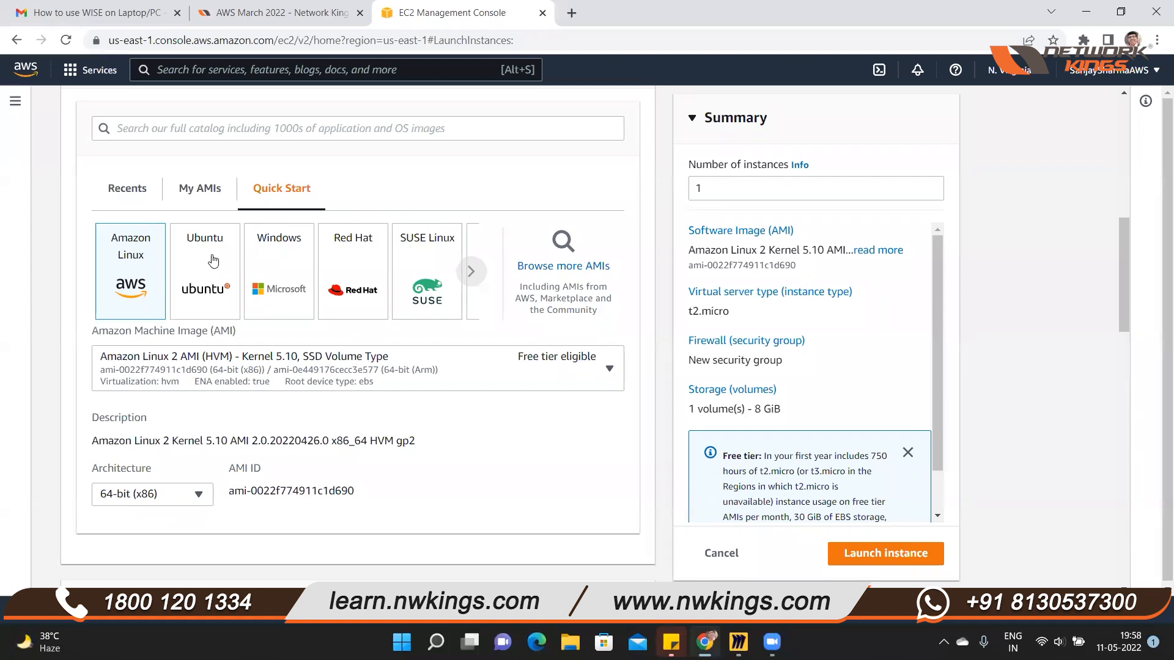
left_click(204, 194)
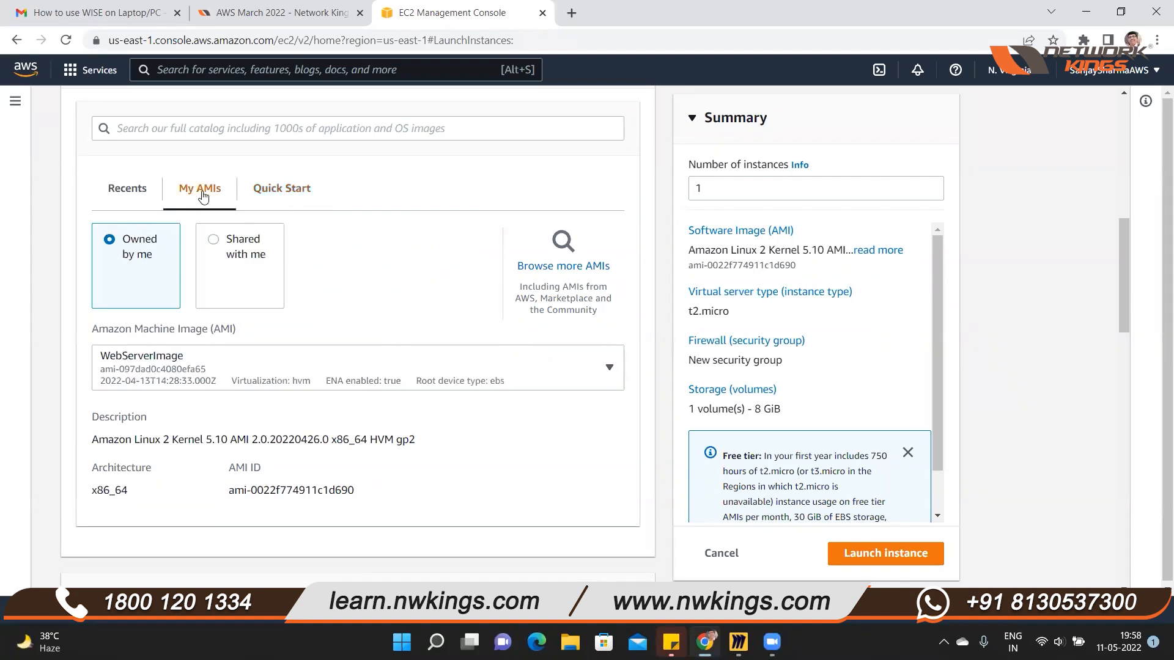
left_click(602, 370)
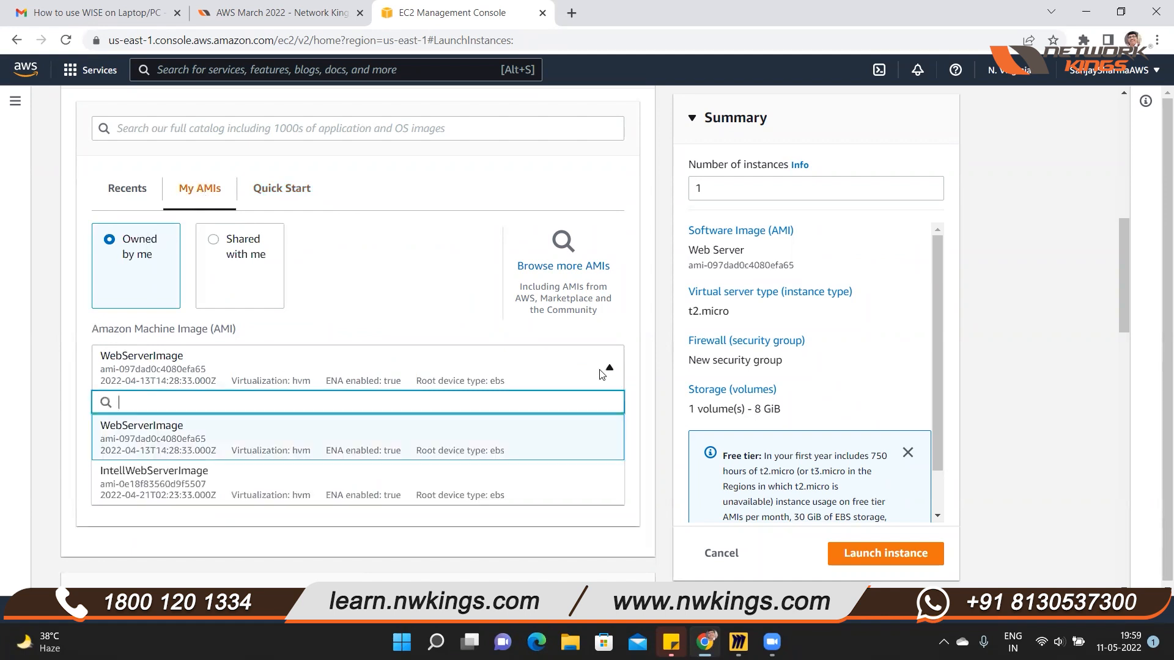
left_click(153, 497)
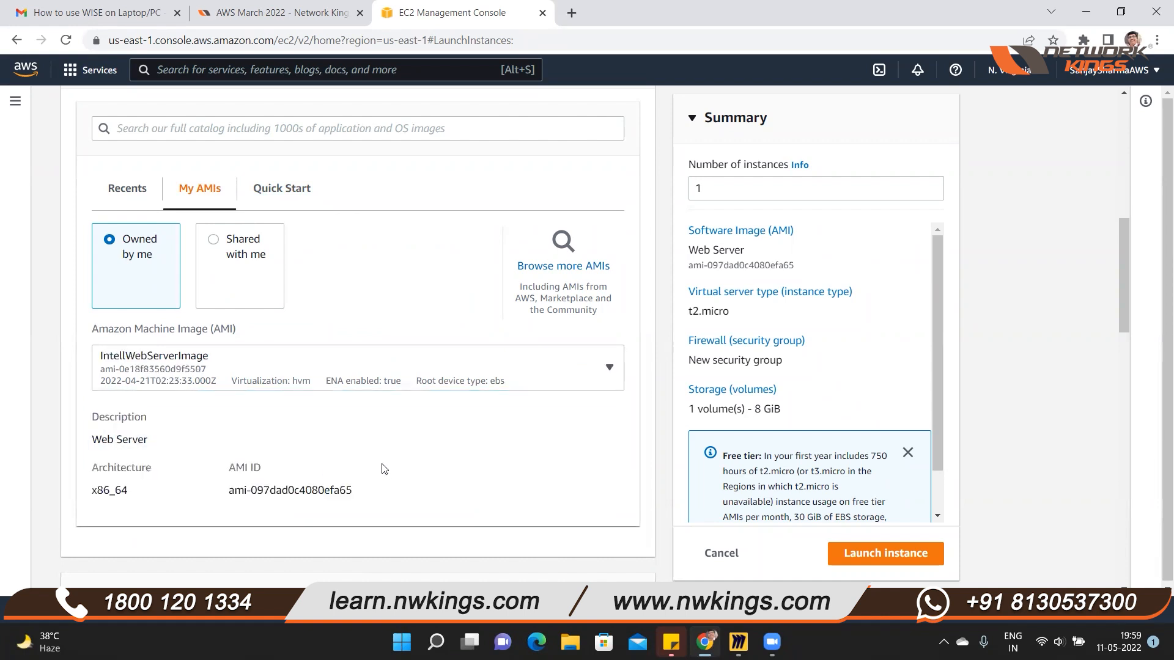
scroll(419, 463, "down", 3)
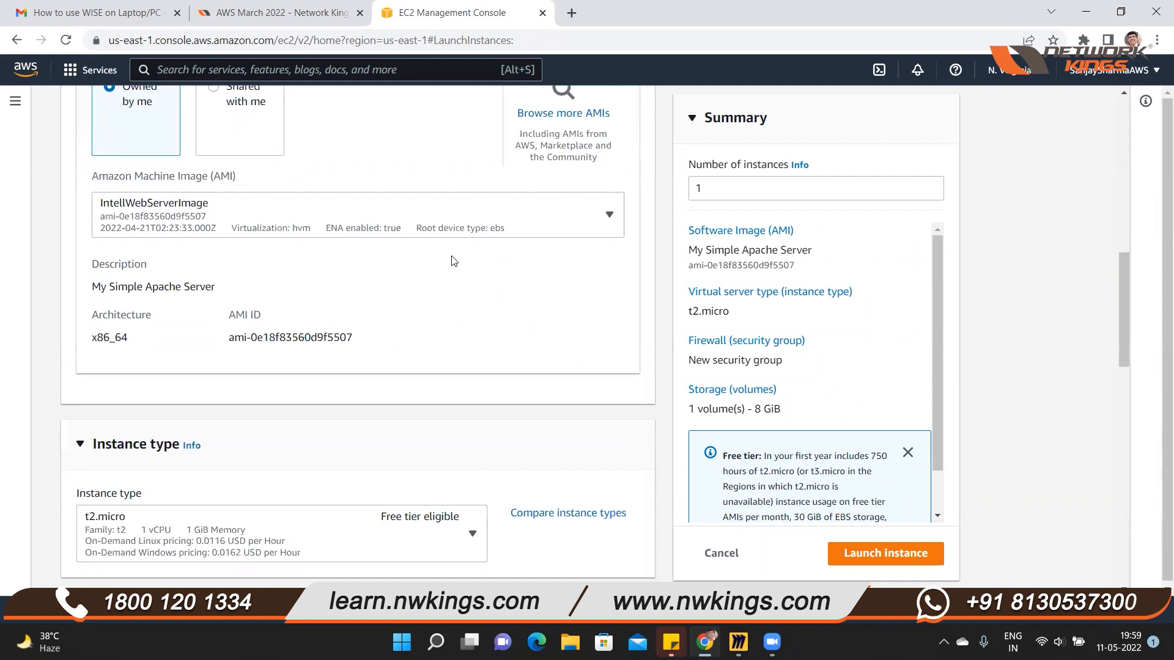
left_click(472, 232)
left_click(210, 286)
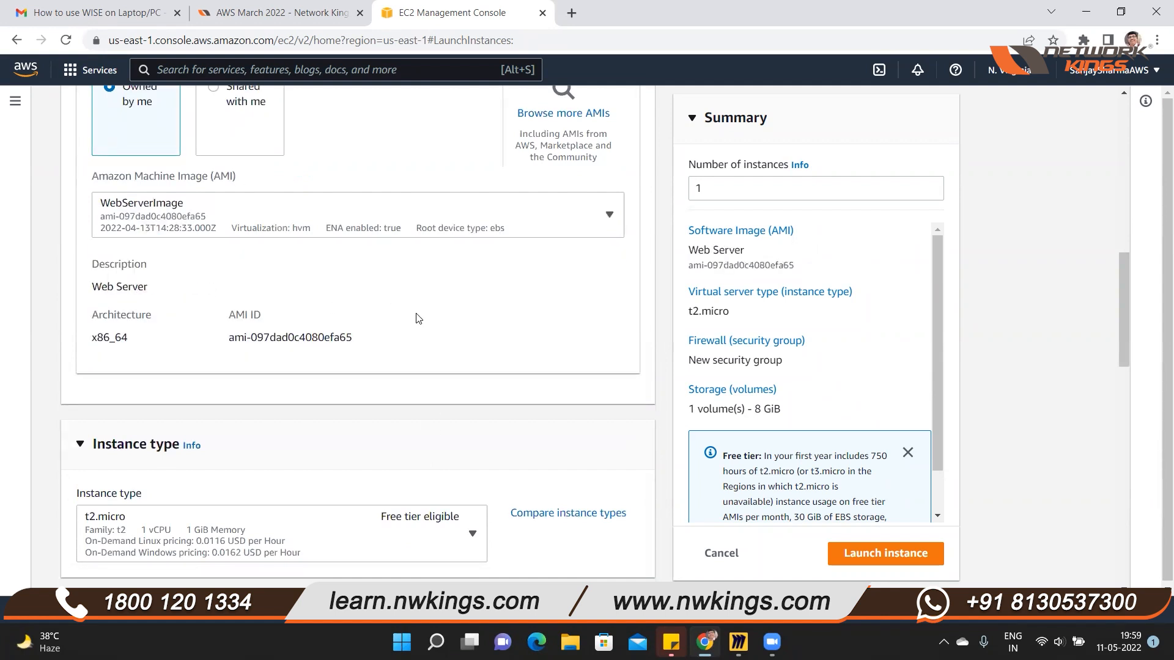
scroll(415, 317, "up", 4)
Select the existing Anewkey04April key pair for logging in to the instance
scroll(416, 318, "down", 4)
scroll(361, 322, "down", 3)
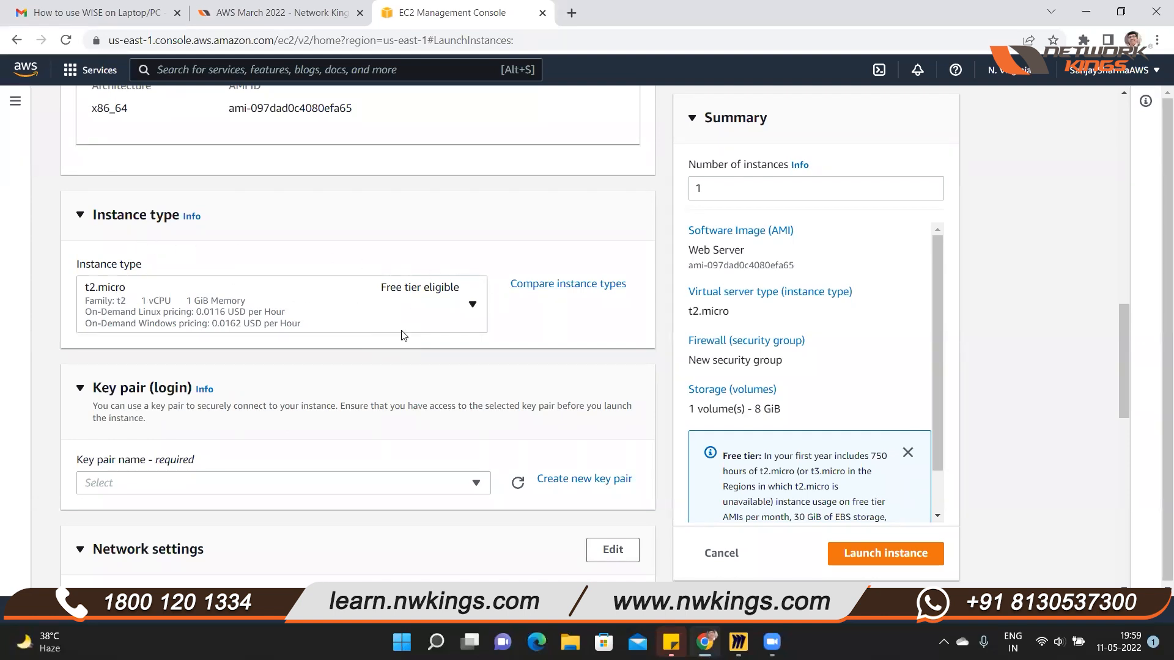
scroll(403, 335, "down", 2)
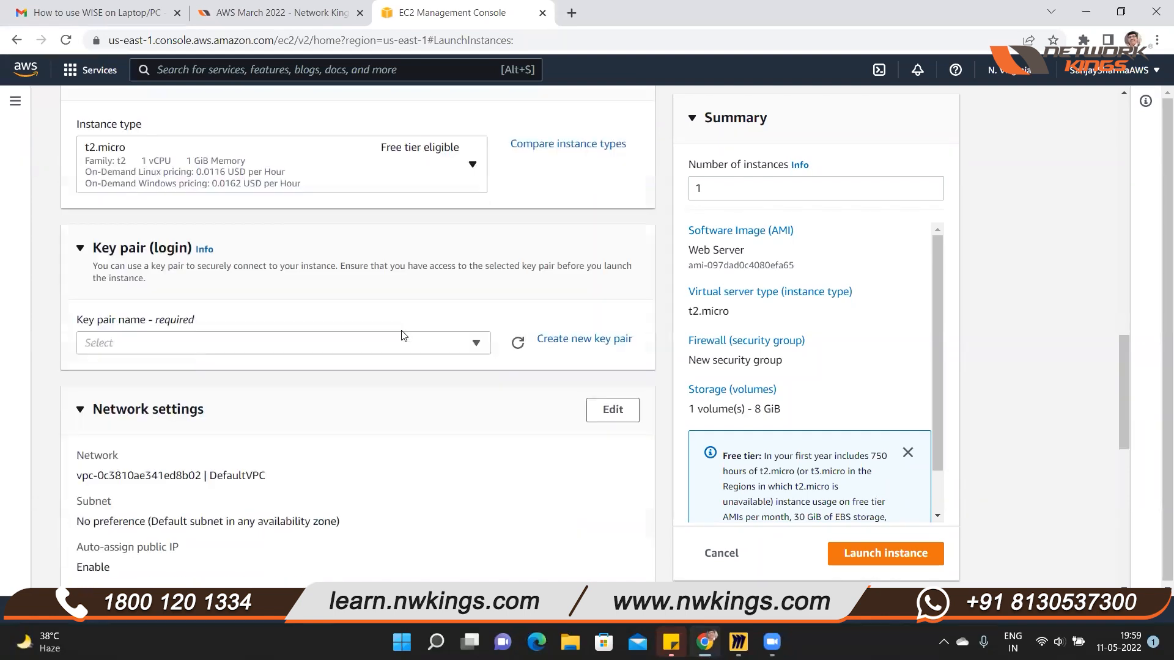
left_click(476, 330)
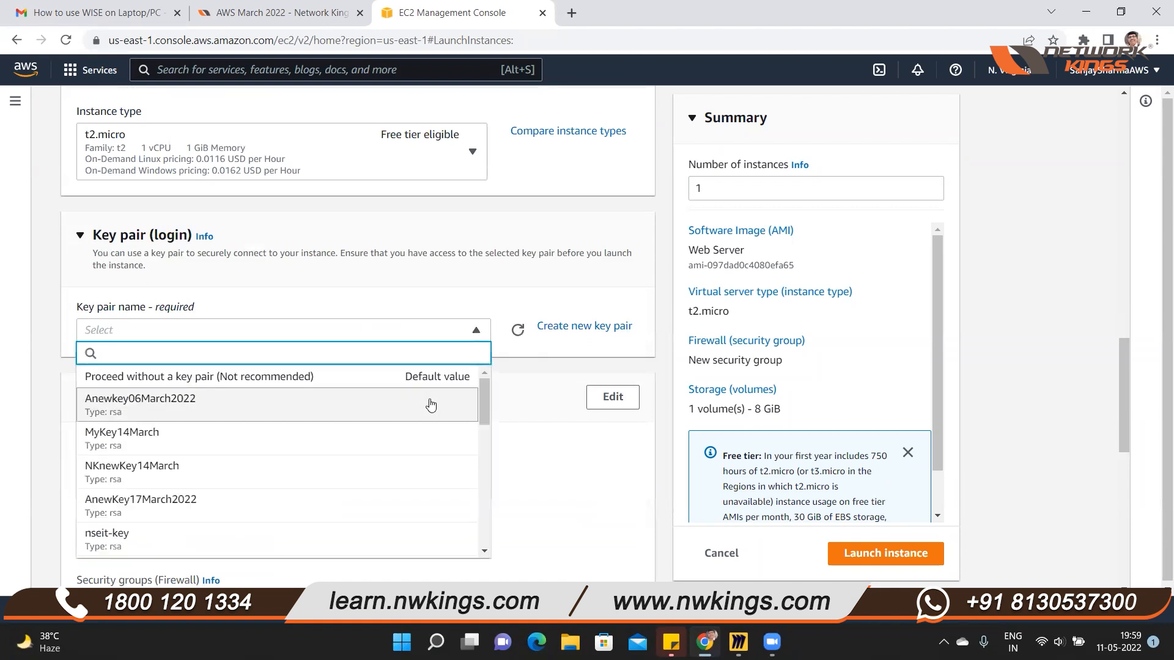
left_click_drag(481, 401, 482, 543)
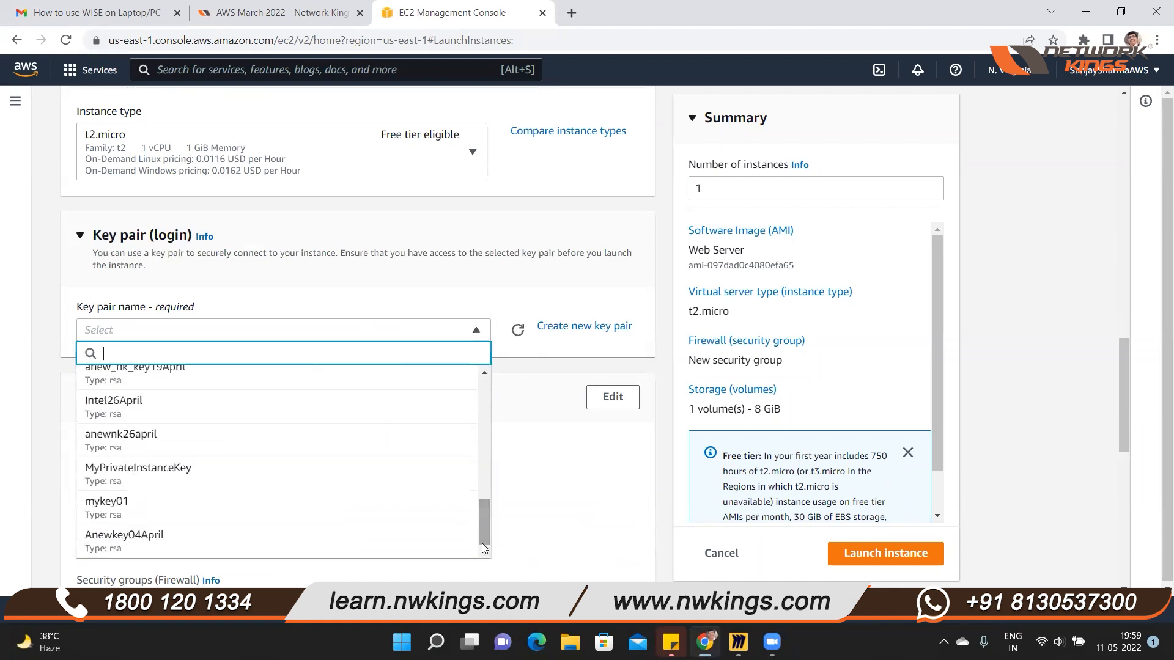
left_click(200, 547)
Edit the network settings to place the instance in DefaultVPC on subnet-0a3916c0a2a4065c7 in us-east-1b
scroll(381, 385, "down", 4)
left_click(612, 167)
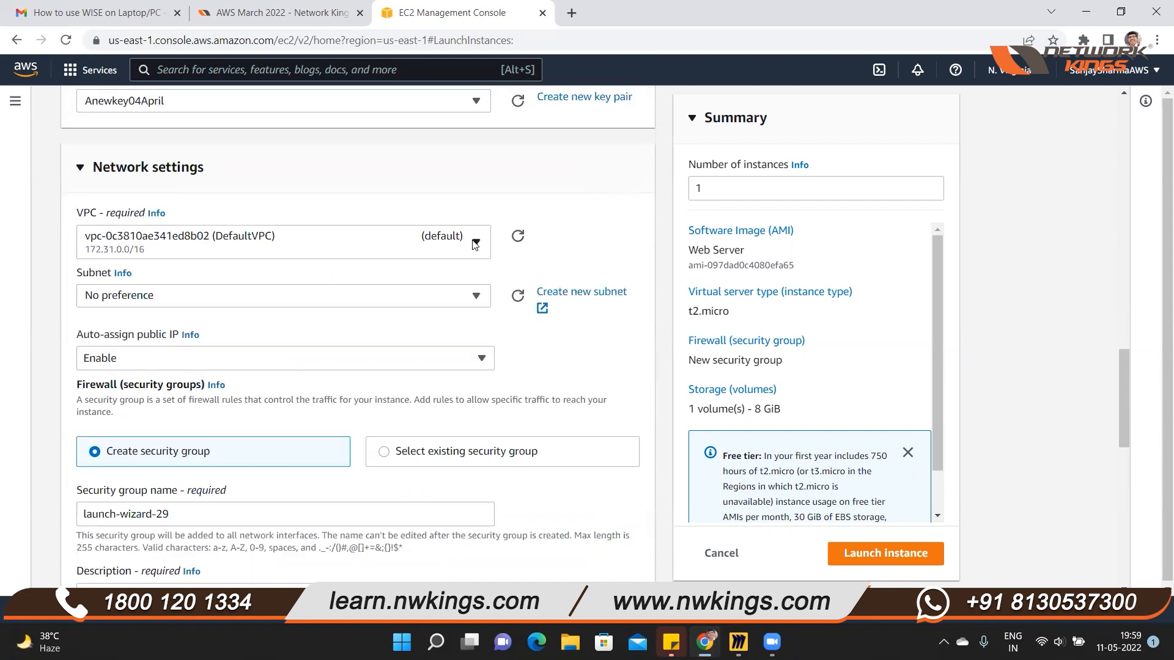
left_click(475, 244)
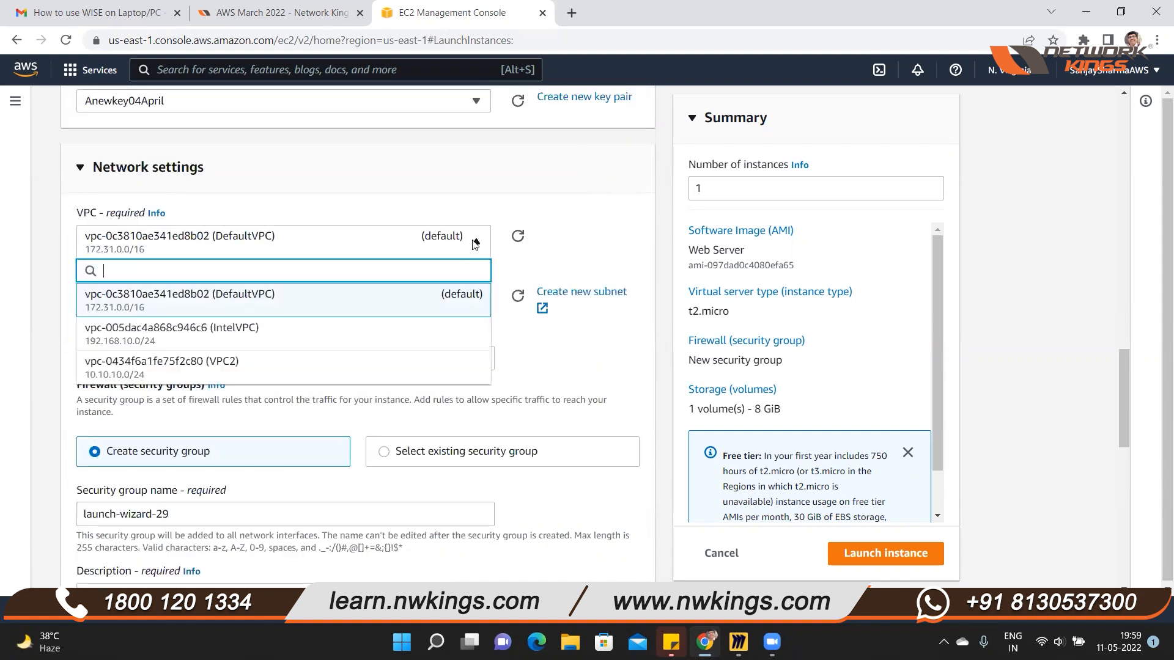
left_click(297, 302)
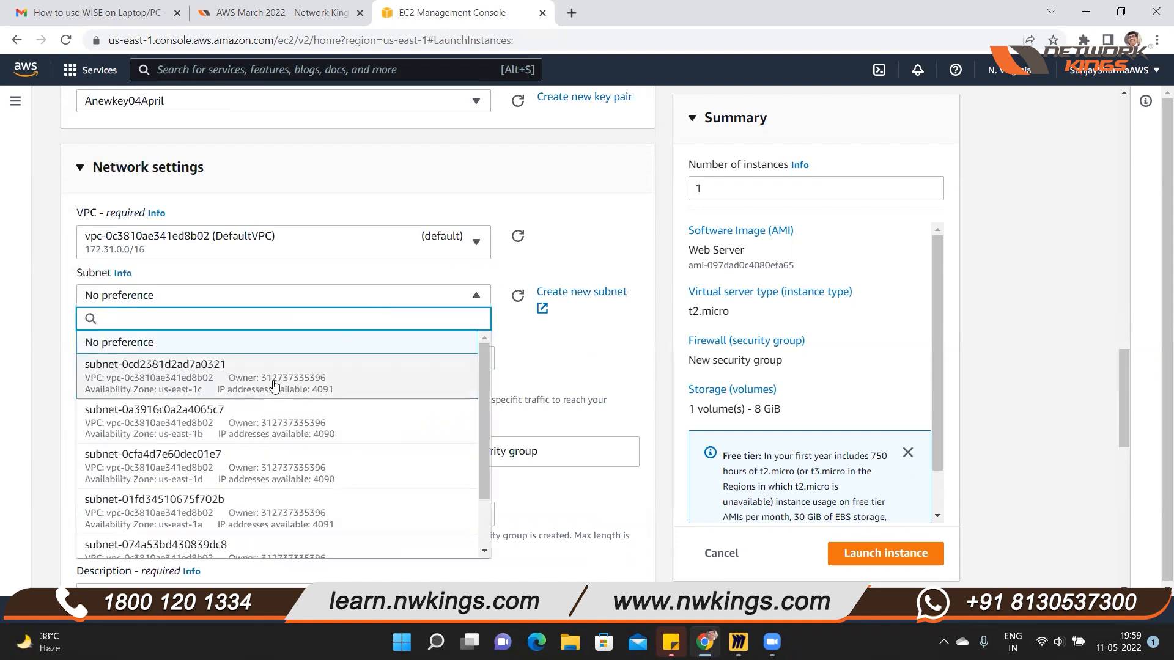
left_click(147, 422)
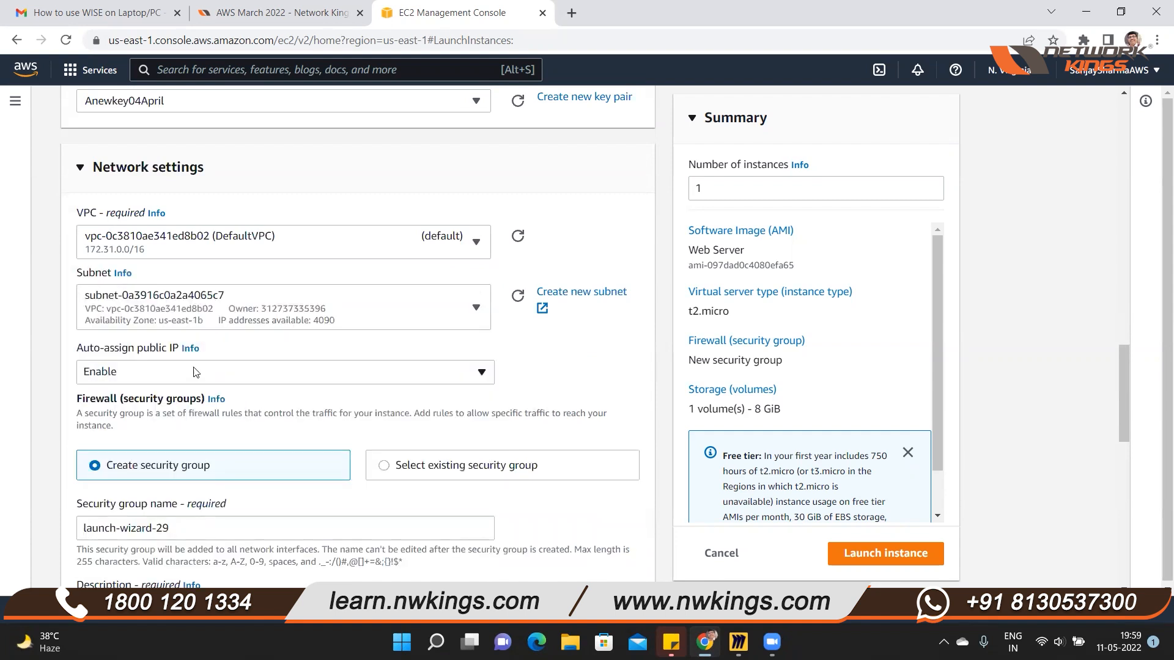
Add a second inbound security group rule allowing HTTP traffic from Anywhere
scroll(326, 384, "down", 8)
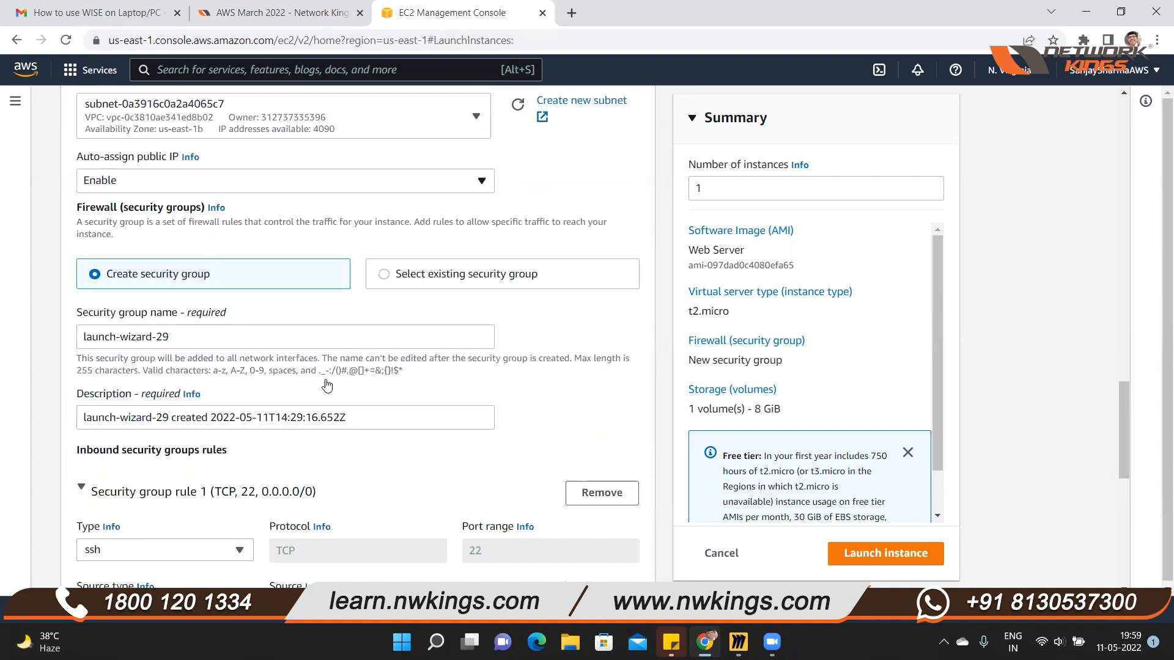
left_click(171, 411)
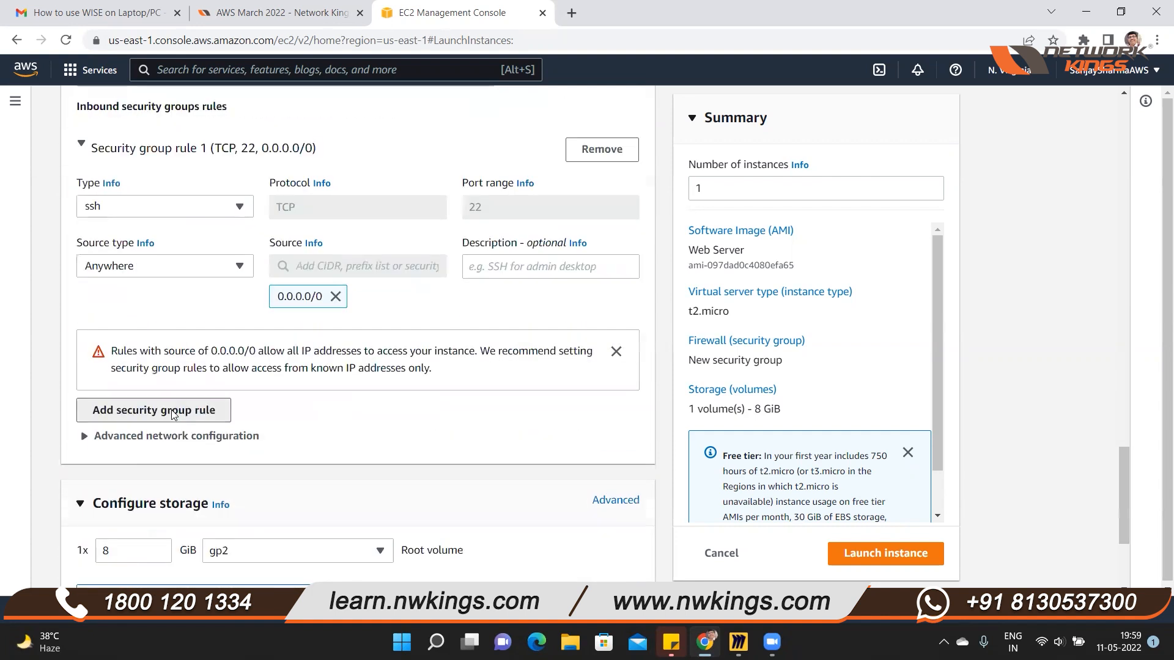
left_click(243, 414)
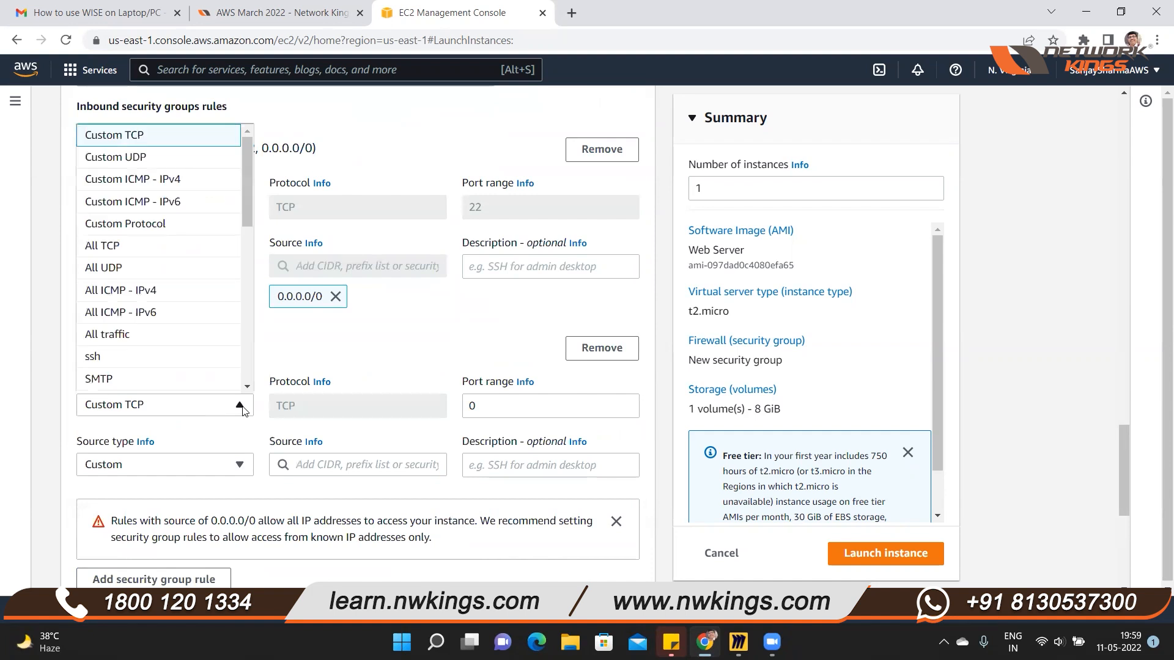
left_click_drag(250, 211, 255, 281)
left_click(255, 282)
left_click(240, 409)
left_click_drag(246, 220, 255, 274)
left_click(175, 278)
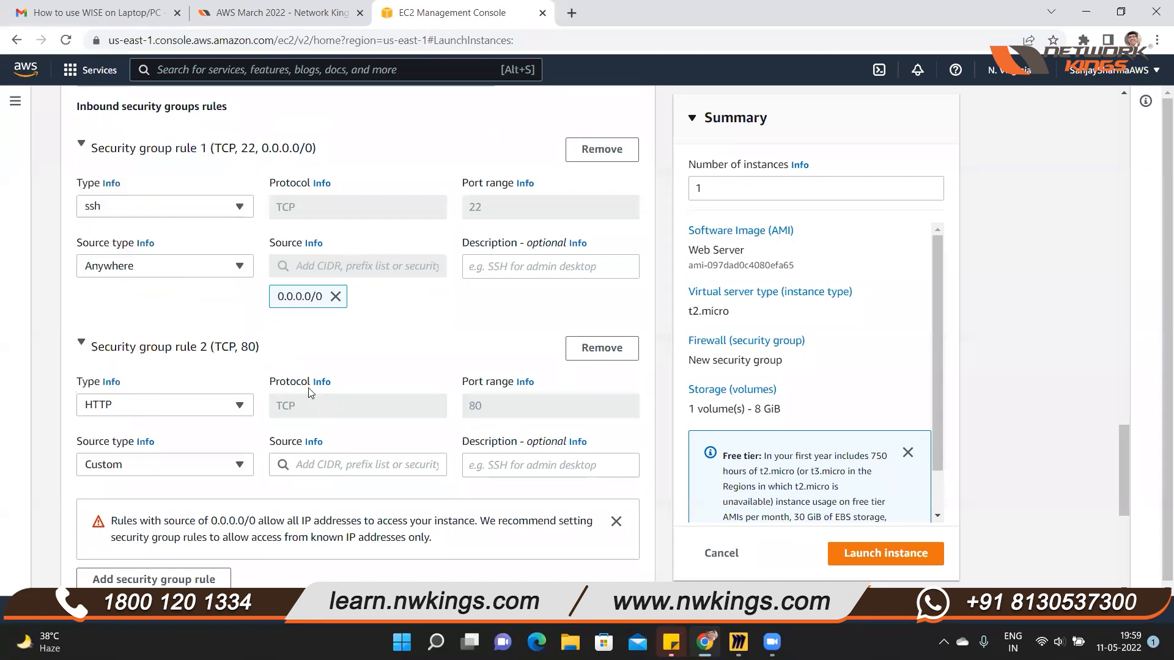
left_click(236, 465)
left_click(208, 487)
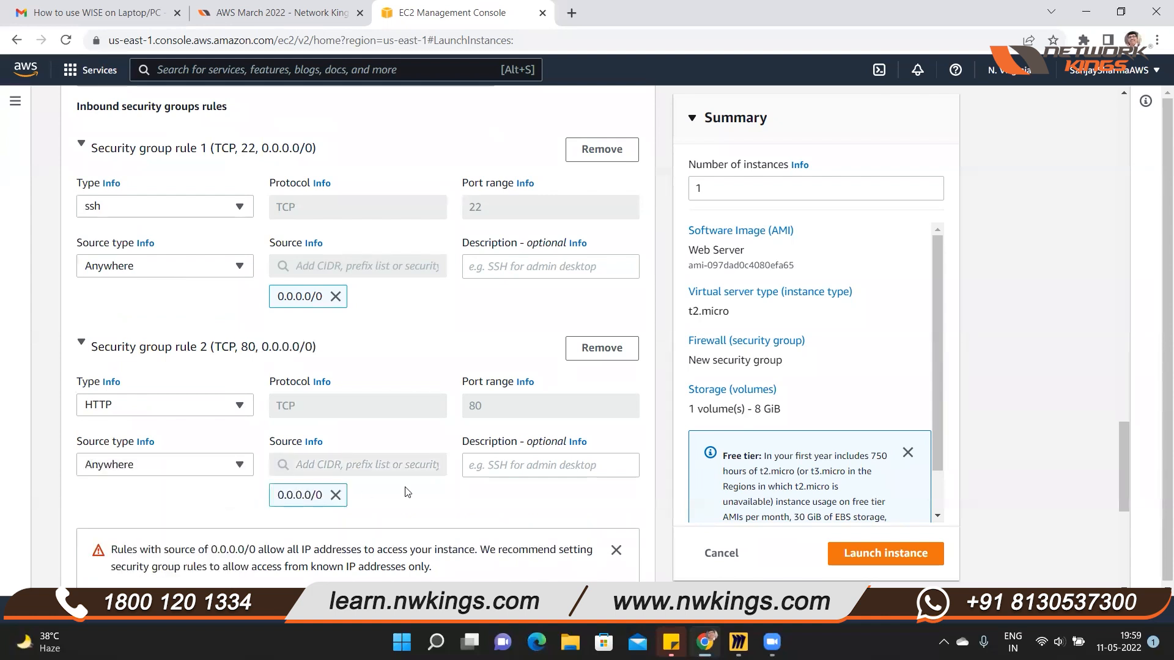
Review the storage configuration and launch the instance
scroll(506, 477, "down", 3)
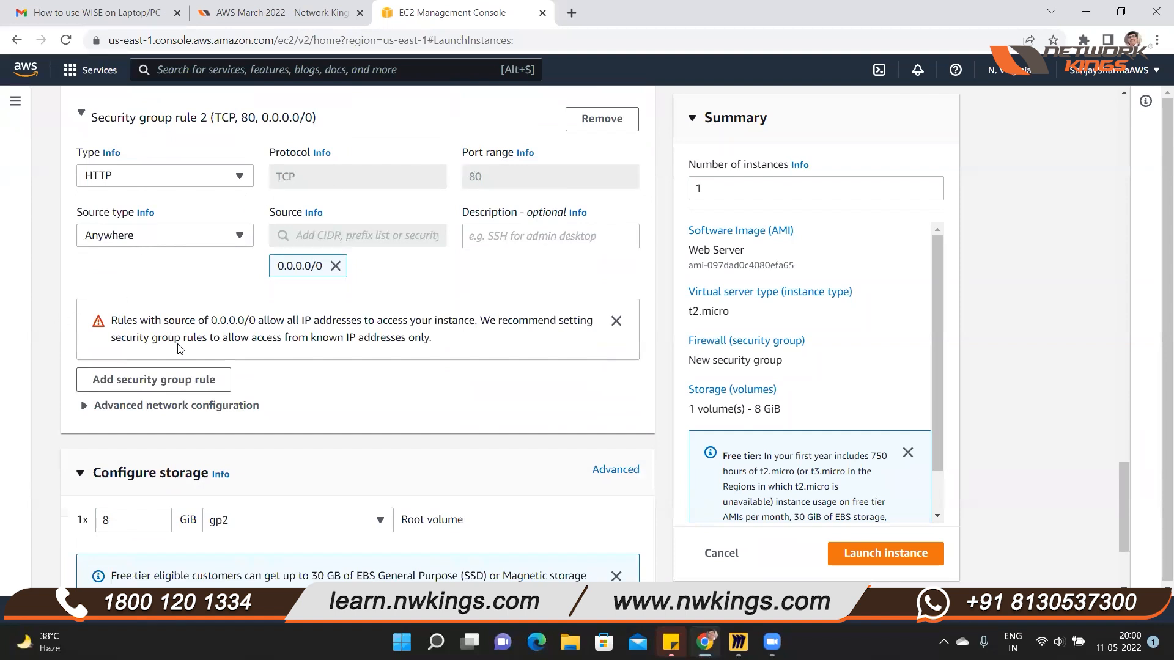
scroll(337, 360, "down", 3)
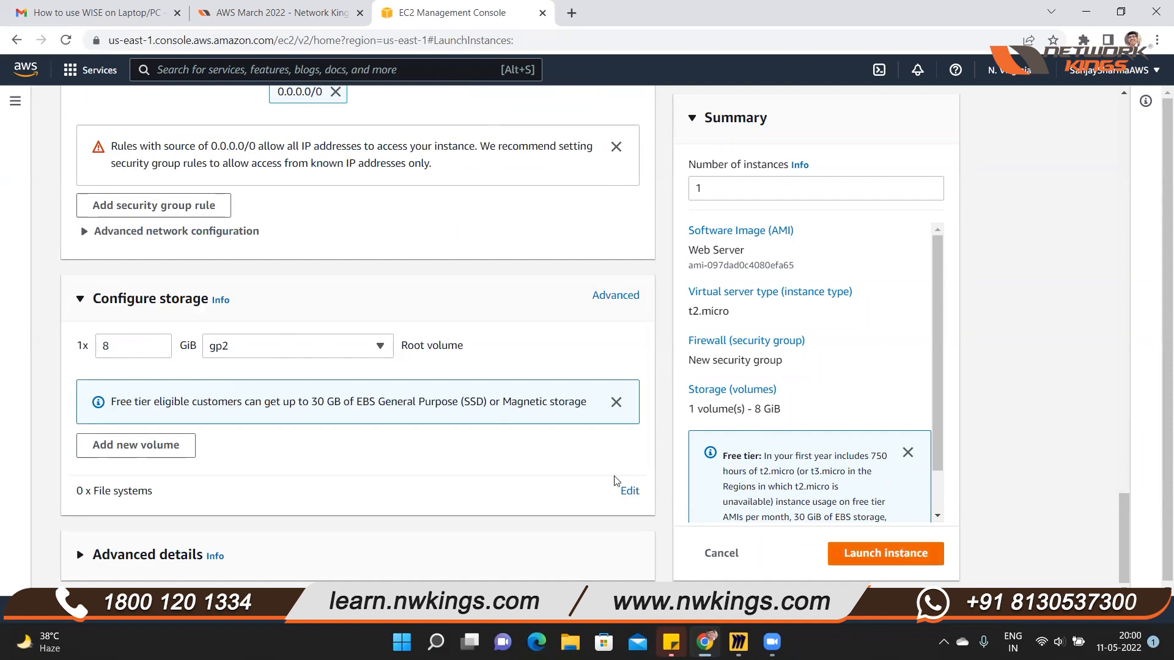
scroll(515, 455, "down", 1)
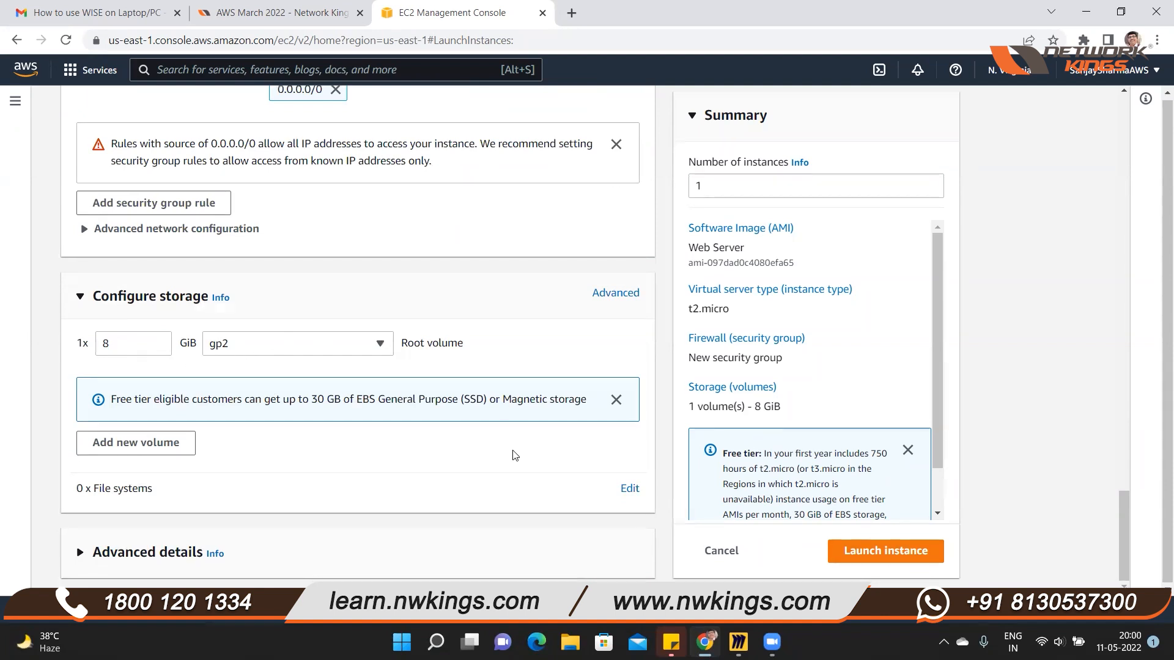
left_click(901, 552)
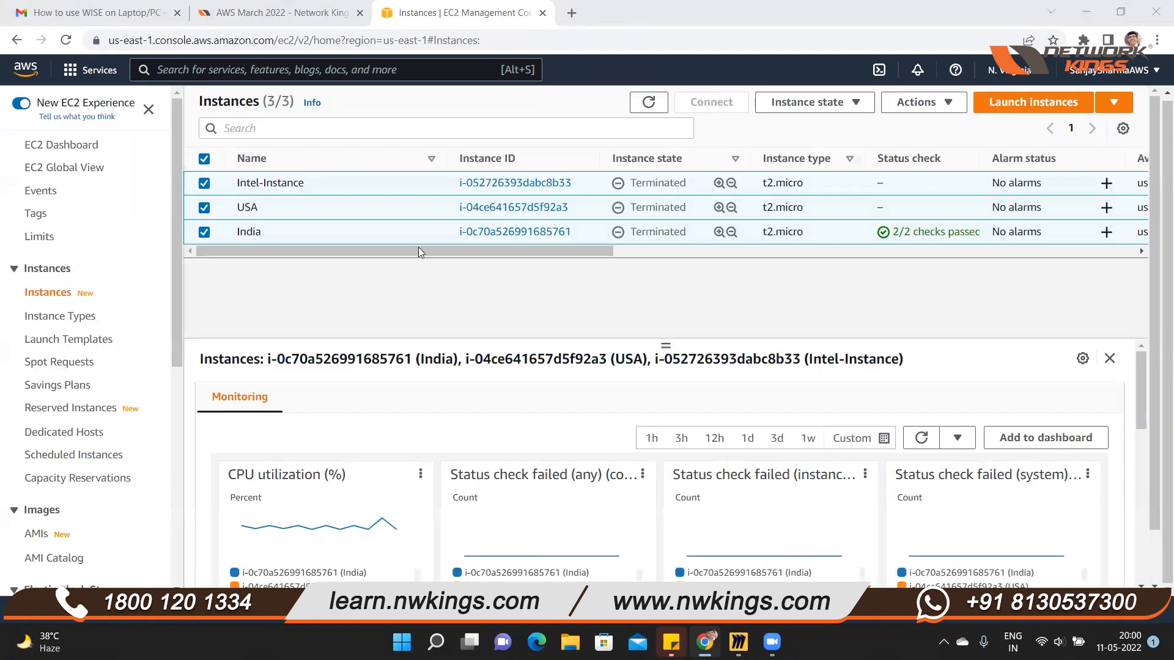
Refresh the instances list and select the WebServer instance to show its details
left_click(646, 102)
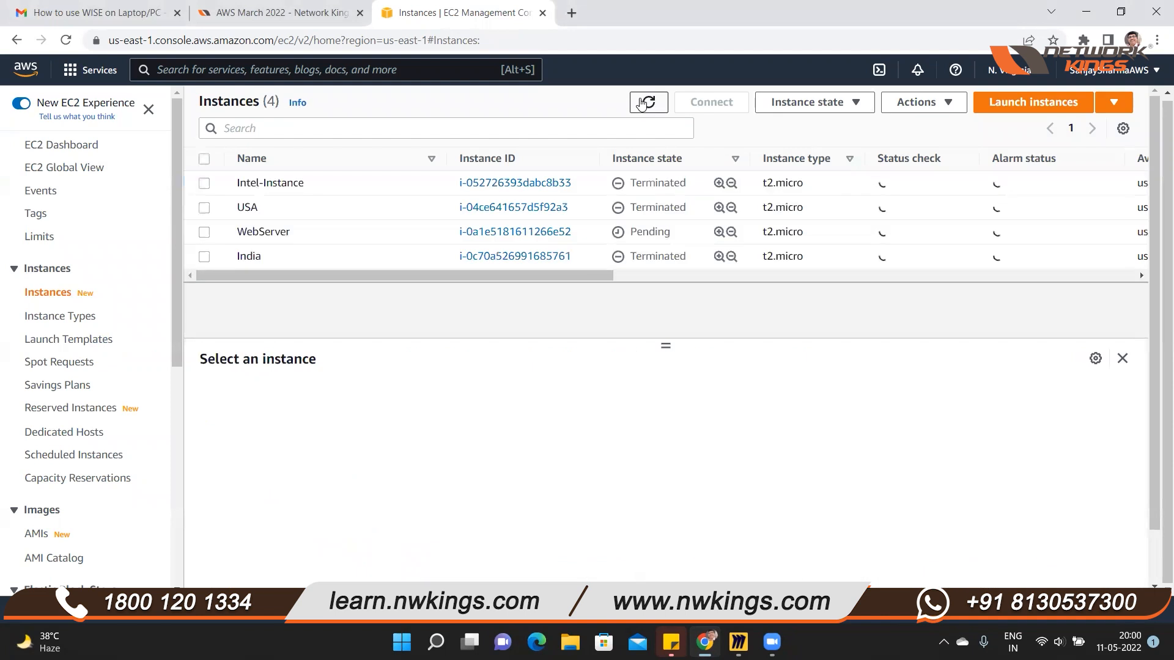
left_click(204, 233)
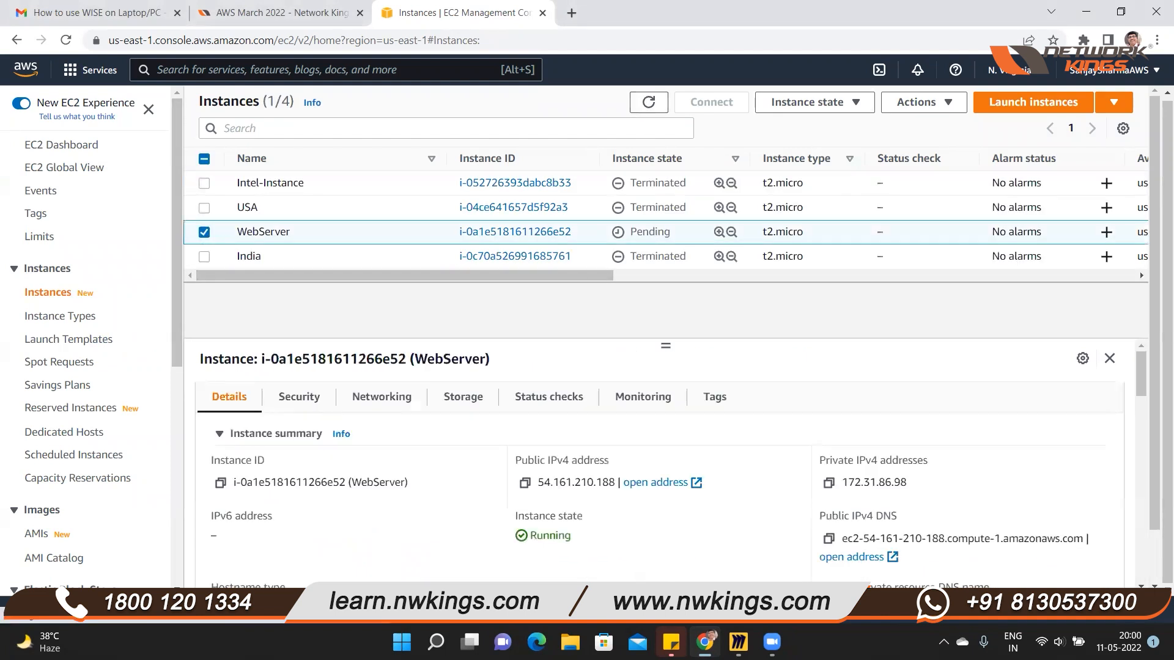
left_click_drag(237, 234, 288, 234)
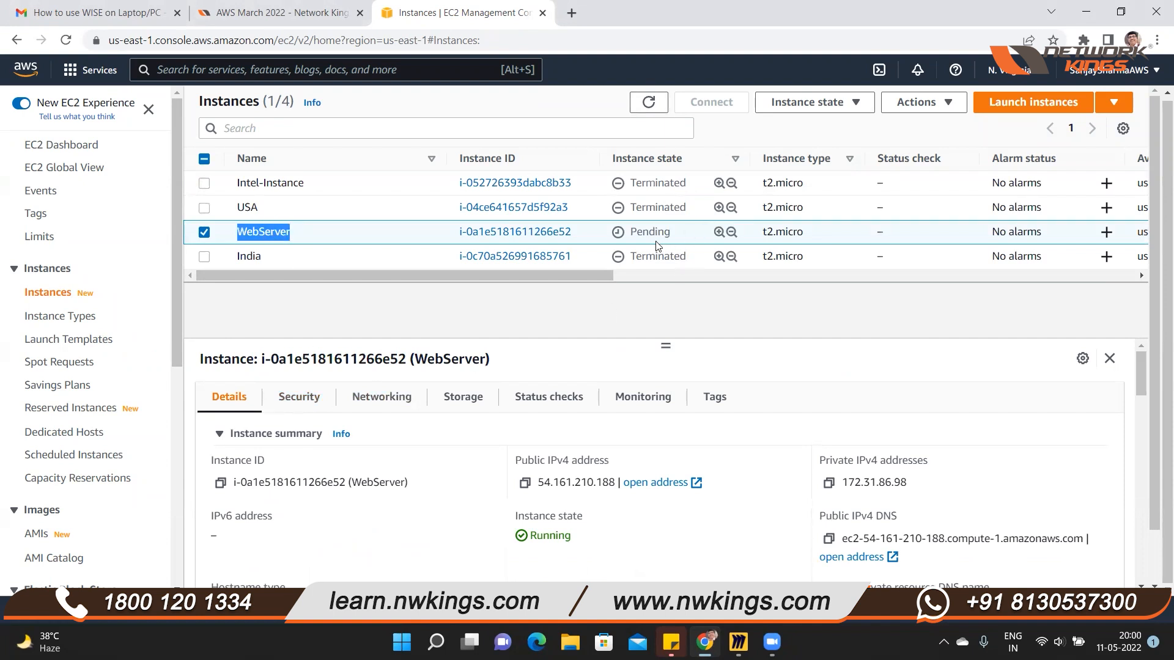
left_click(969, 381)
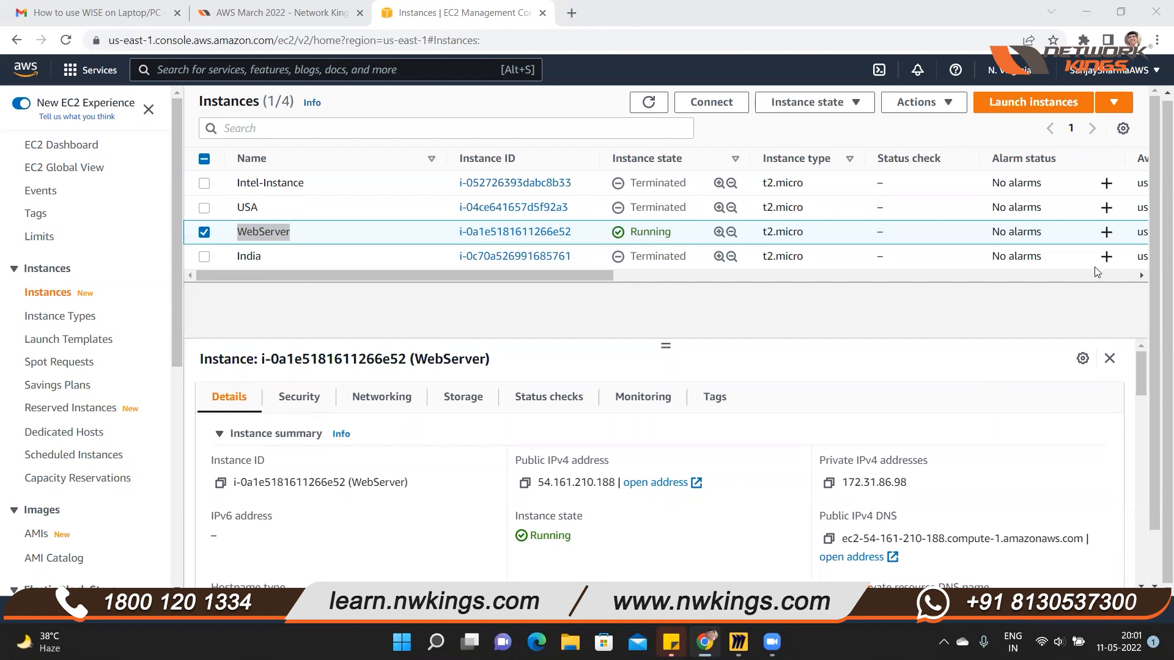
Copy WebServer's public IPv4 address and open it in a new browser tab to test the website
left_click(527, 488)
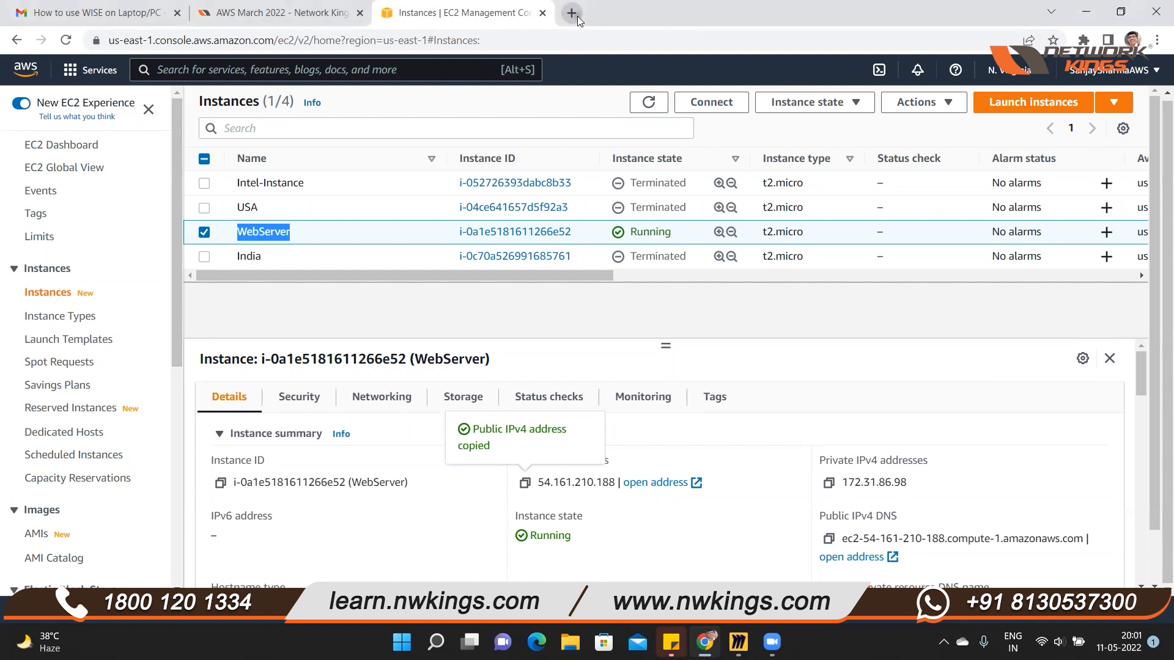
key("ctrl+t")
key("ctrl+v")
key("Return")
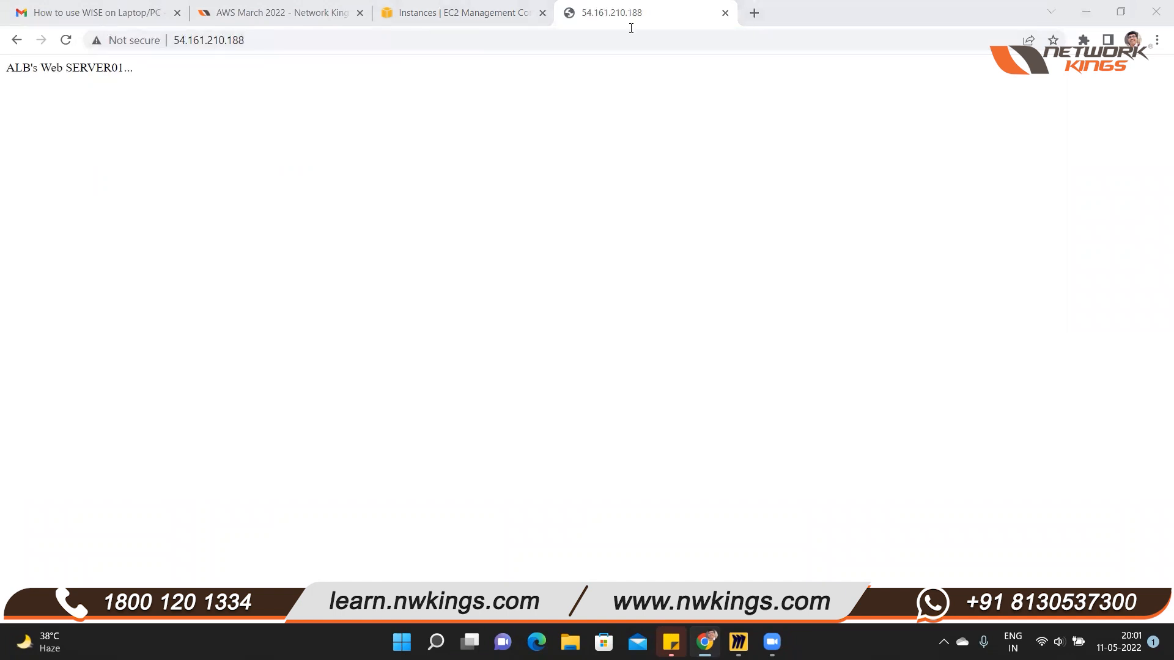
Search Google for "download static website template"
left_click(673, 42)
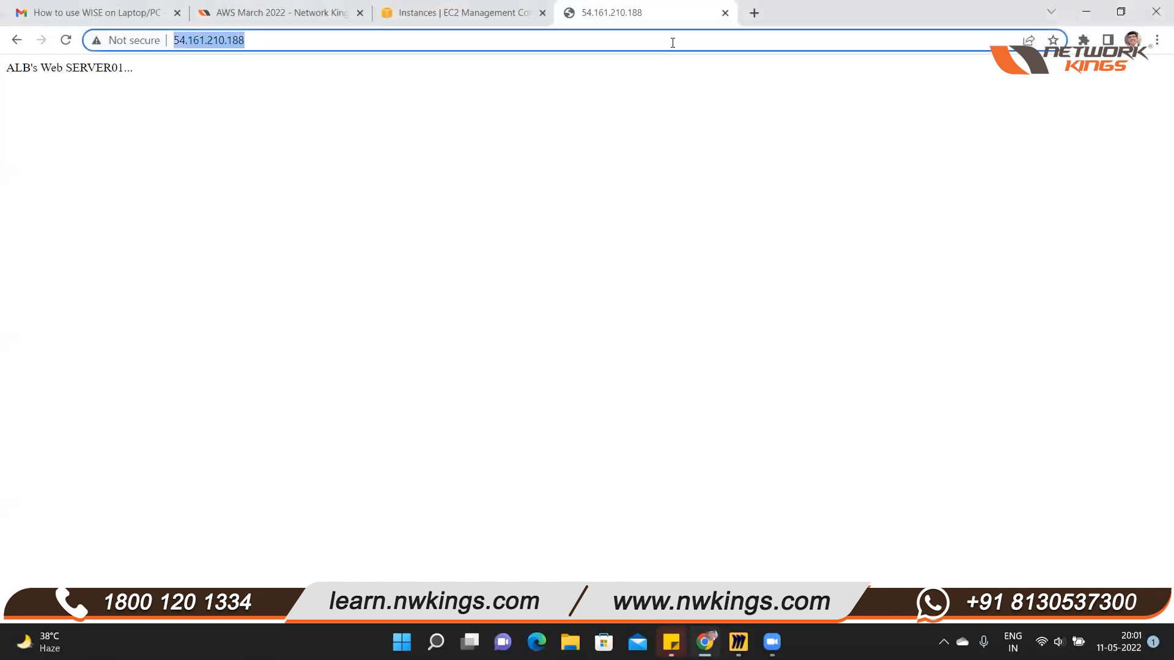
type("web")
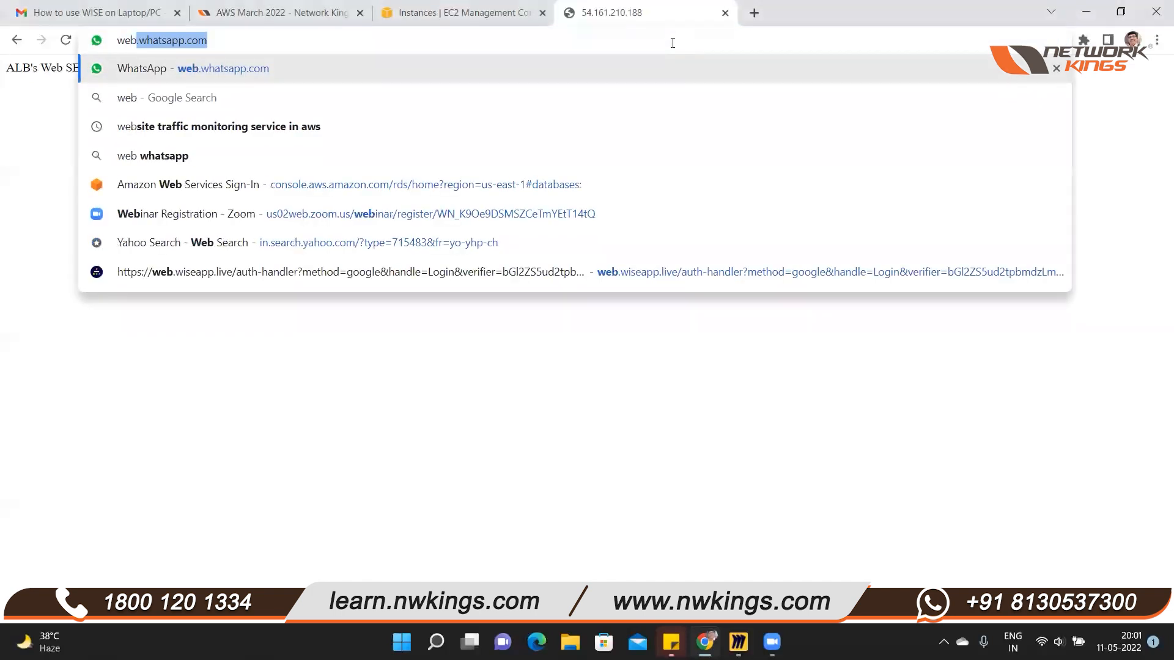
key("BackSpace")
key("BackSpace")
key("BackSpace")
key("BackSpace")
type("down")
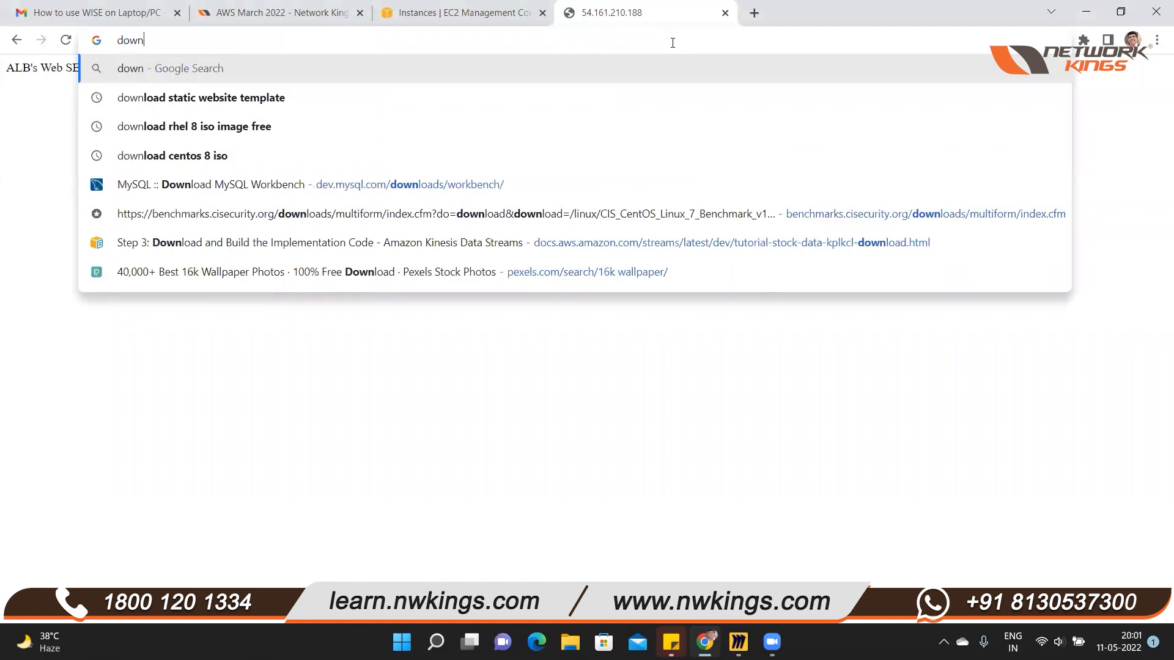
left_click(199, 101)
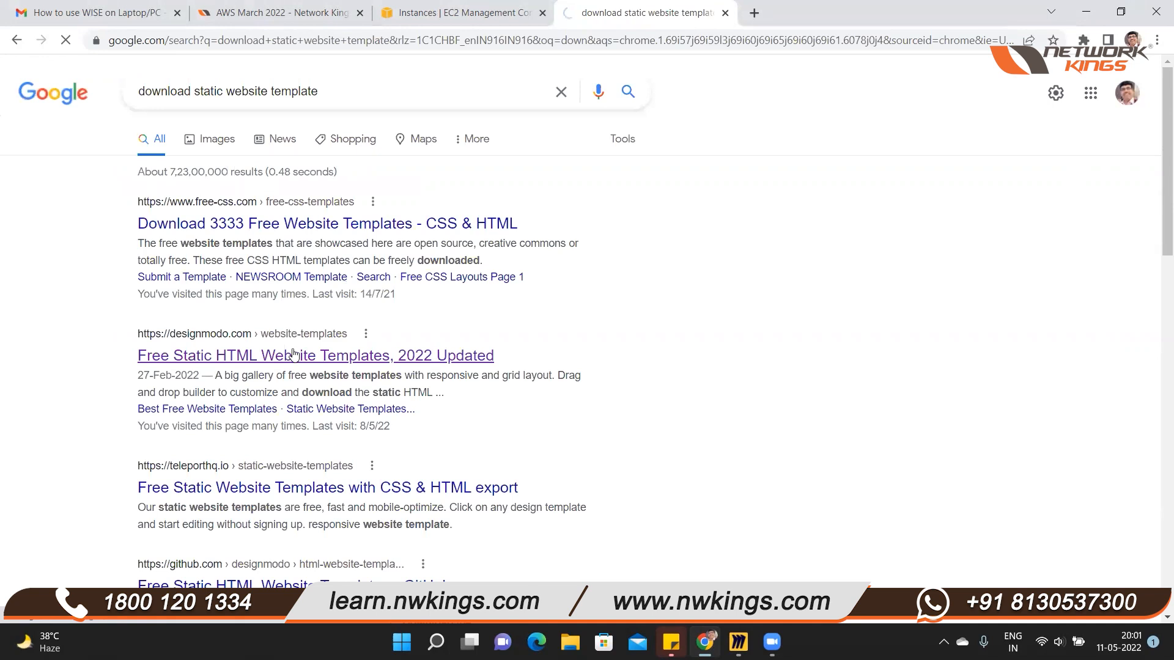
Open the designmodo Free Static HTML Website Templates result and try to copy its web address
left_click(276, 324)
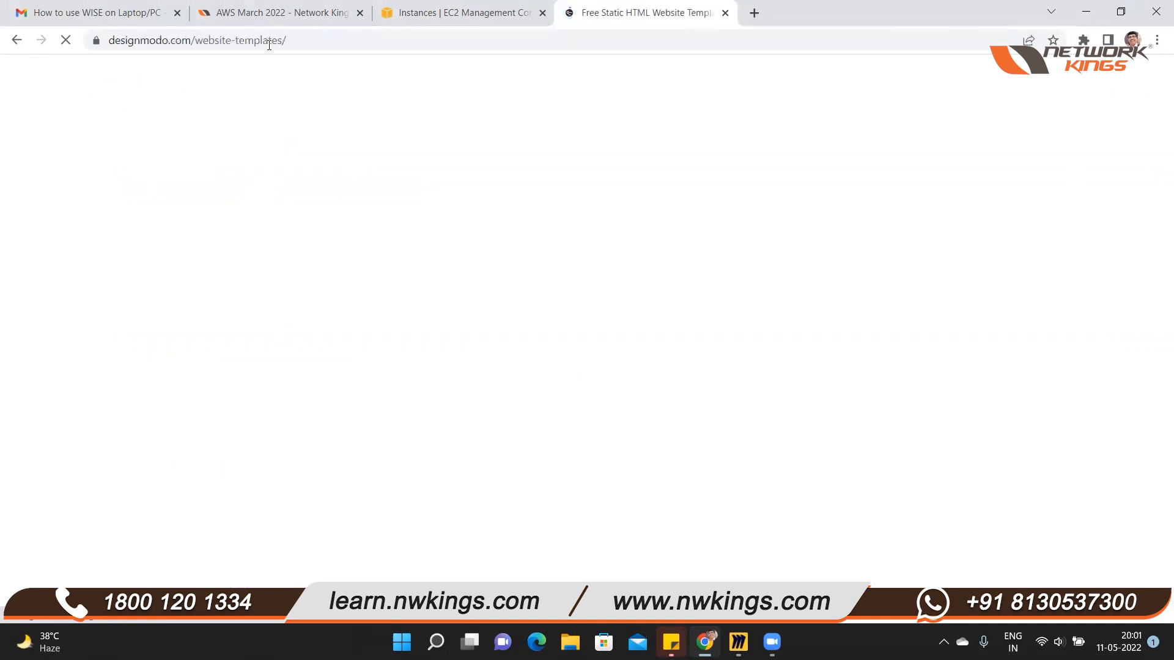
left_click(321, 46)
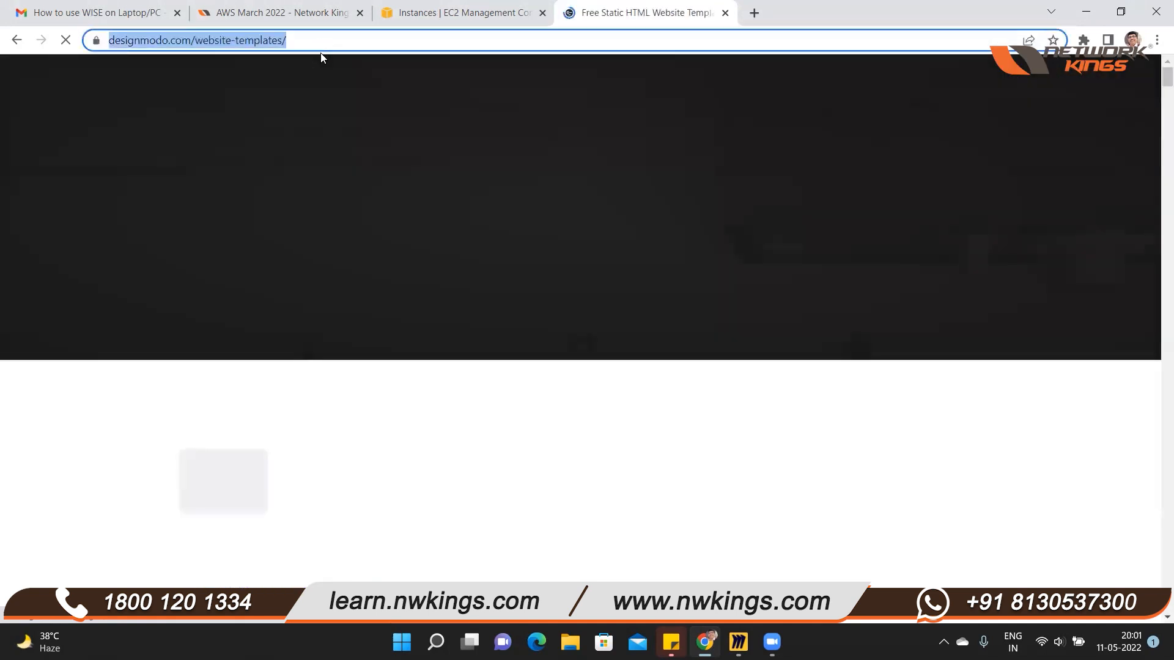
key("ctrl+v")
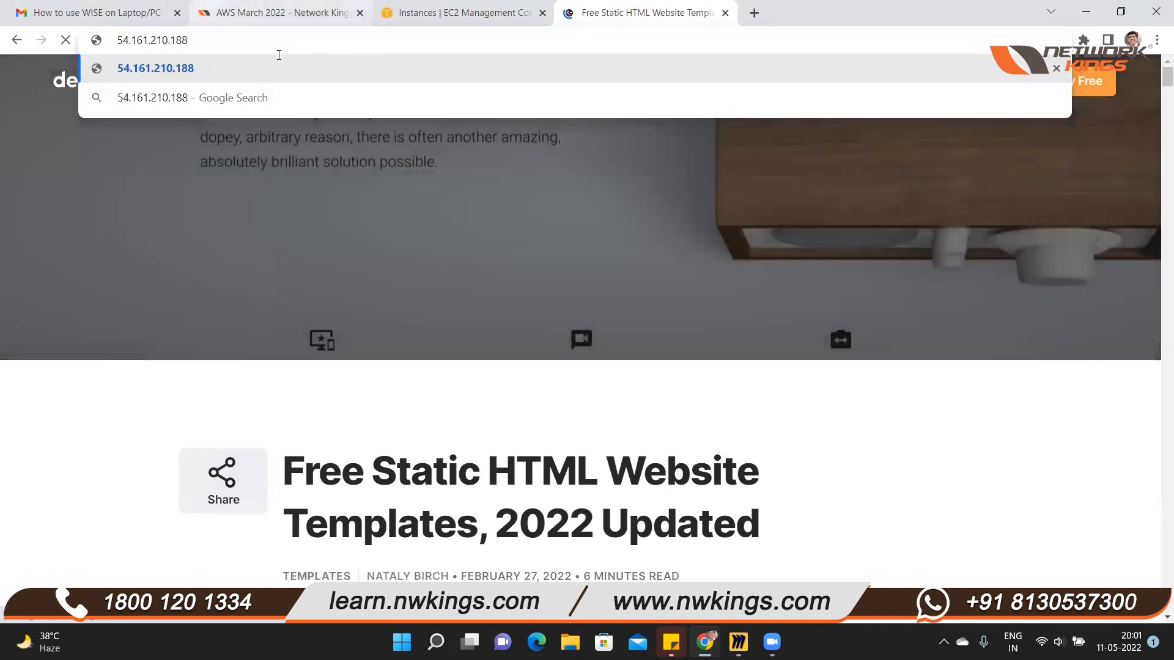
Connect to the WebServer instance through EC2 Instance Connect with the user name root
left_click(479, 18)
left_click(719, 112)
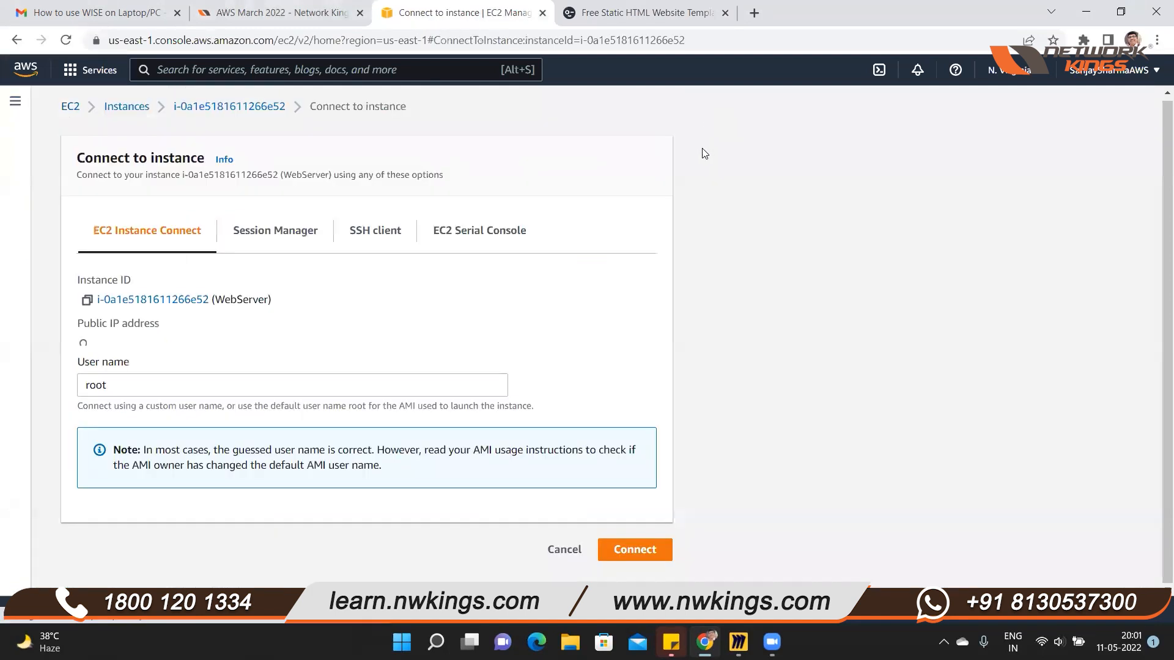
left_click(627, 559)
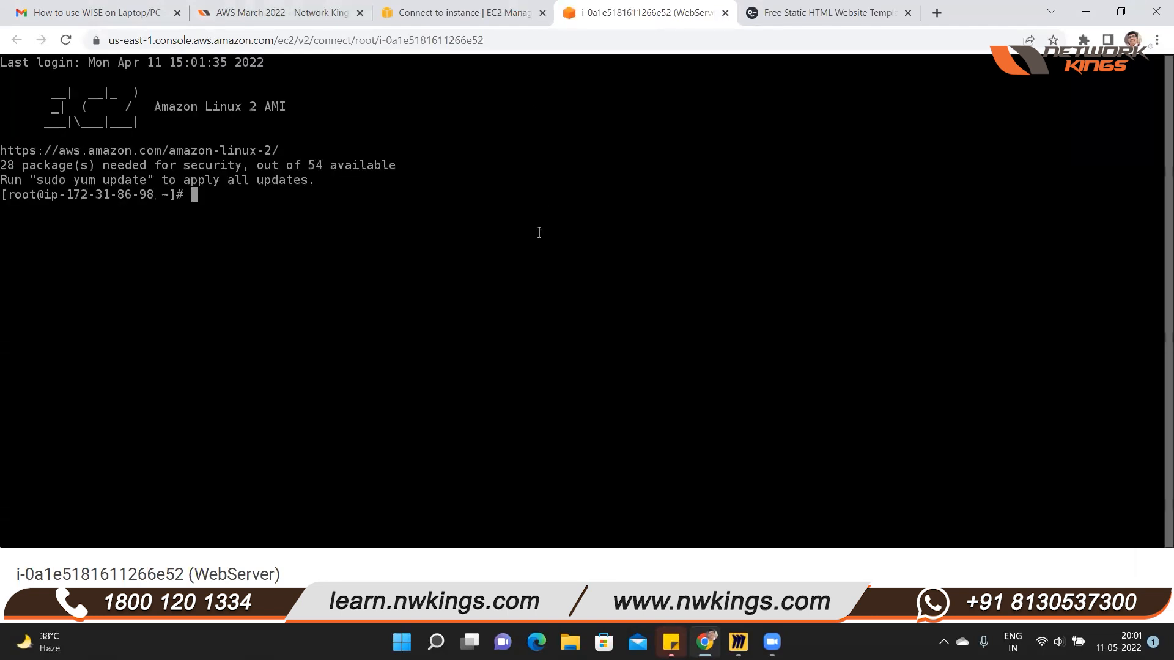
Change to the /var/www/html/ directory in the terminal and list its contents in long format
type("cd /var/www/ht")
key("Tab")
key("Return")
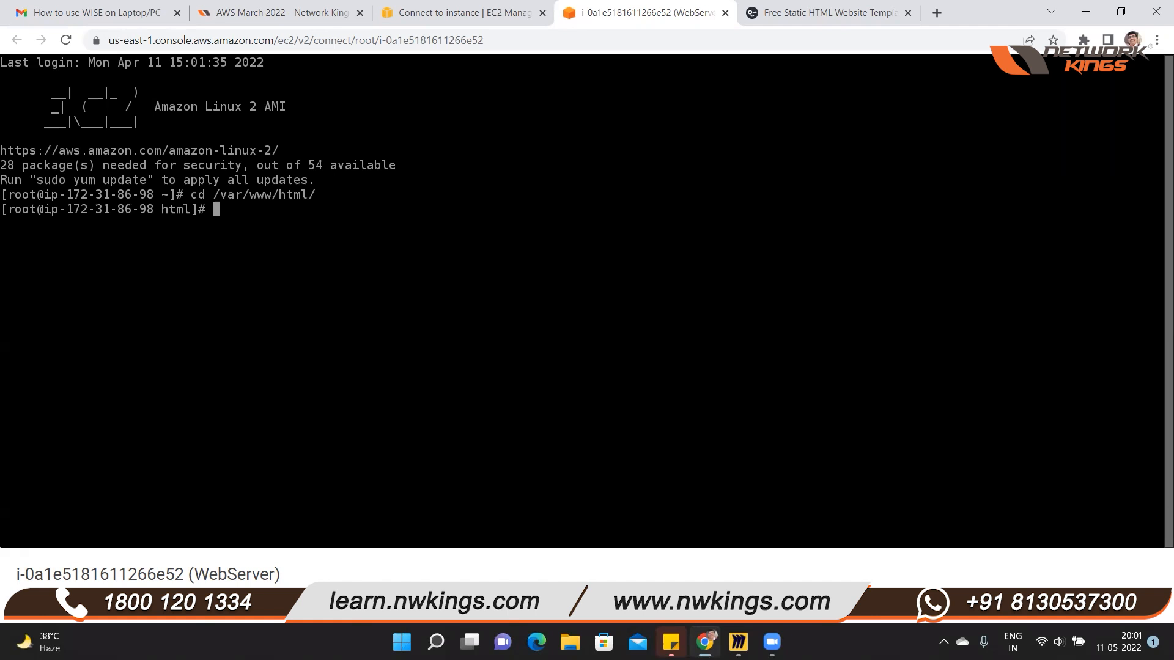
key("Return")
key("Return")
type("ls -l")
key("Return")
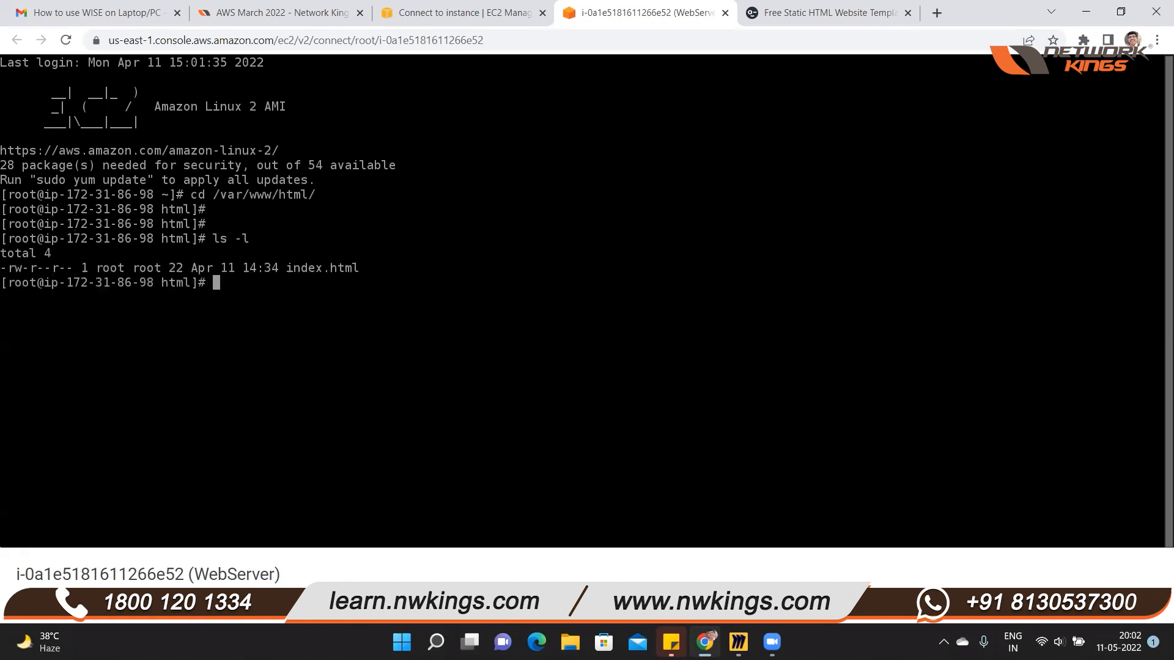
Force-delete index.html from the web directory with rm -rf and list the directory again
type("rm -rf ind")
key("Tab")
key("Return")
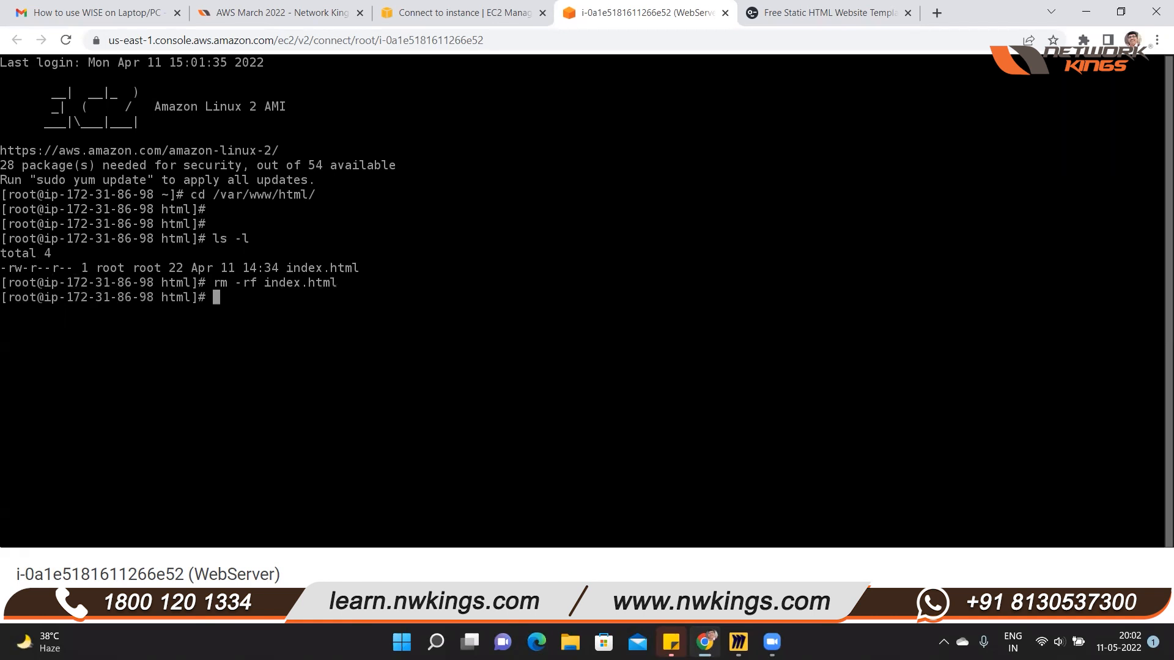
type("ls -l")
key("Return")
key("Return")
key("Return")
key("Return")
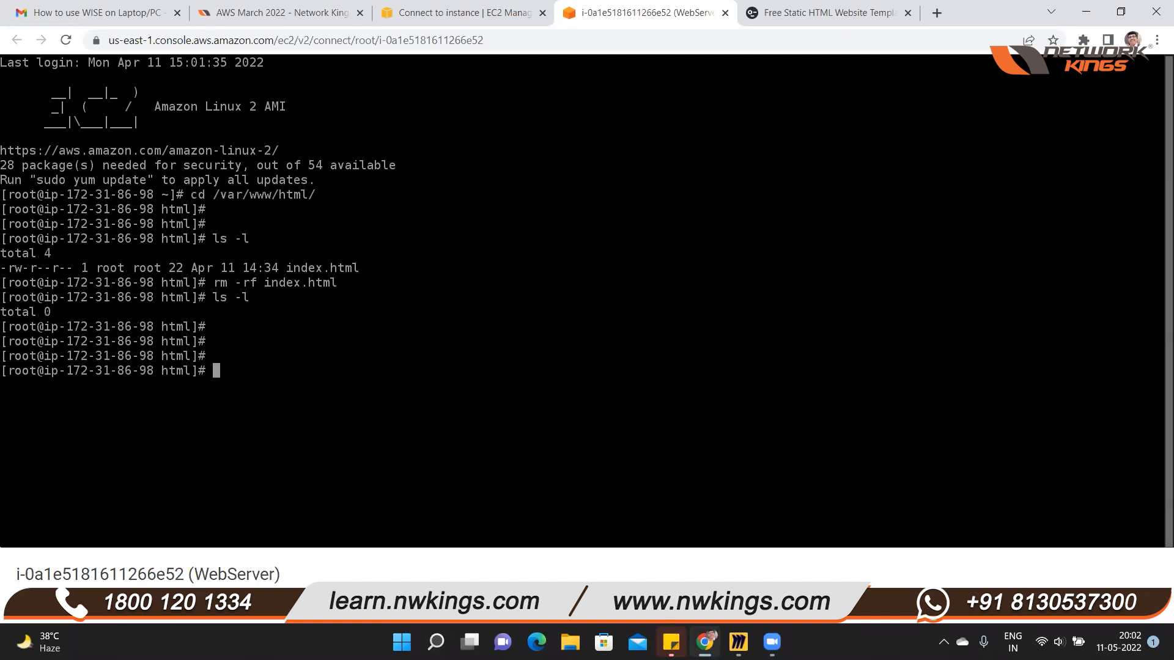
Begin a wget command at the prompt and clear the wrong text pasted after it
type("wget")
key("ctrl+v")
key("BackSpace")
key("BackSpace")
key("BackSpace")
key("BackSpace")
key("BackSpace")
key("BackSpace")
key("BackSpace")
key("BackSpace")
key("BackSpace")
key("BackSpace")
key("BackSpace")
key("BackSpace")
key("BackSpace")
key("BackSpace")
Return to the search results, reopen the designmodo static HTML templates page and copy its web address
left_click(831, 13)
left_click(16, 40)
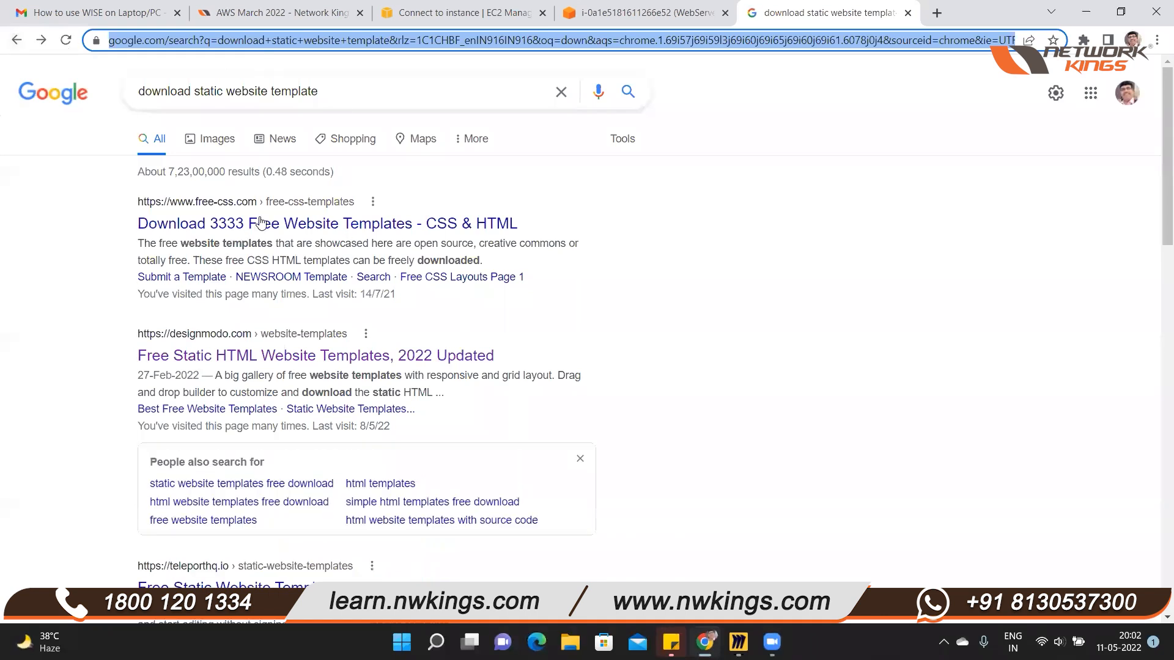
left_click(260, 356)
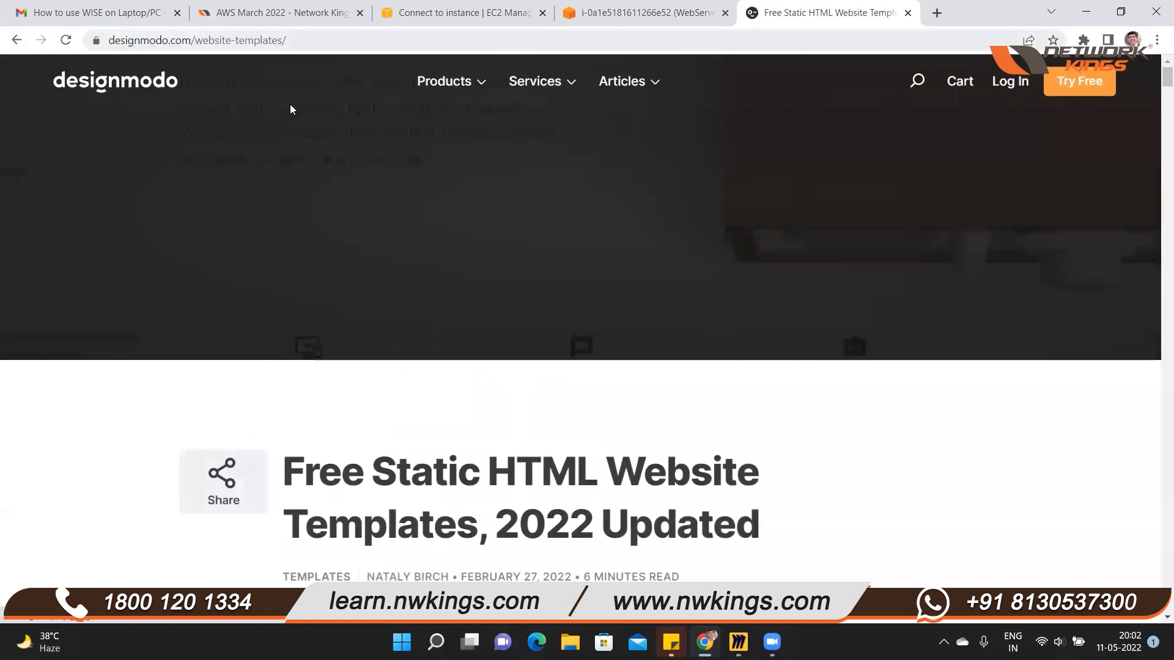
key("ctrl+l")
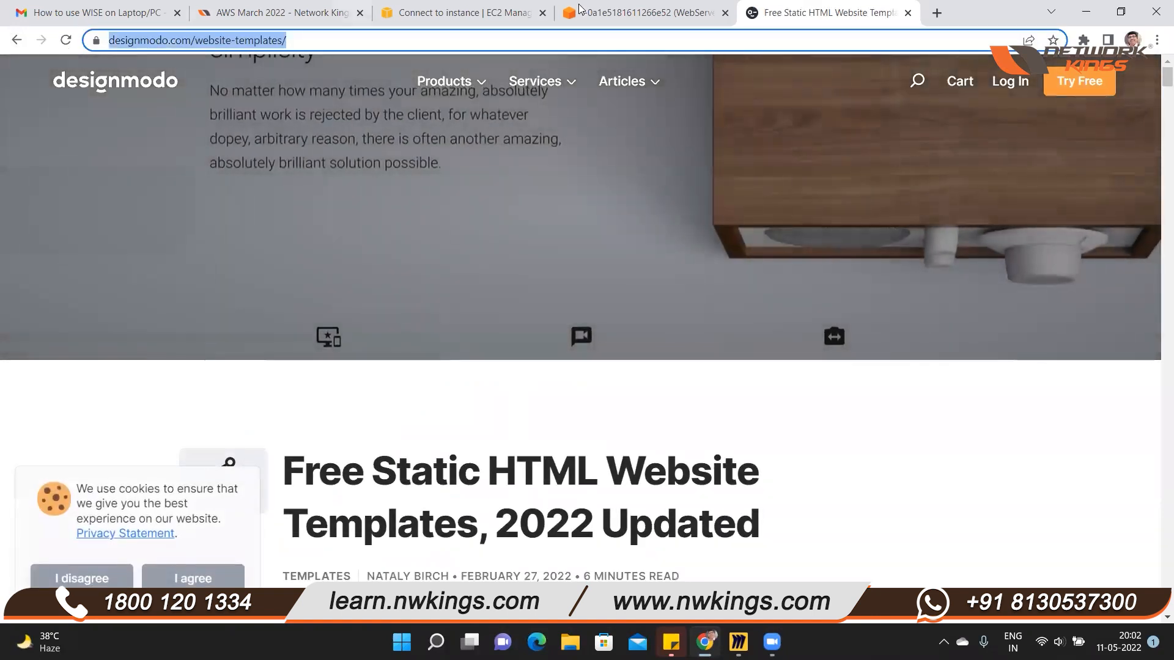
left_click(596, 13)
left_click_drag(338, 365, 339, 365)
key("ctrl+v")
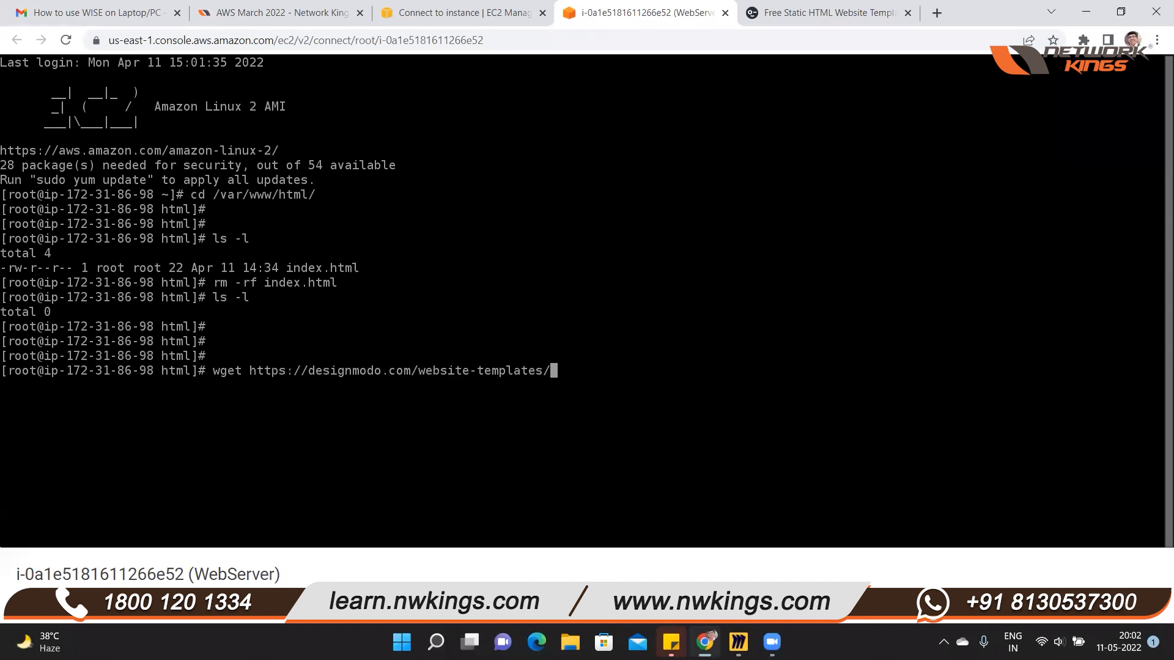
key("Return")
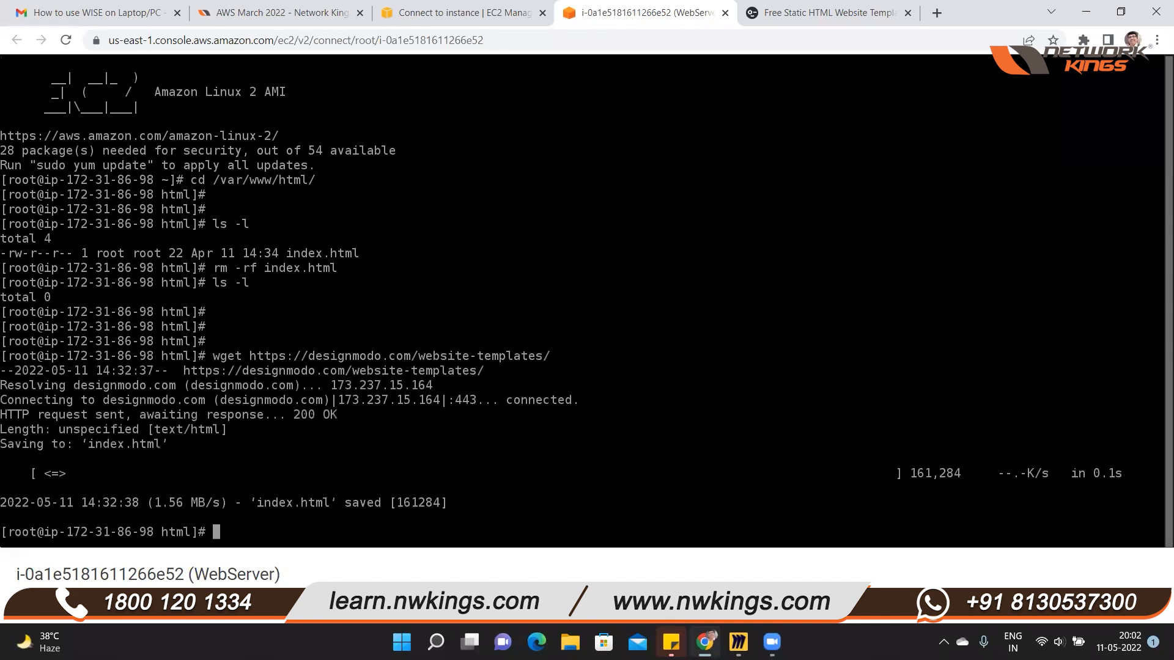
type("ls -l")
key("Return")
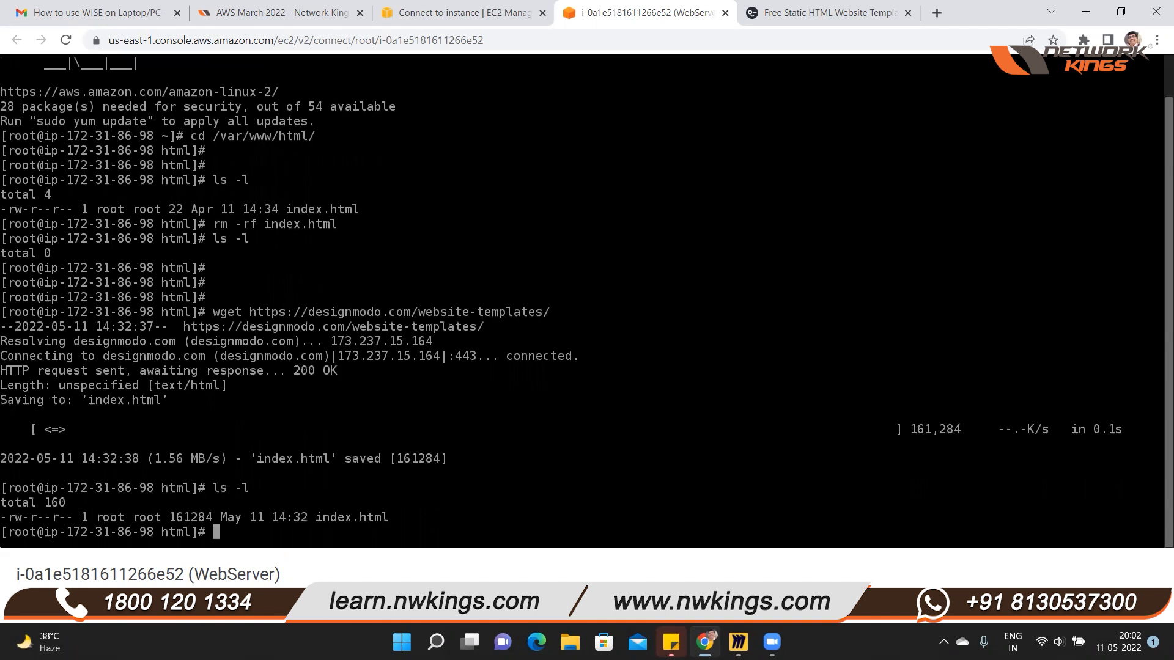
Copy WebServer's public IP address, close the template page, and load and refresh the IP in a new browser tab
left_click(431, 13)
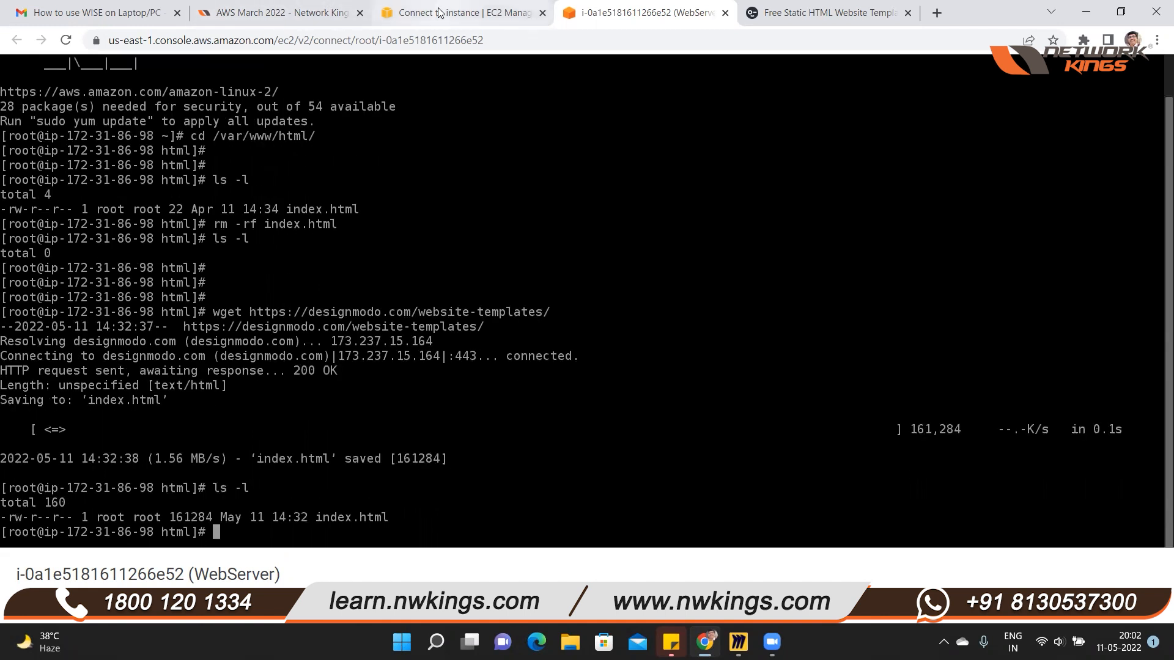
left_click(87, 347)
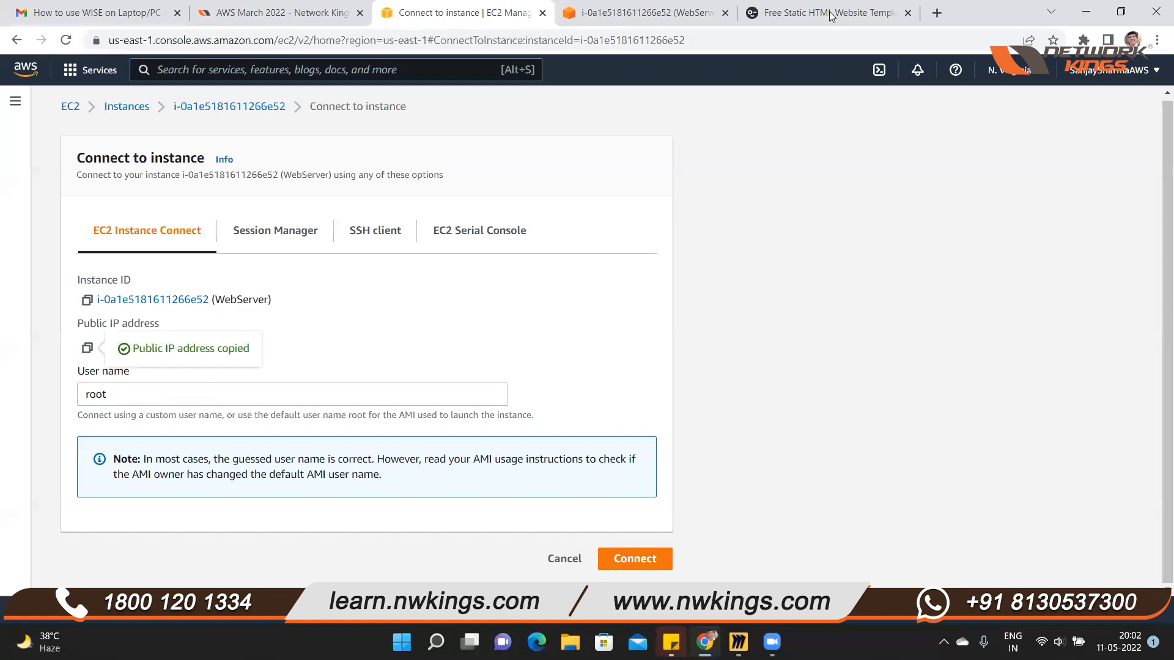
left_click(769, 22)
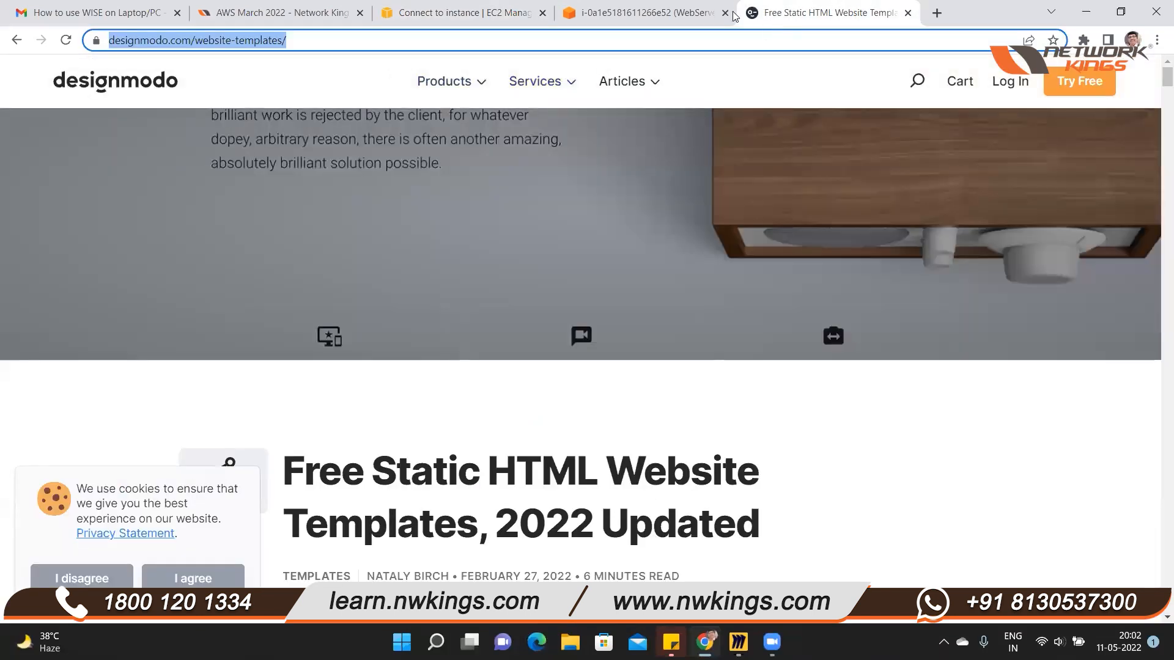
key("ctrl+w")
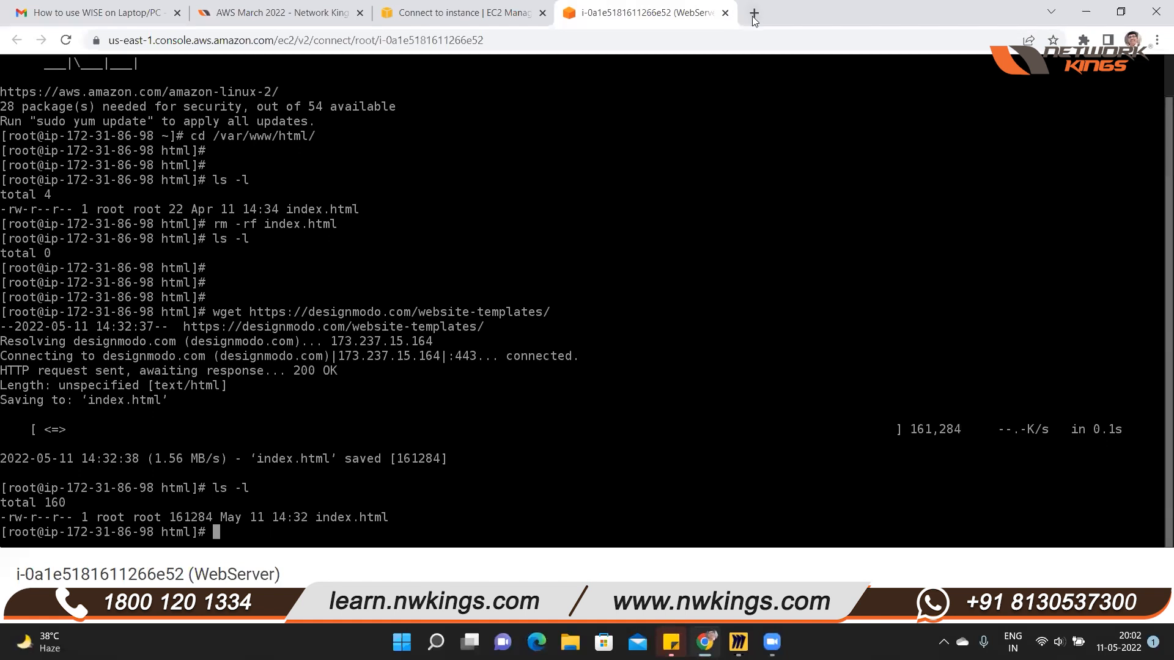
left_click(753, 13)
key("ctrl+v")
key("Return")
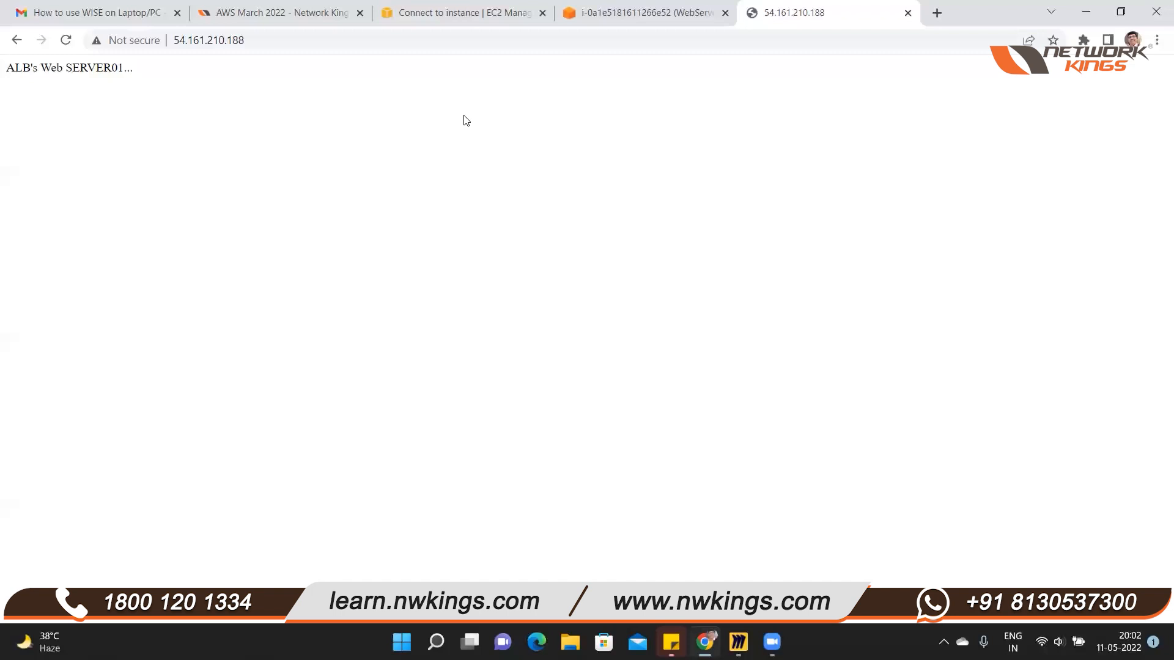
left_click(65, 40)
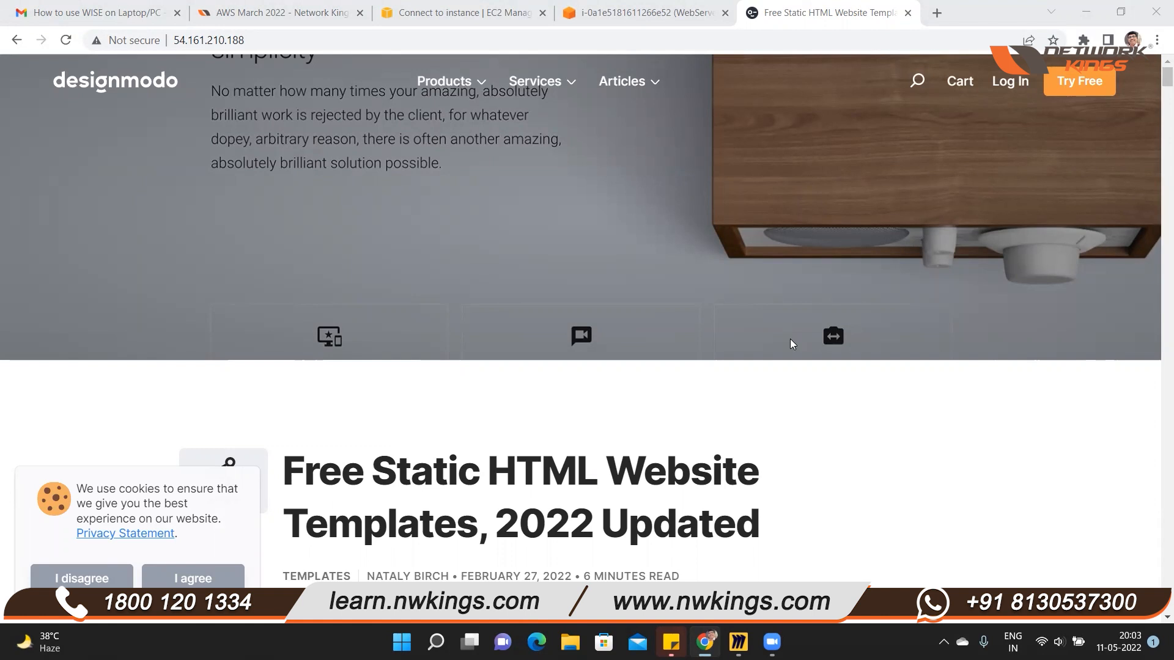
left_click(483, 13)
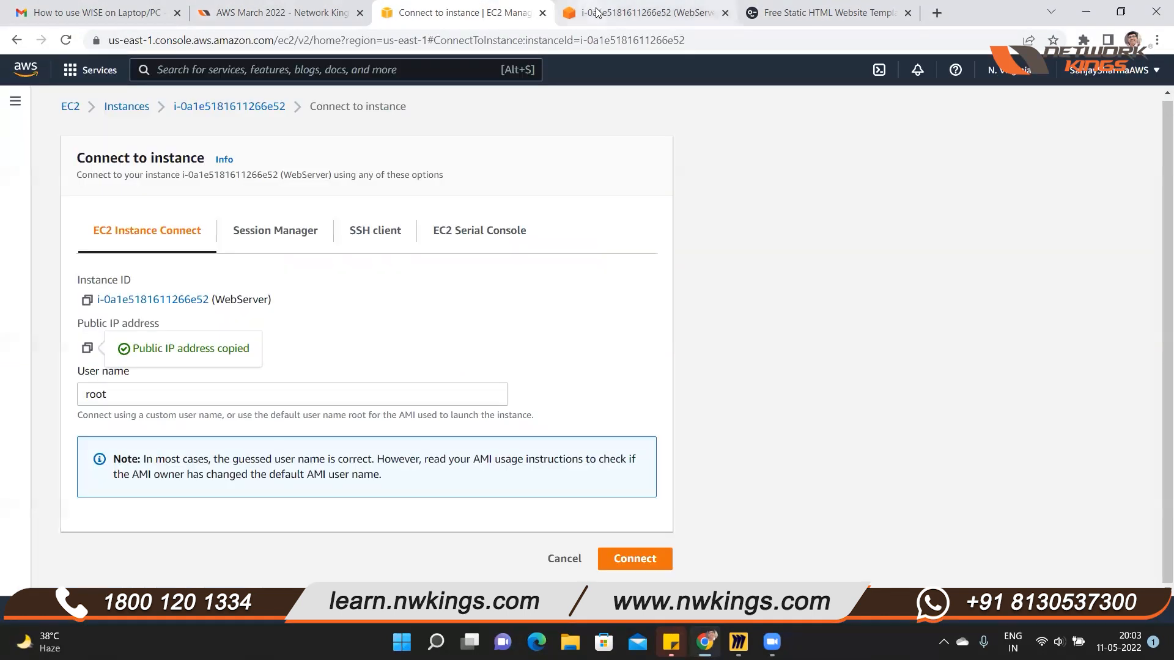
left_click(597, 13)
left_click(789, 16)
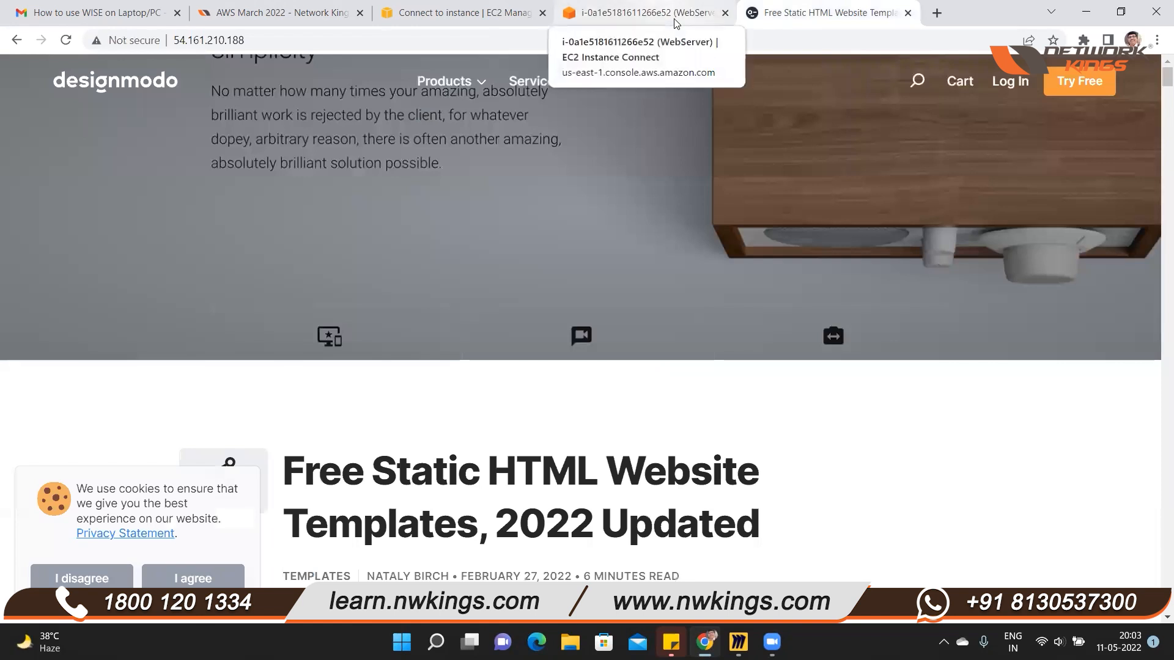
Return to the EC2 instances list and select WebServer to show its details
left_click(495, 19)
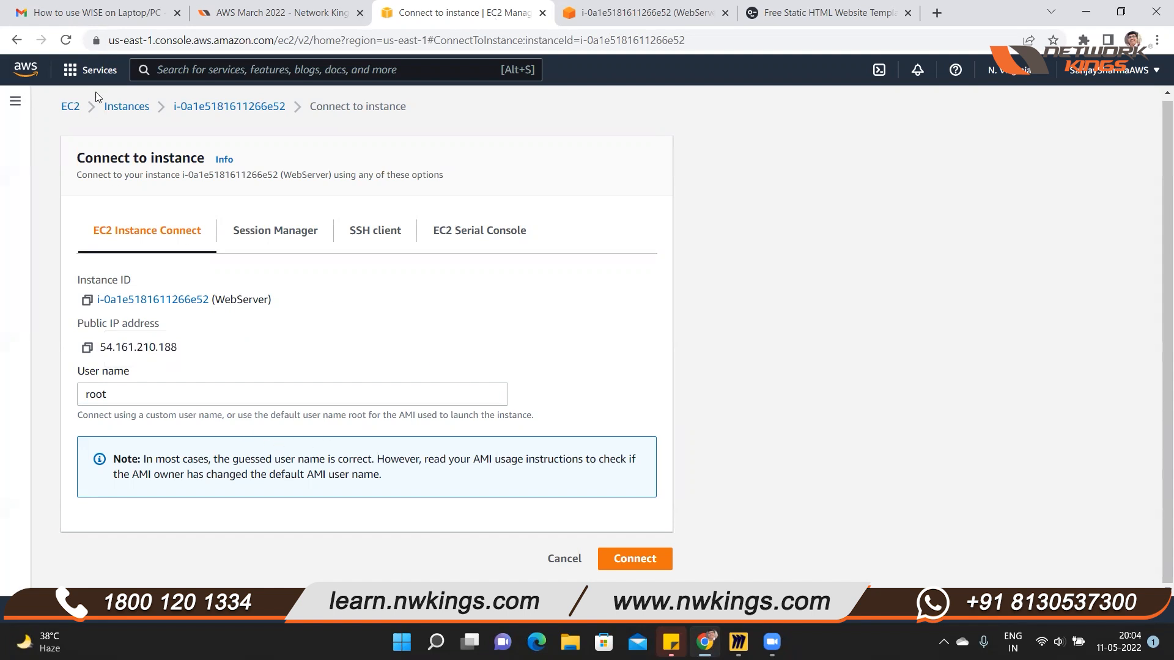
left_click(118, 113)
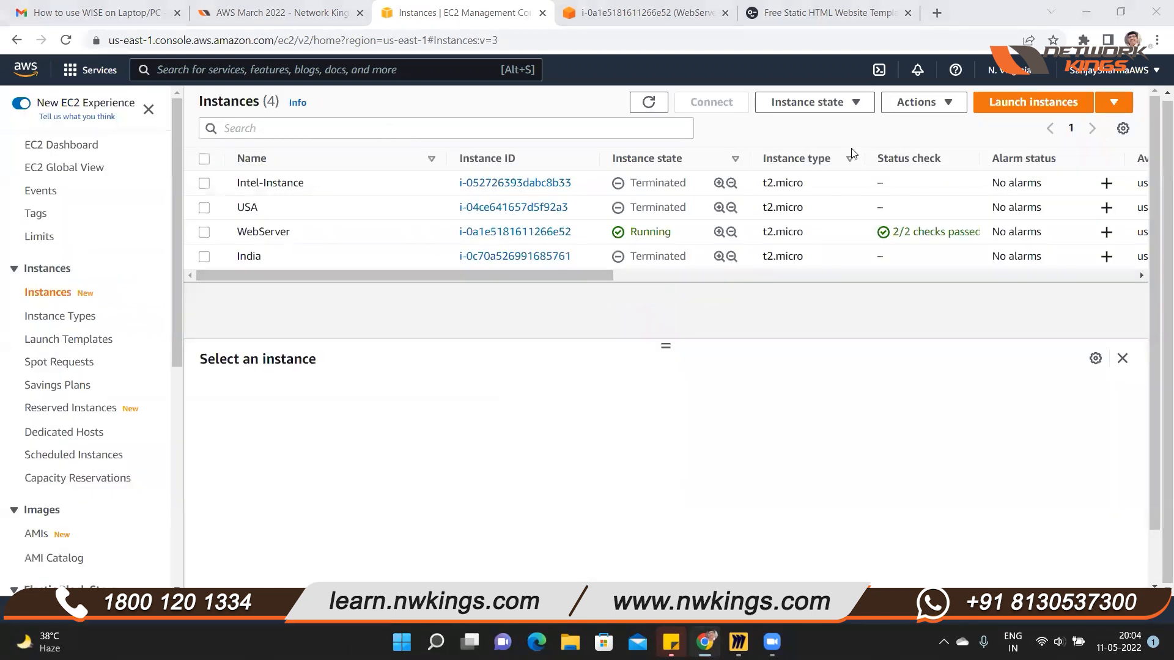
left_click(205, 233)
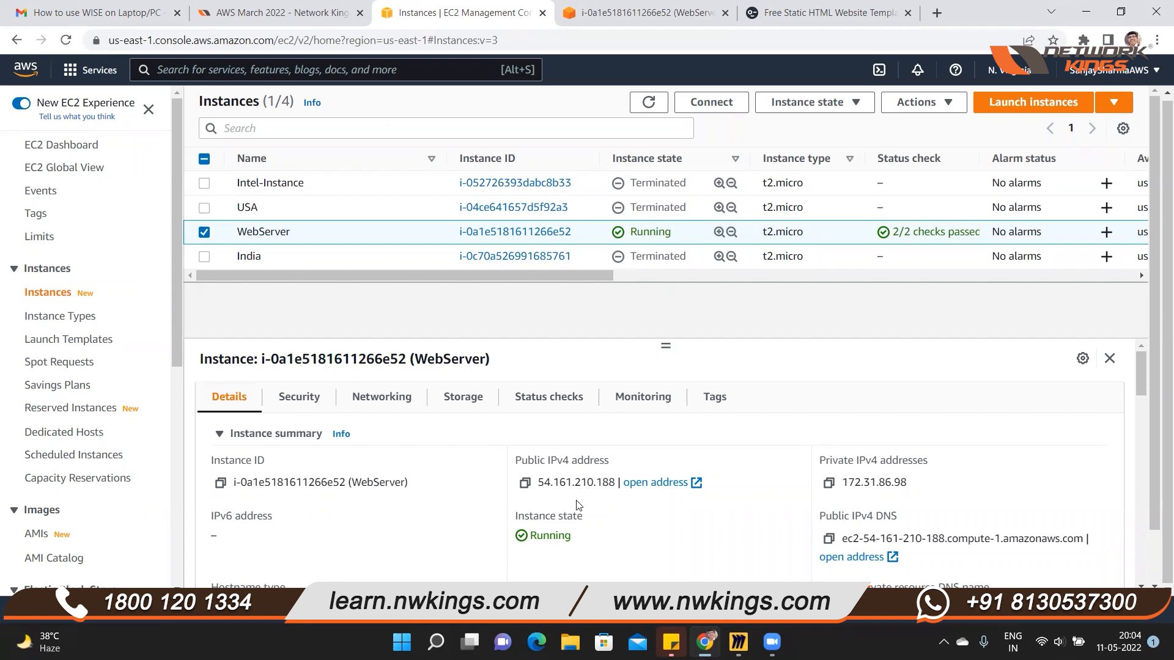
Allocate a new Elastic IP address from Amazon's pool of IPv4 addresses in the us-east-1 network border group
left_click_drag(172, 328, 191, 441)
scroll(85, 465, "down", 2)
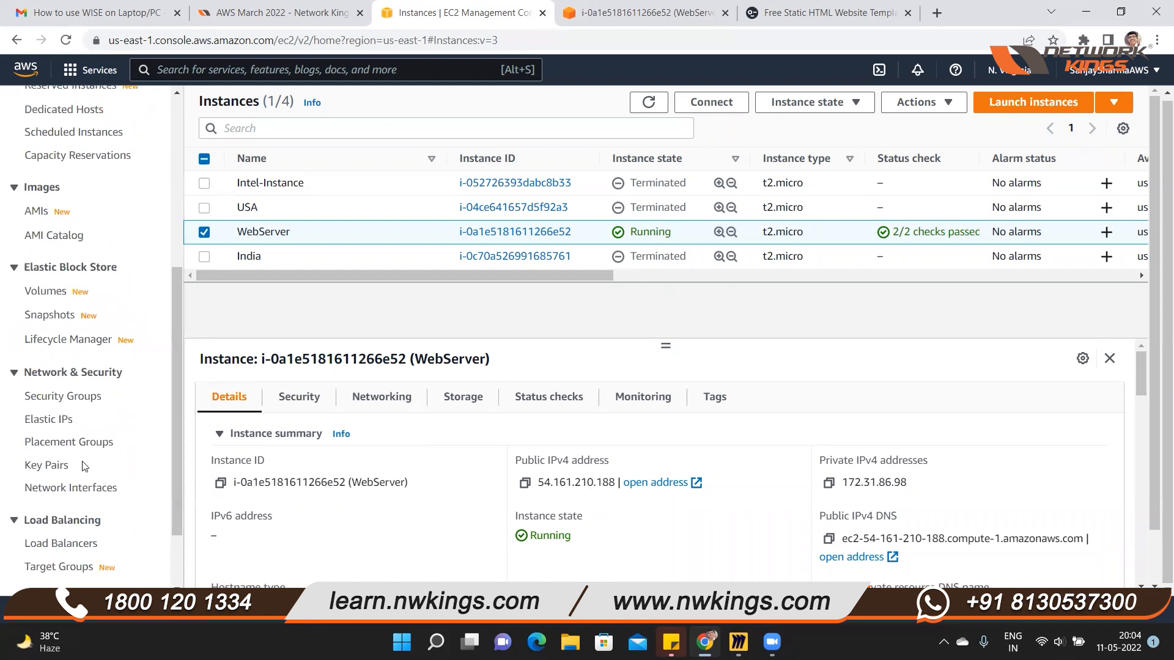
left_click(50, 420)
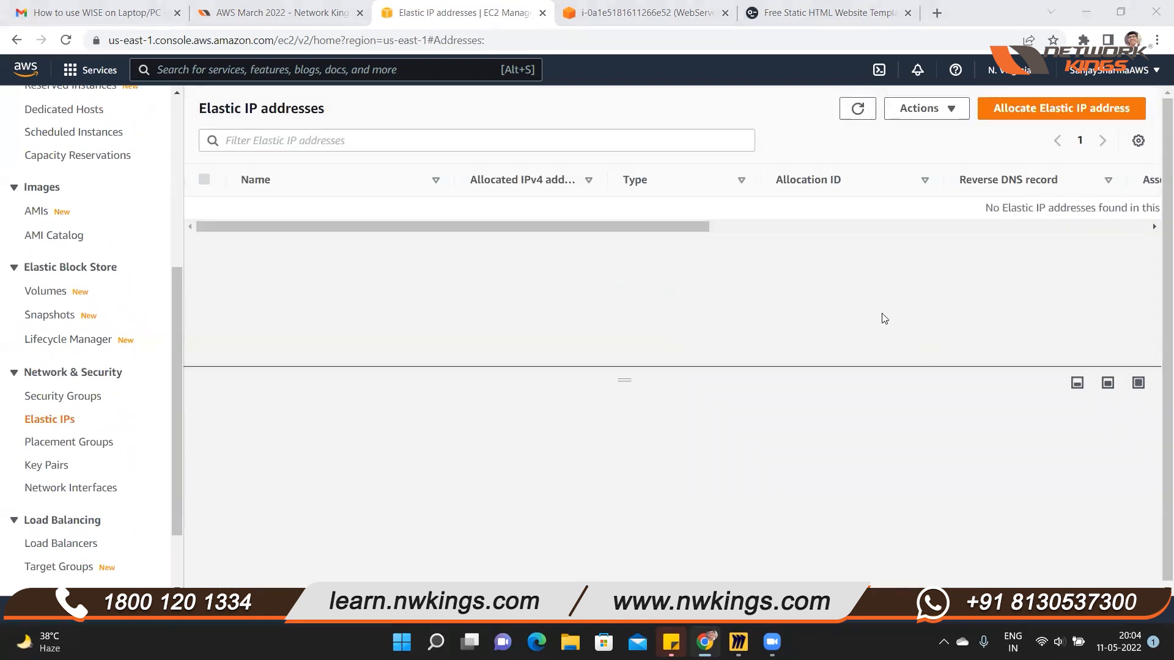
left_click_drag(267, 227, 508, 259)
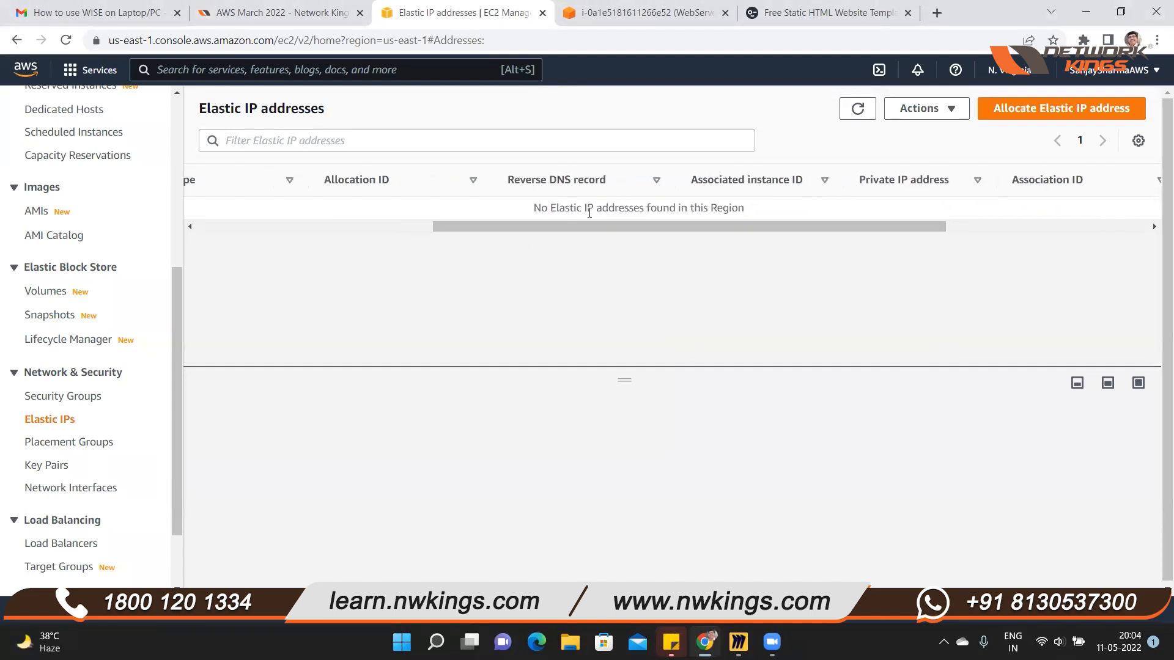
left_click(1059, 109)
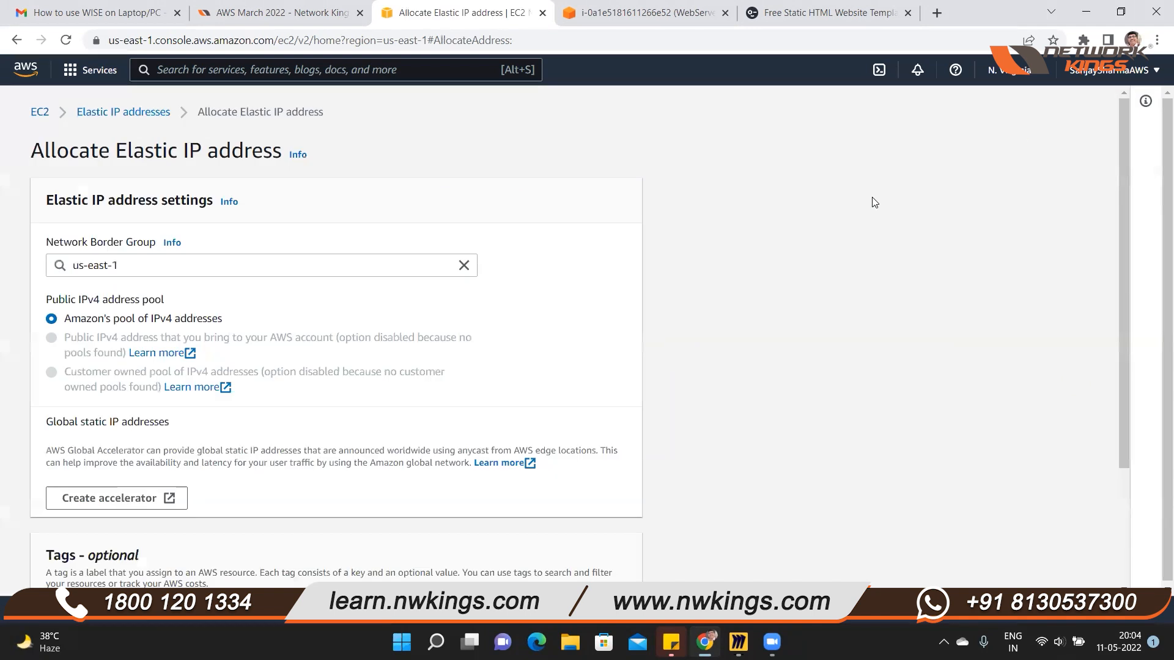
scroll(249, 385, "down", 3)
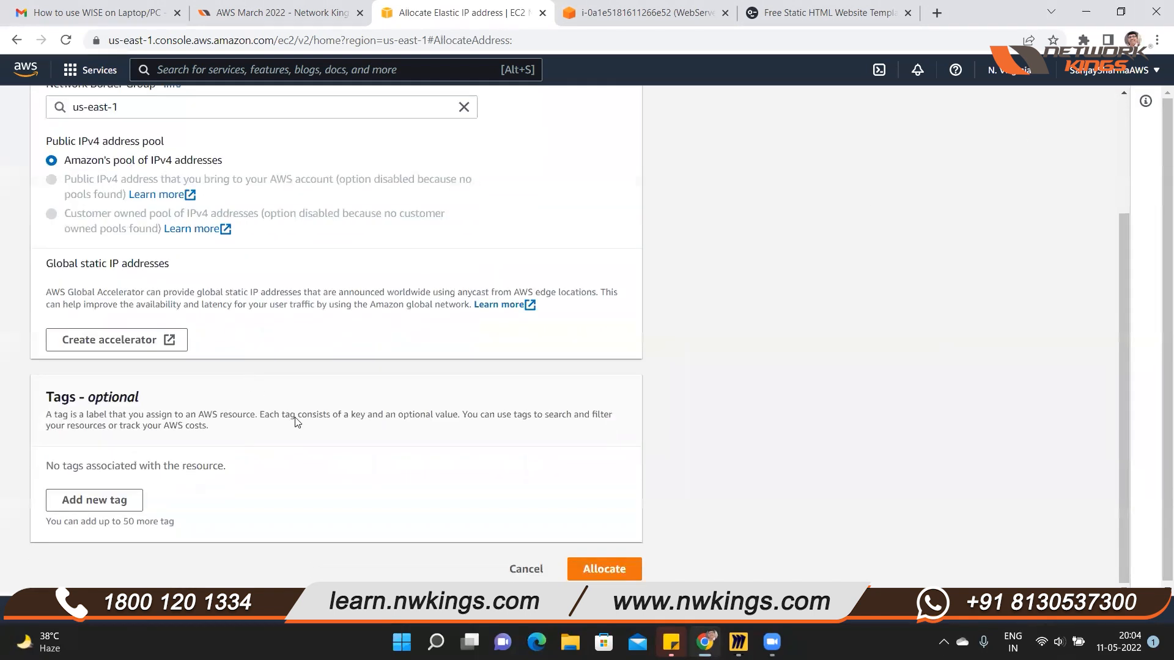
left_click(602, 570)
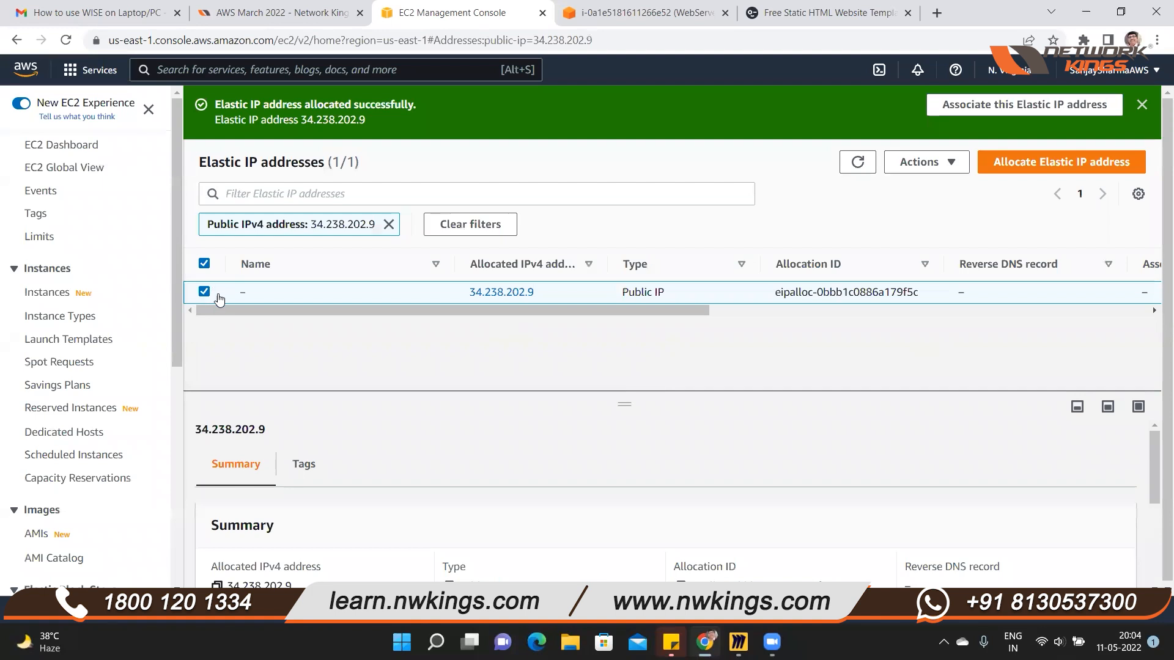
Associate the allocated Elastic IP address with the WebServer instance and its private IP address 172.31.86.98
left_click(957, 169)
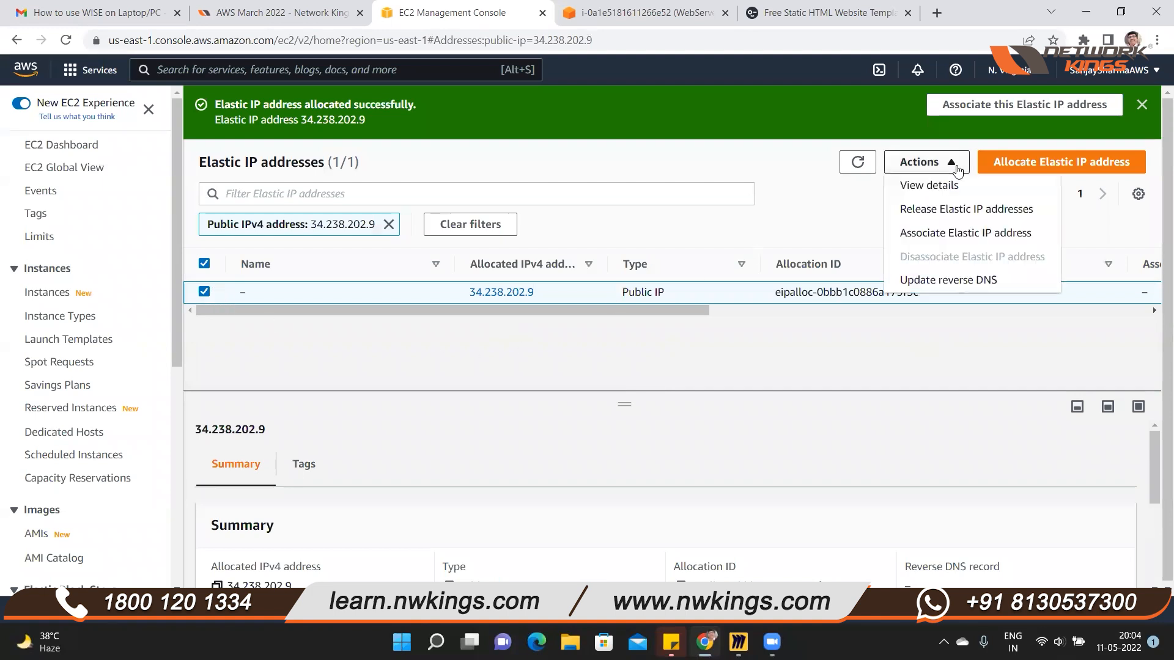
left_click(935, 234)
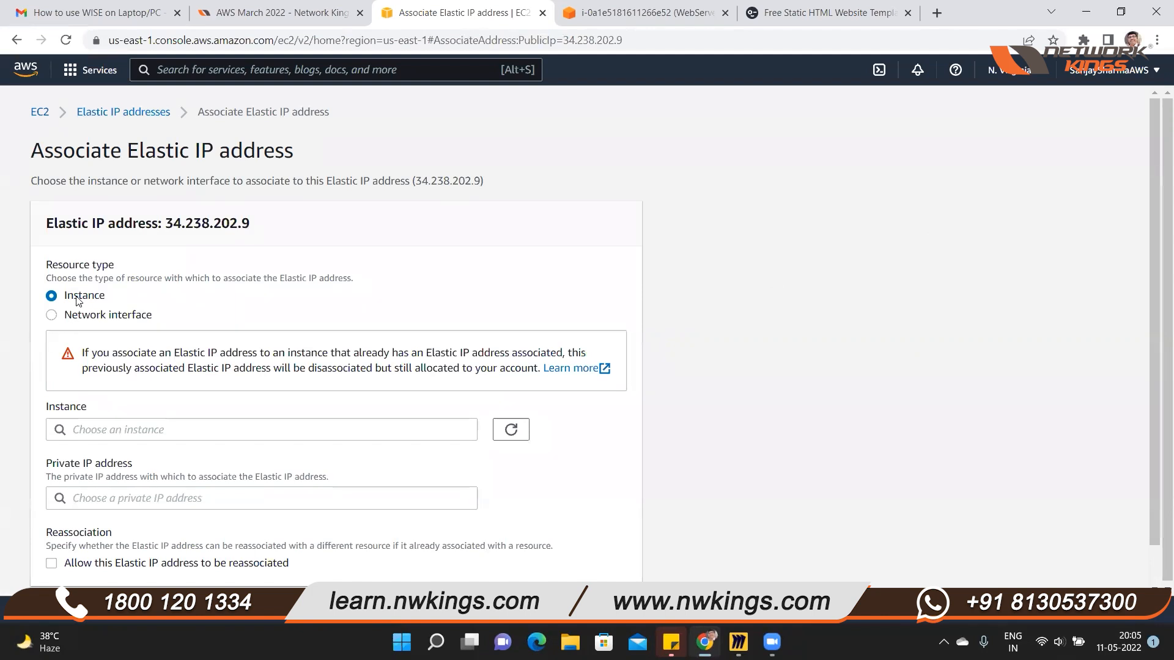
left_click(297, 439)
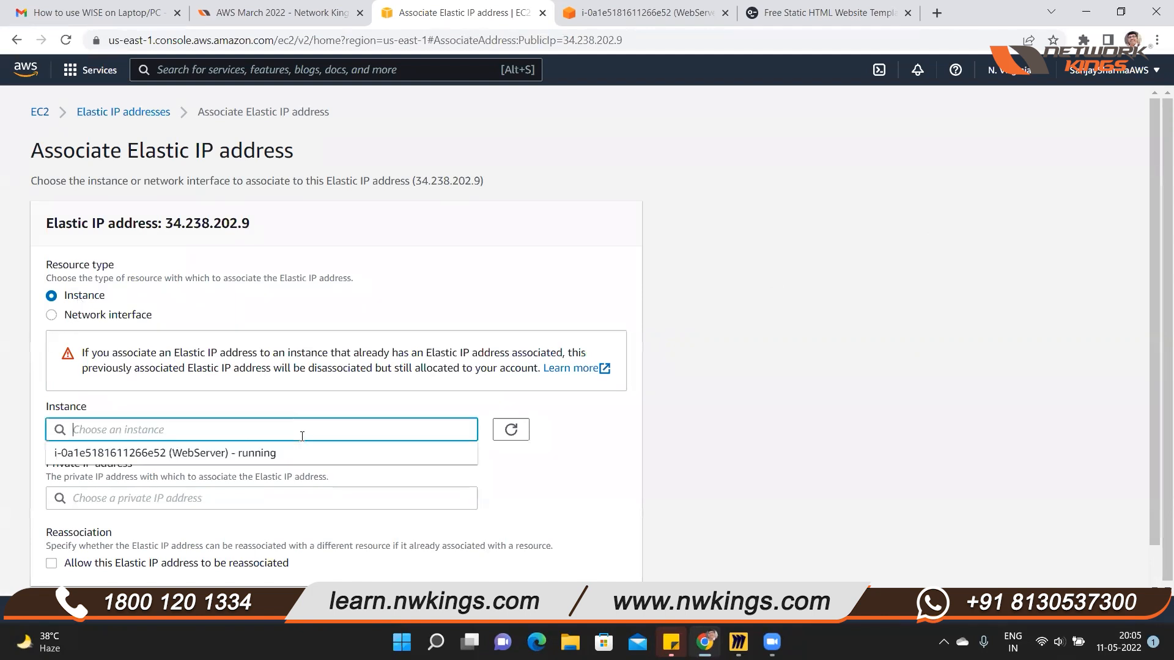
left_click(199, 455)
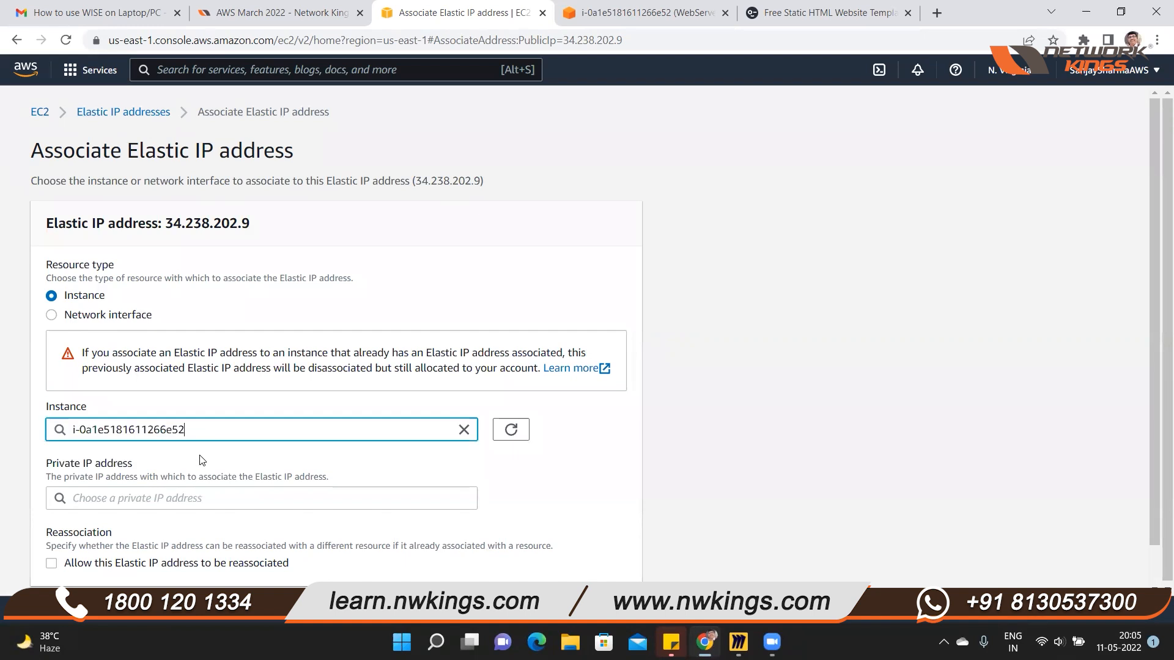
scroll(502, 486, "down", 1)
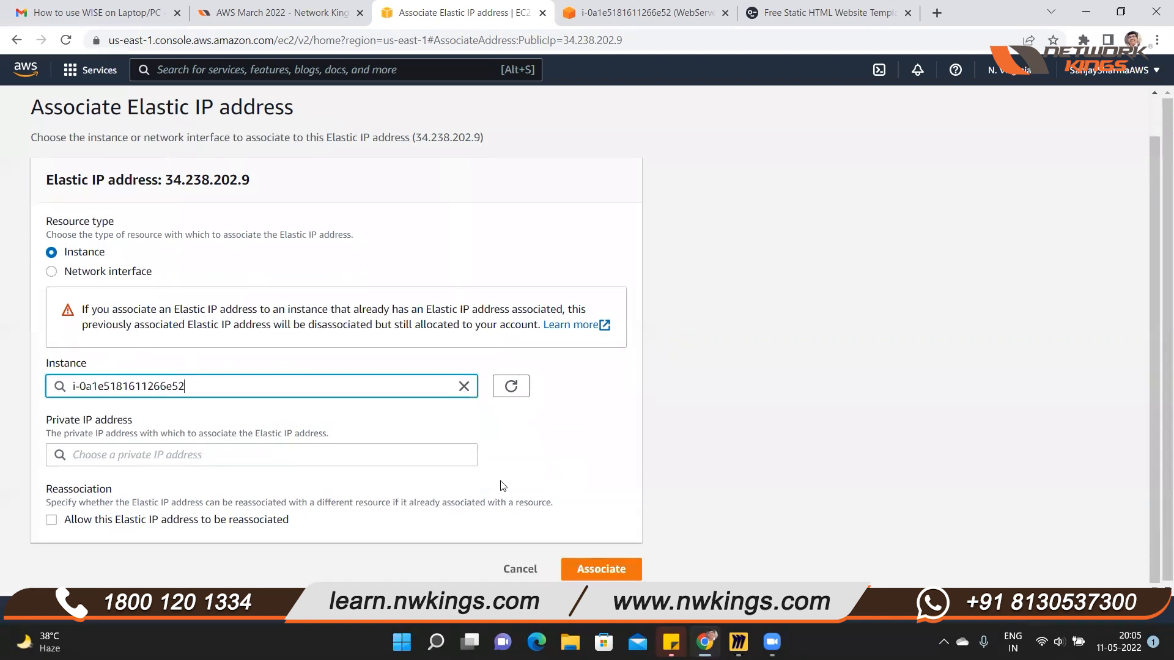
left_click(212, 460)
left_click(80, 480)
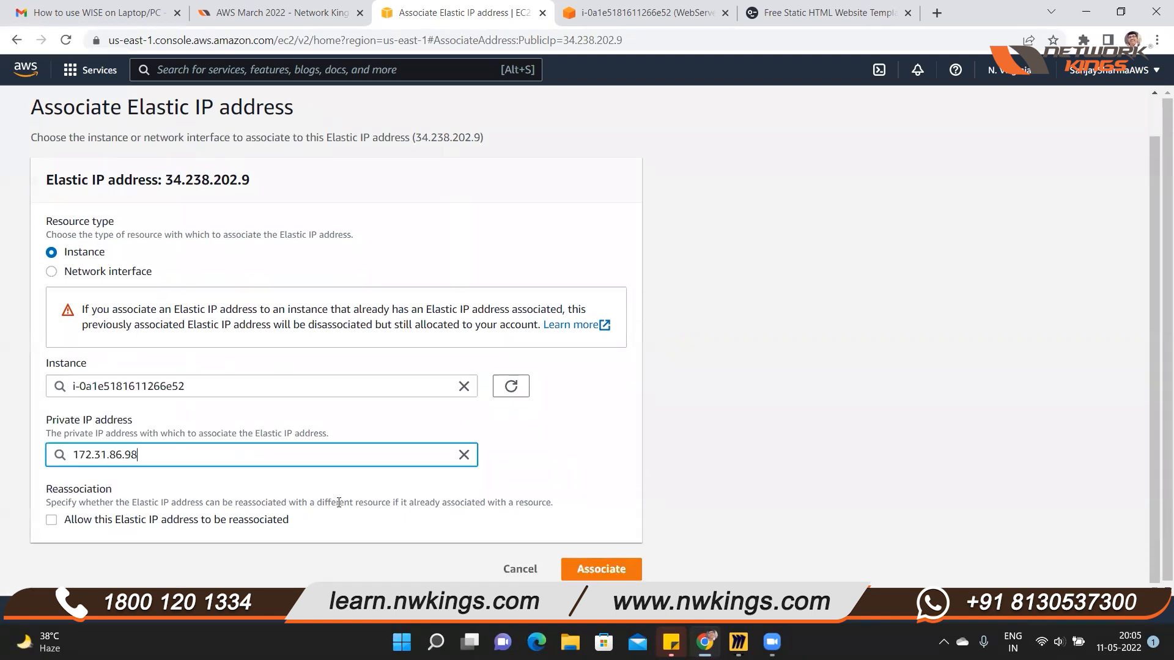
left_click(597, 573)
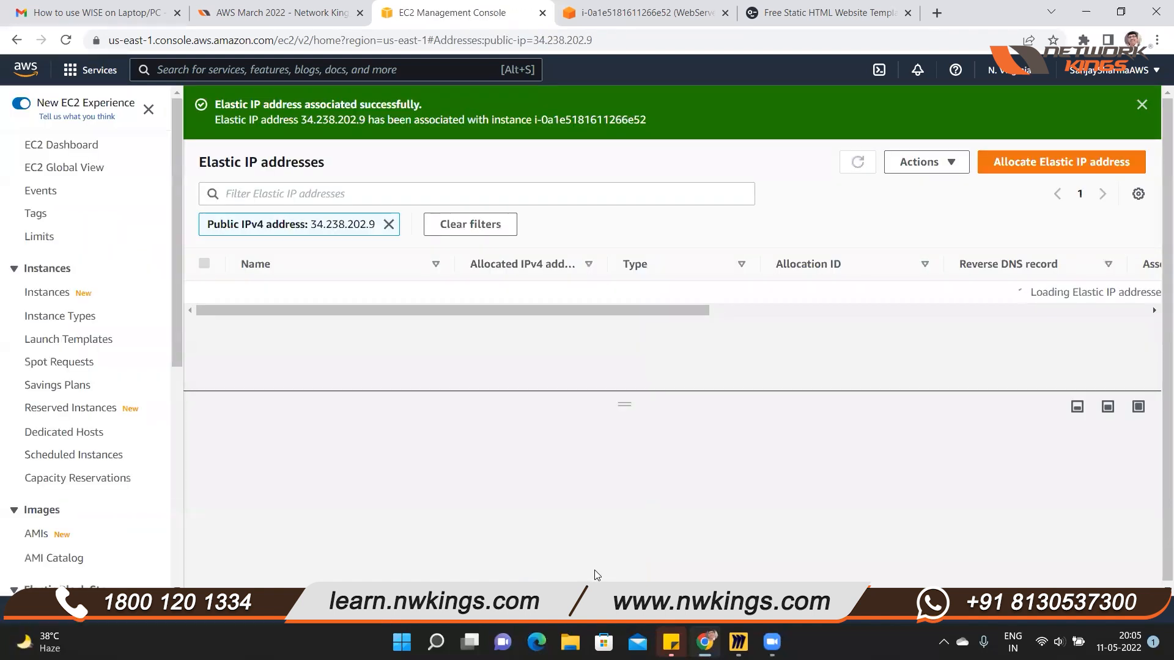
Return to the EC2 instances list, refresh it, and select WebServer to copy its public IPv4 address
left_click_drag(469, 292, 545, 295)
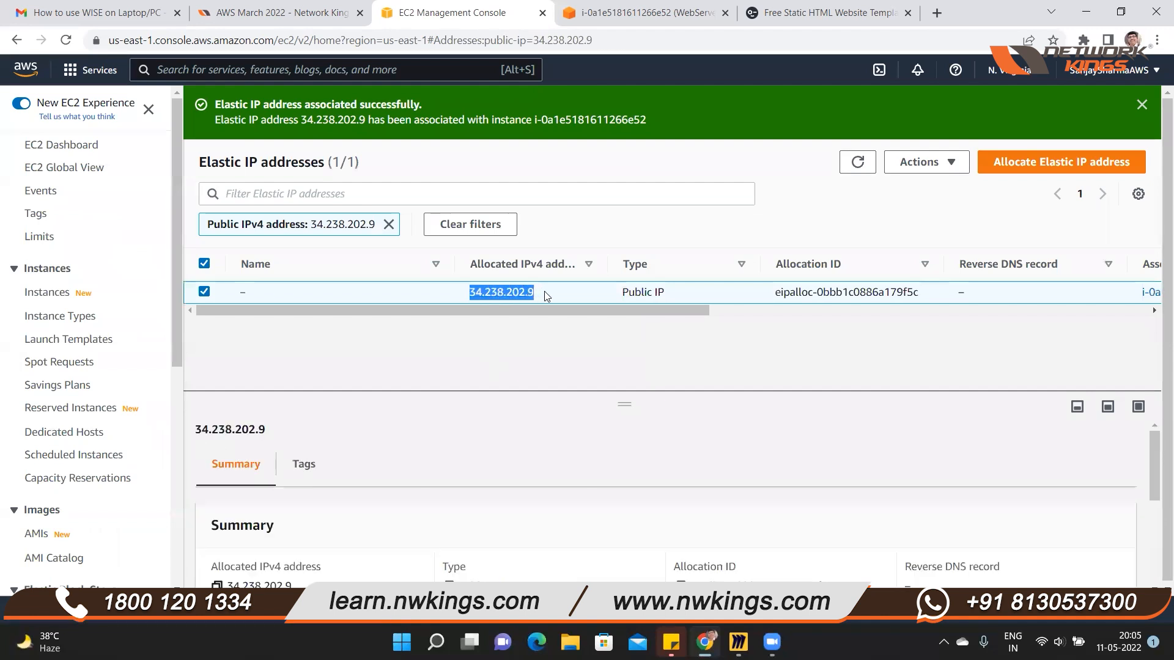
left_click(49, 293)
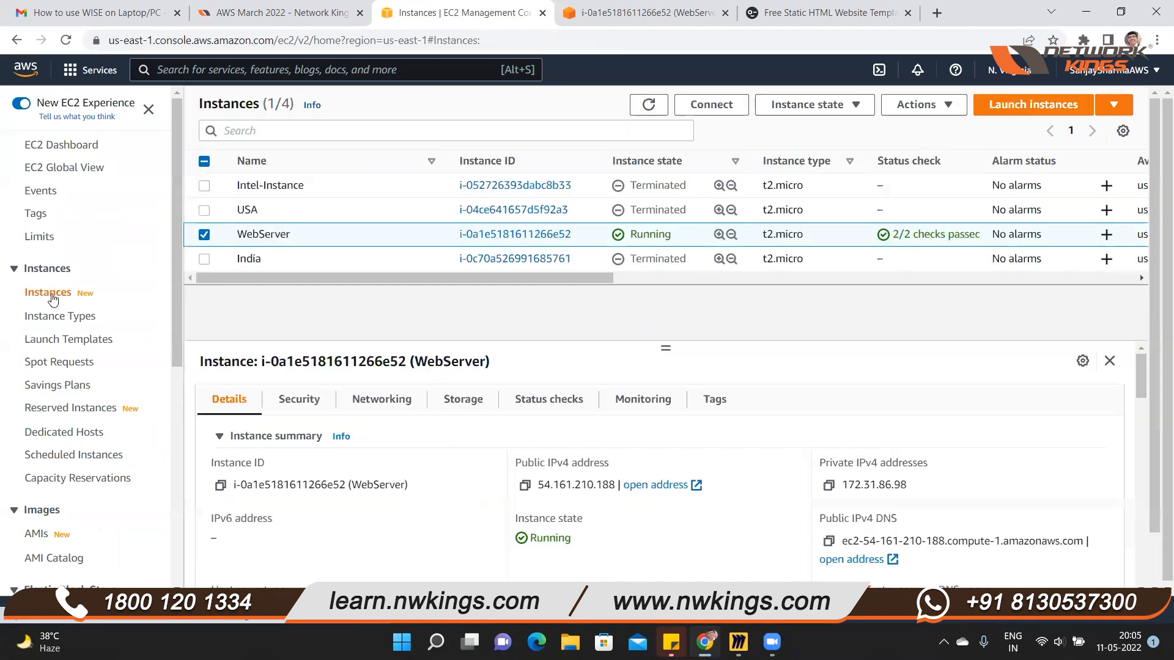
left_click(649, 105)
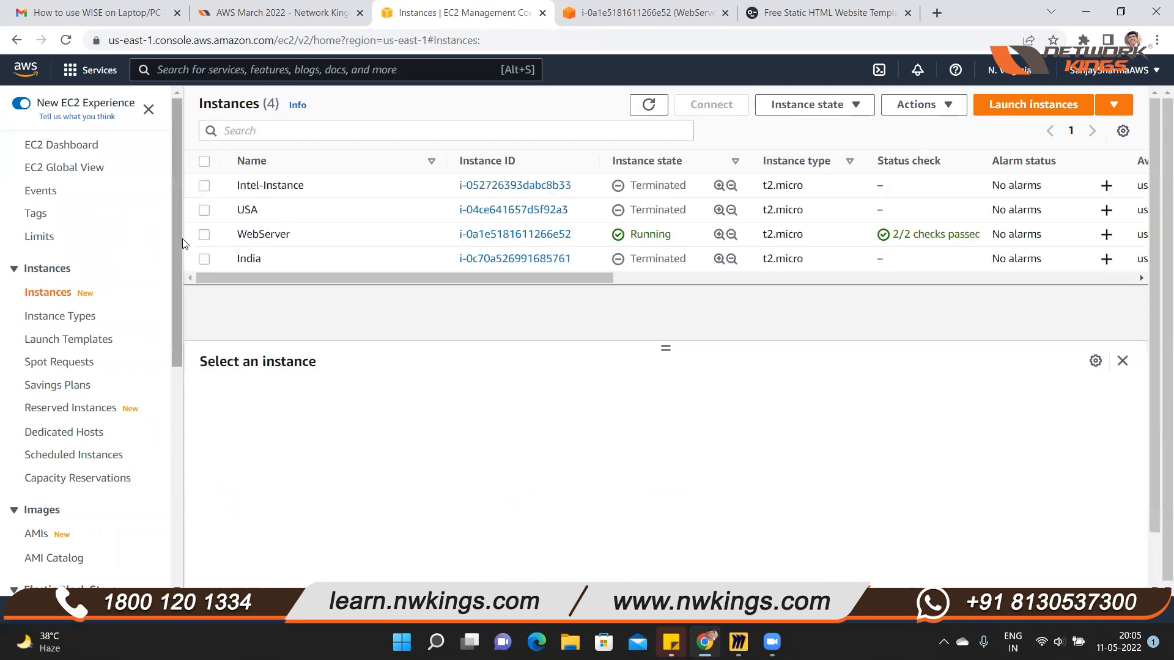
left_click(204, 235)
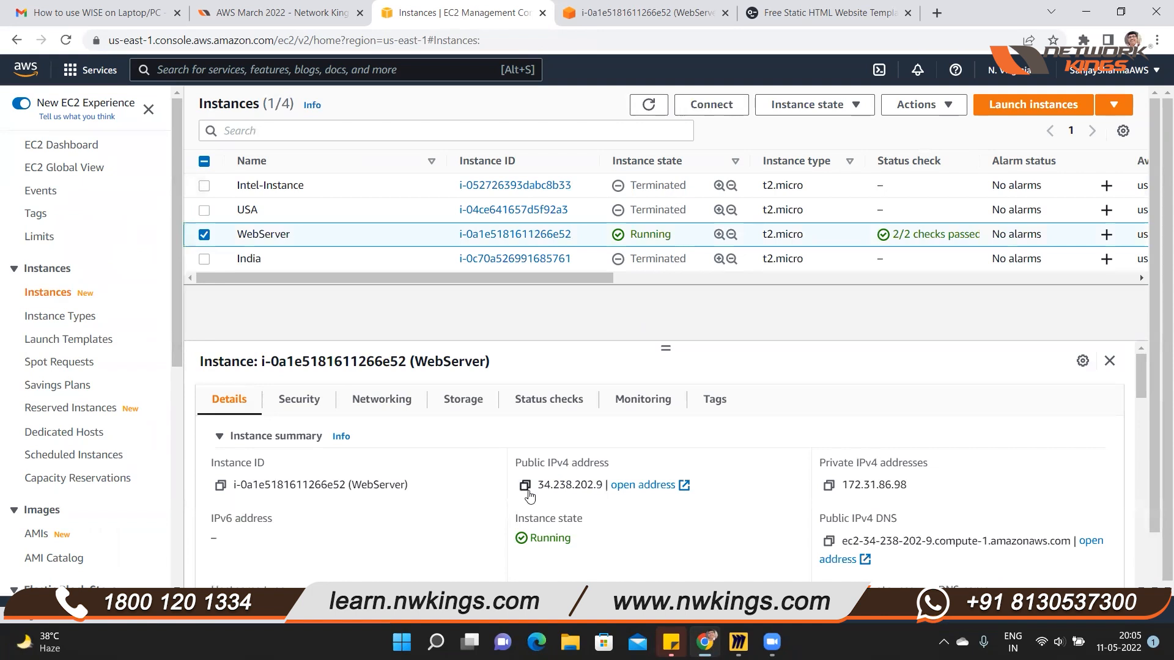
left_click_drag(539, 486, 600, 485)
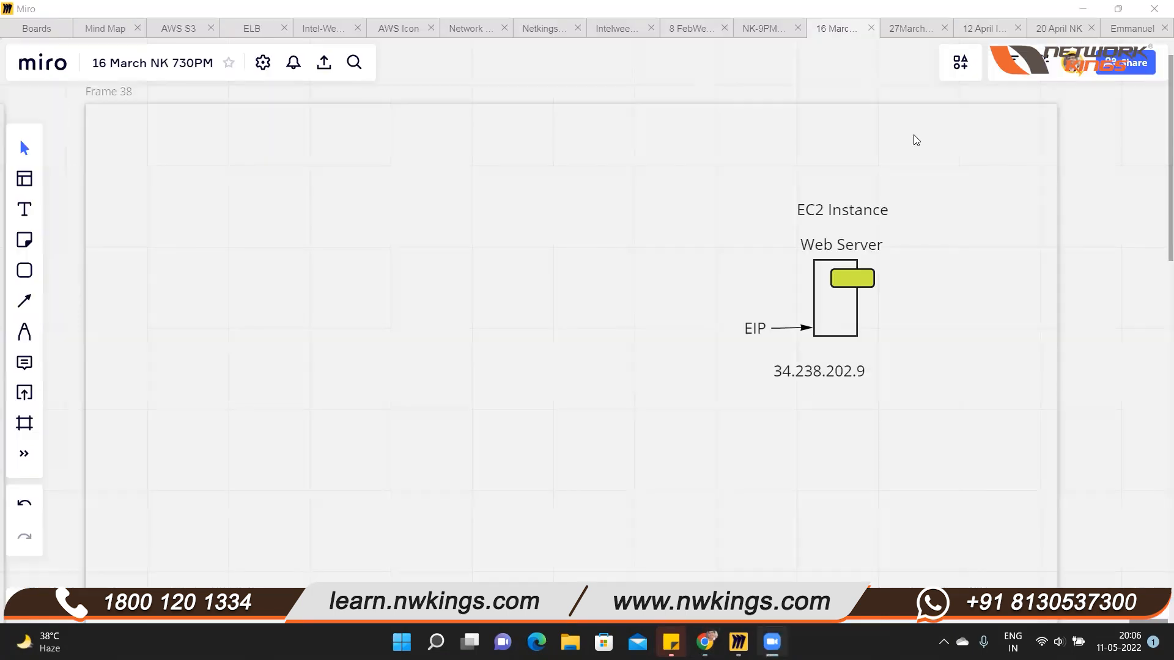
In Miro, move the 34.238.202.9 label directly beneath the Web Server box and add an enlarged "AWS" text heading
mouse_move(842, 373)
left_mouse_down()
mouse_move(864, 350)
mouse_move(862, 360)
left_mouse_up()
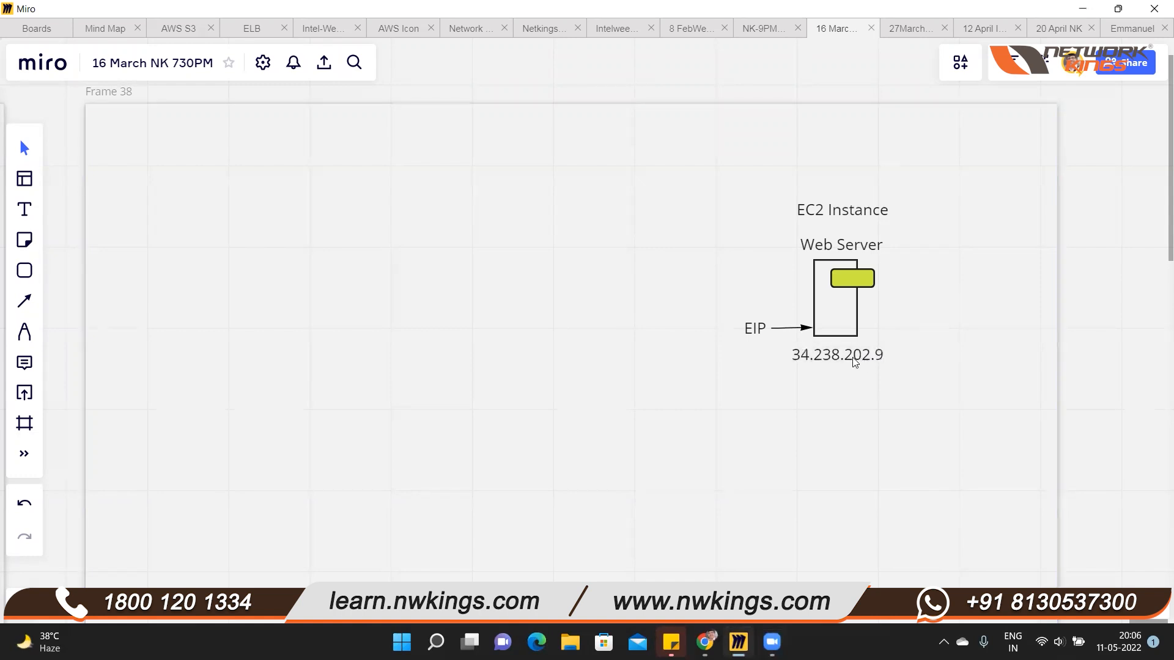
left_click(25, 209)
left_click(551, 152)
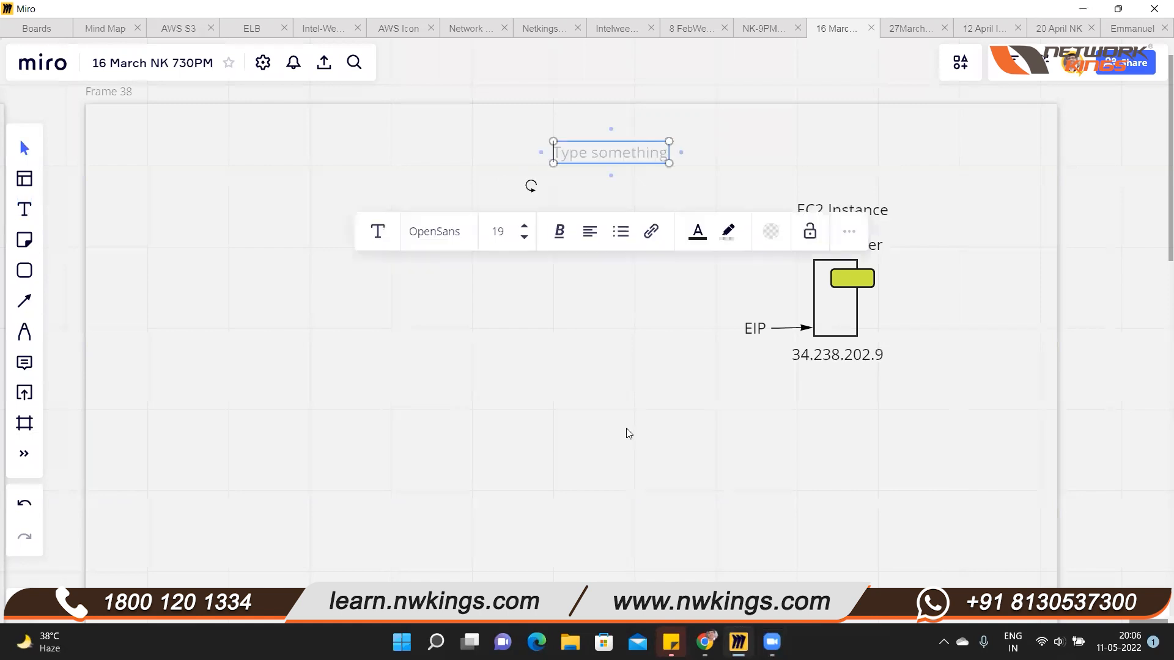
type("AWS")
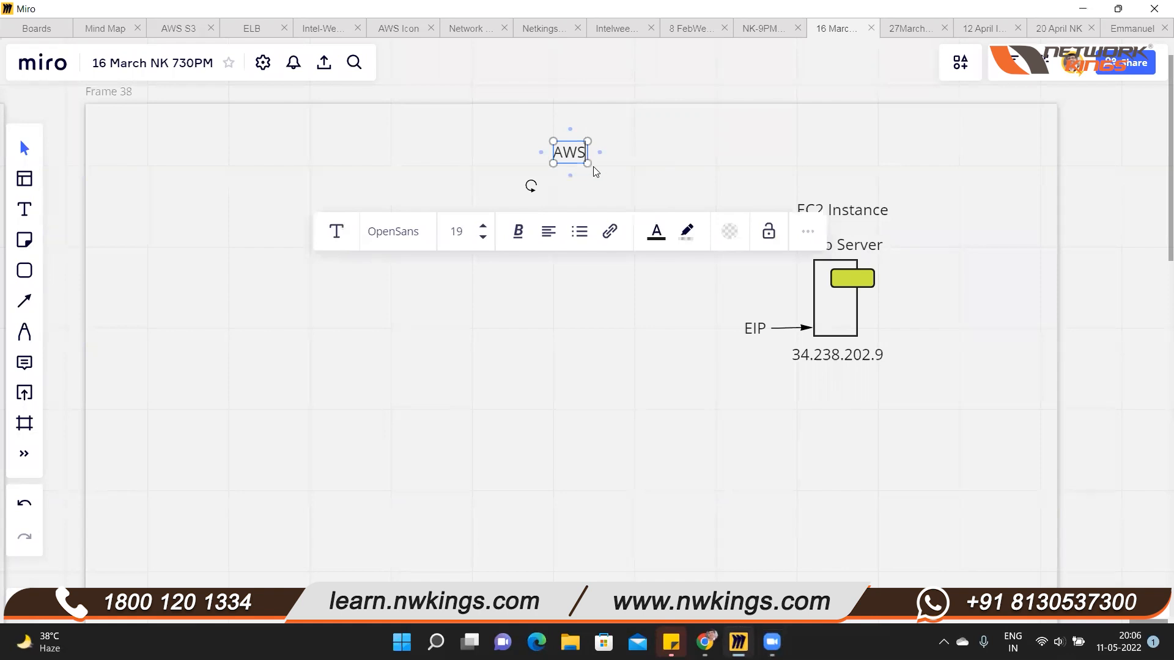
mouse_move(606, 172)
left_mouse_down()
mouse_move(629, 187)
mouse_move(614, 191)
left_mouse_up()
left_click(614, 191)
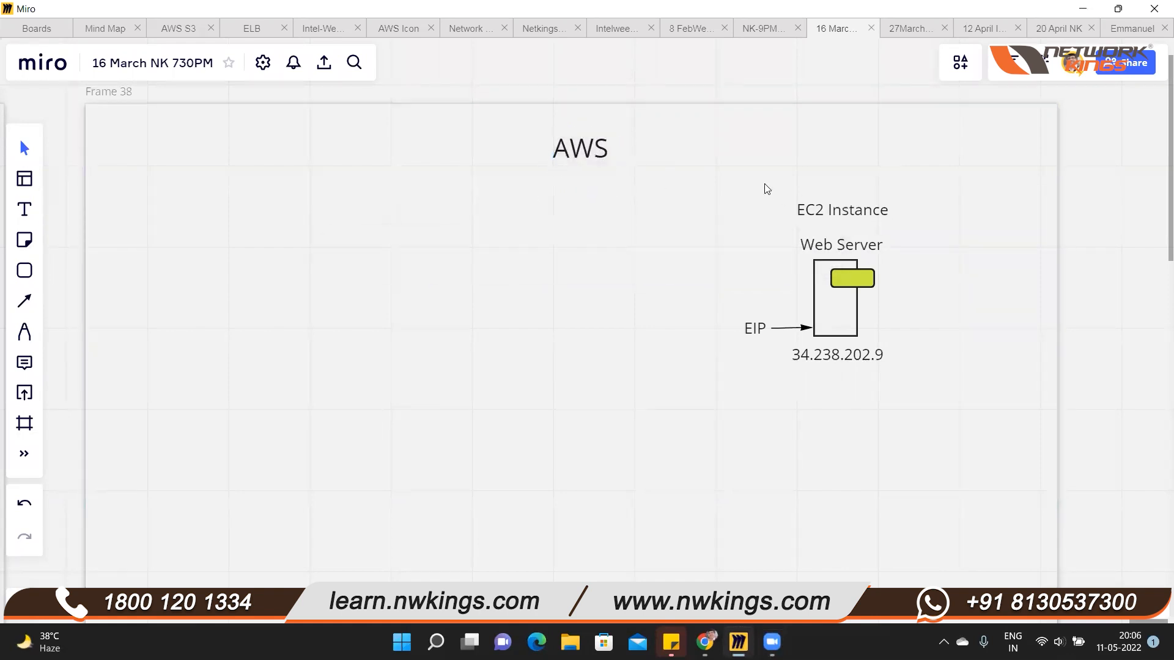
Draw an unfilled circle around the EC2 Instance diagram and move the AWS heading closer to it
left_click(24, 270)
left_click(141, 216)
left_click_drag(712, 183, 933, 398)
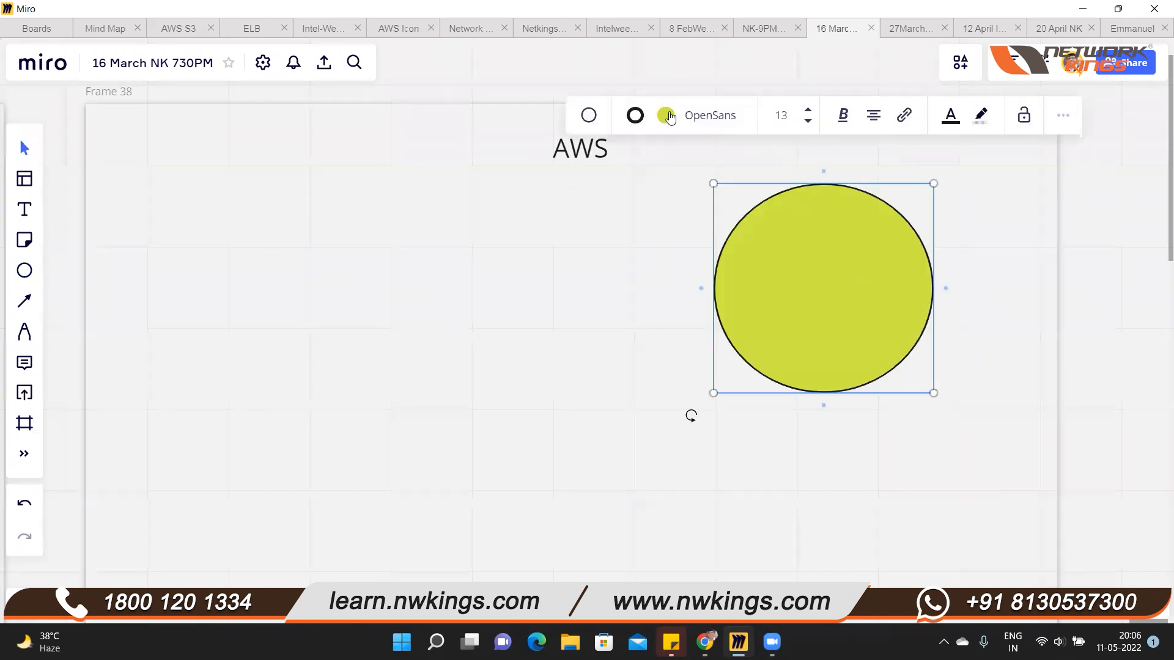
left_click(665, 115)
left_click(619, 200)
left_click_drag(919, 313, 927, 314)
left_click(998, 513)
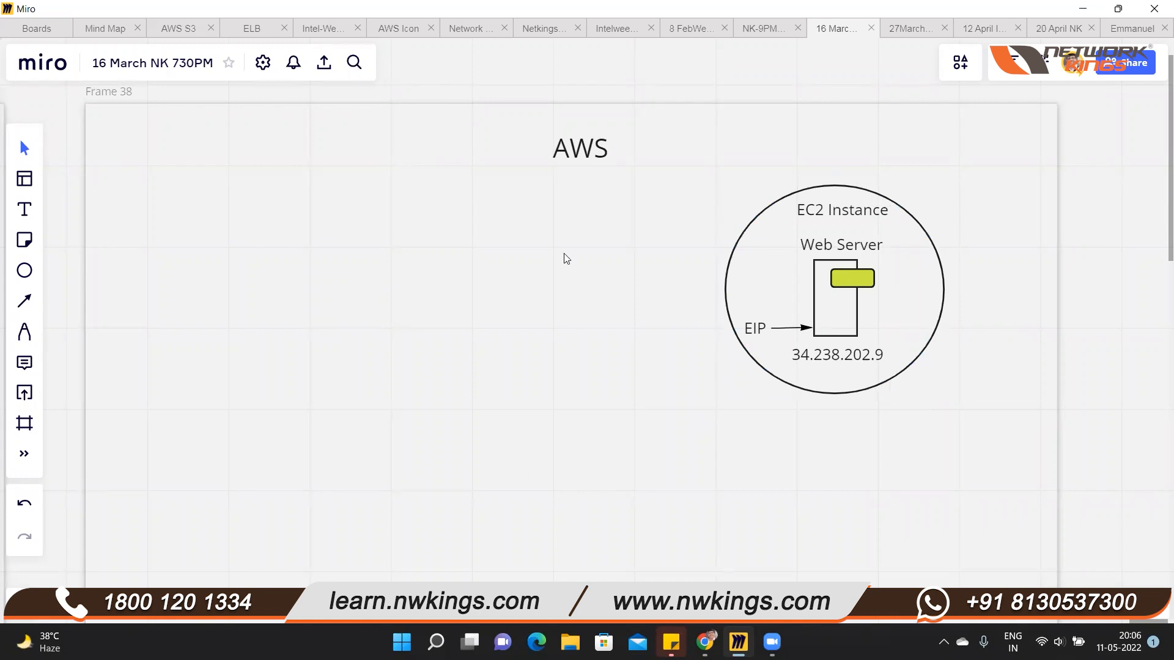
left_click_drag(580, 153, 660, 182)
Add the text "Godaddy.com" to the empty side of the frame opposite AWS, reduce its font size and adjust its position
left_click(24, 209)
left_click(212, 175)
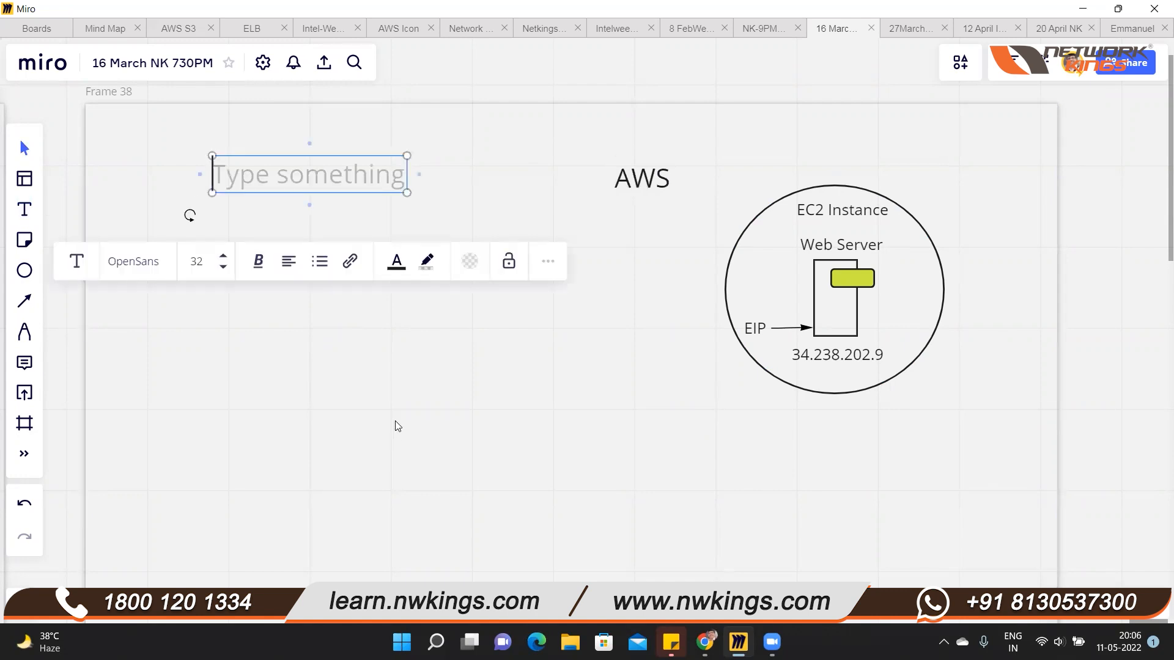
type("Godadd")
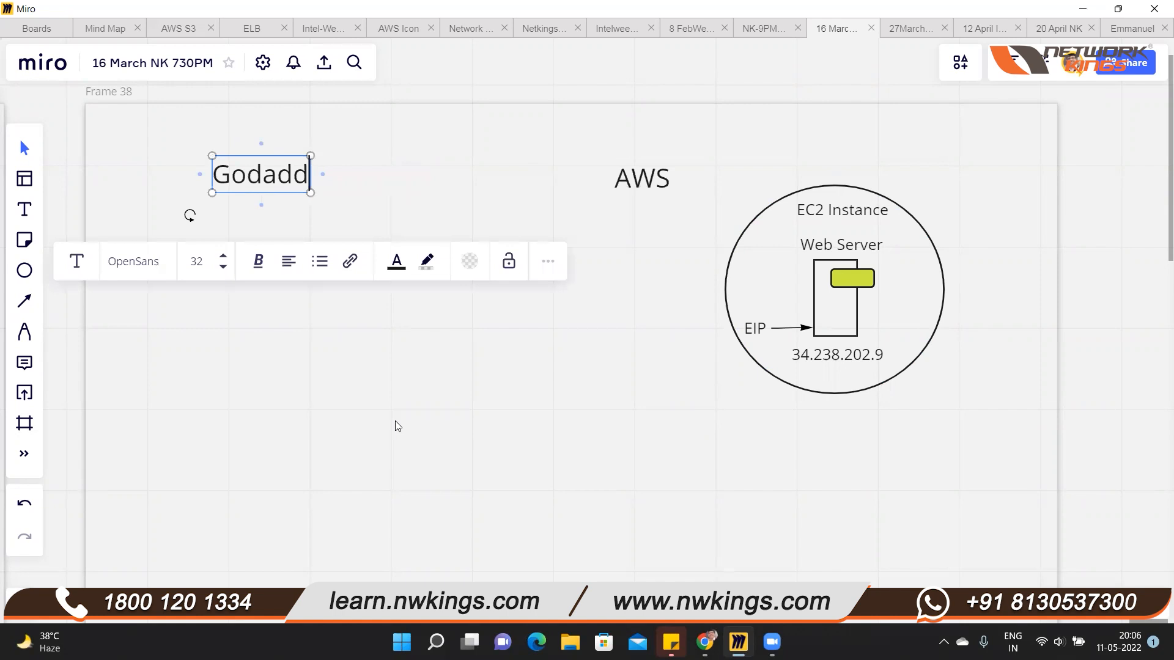
type("y.com")
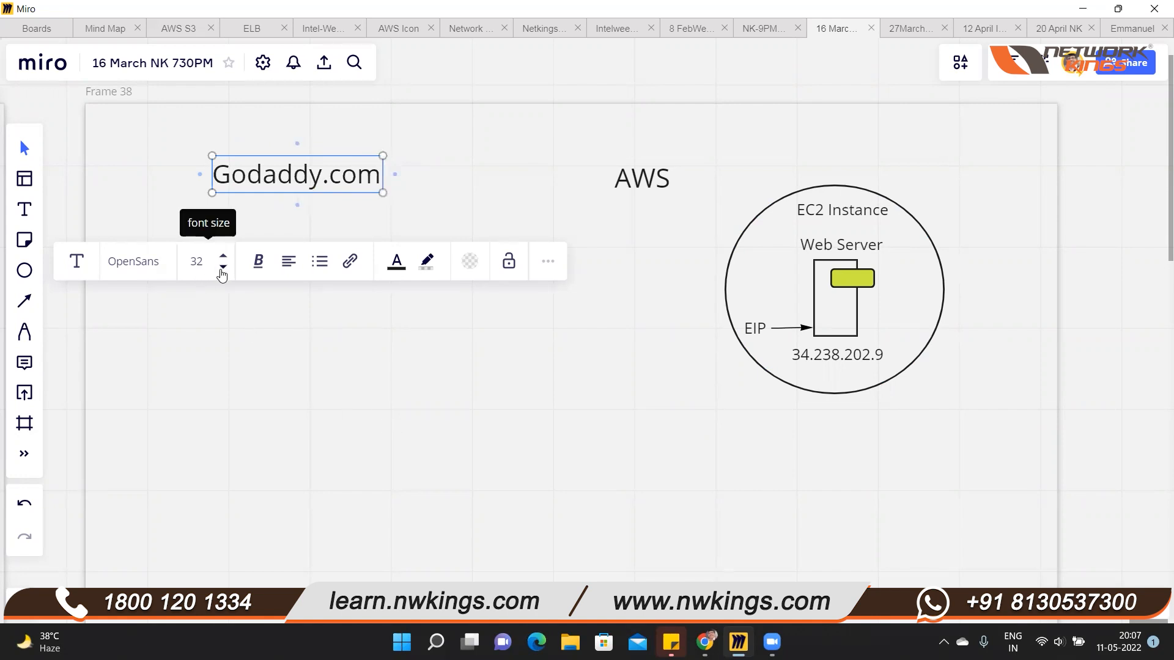
left_click(223, 267)
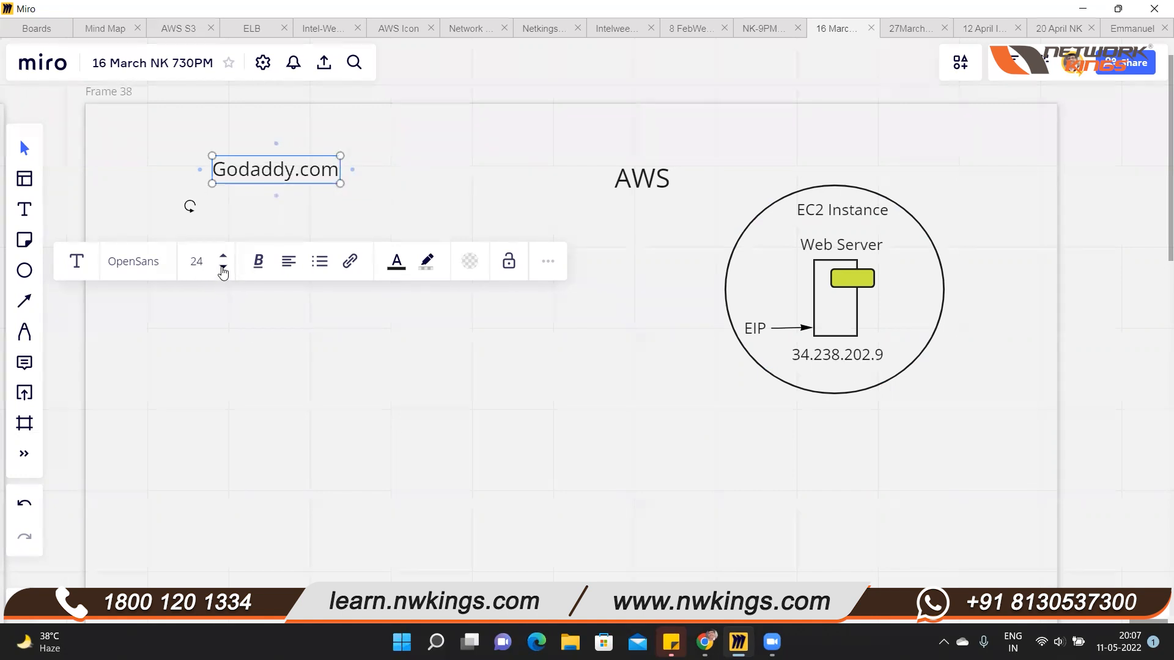
left_click(224, 272)
left_click(276, 336)
left_click_drag(282, 170, 300, 175)
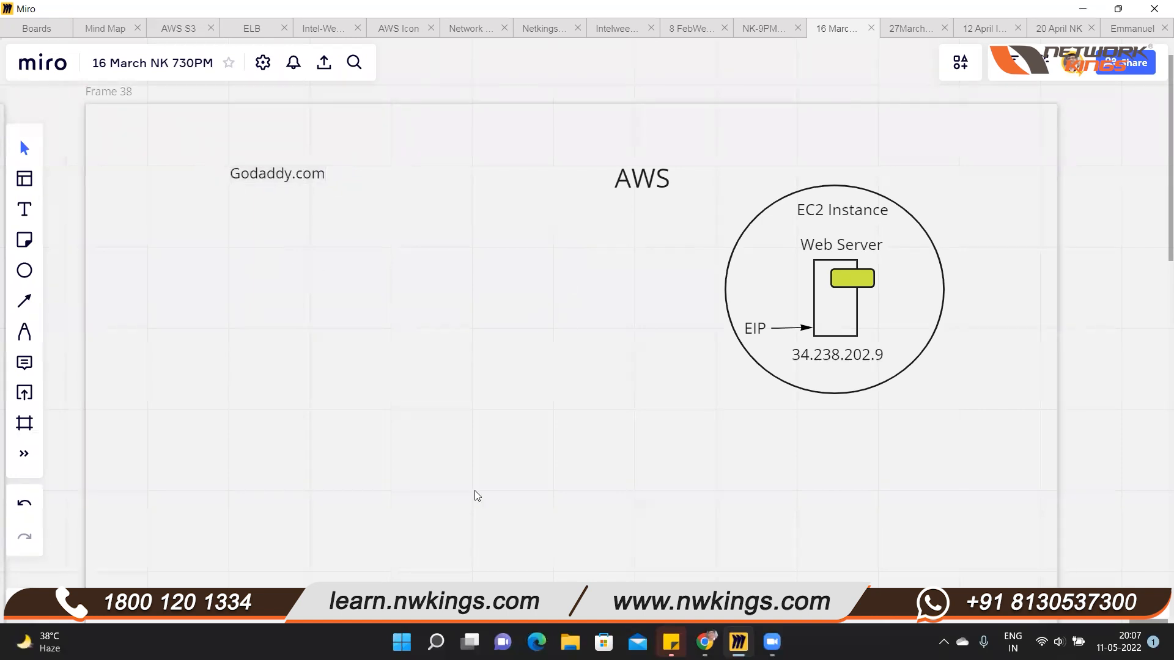
Switch to Chrome and open the GoDaddy website in the tab showing the hosted template page
left_click(704, 641)
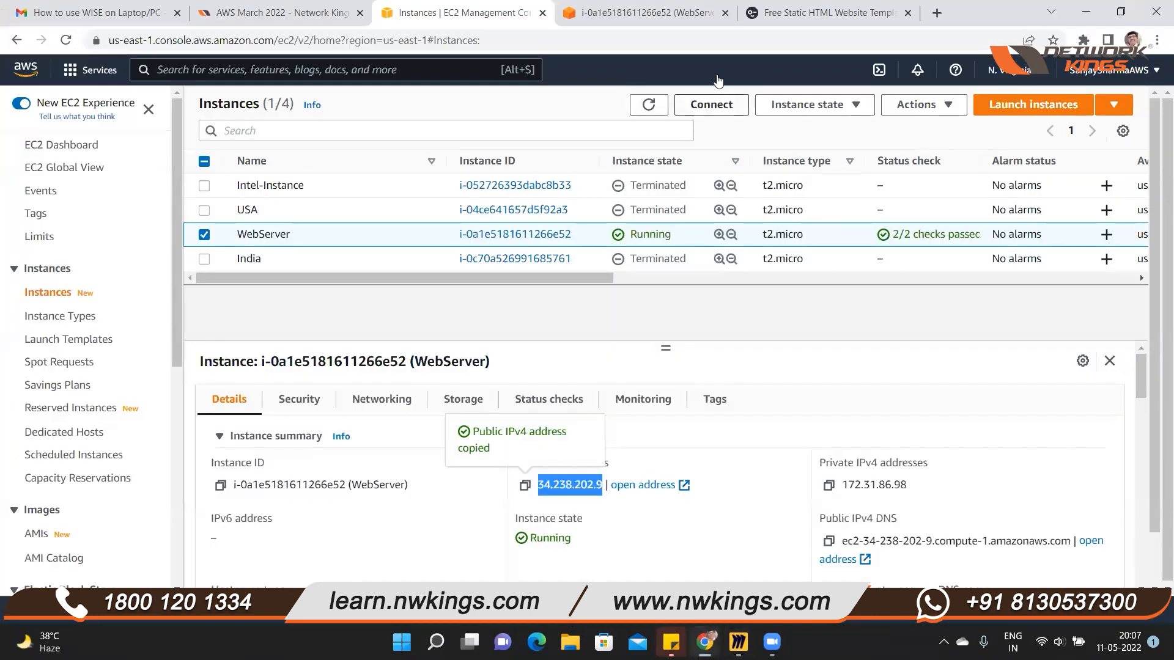
left_click(794, 12)
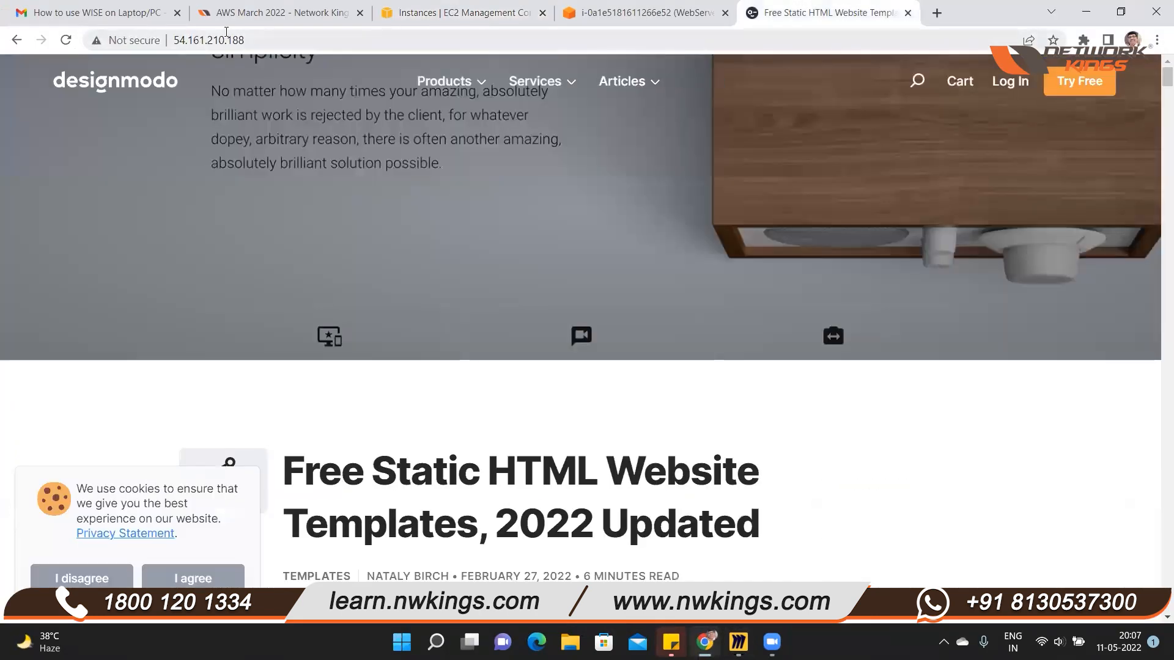
left_click(254, 39)
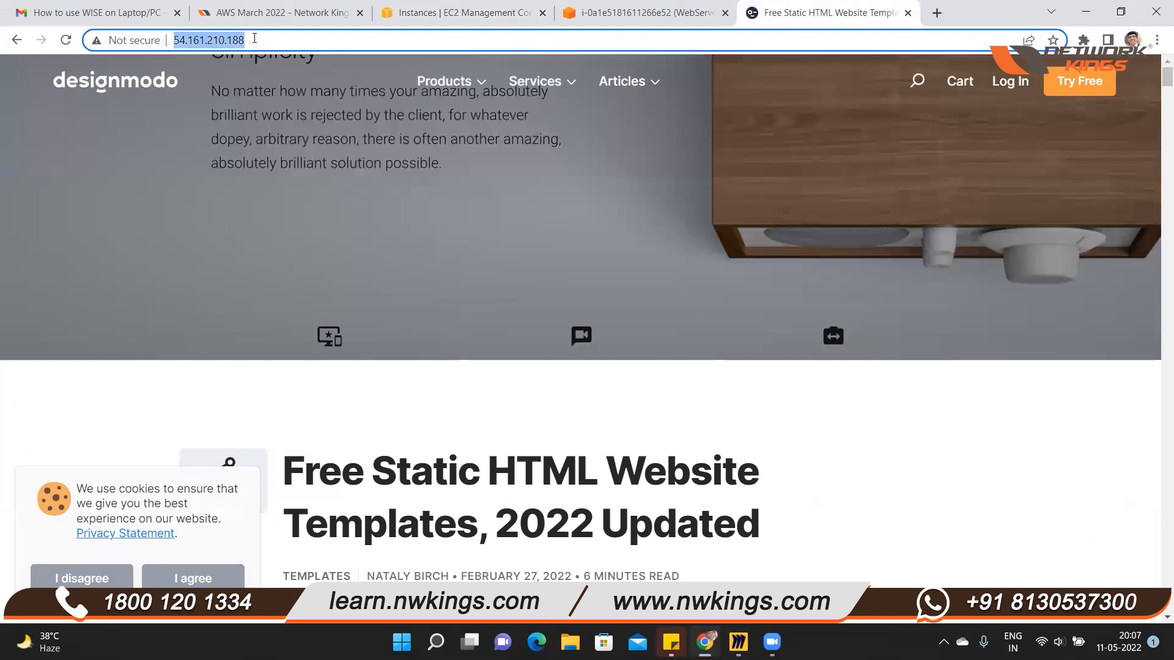
type("godaddy.com")
key("Return")
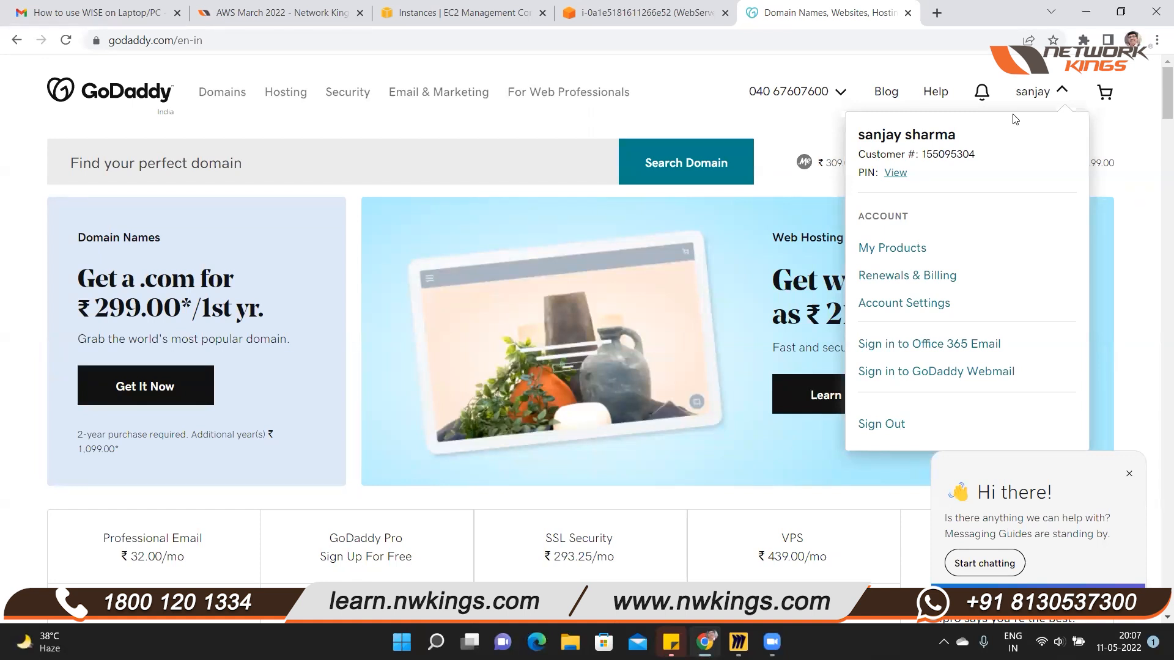
Open the GoDaddy account's products page and go to the dashboard of the avatartechnologies.in domain
left_click(904, 253)
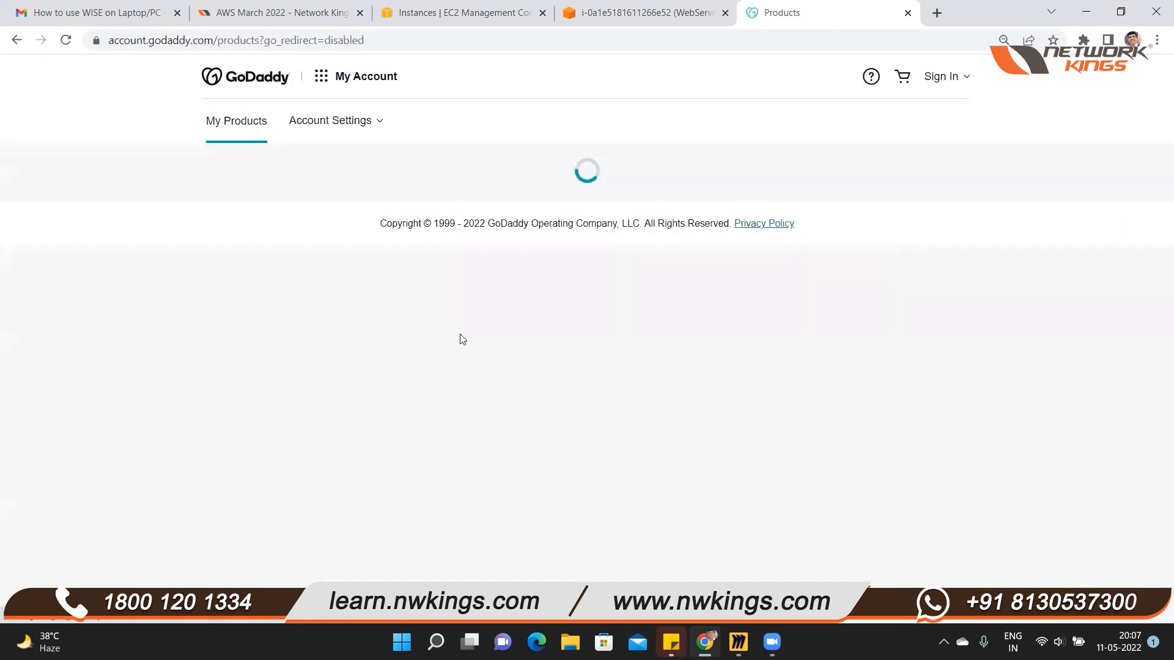
scroll(390, 350, "down", 6)
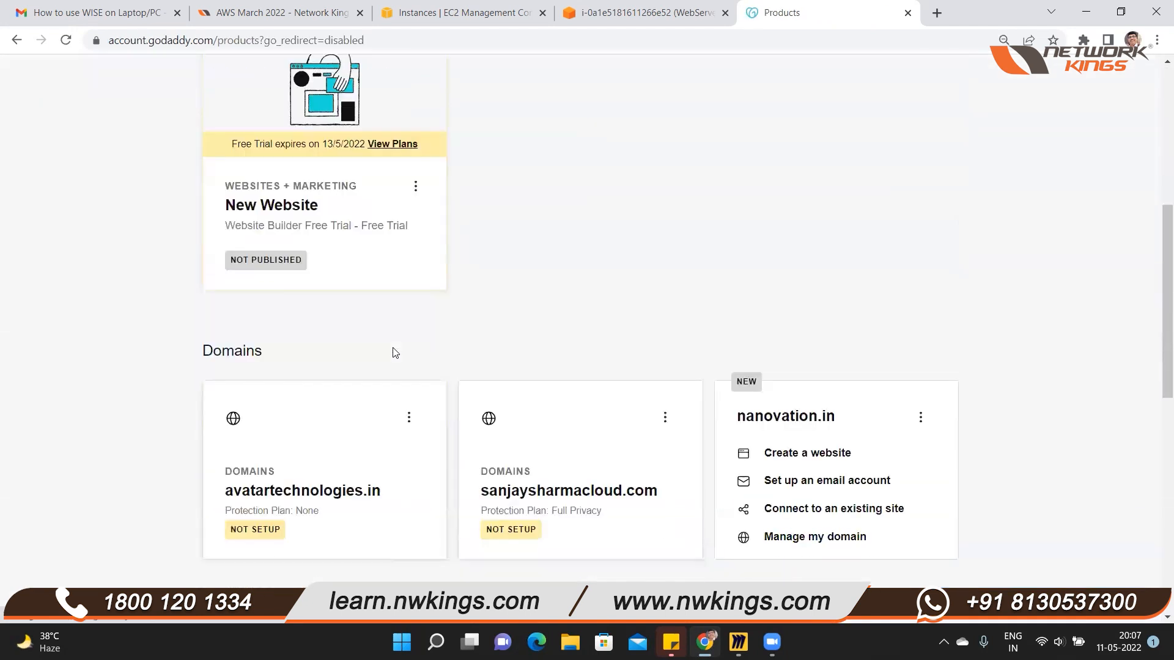
scroll(406, 396, "down", 2)
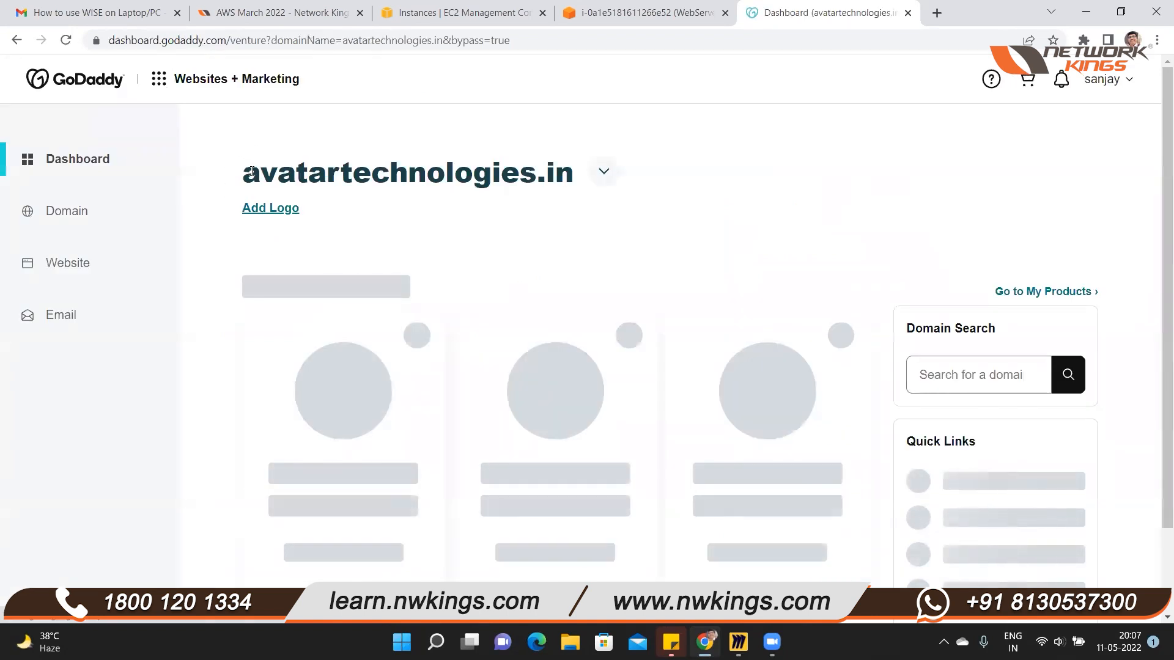
Copy the domain name avatartechnologies.in into the Miro board and place it below the Godaddy.com label
left_click_drag(245, 173, 575, 173)
key("ctrl+c")
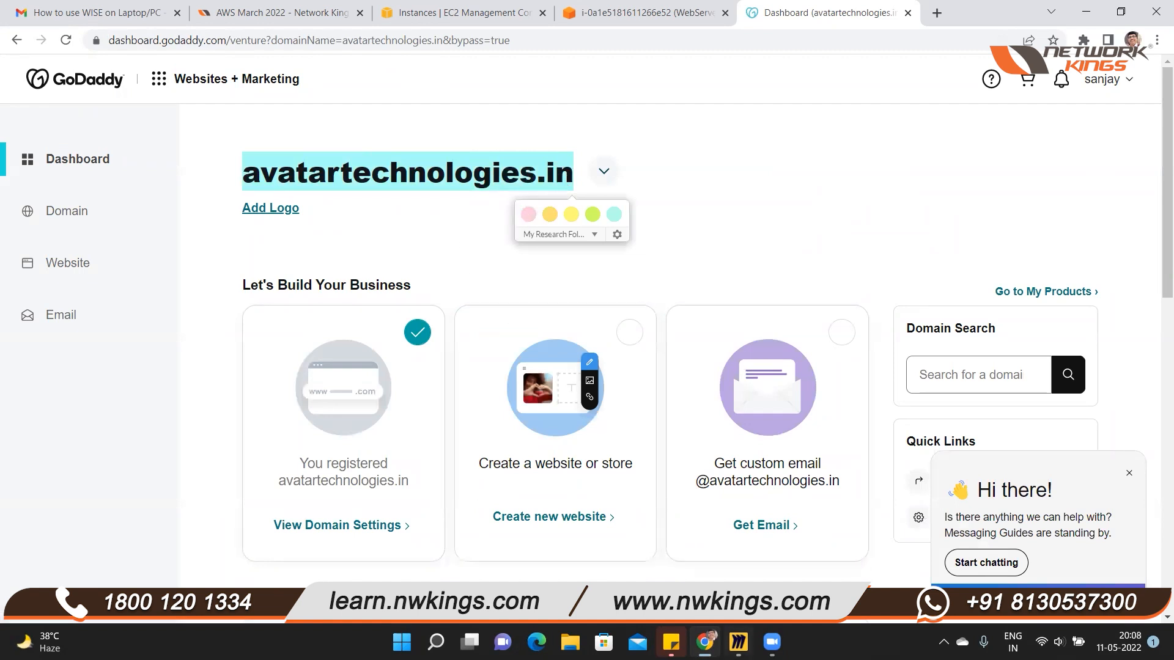
left_click(739, 642)
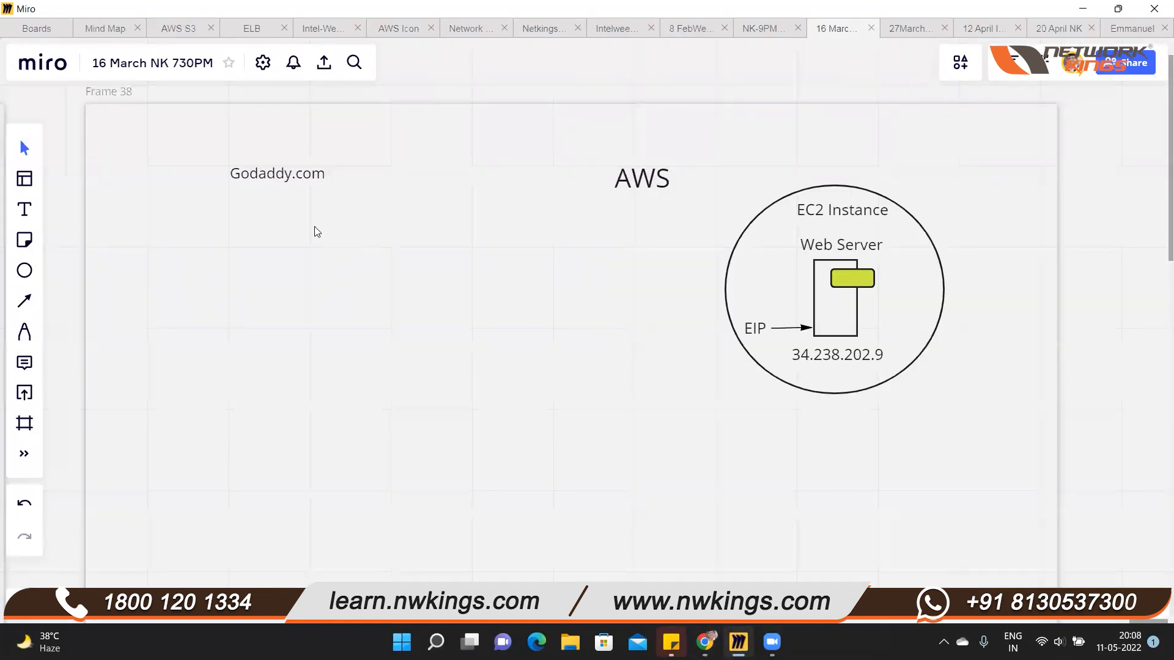
key("ctrl+v")
left_click(375, 247)
left_click_drag(389, 232, 302, 215)
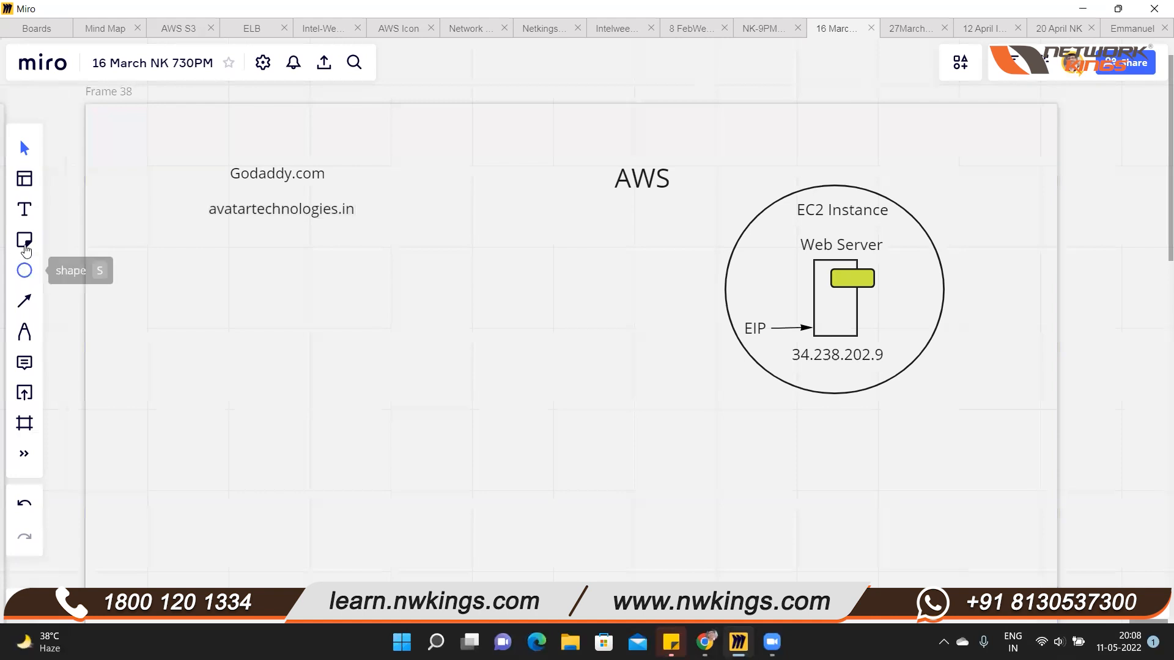
Draw an unfilled rounded rectangle around the avatartechnologies.in label
left_click(25, 270)
left_click(78, 212)
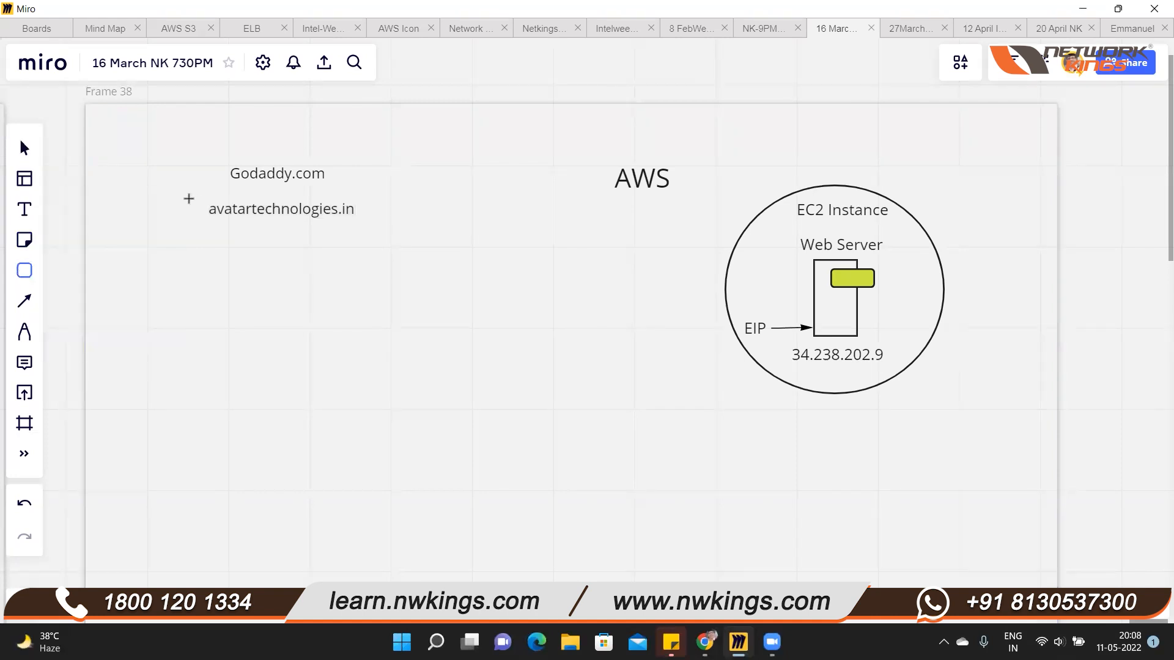
left_click_drag(196, 192, 365, 223)
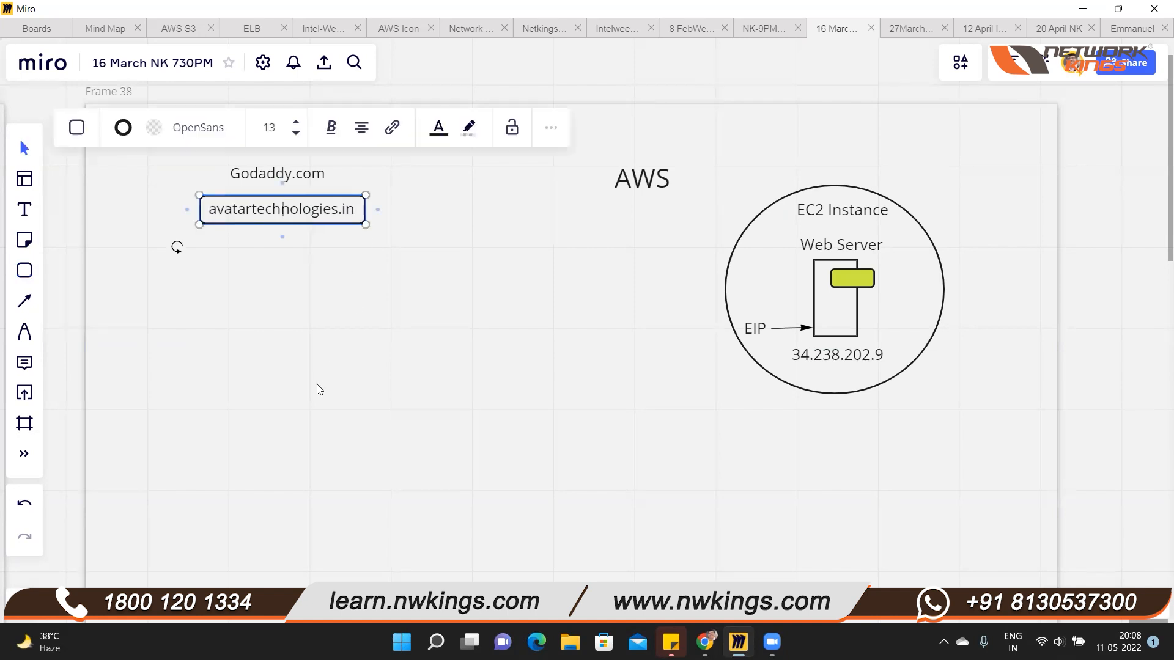
left_click(351, 275)
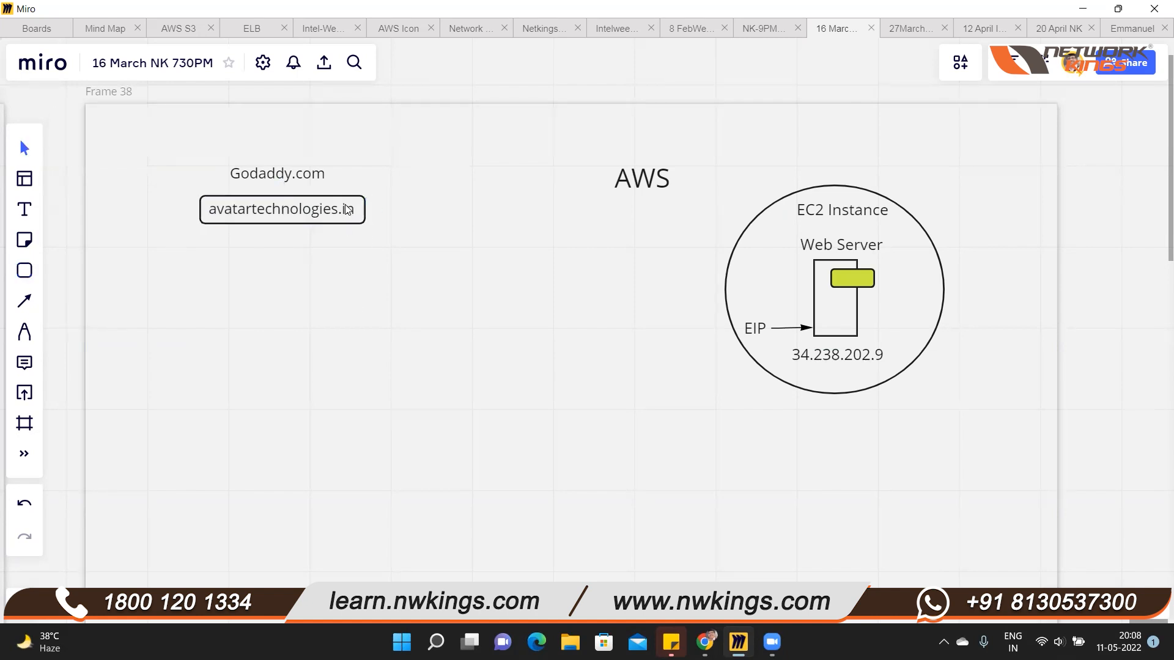
left_click(342, 211)
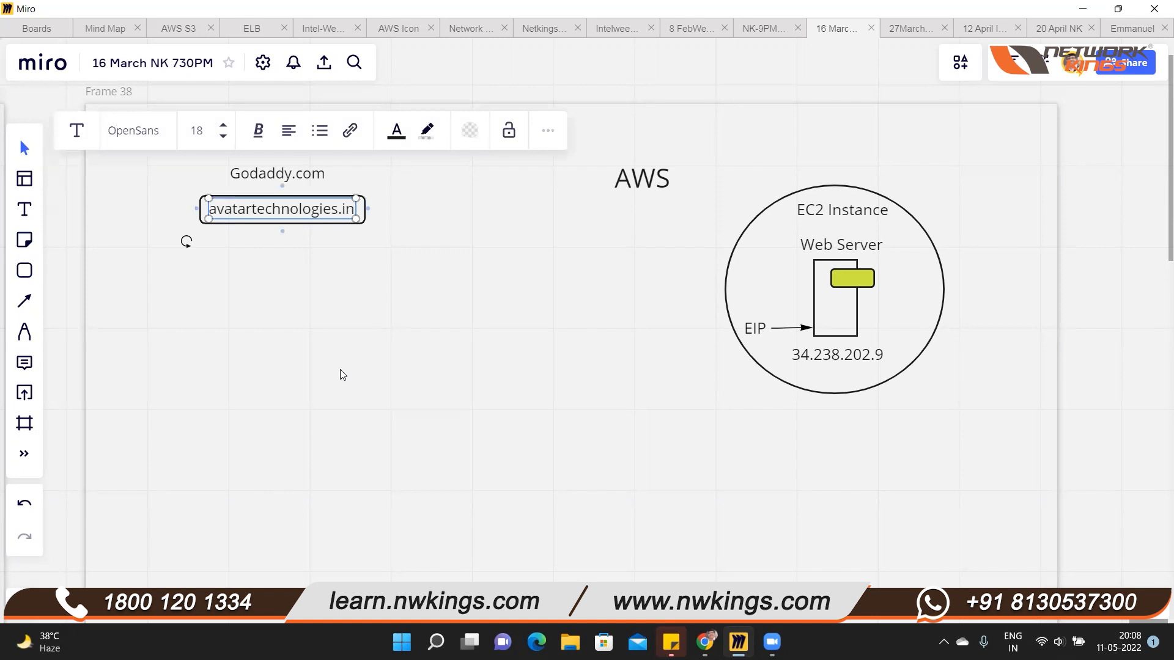
left_click(531, 383)
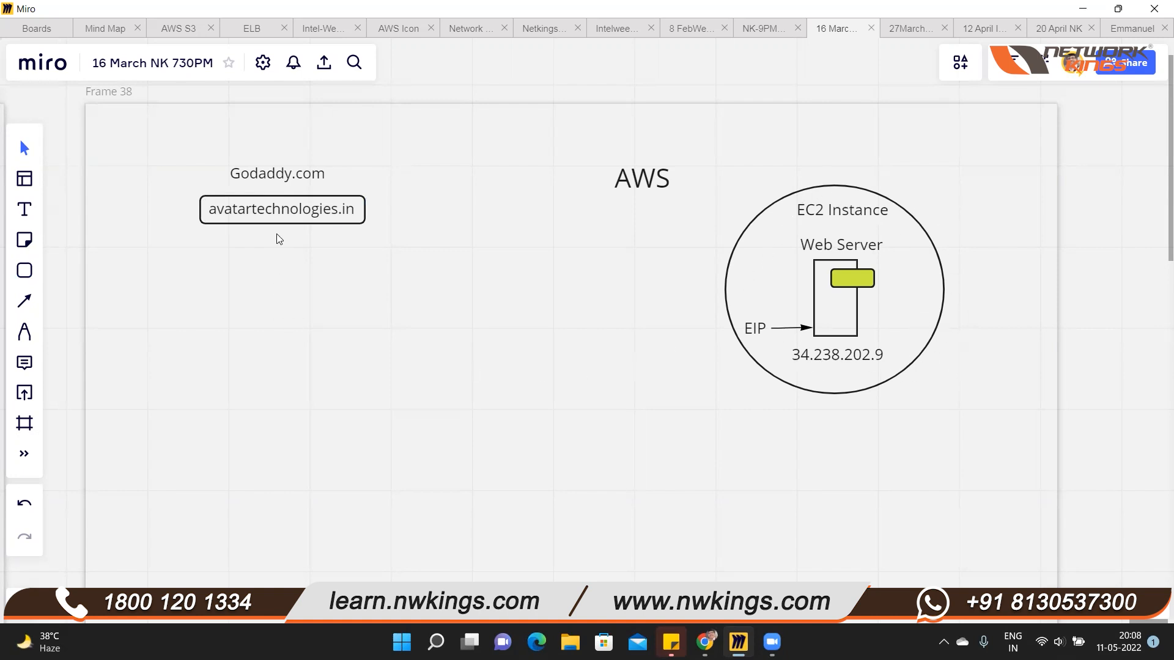
mouse_move(274, 178)
left_mouse_down()
mouse_move(265, 184)
mouse_move(273, 178)
left_mouse_up()
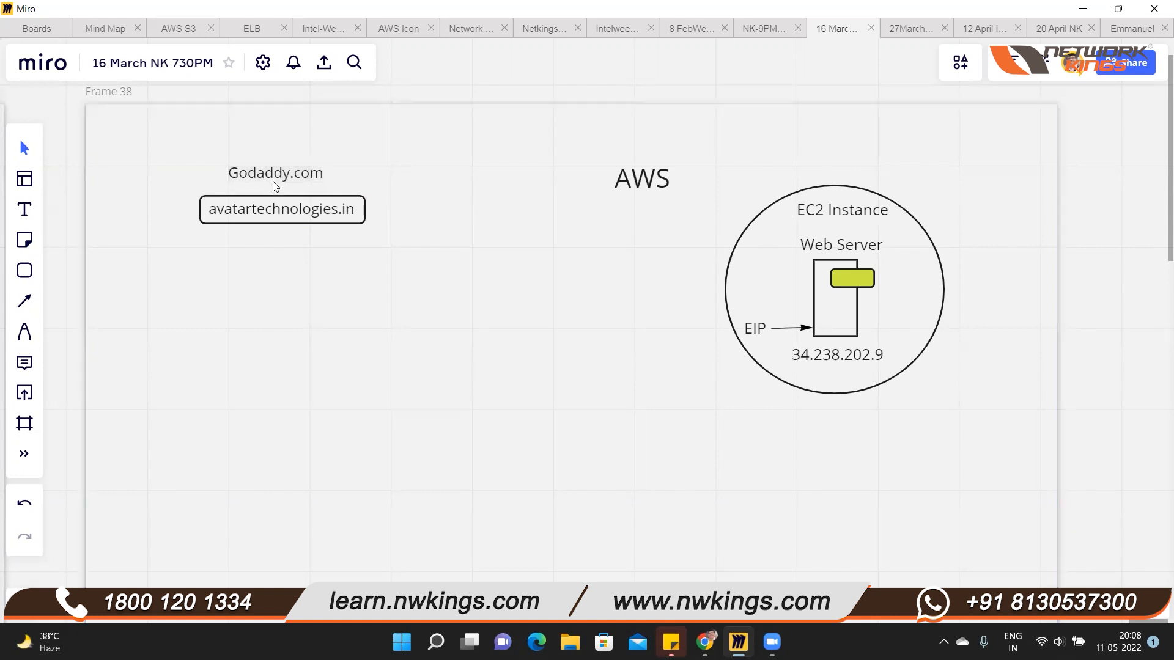
Draw a straight vertical divider line between the Godaddy.com and AWS sections, running nearly the full visible height of the frame
left_click(31, 300)
left_click(73, 253)
left_click_drag(426, 153, 426, 568)
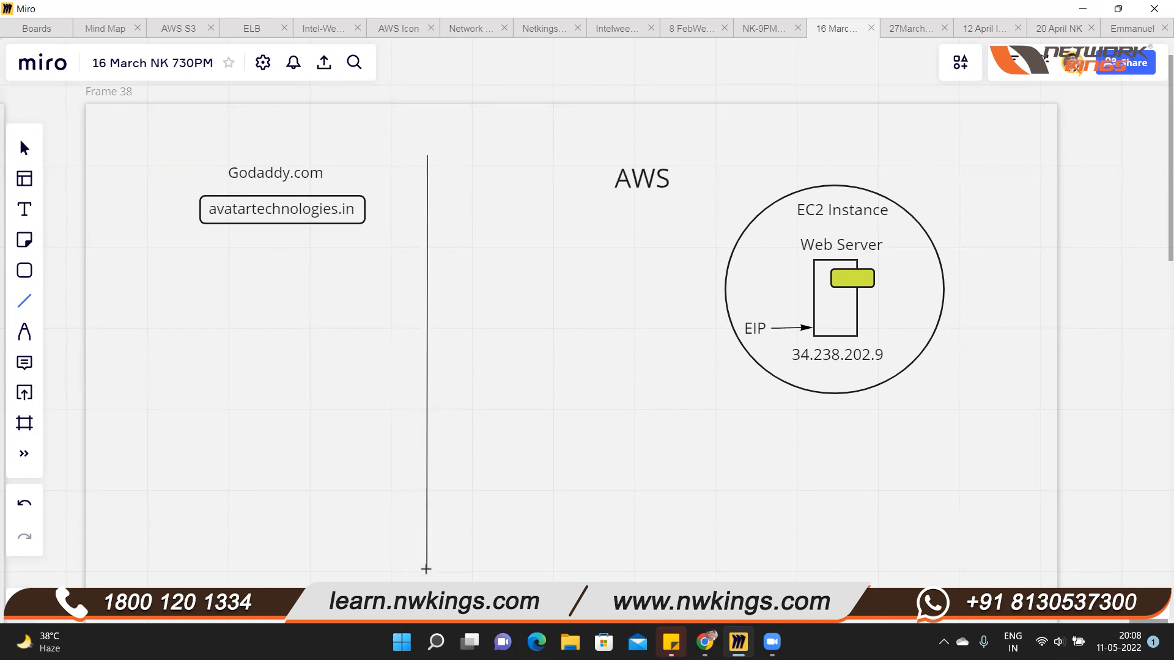
left_click_drag(426, 568, 428, 569)
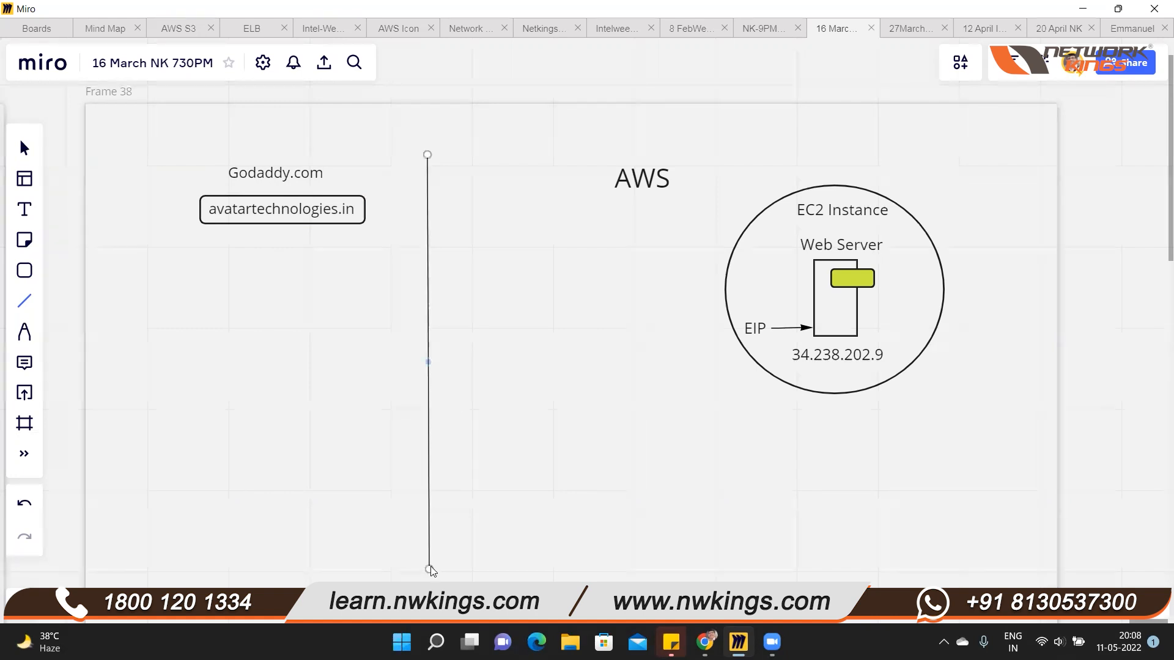
Move the Godaddy.com and AWS headings slightly up and right, and shift the whole EC2 Instance drawing slightly down and right
left_click_drag(283, 177, 288, 173)
left_click_drag(655, 179, 666, 167)
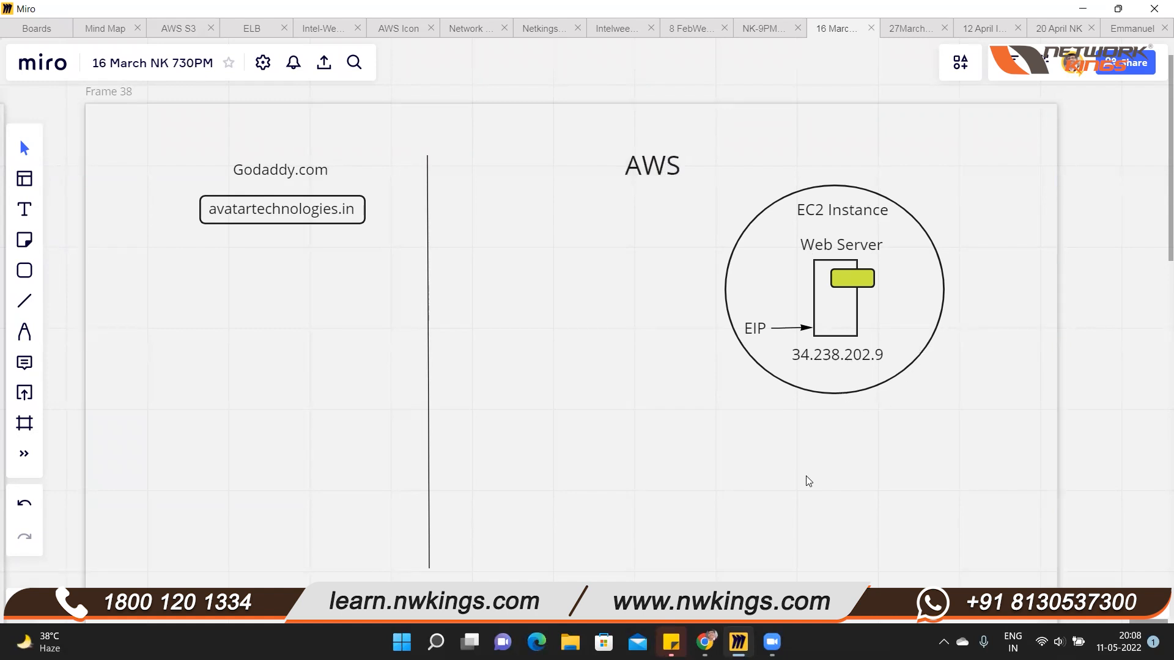
left_click_drag(980, 179, 702, 414)
left_click_drag(887, 324, 918, 340)
left_click_drag(668, 178, 678, 177)
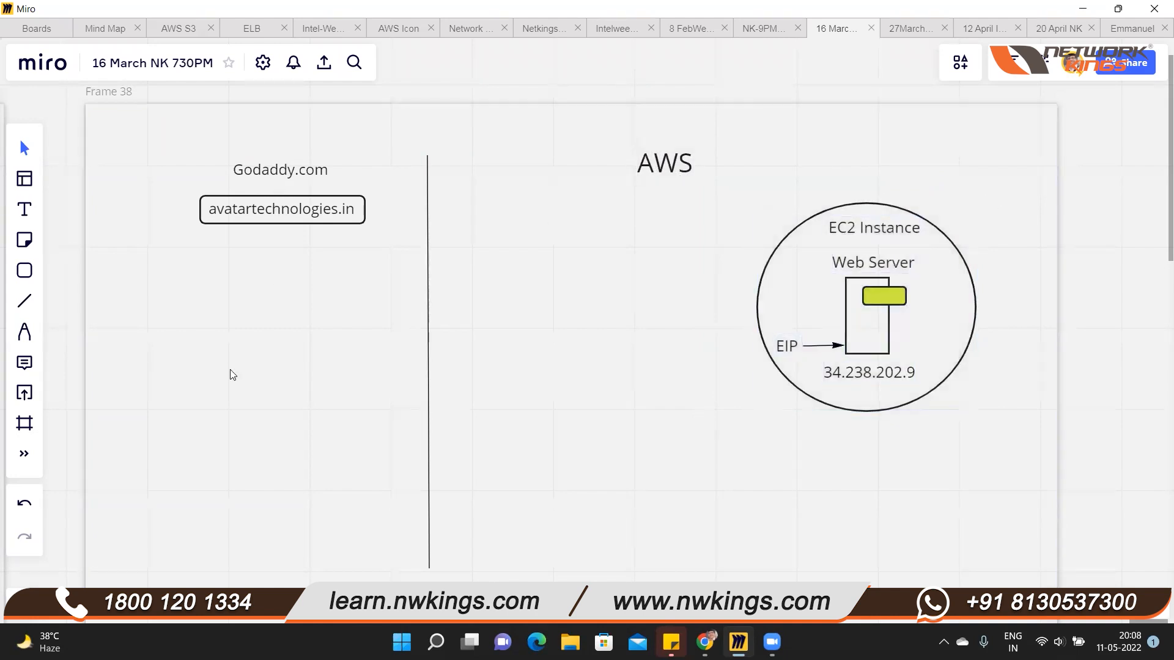
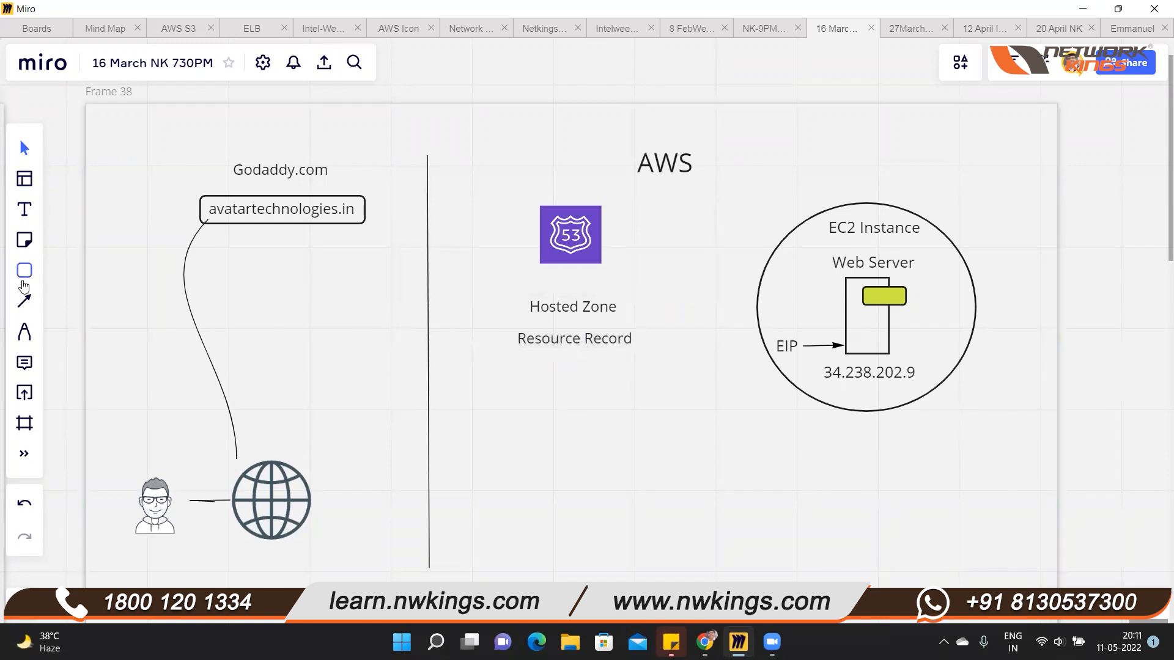
Add text labels NS and SOA, one below the other and close together, beneath the Resource Record label
left_click(24, 210)
left_click(471, 382)
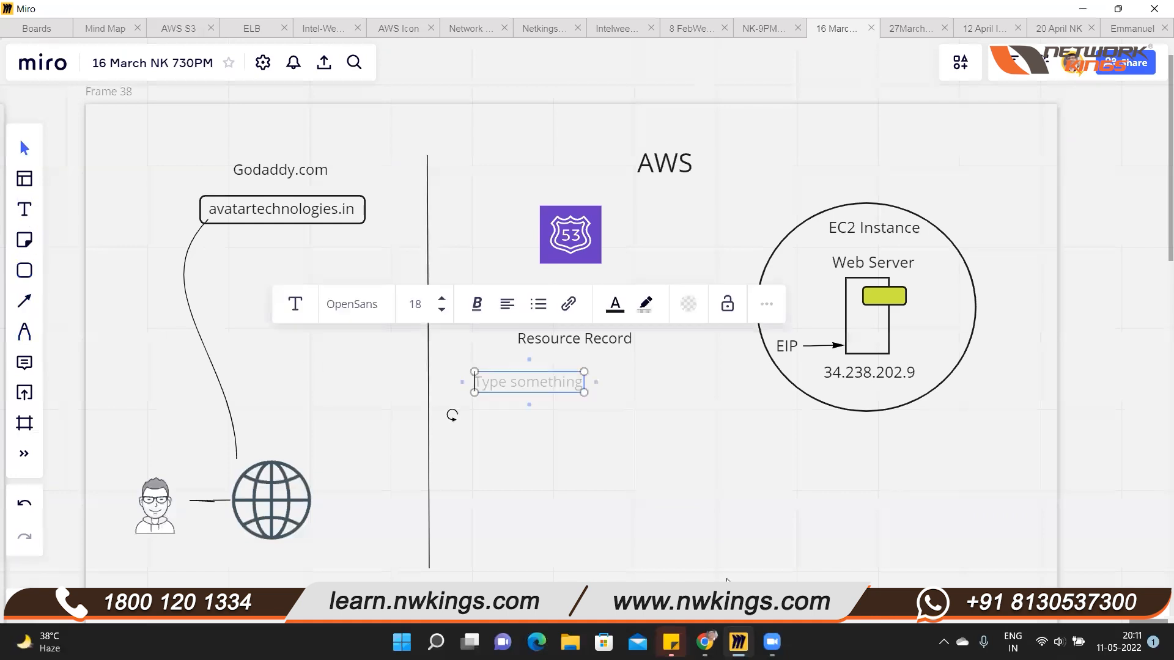
type("NS")
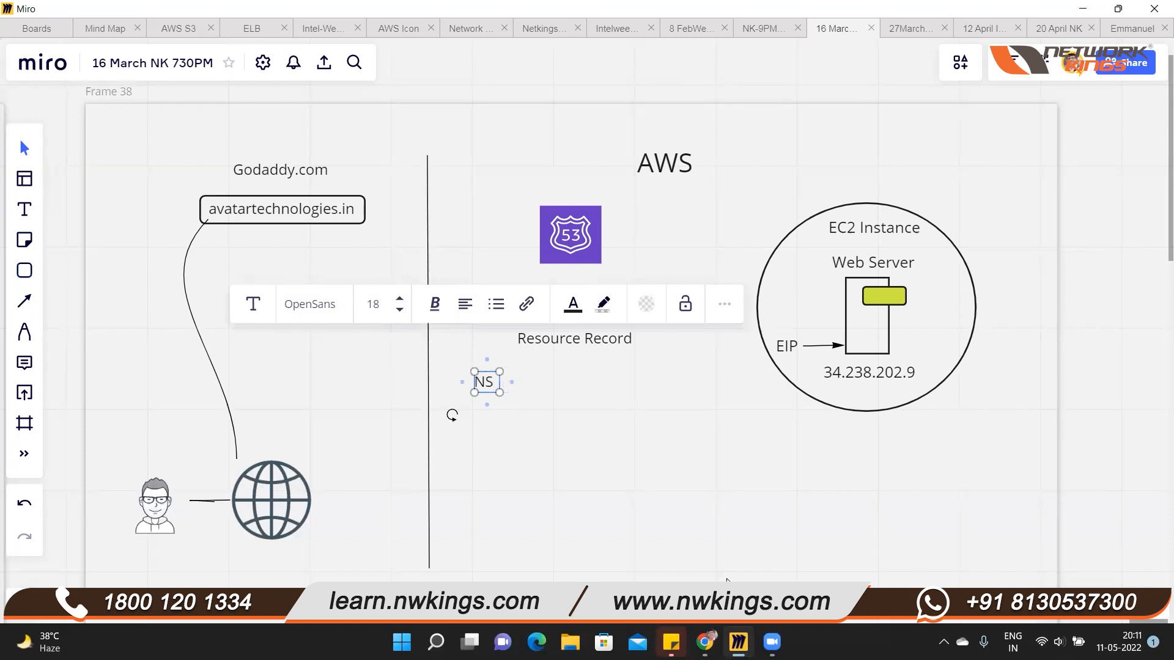
left_click(24, 210)
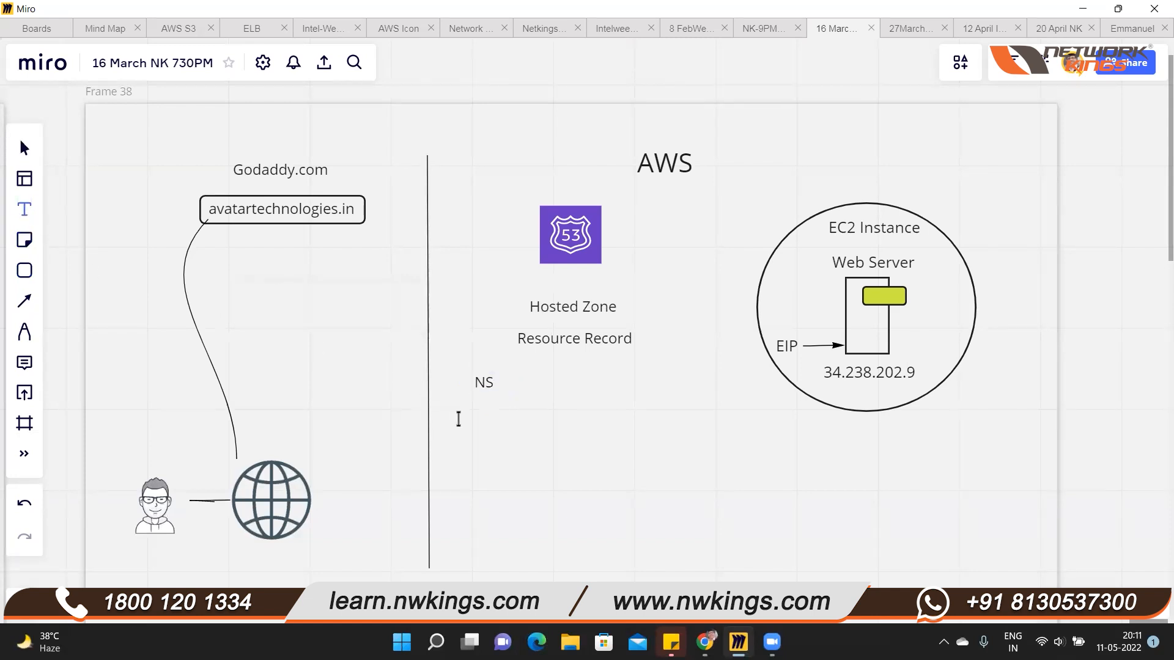
left_click(477, 424)
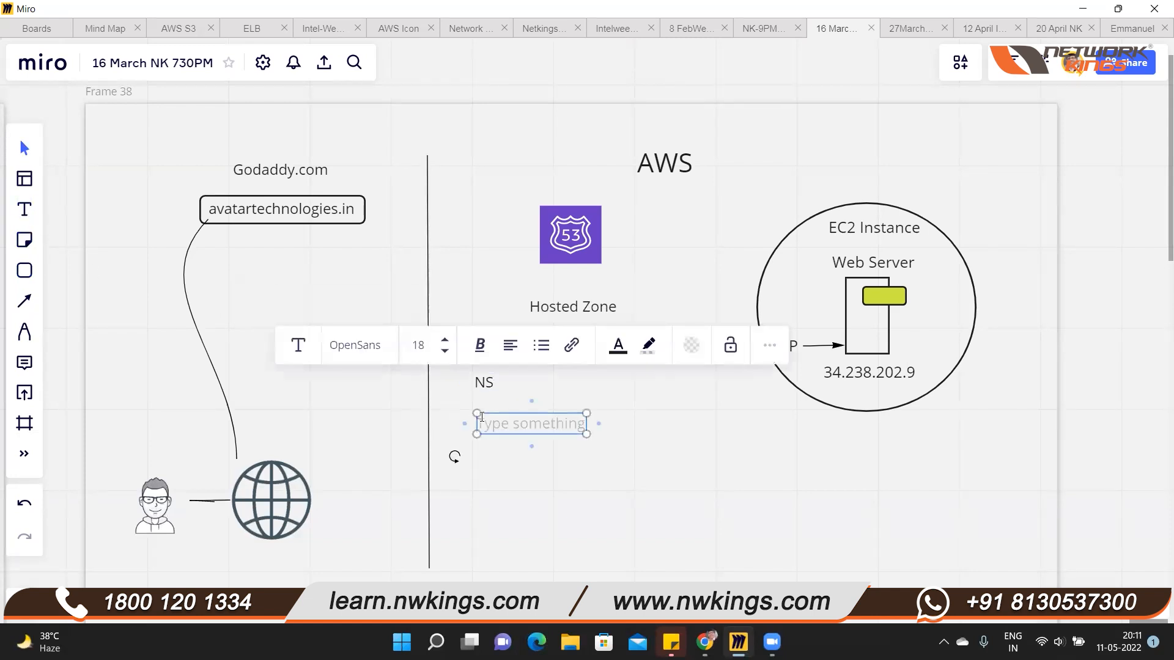
type("SOA")
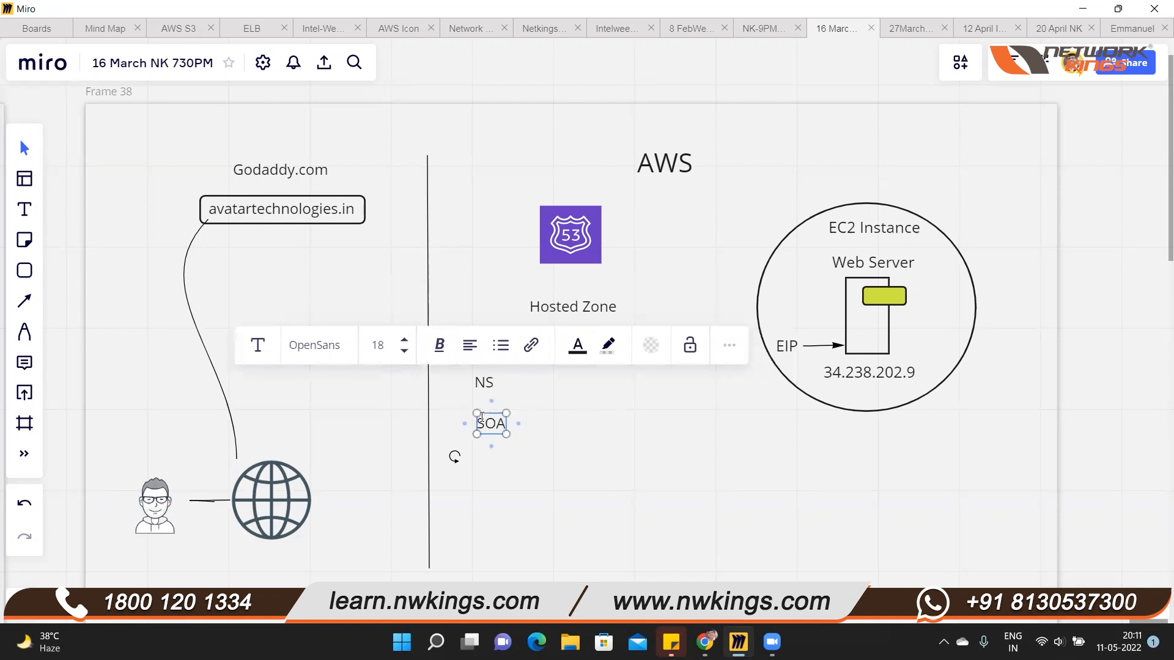
left_click(494, 473)
left_click_drag(491, 426, 489, 391)
Make the NS and SOA labels bold
left_click(490, 389)
double_click(490, 388)
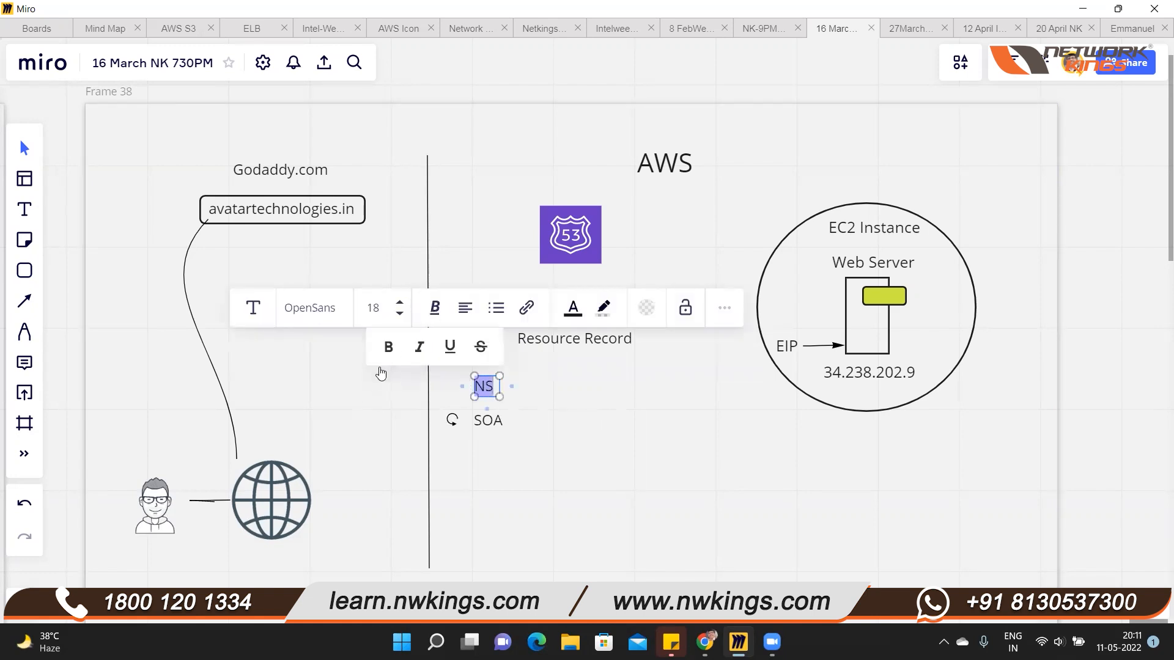
left_click(387, 348)
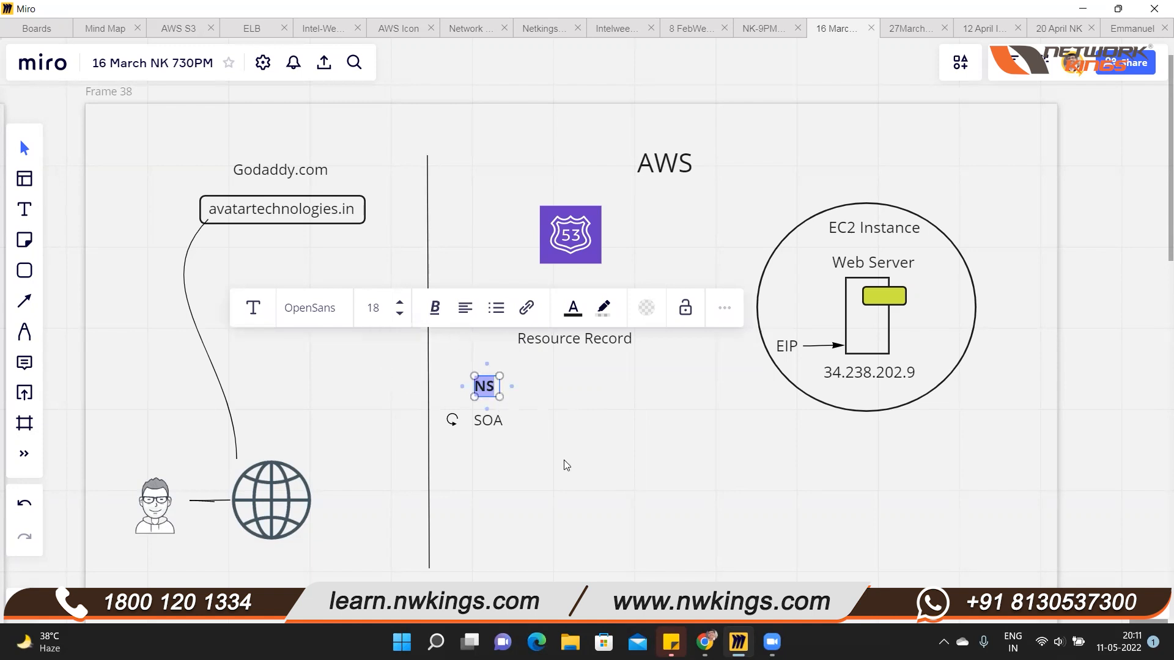
left_click(498, 421)
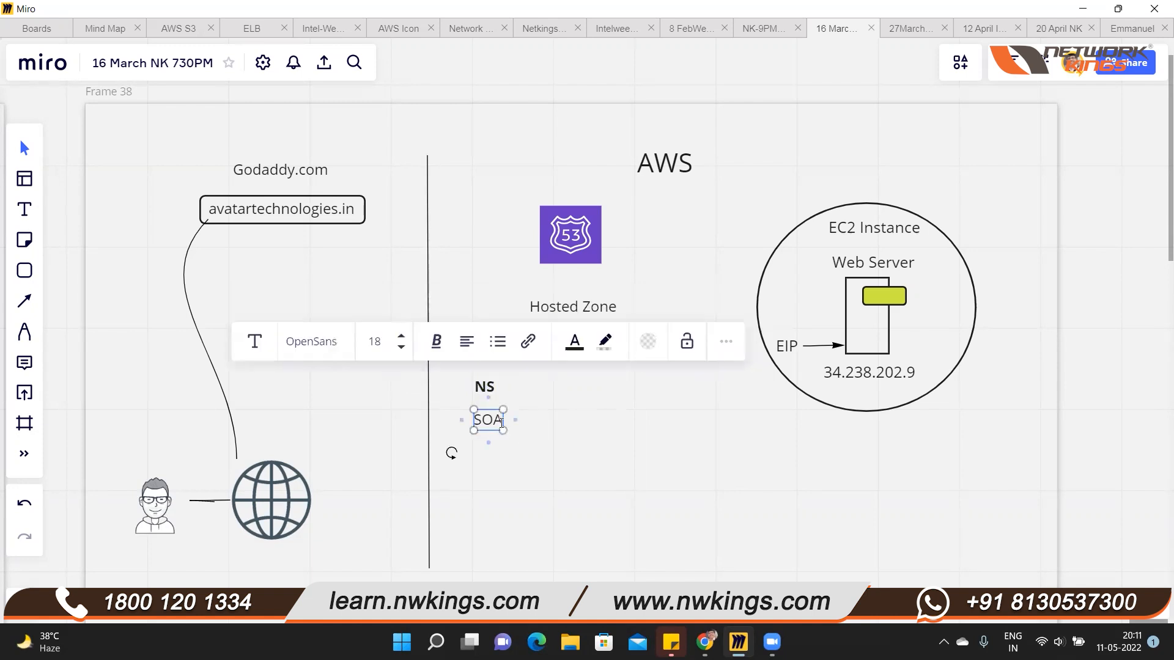
double_click(501, 420)
left_click(436, 341)
left_click(390, 380)
left_click(507, 518)
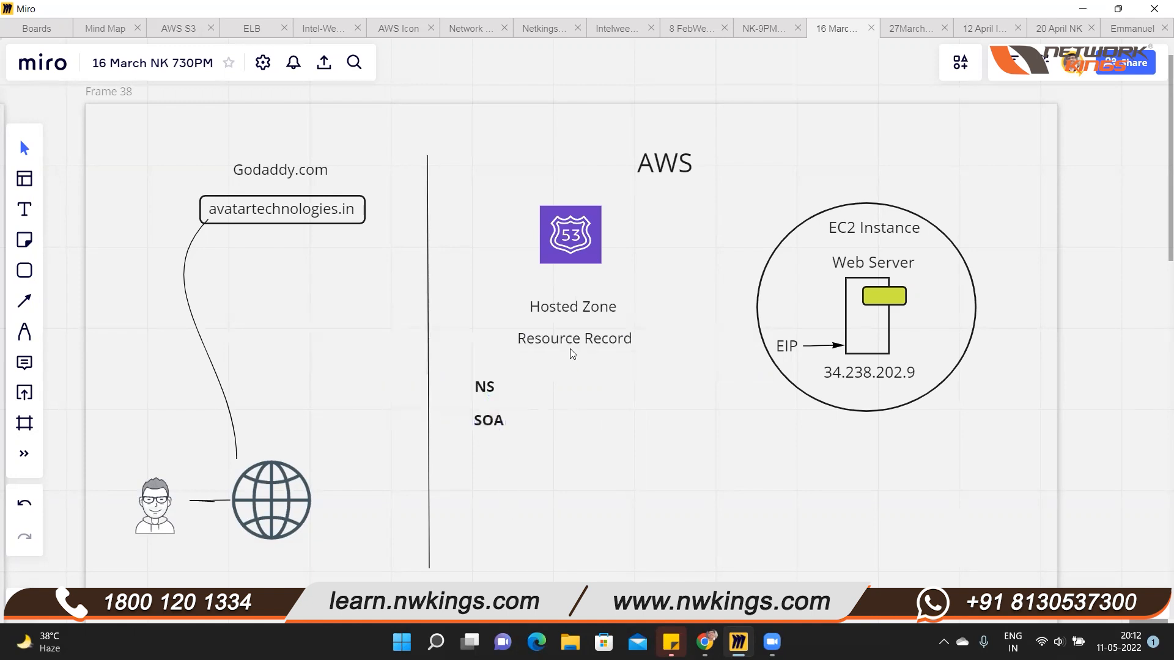
Widen the gap between the Hosted Zone and Resource Record labels and place a copy of the avatartechnologies.in label between them
left_click_drag(575, 307, 575, 302)
left_click(311, 212)
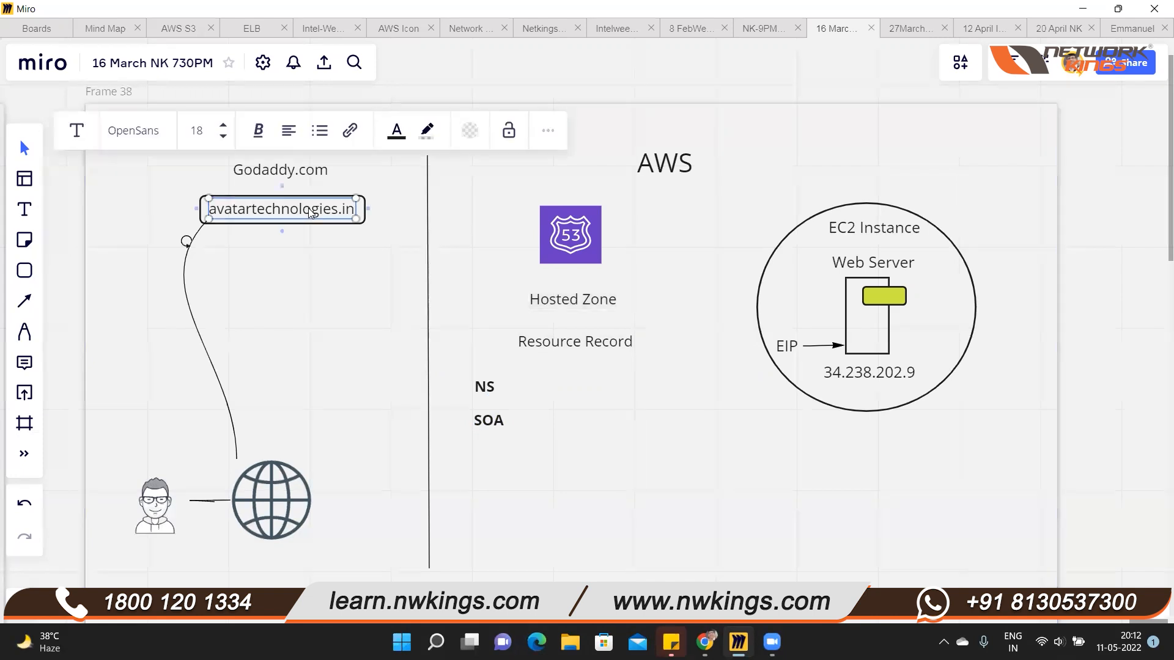
left_click_drag(310, 220, 585, 298)
left_click(586, 302)
left_click(576, 331)
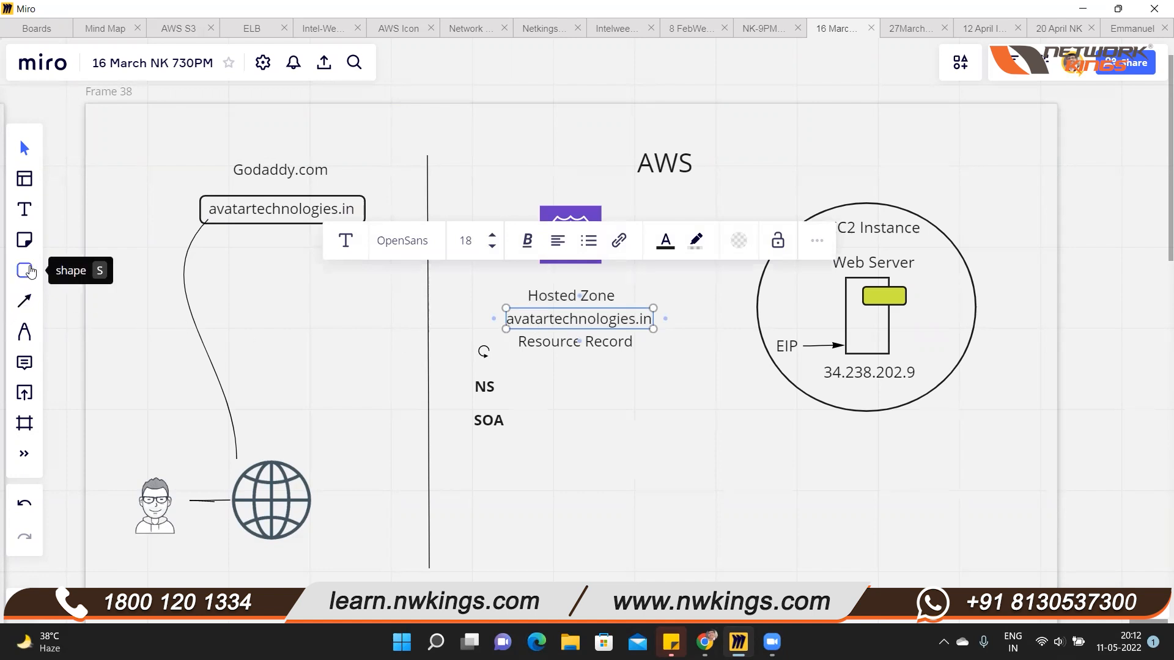
Draw a rounded rectangle around the avatartechnologies.in label under Hosted Zone, and shift the NS and SOA labels slightly down
left_click(27, 271)
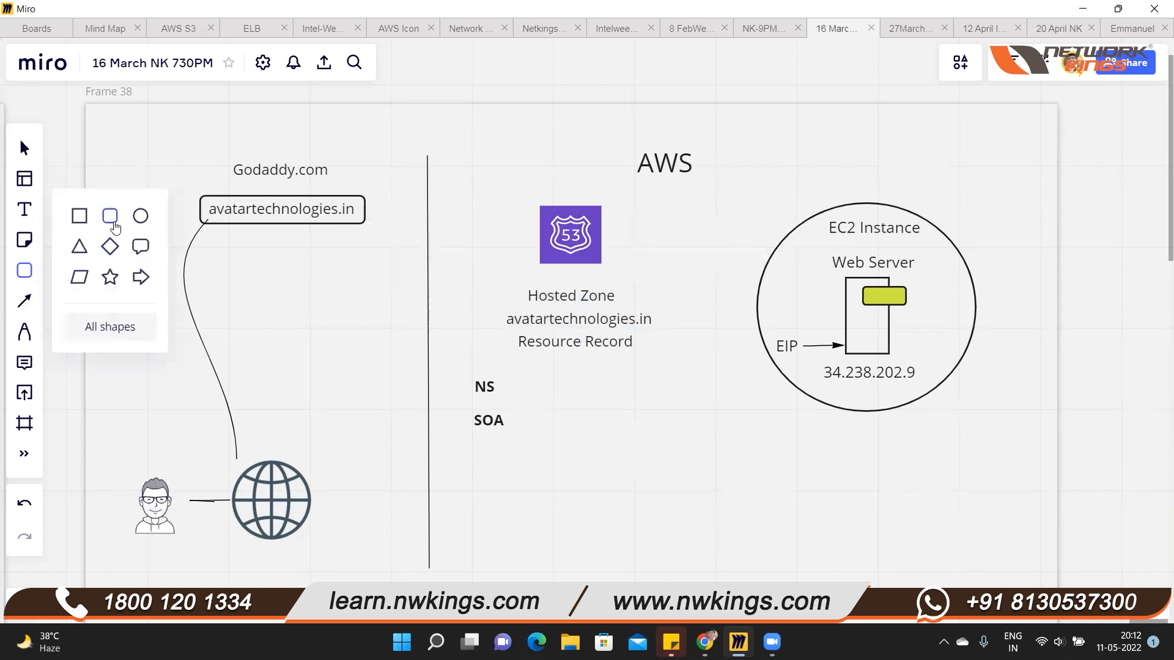
left_click(115, 228)
left_click_drag(487, 310, 670, 329)
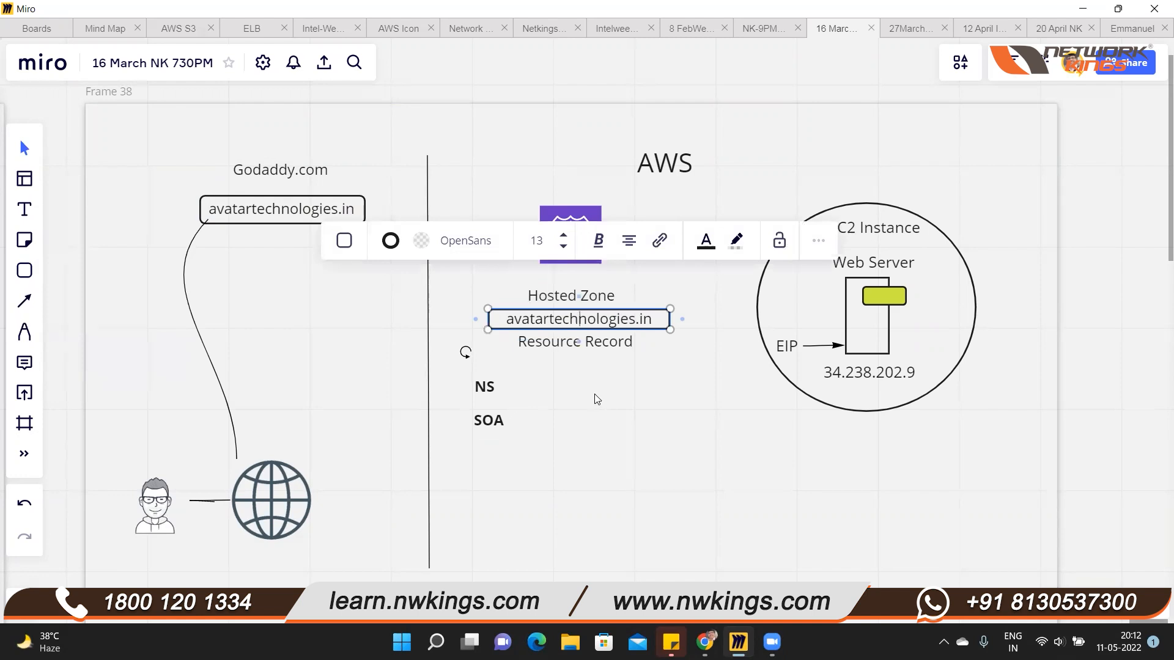
left_click(710, 396)
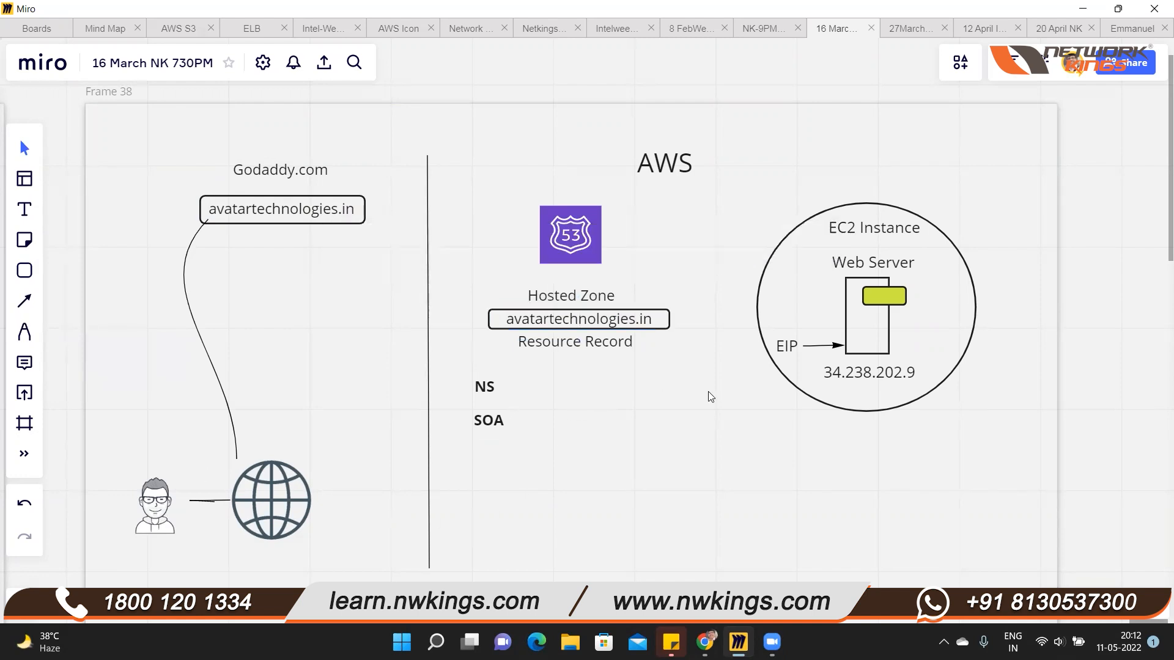
mouse_move(489, 397)
left_mouse_down()
mouse_move(489, 432)
mouse_move(489, 407)
left_mouse_up()
Switch to Chrome, find the Route 53 service in the AWS console with the search term route53, and start creating a hosted zone
mouse_move(707, 624)
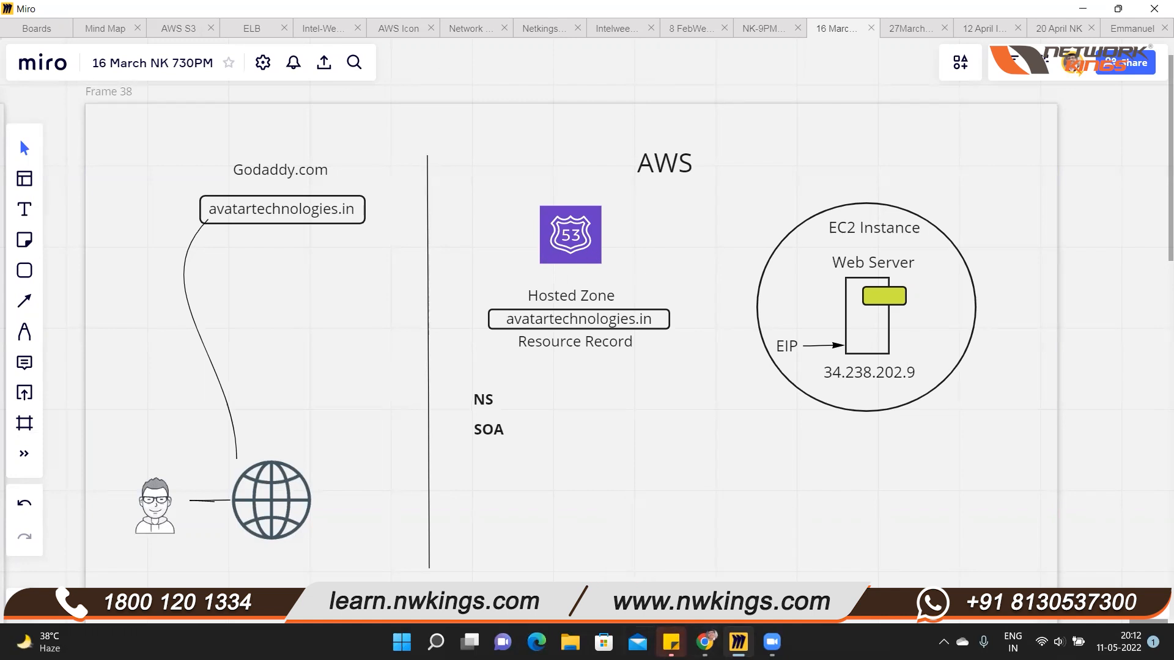
left_click(704, 642)
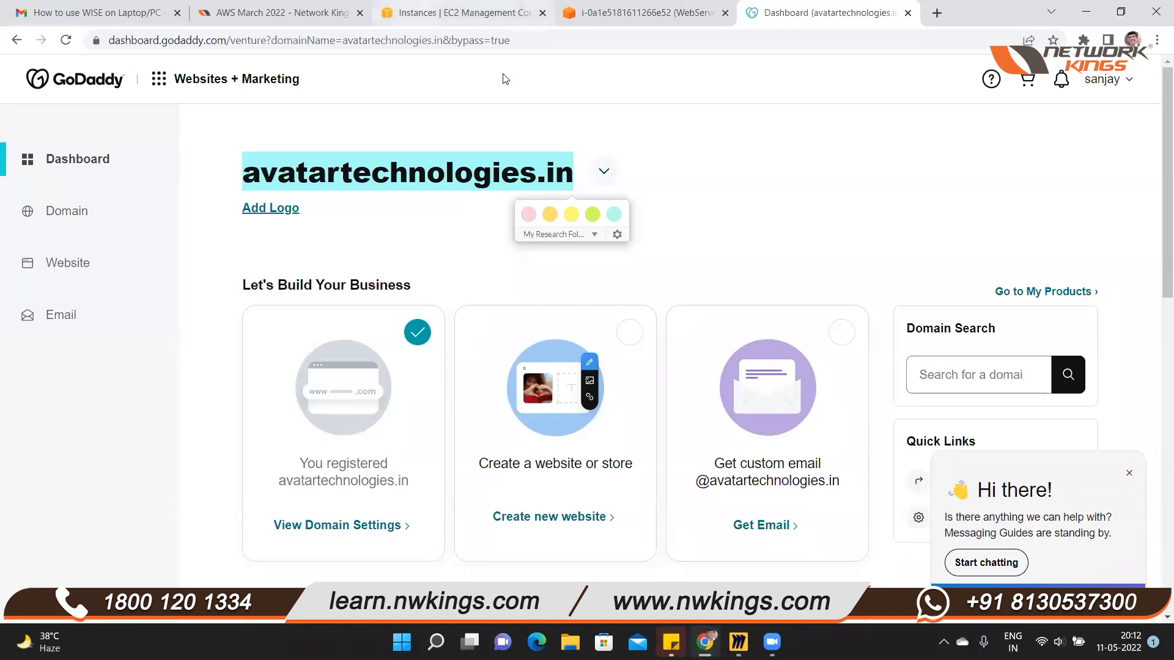
left_click(482, 13)
left_click(503, 73)
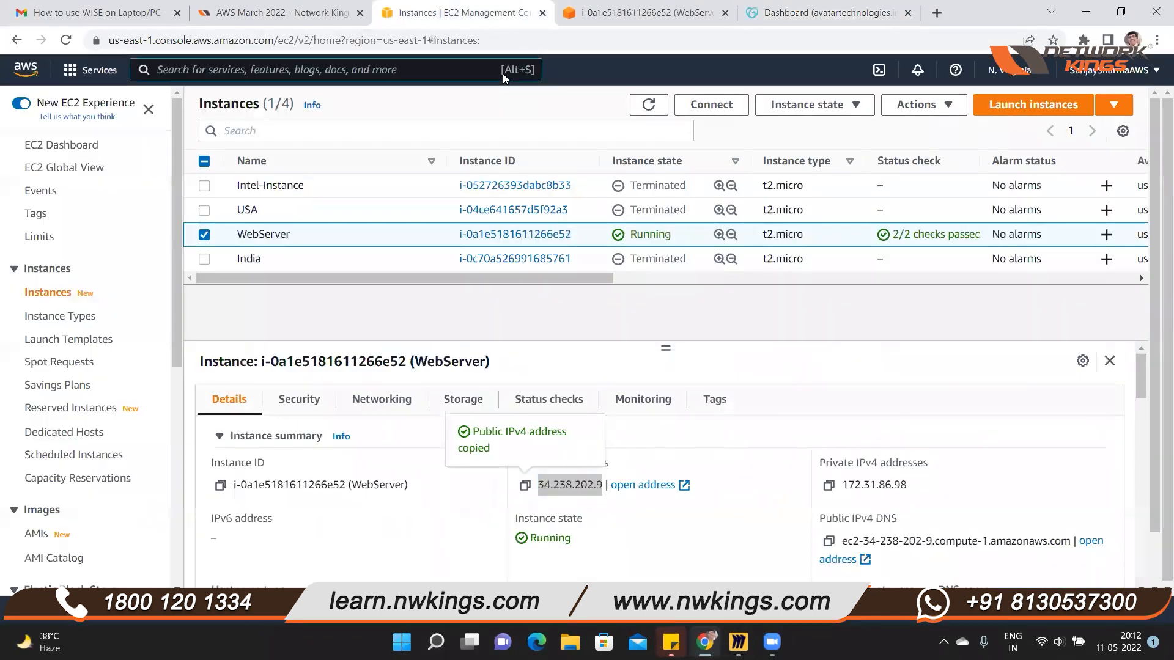
type("route53")
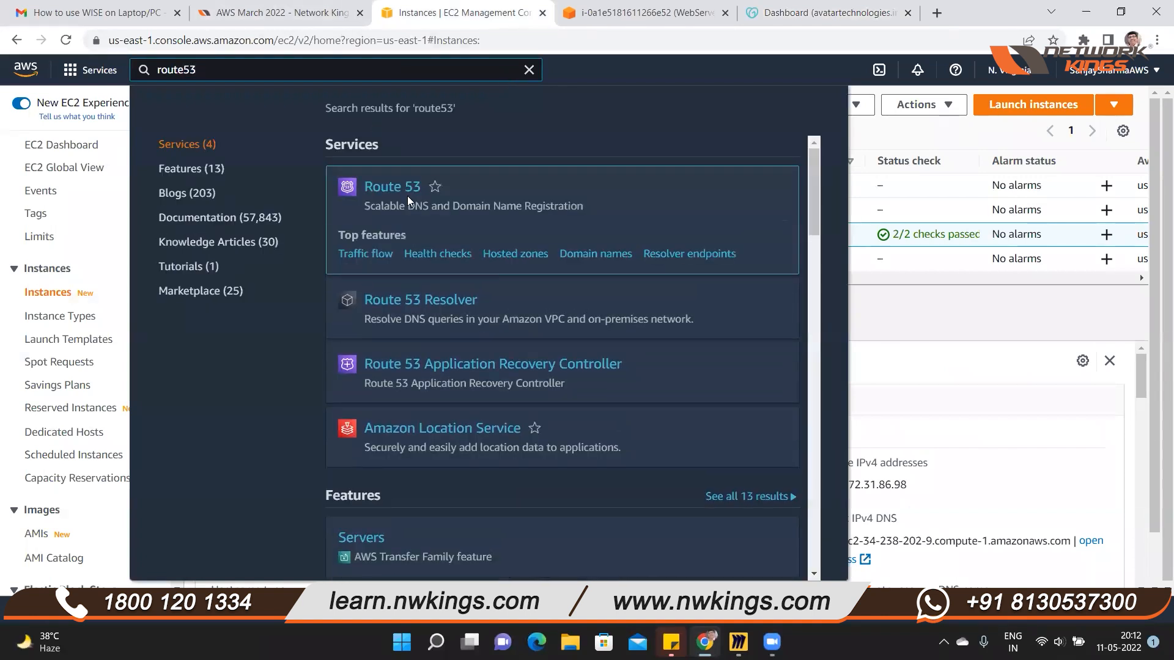
left_click(404, 193)
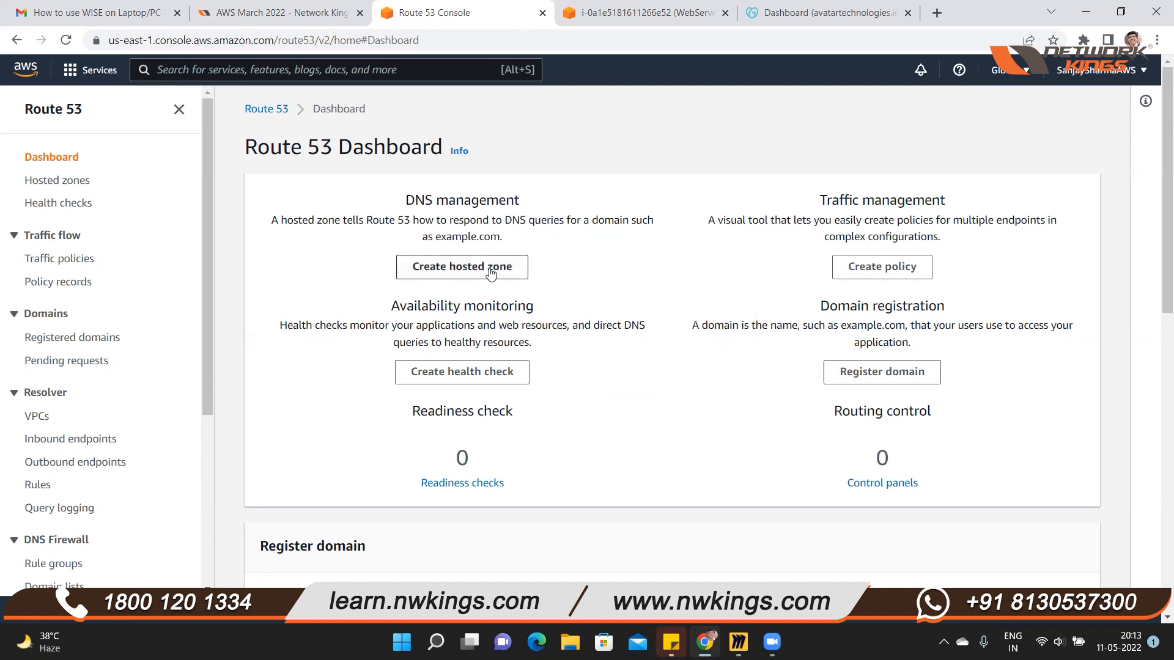
left_click(469, 273)
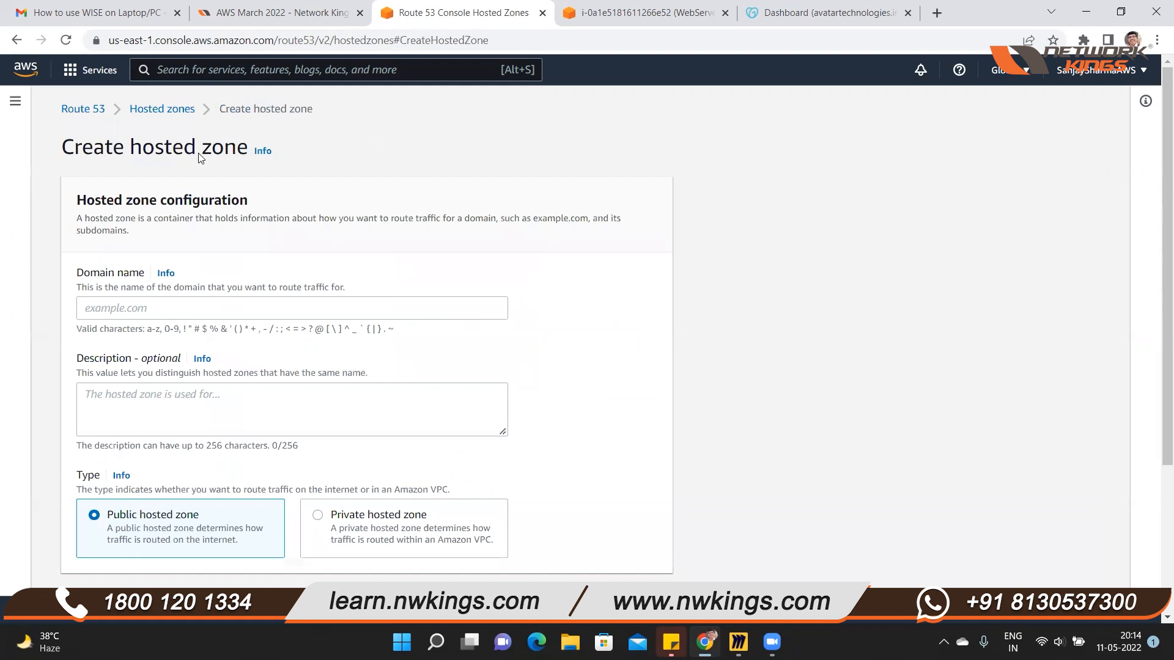
Copy the domain name avatartechnologies.in from the GoDaddy dashboard into the new hosted zone's domain name
left_click(825, 12)
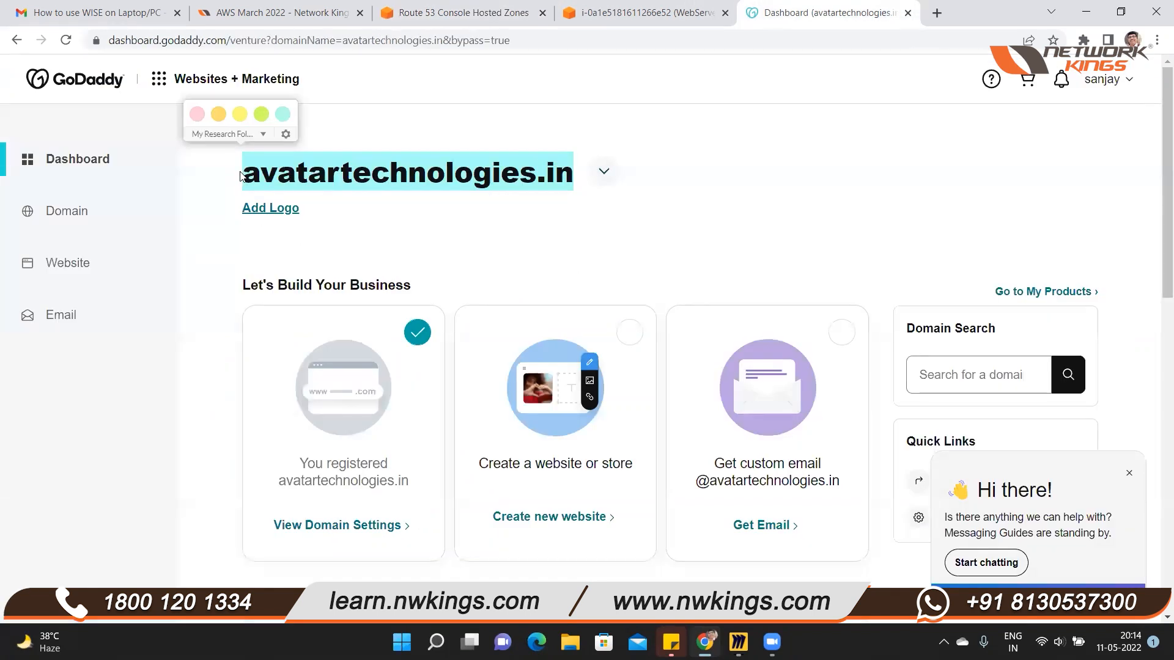
left_click(309, 173)
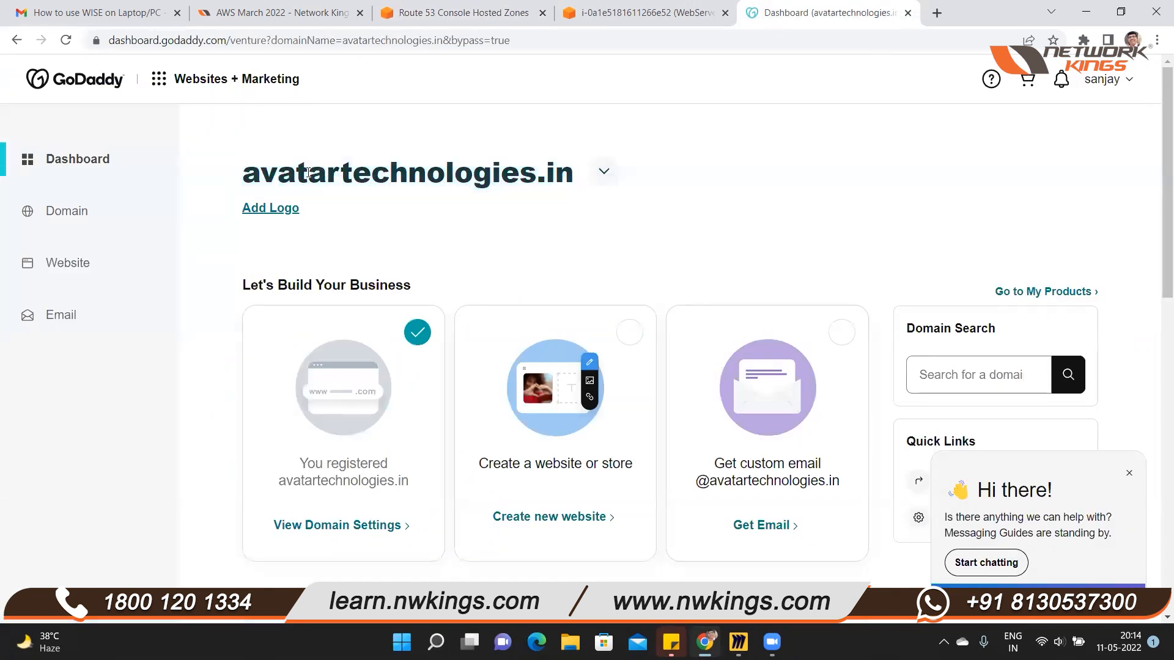
left_click_drag(267, 173, 573, 171)
key("ctrl+c")
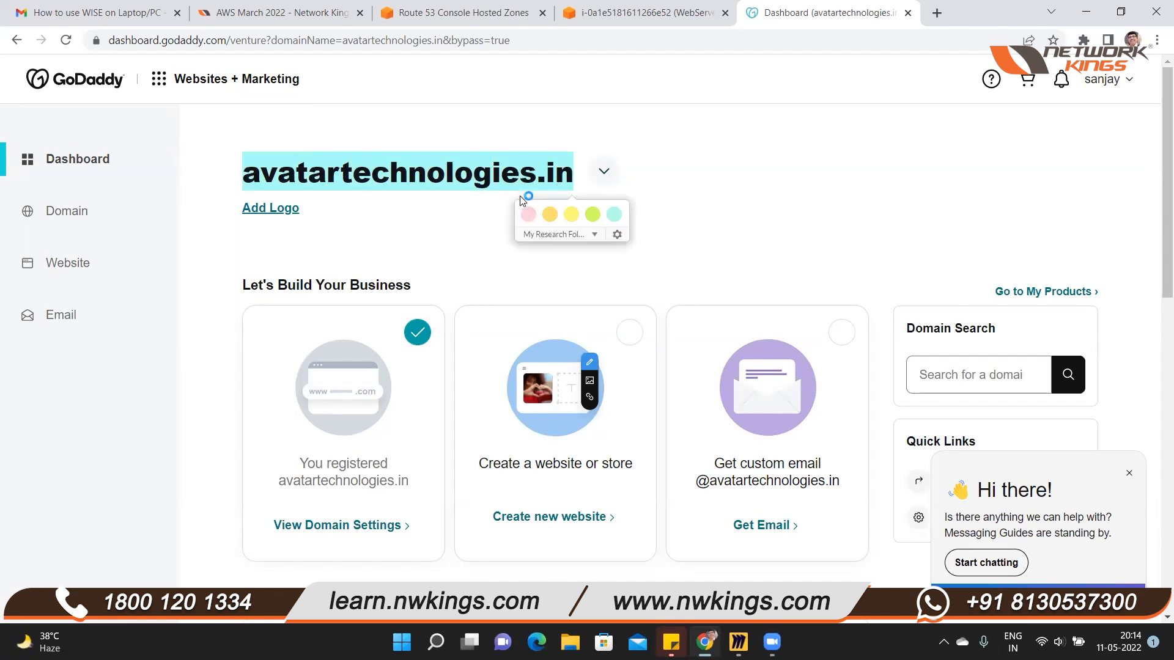
left_click(432, 13)
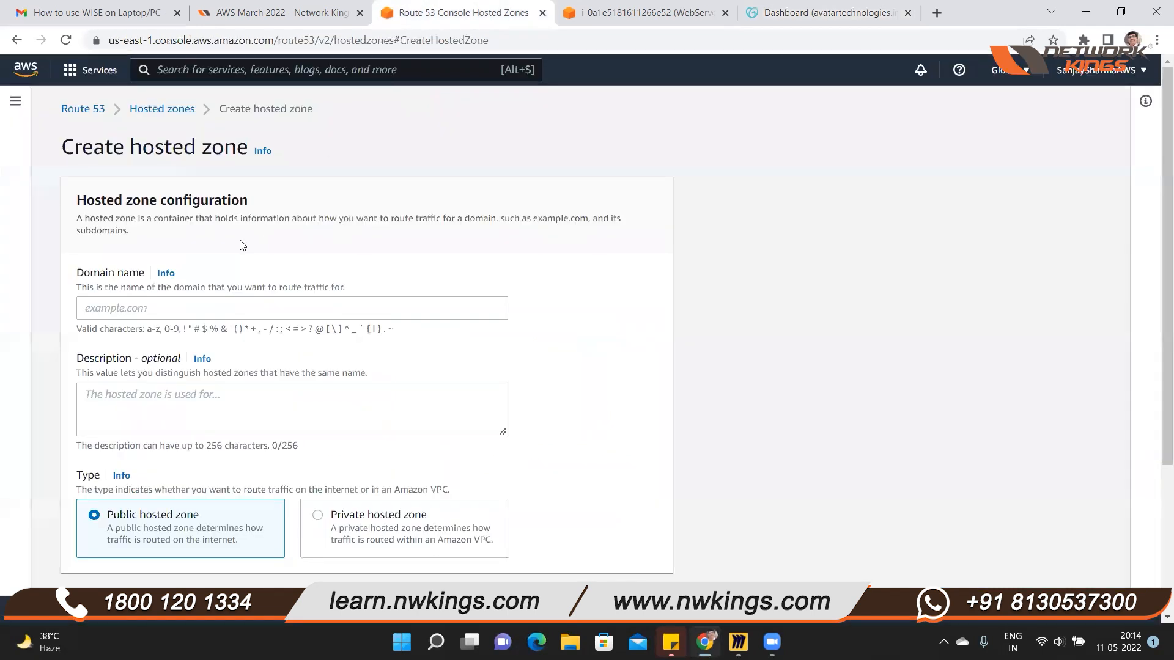
left_click(153, 302)
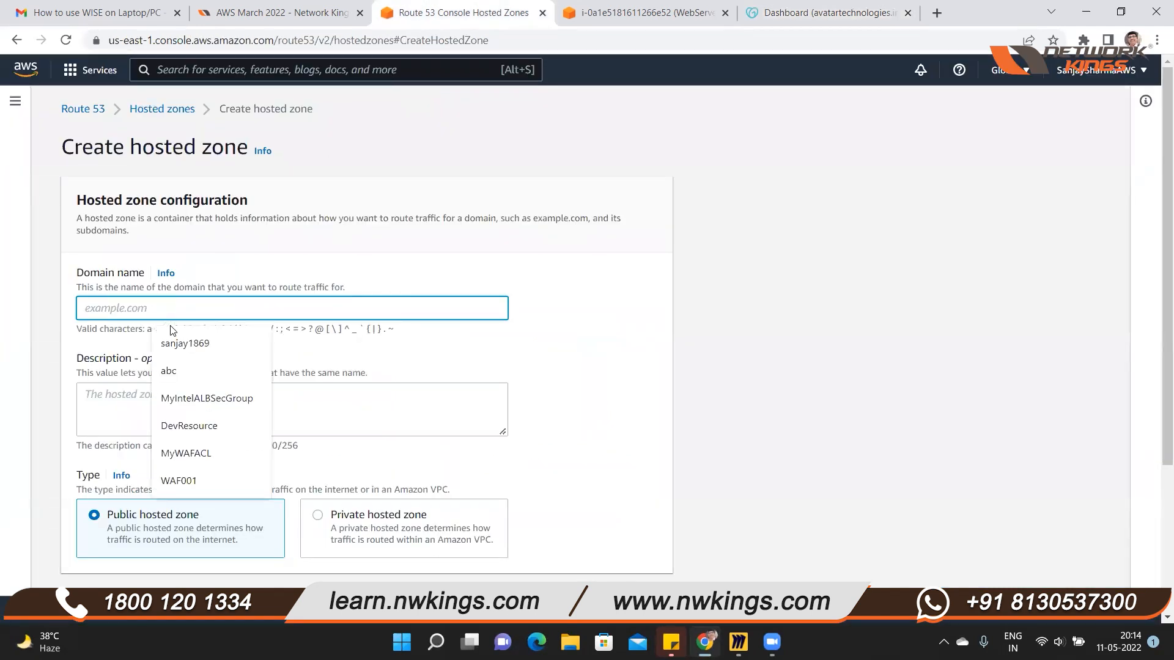
key("ctrl+v")
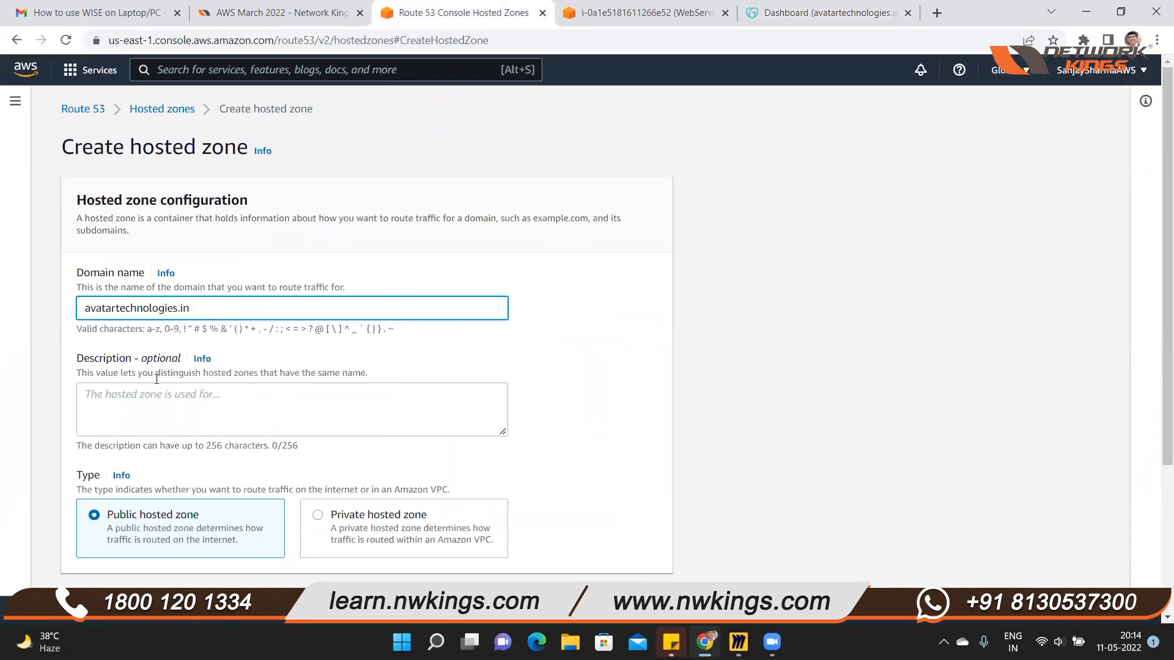
Describe the hosted zone as demo, use the Public hosted zone type, and create it
left_click(154, 404)
type("demo")
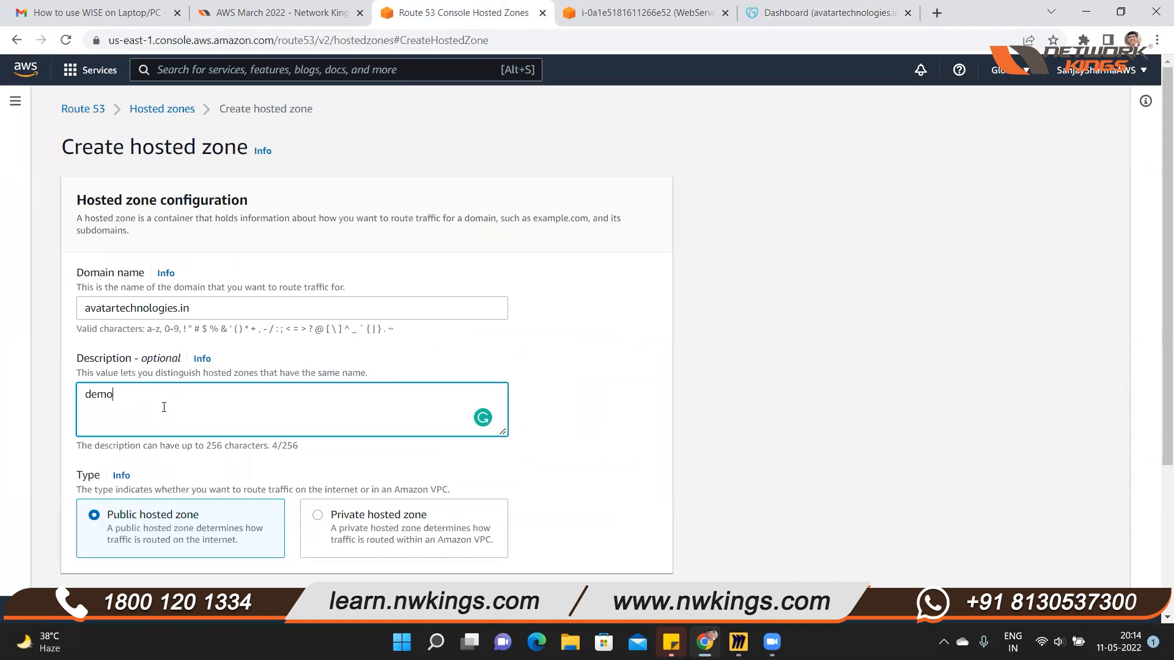
scroll(503, 463, "down", 3)
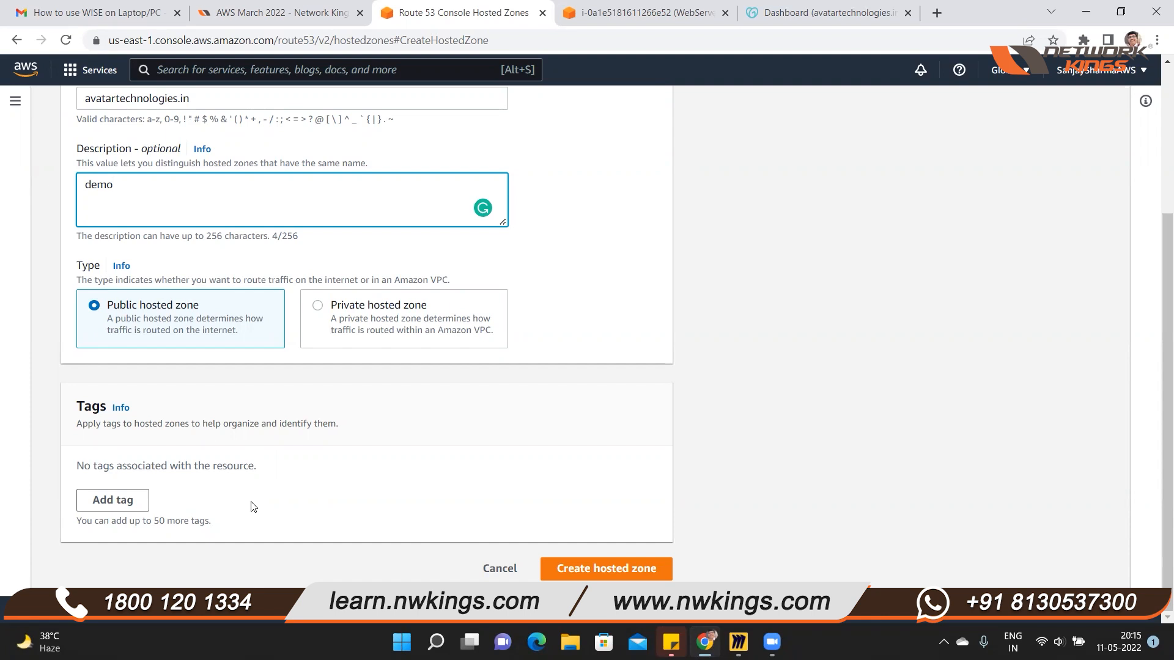
left_click(191, 316)
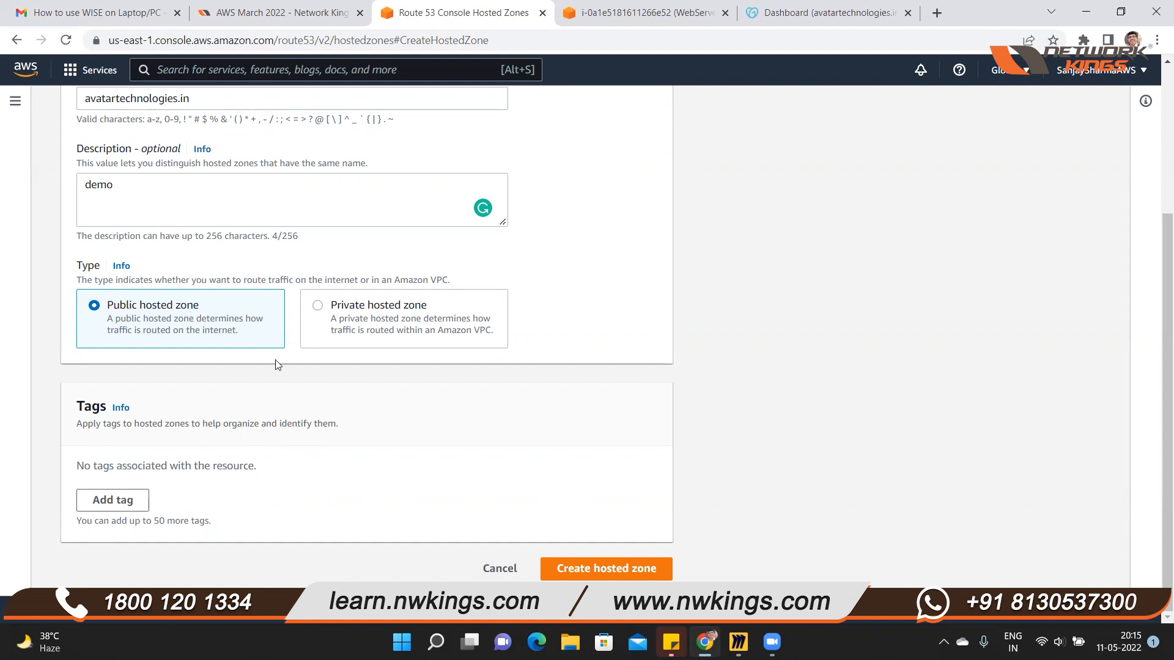
left_click(624, 569)
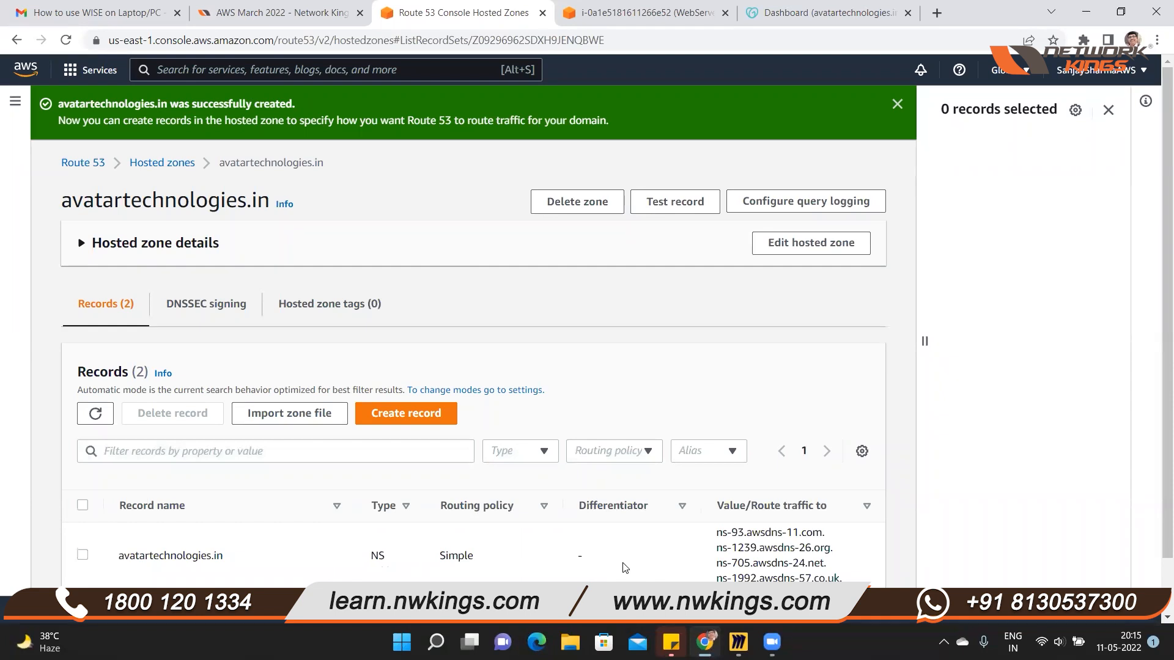
Examine the hosted zone's NS and SOA records, selecting both and highlighting their types and the NS record's name server values
scroll(587, 527, "down", 1)
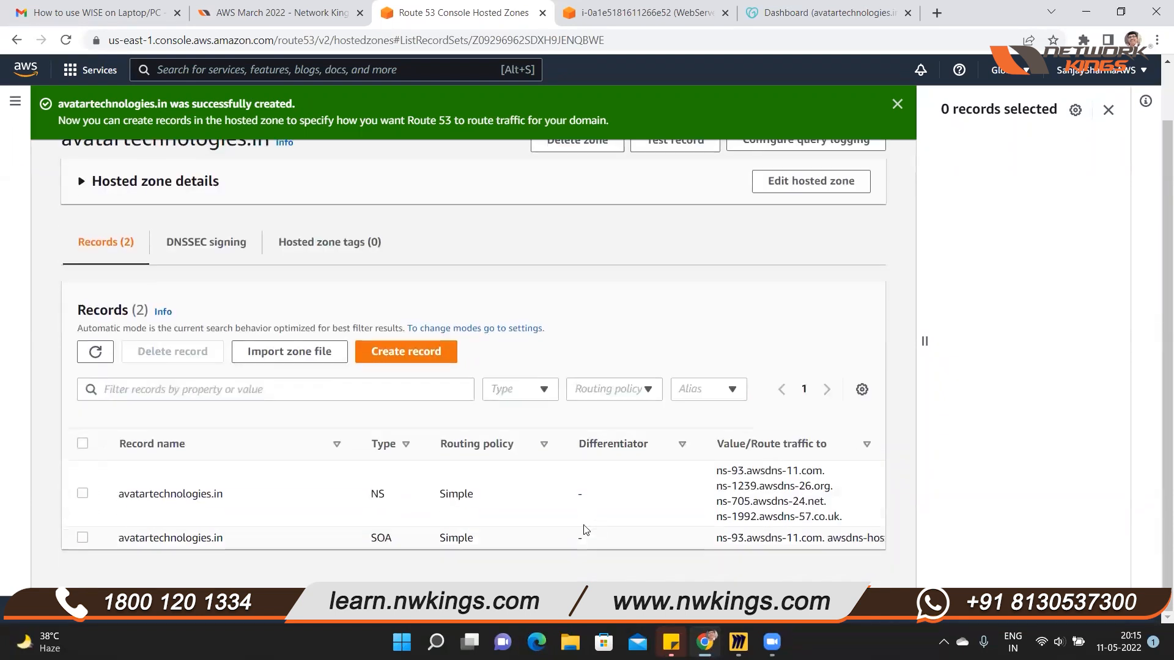
left_click(82, 492)
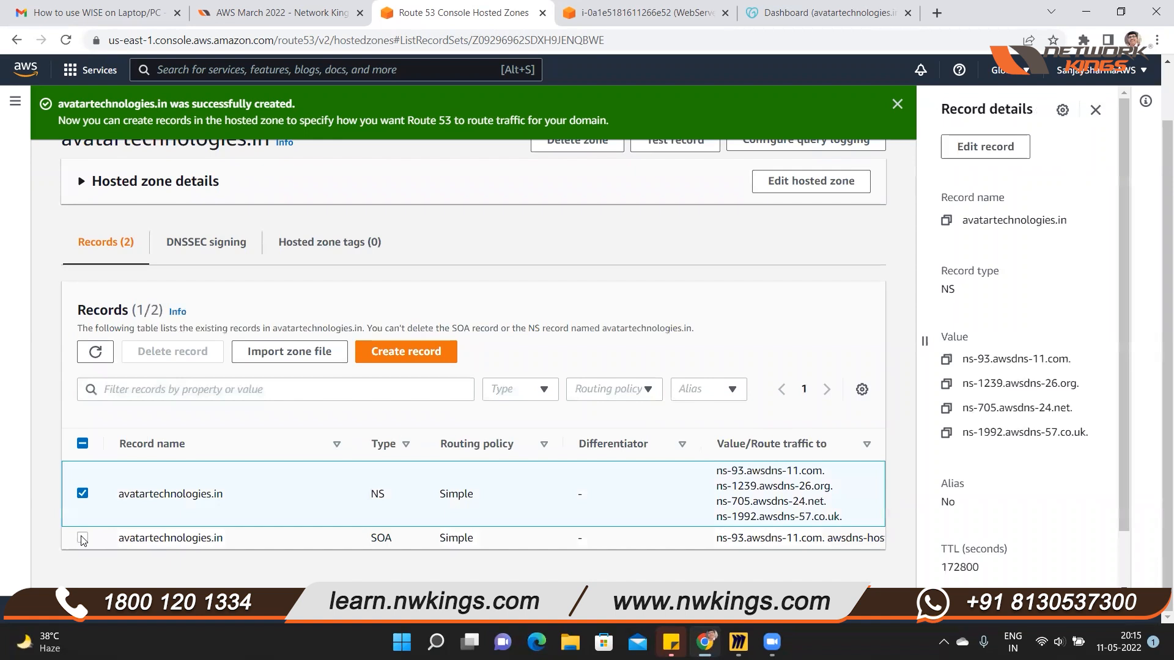
left_click(82, 537)
left_click_drag(371, 493, 387, 497)
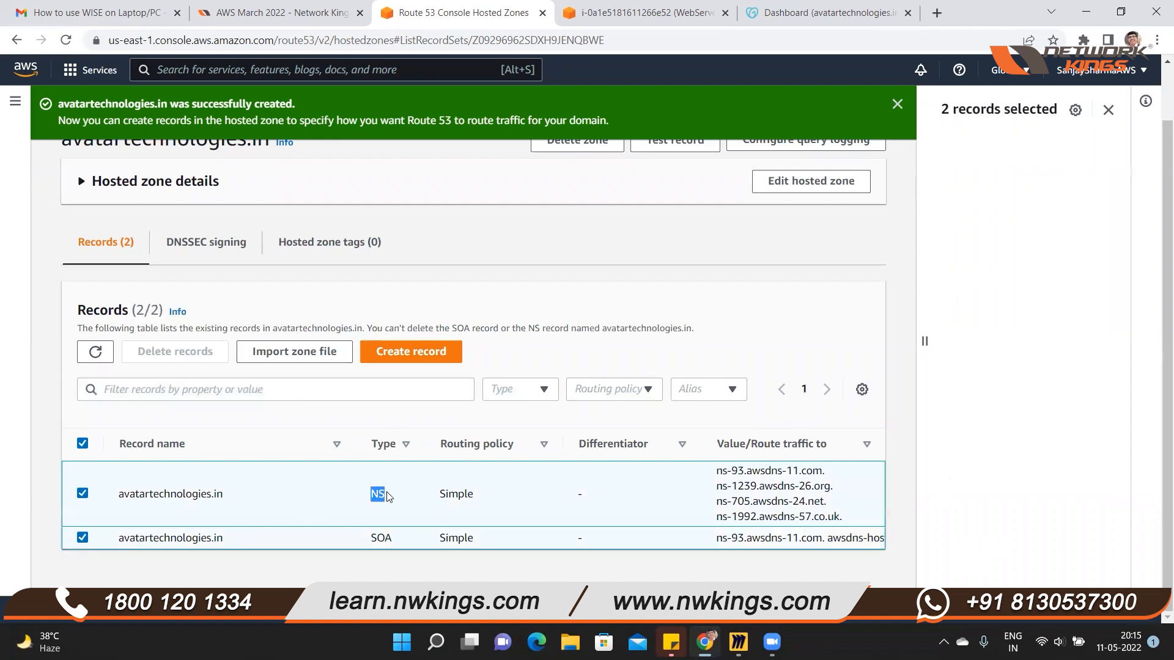
left_click(296, 574)
left_click_drag(369, 535, 397, 539)
left_click_drag(369, 496, 391, 504)
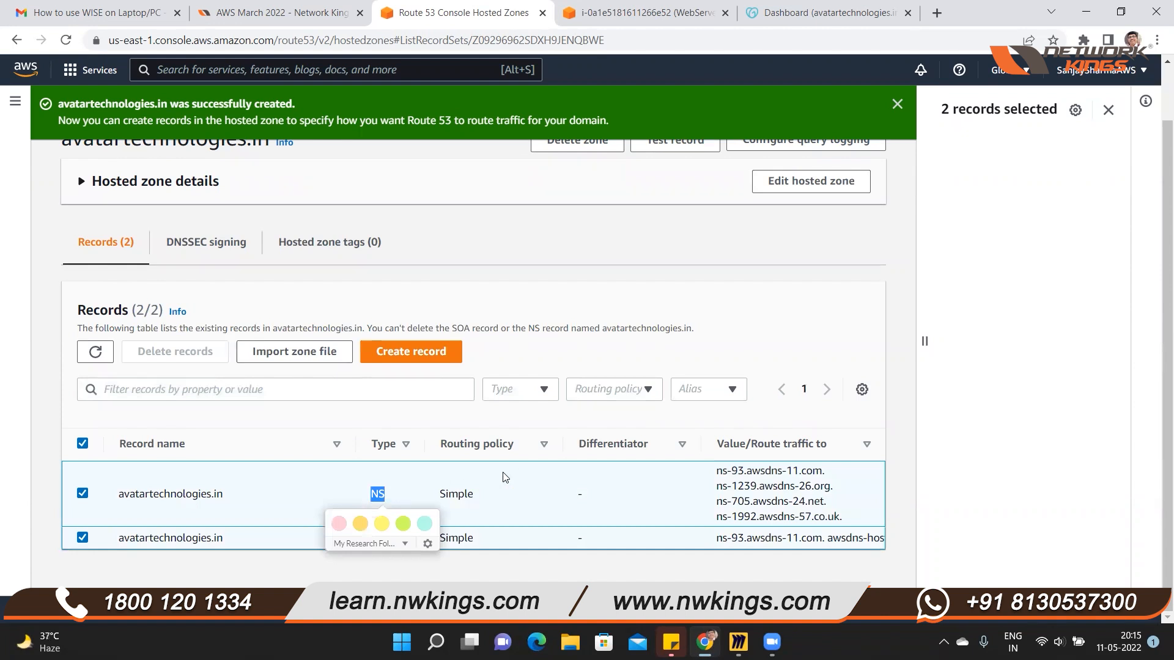
mouse_move(716, 471)
left_mouse_down()
mouse_move(835, 478)
mouse_move(847, 518)
left_mouse_up()
key("ctrl+c")
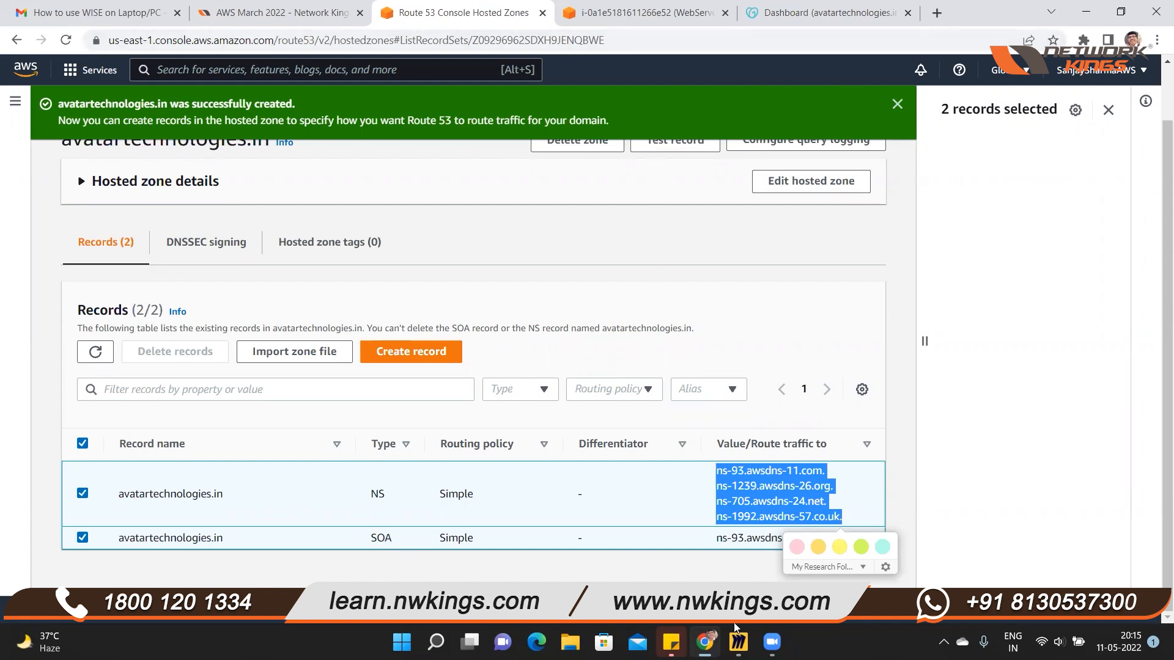
Switch to Miro, paste the four copied name server values beside the NS label, and set their font size to 14
left_click(738, 642)
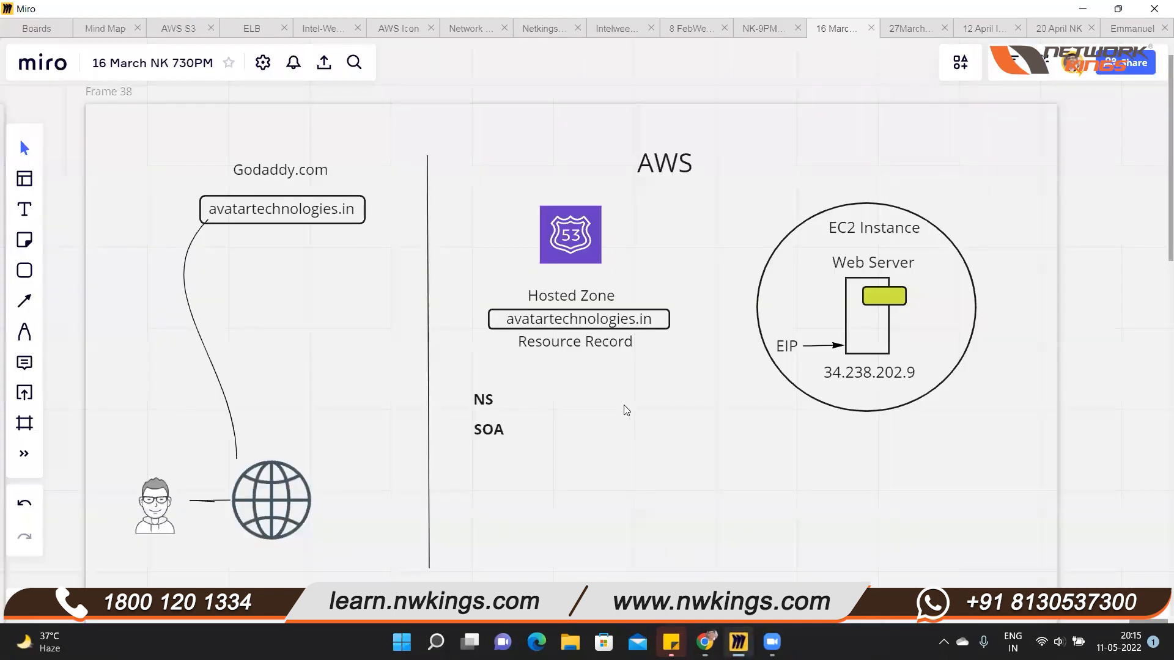
key("ctrl+v")
left_click_drag(676, 422, 665, 397)
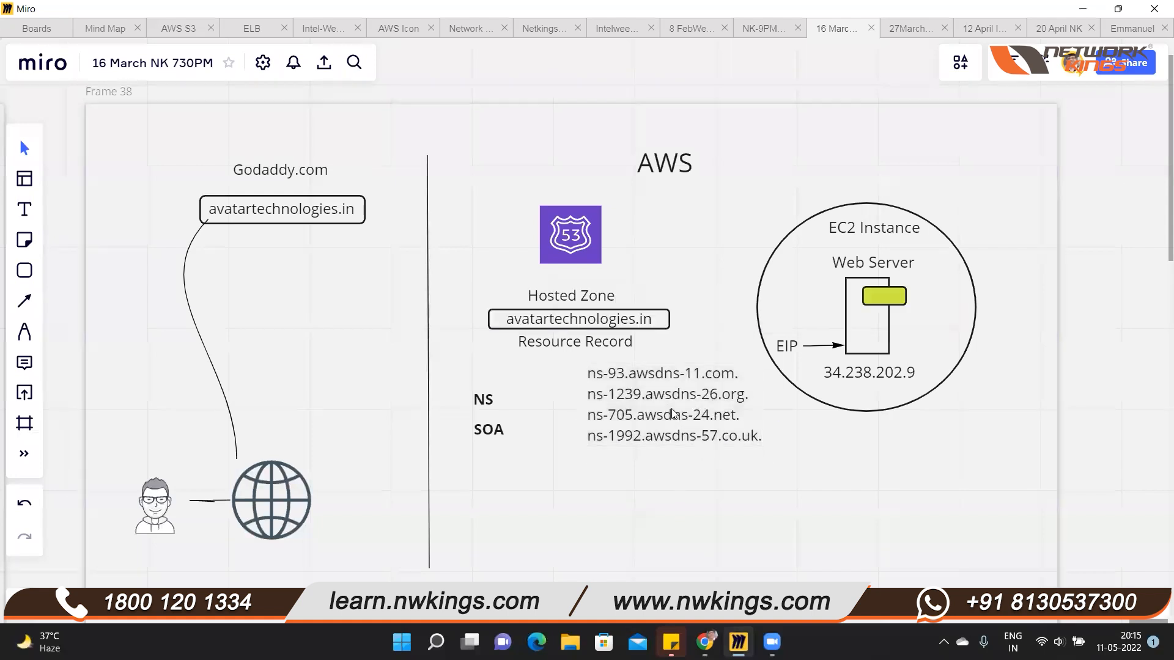
left_click(587, 300)
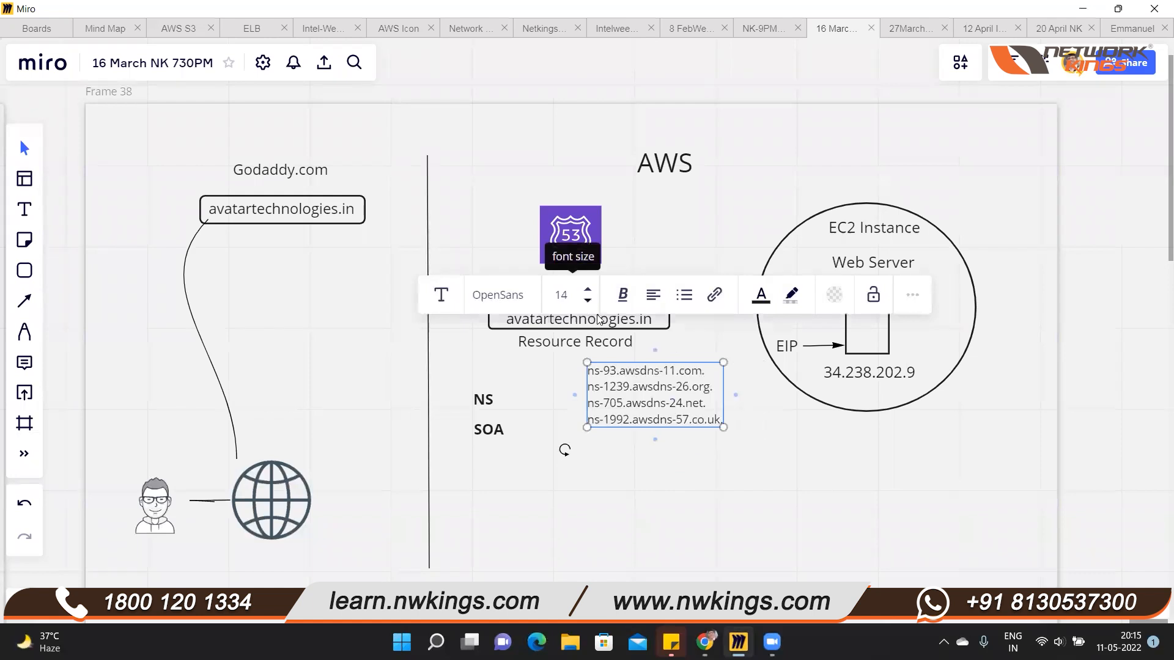
Connect the NS label to the name server list with a horizontal line, adjusting the list's position slightly
left_click_drag(559, 402, 507, 407)
left_click_drag(653, 409, 654, 415)
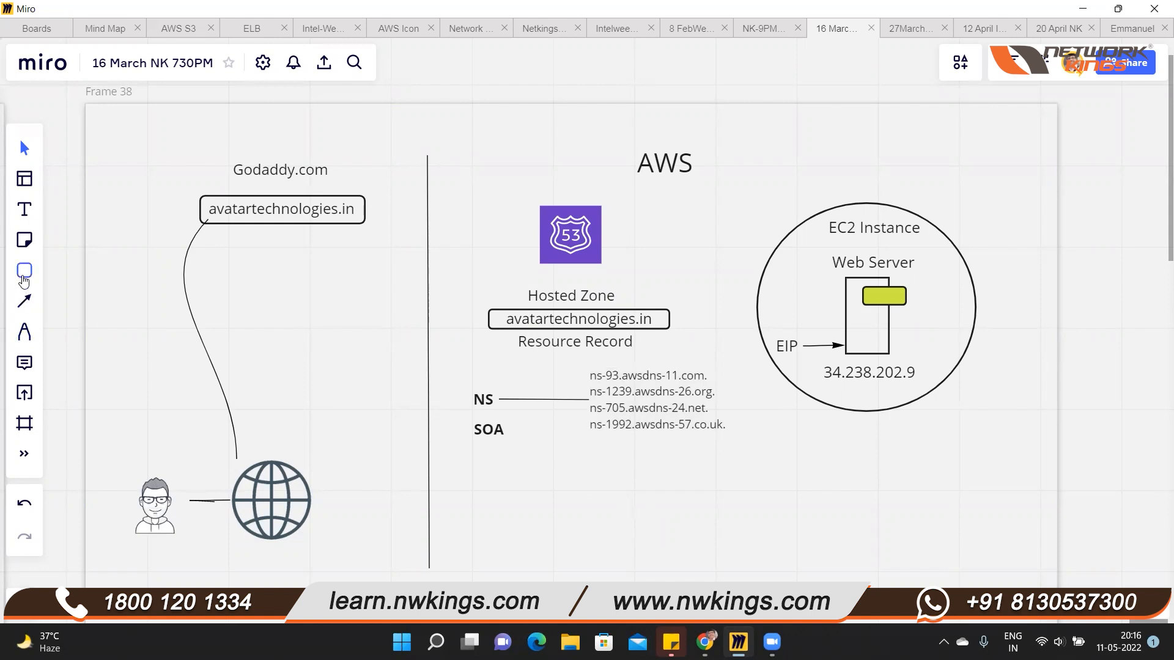
left_click(23, 274)
left_click(111, 221)
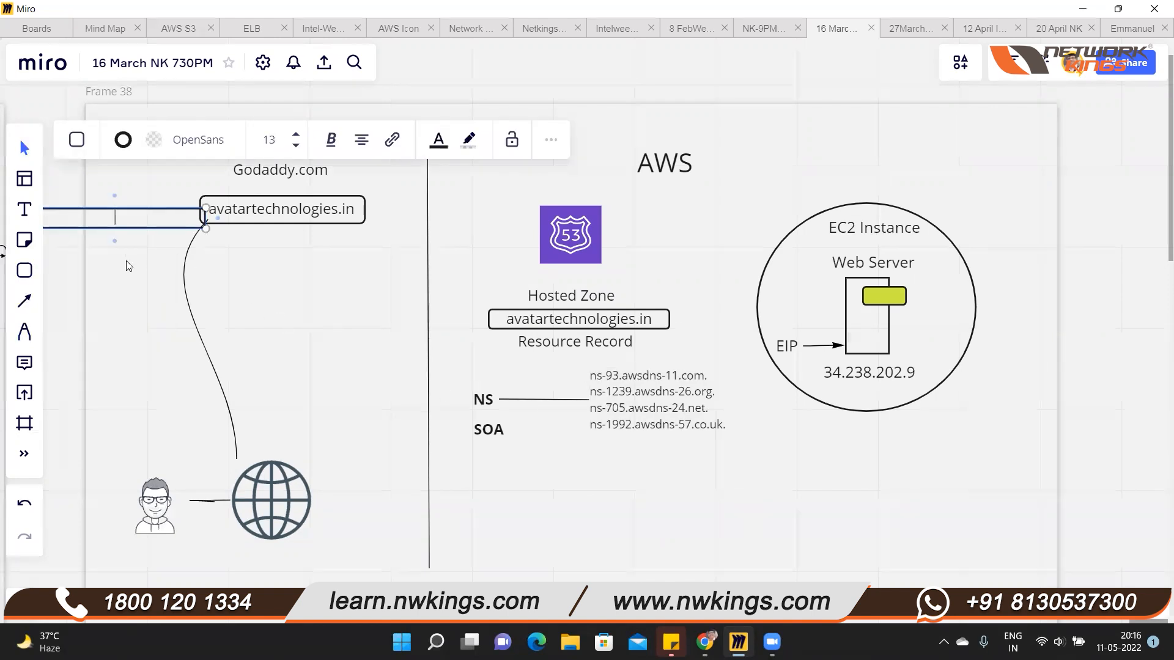
left_click(158, 226)
key("Delete")
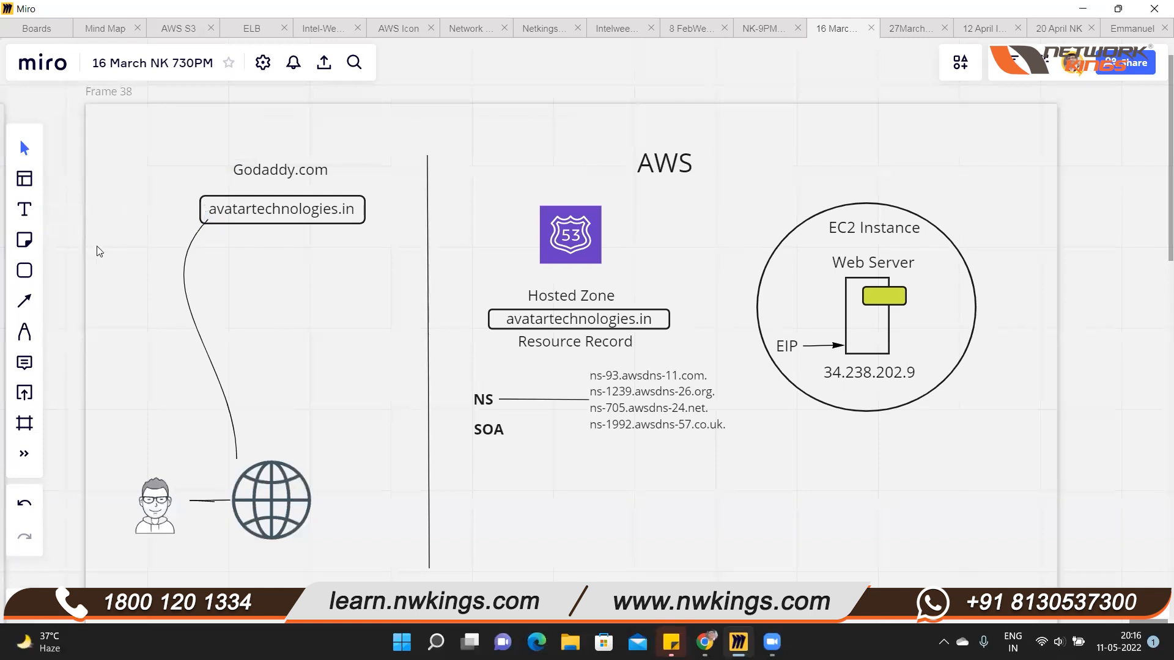
Draw a rounded rectangle around the four name server values next to the NS label
left_click(17, 275)
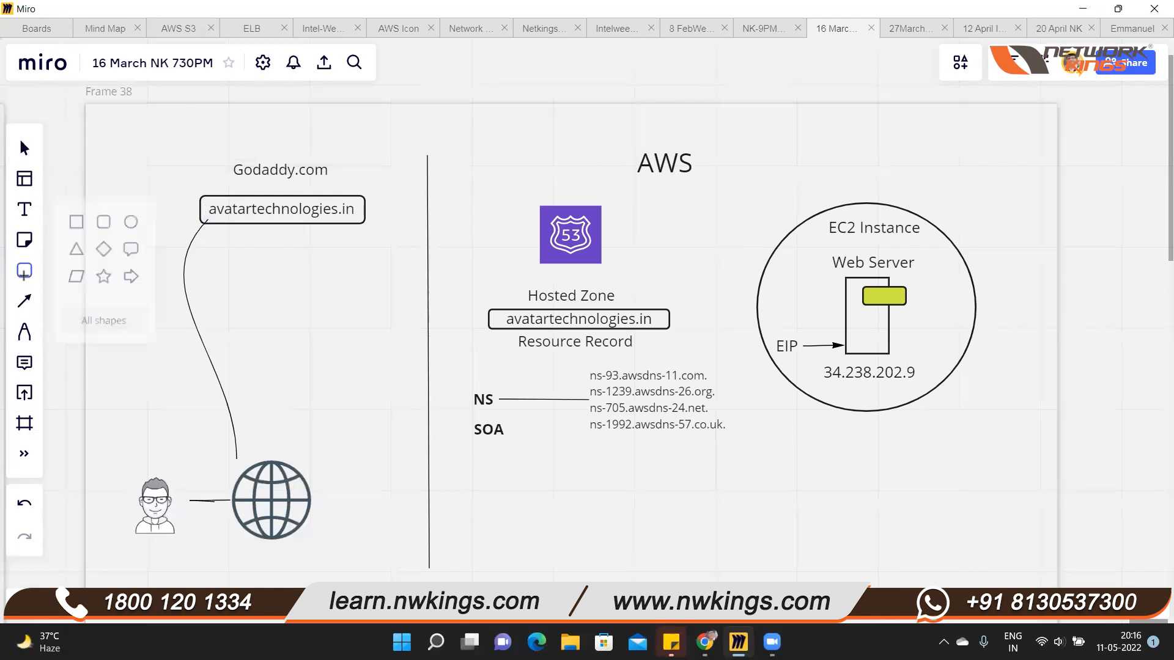
left_click(81, 208)
left_click_drag(581, 366, 735, 439)
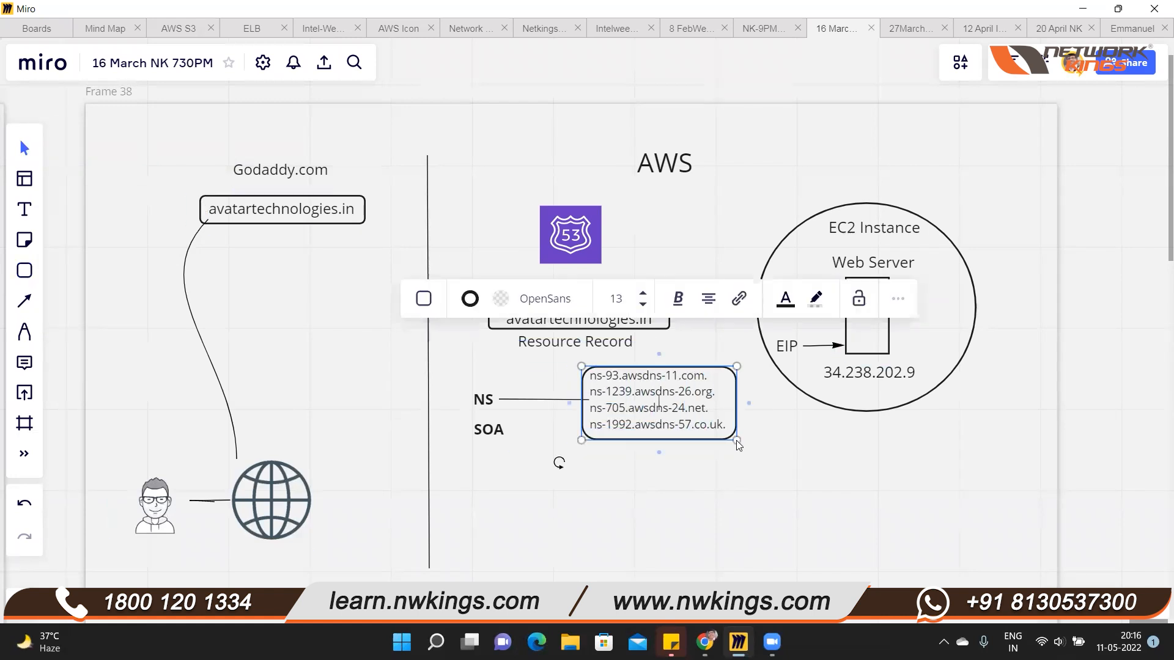
Select all the name server text inside the rounded rectangle and open its text colour choices
left_click(713, 426)
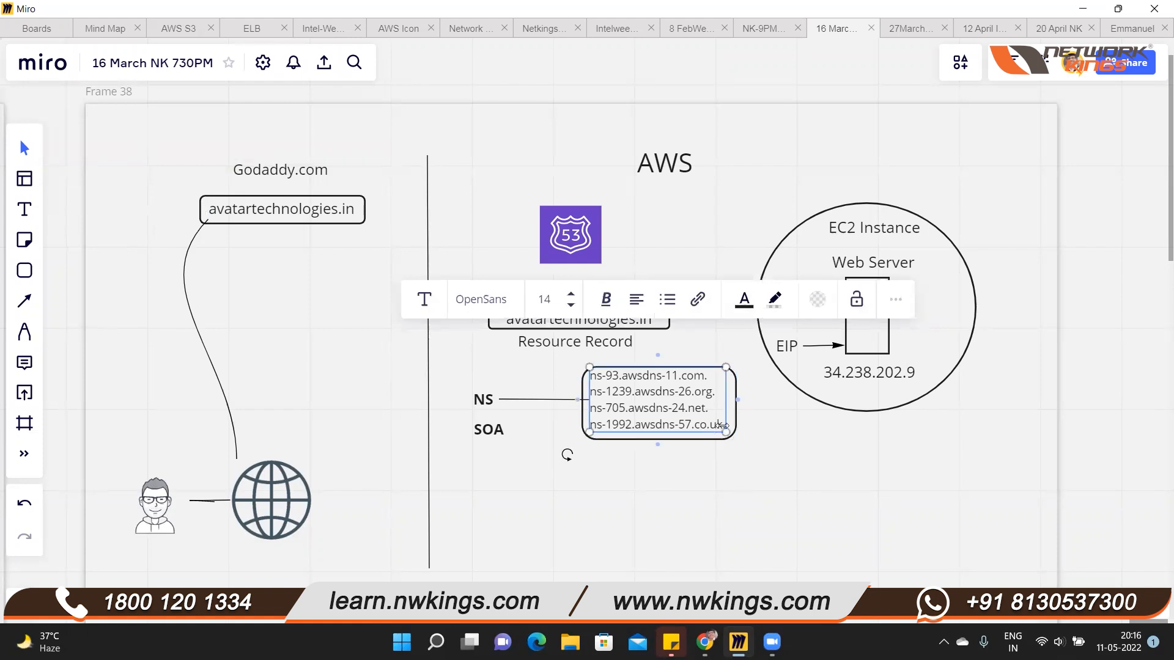
double_click(618, 391)
left_click_drag(591, 374, 727, 428)
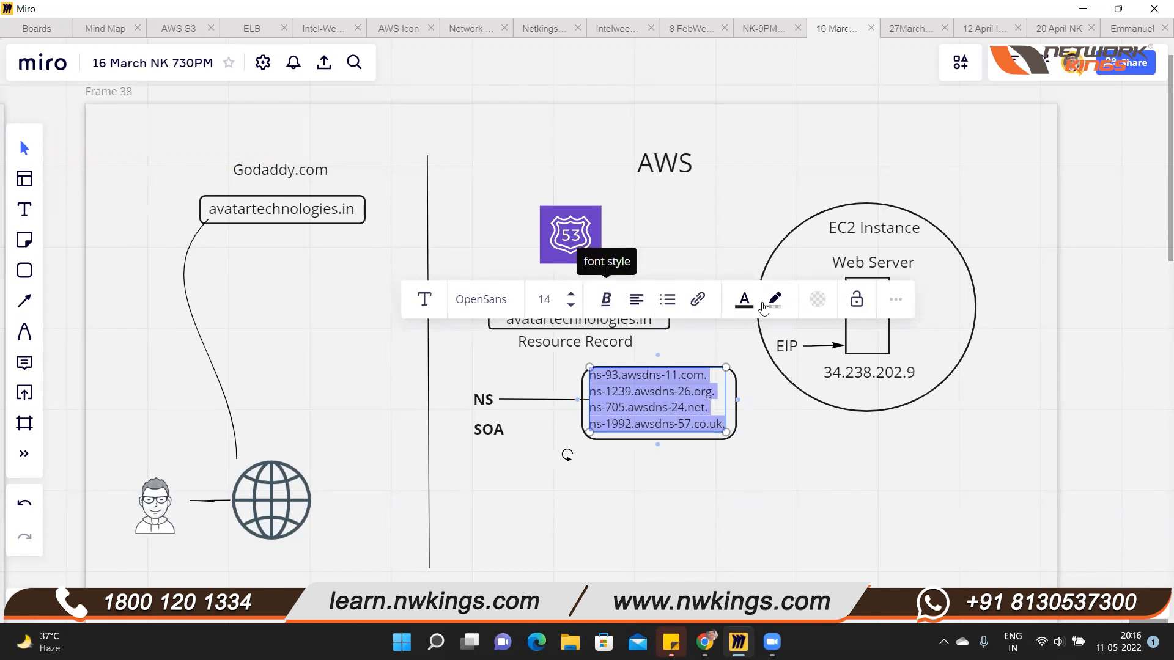
left_click(743, 305)
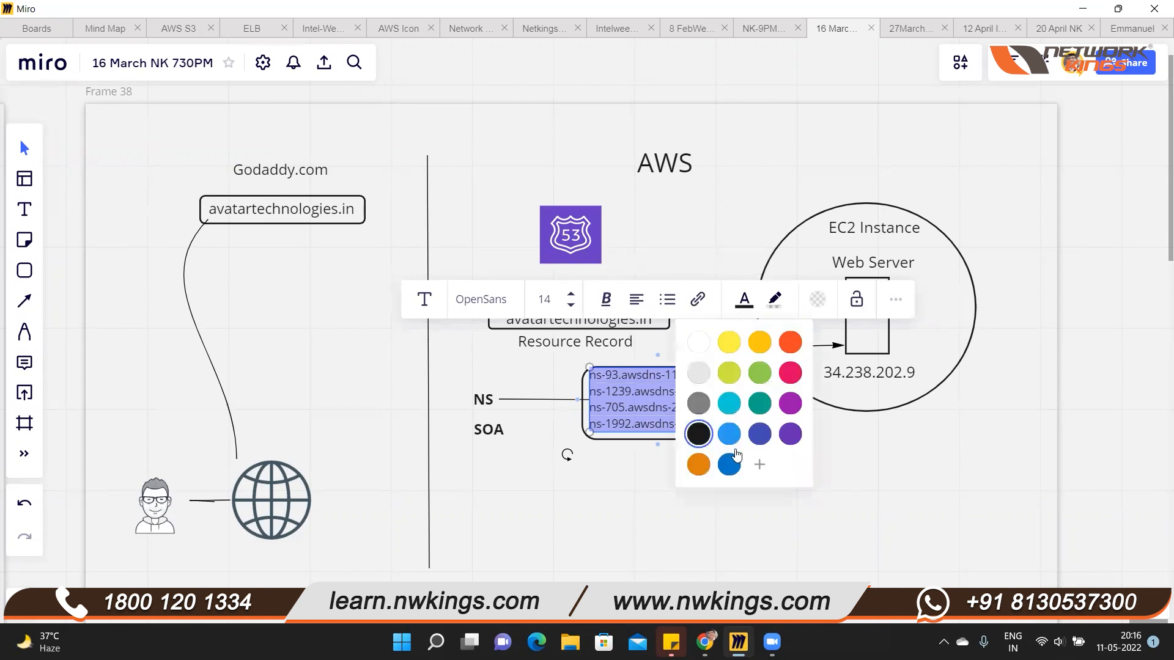
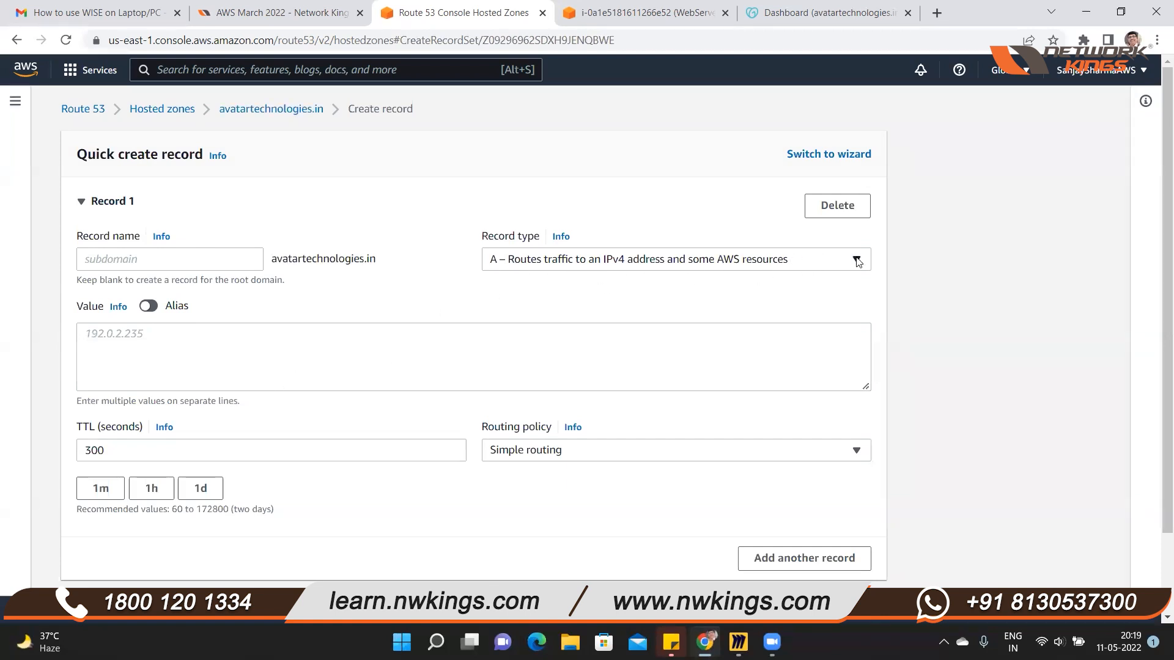
Choose record type A, routing traffic to an IPv4 address and some AWS resources, for the new avatartechnologies.in record
left_click(856, 261)
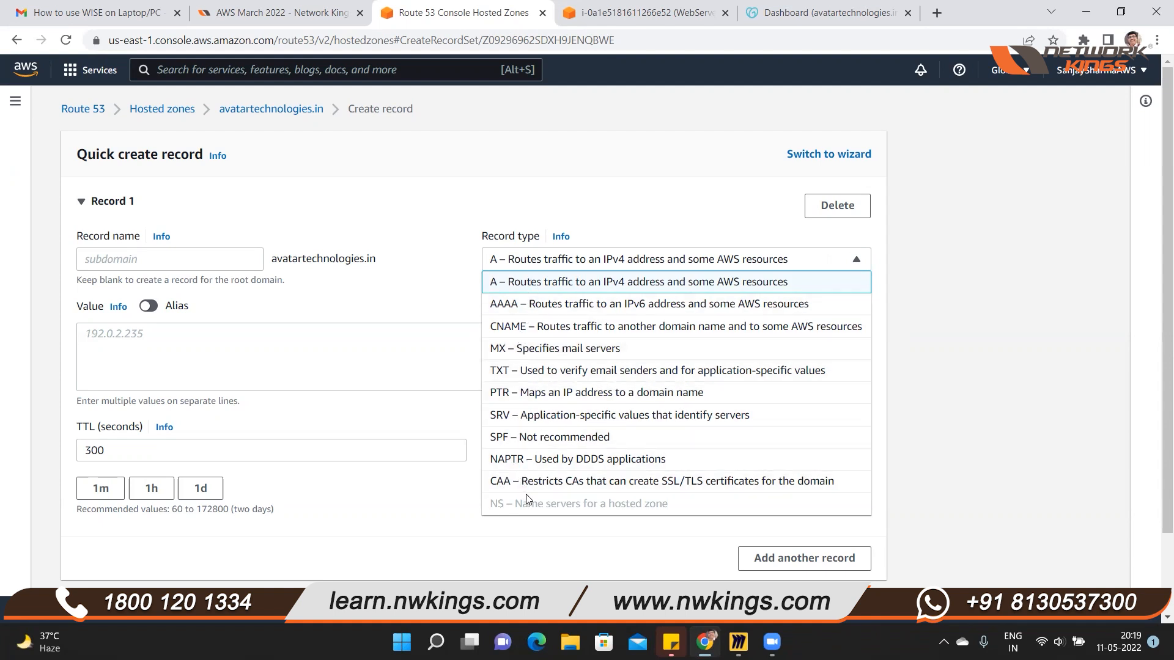
left_click(524, 282)
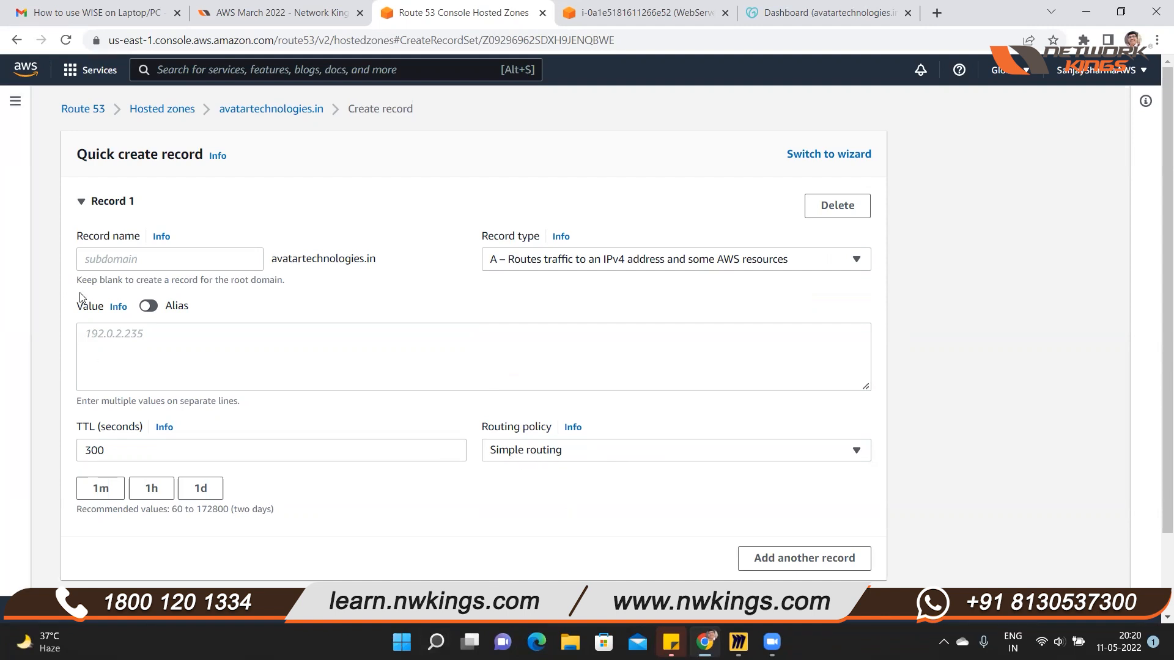
left_click(103, 339)
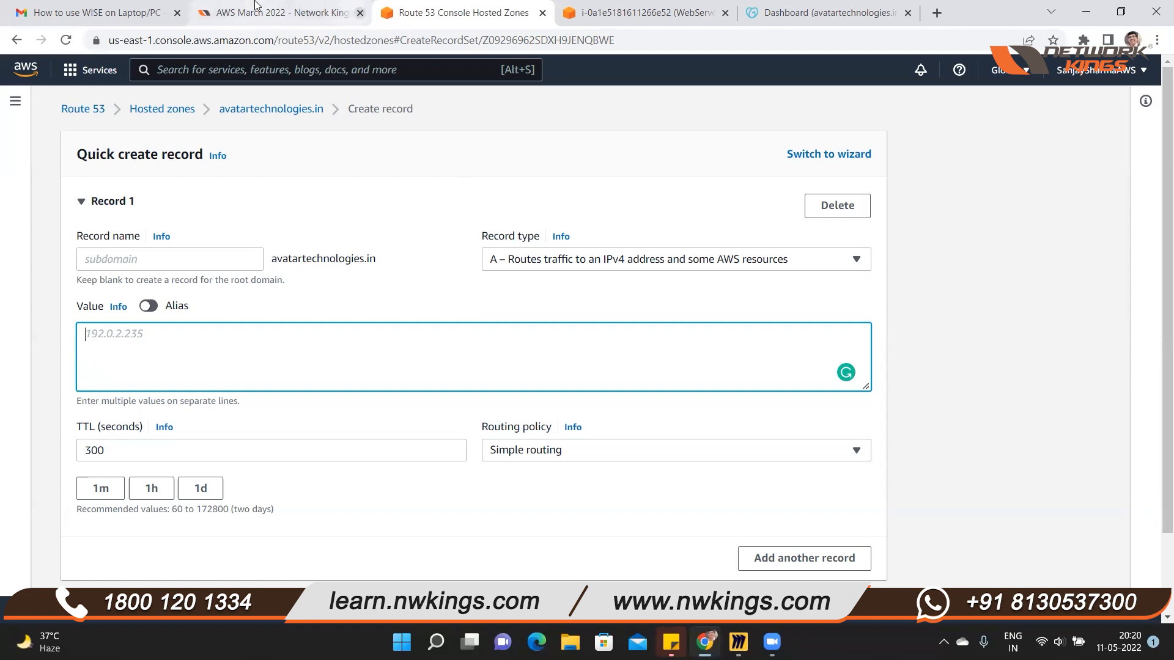
Duplicate the Route 53 record creation tab and open the list of running EC2 instances in one of the two tabs
right_click(432, 14)
left_click(459, 124)
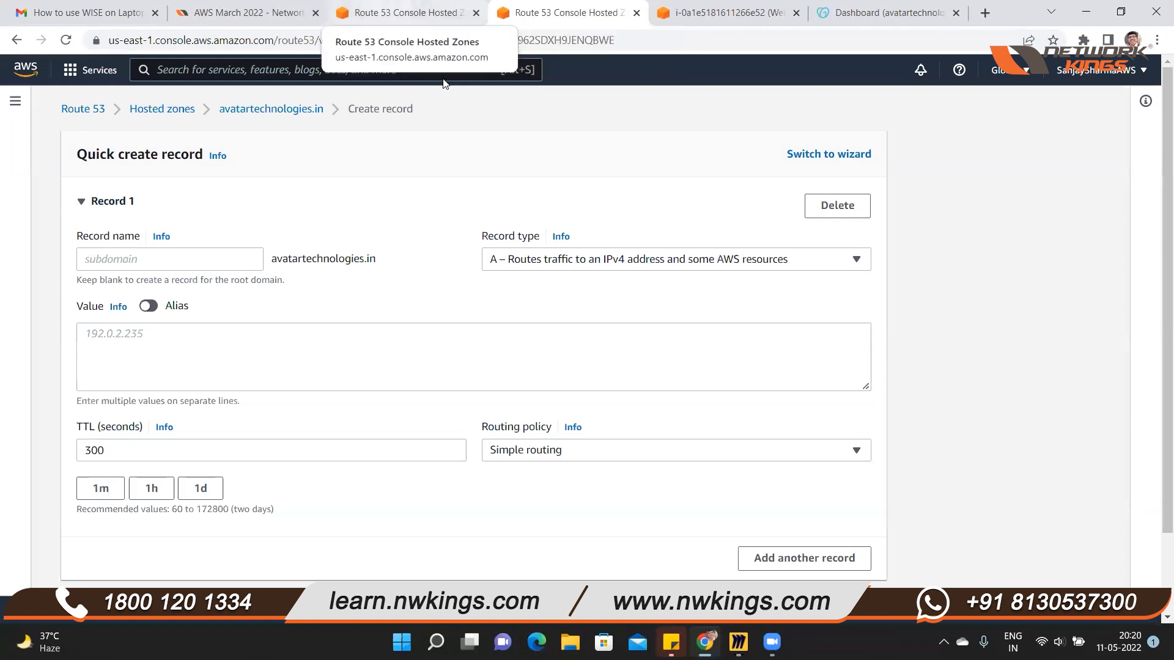
key("ctrl+shift+Tab")
key("ctrl+Tab")
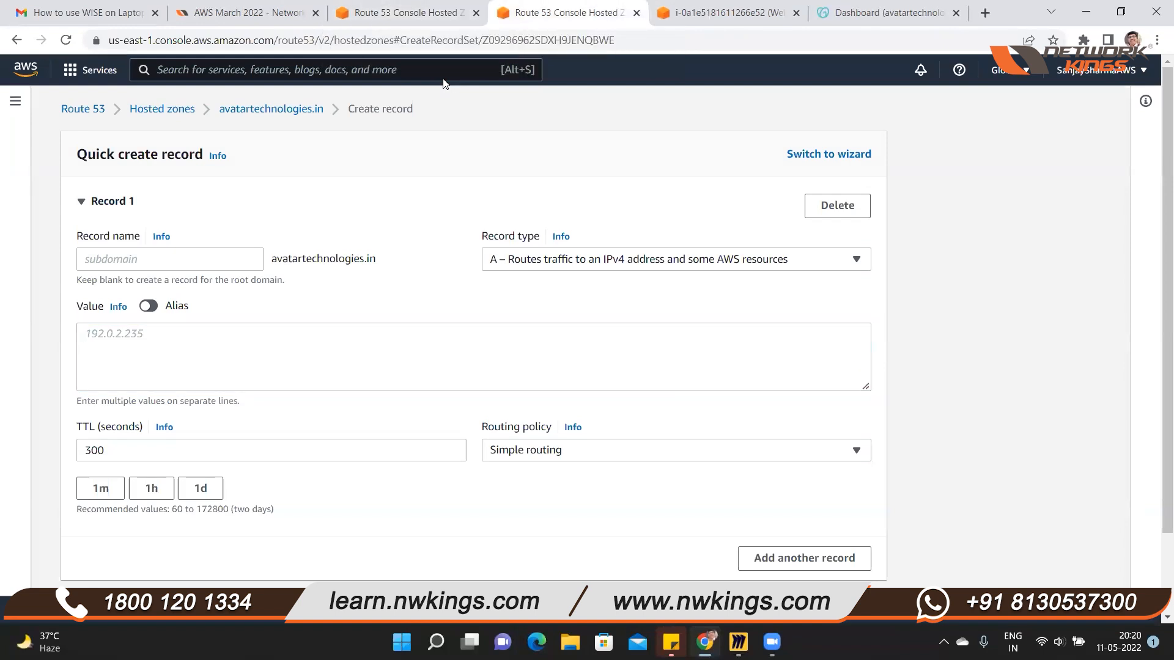
right_click(541, 13)
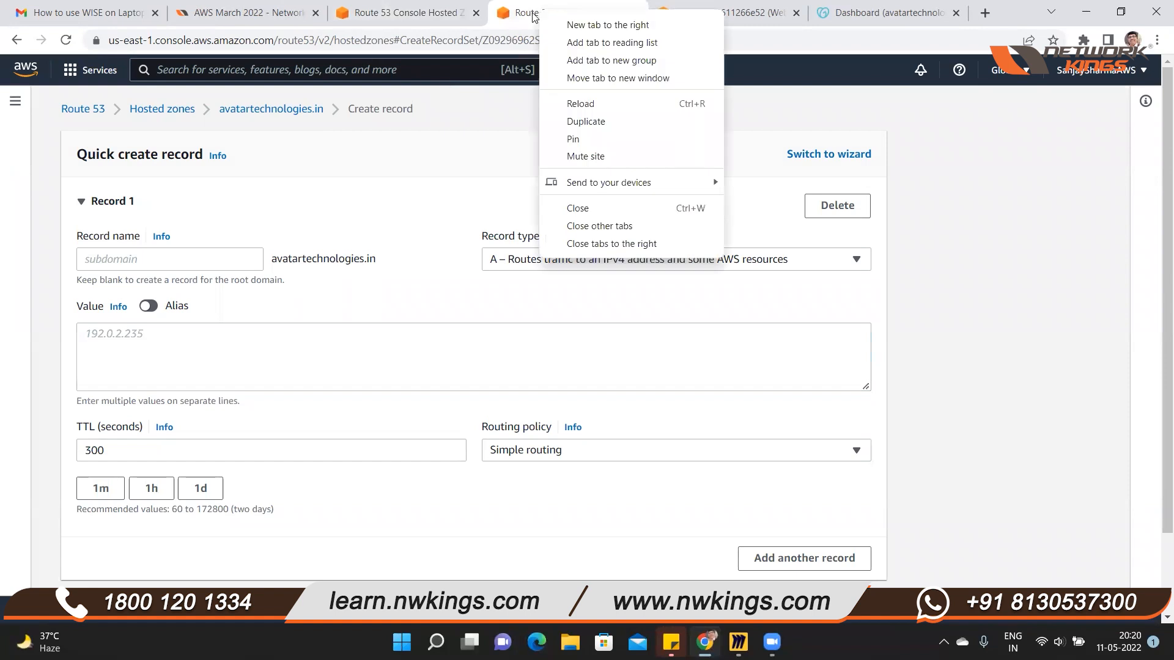
left_click(70, 72)
left_click(359, 247)
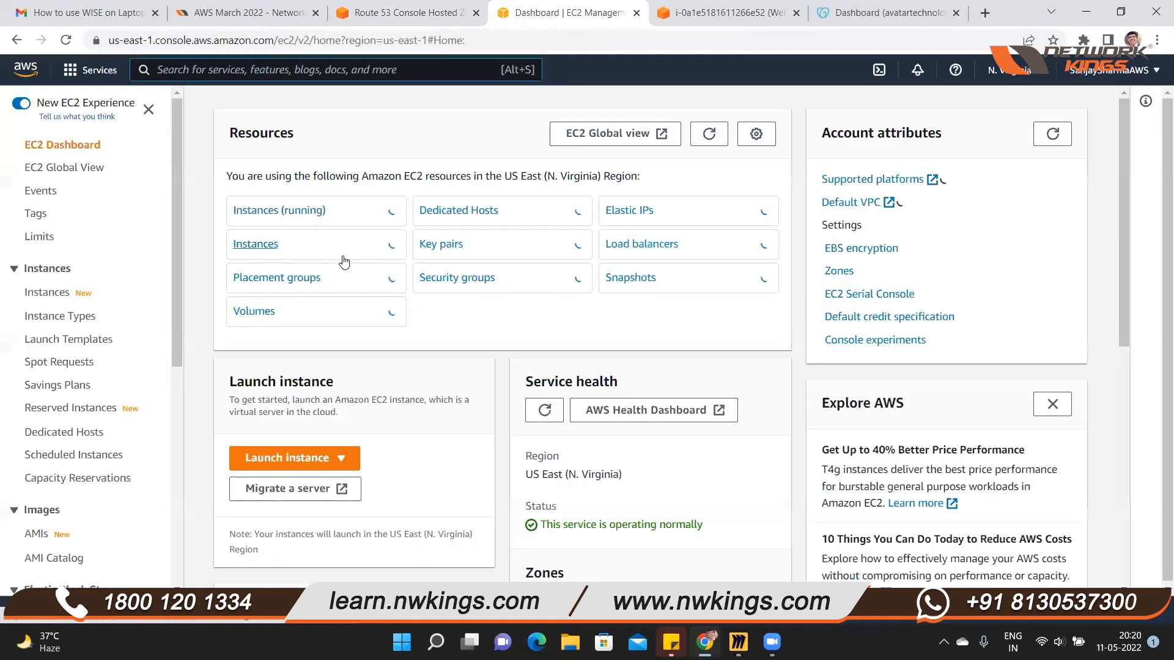
left_click(306, 217)
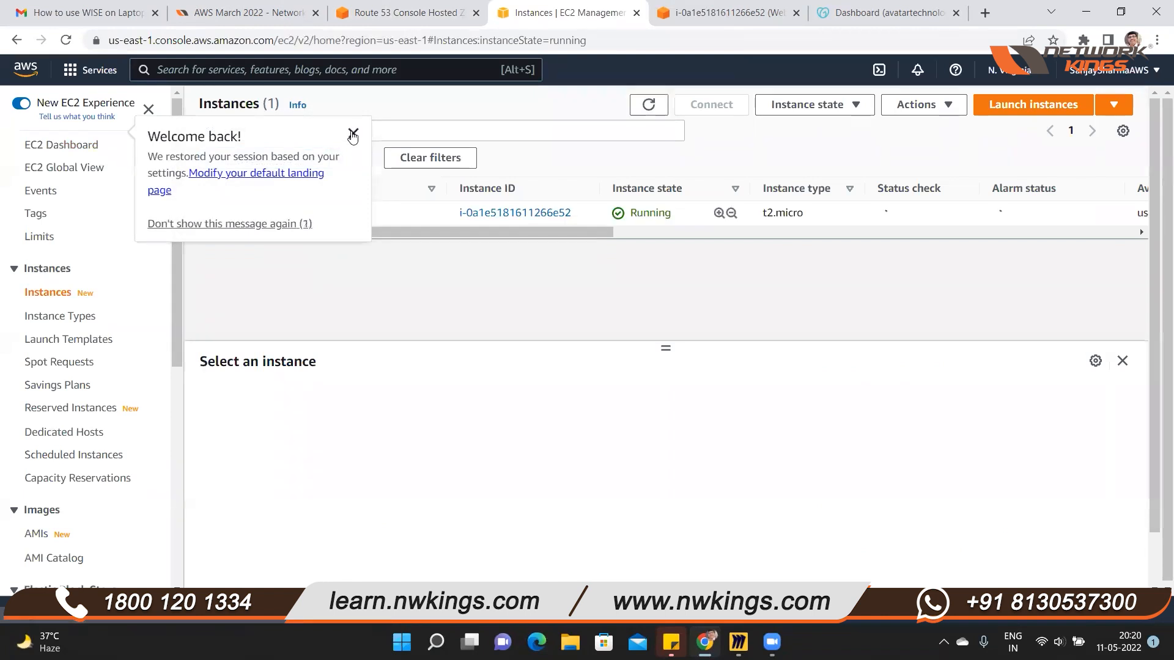
Dismiss the welcome message, select the WebServer instance and copy its public IPv4 address
left_click(353, 133)
left_click(207, 216)
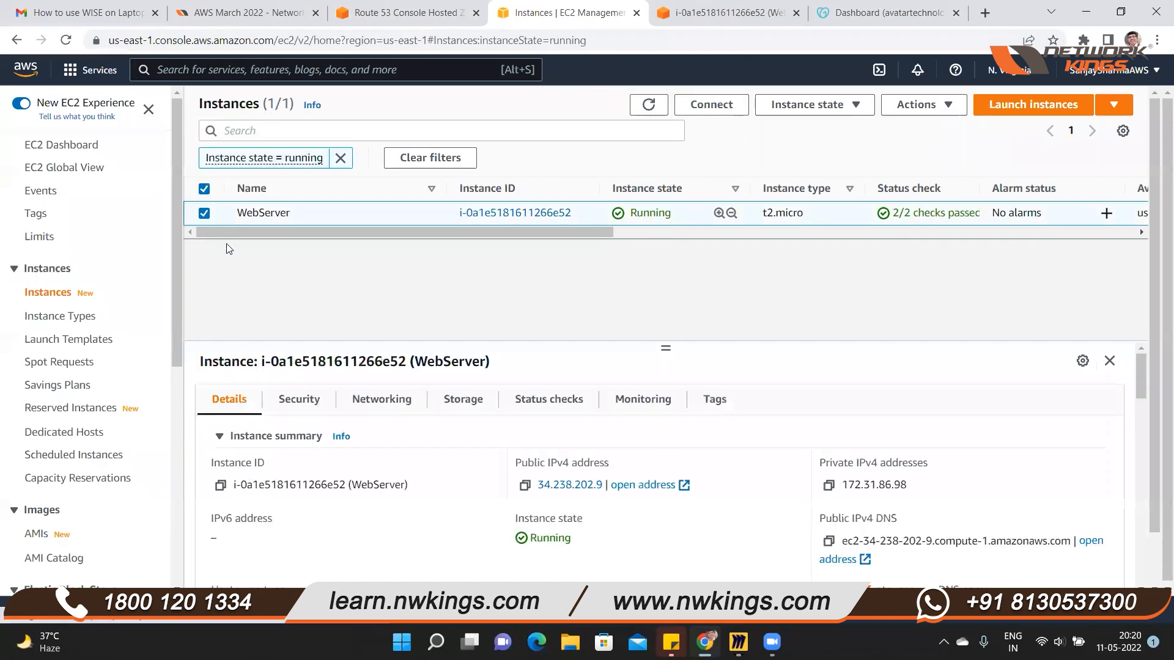
left_click(524, 487)
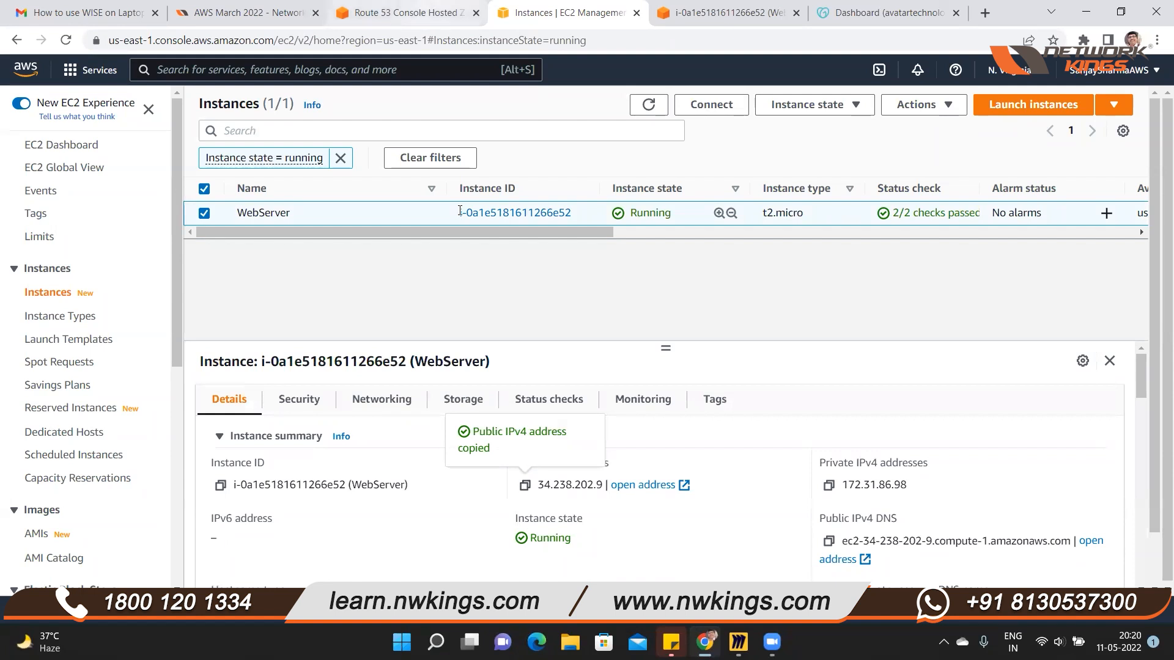
Return to the Route 53 record form and enter 34.238.202.9 as the value of the root domain record
key("ctrl+shift+Tab")
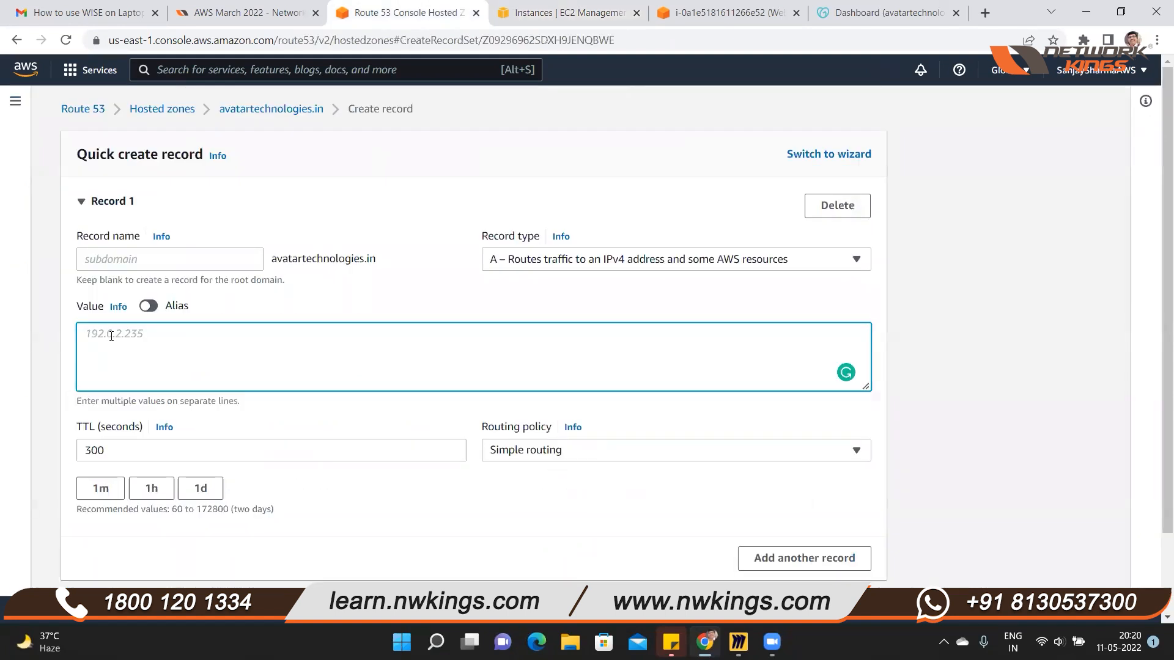
key("ctrl+v")
left_click_drag(385, 260, 270, 257)
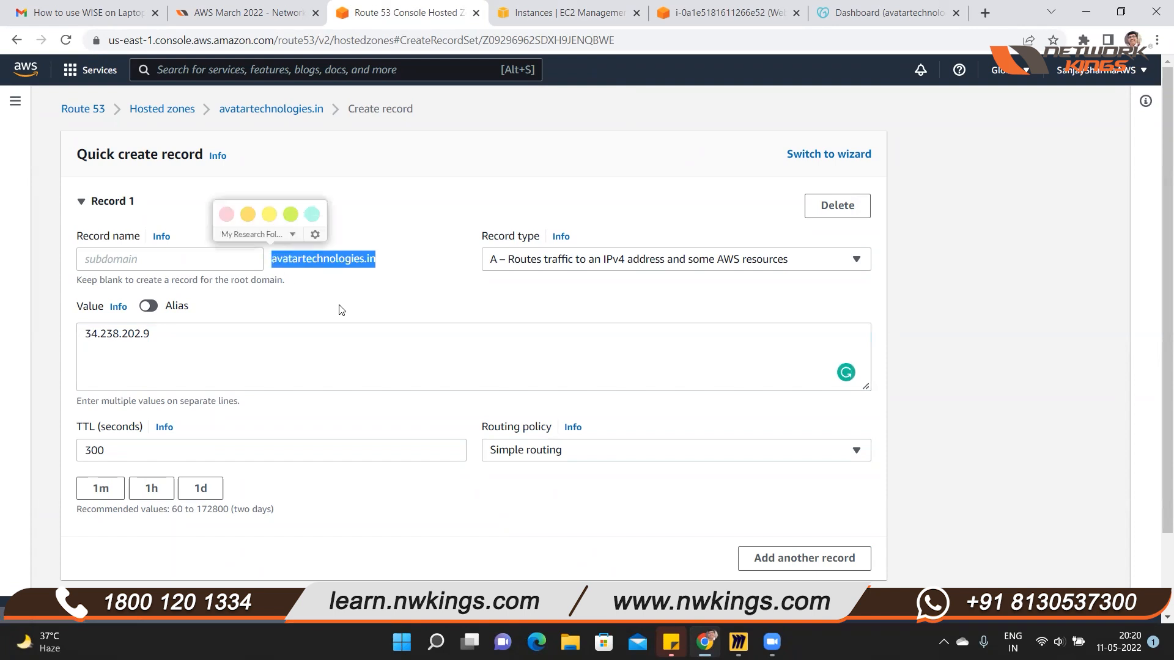
left_click(389, 275)
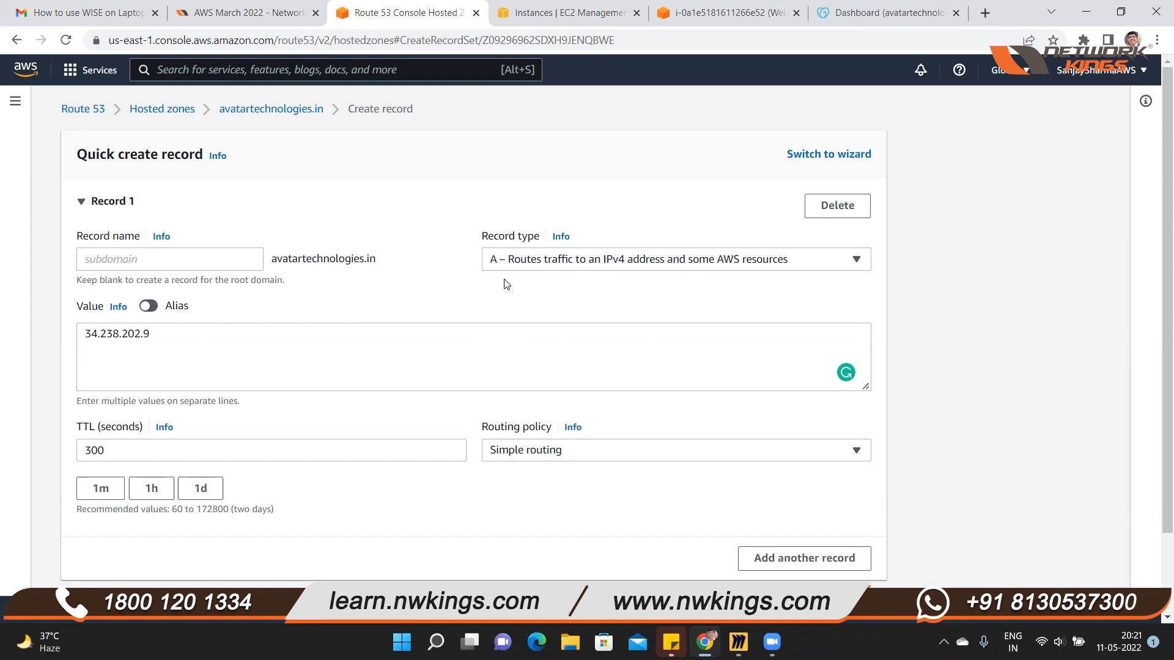
left_click_drag(375, 259, 274, 269)
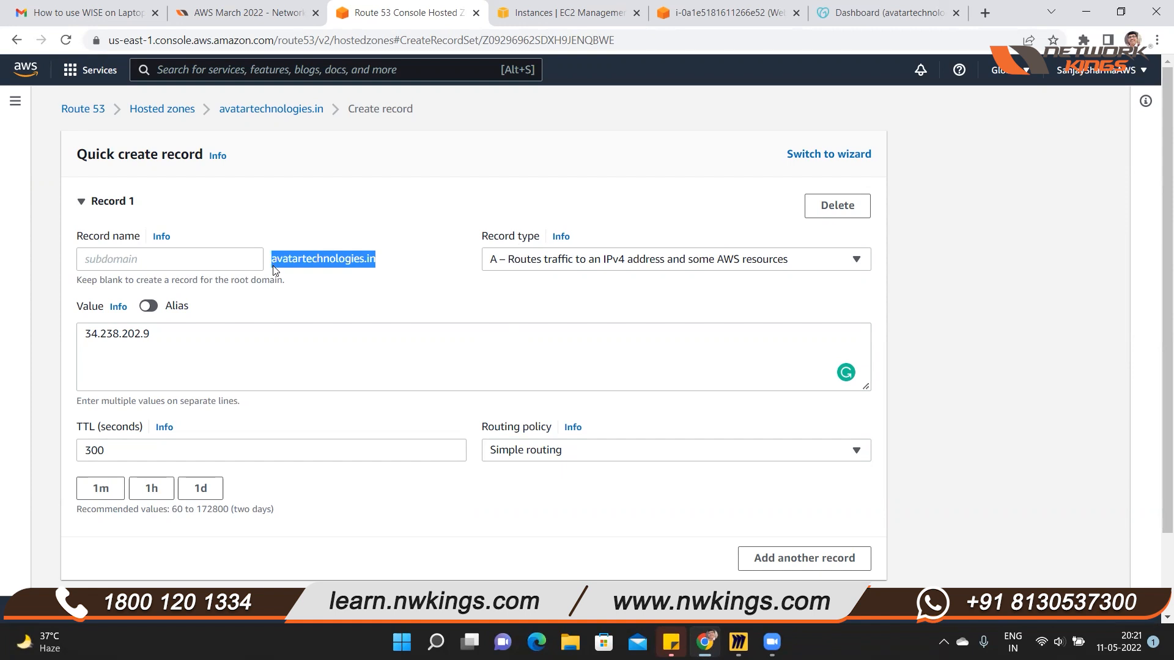
left_click(52, 432)
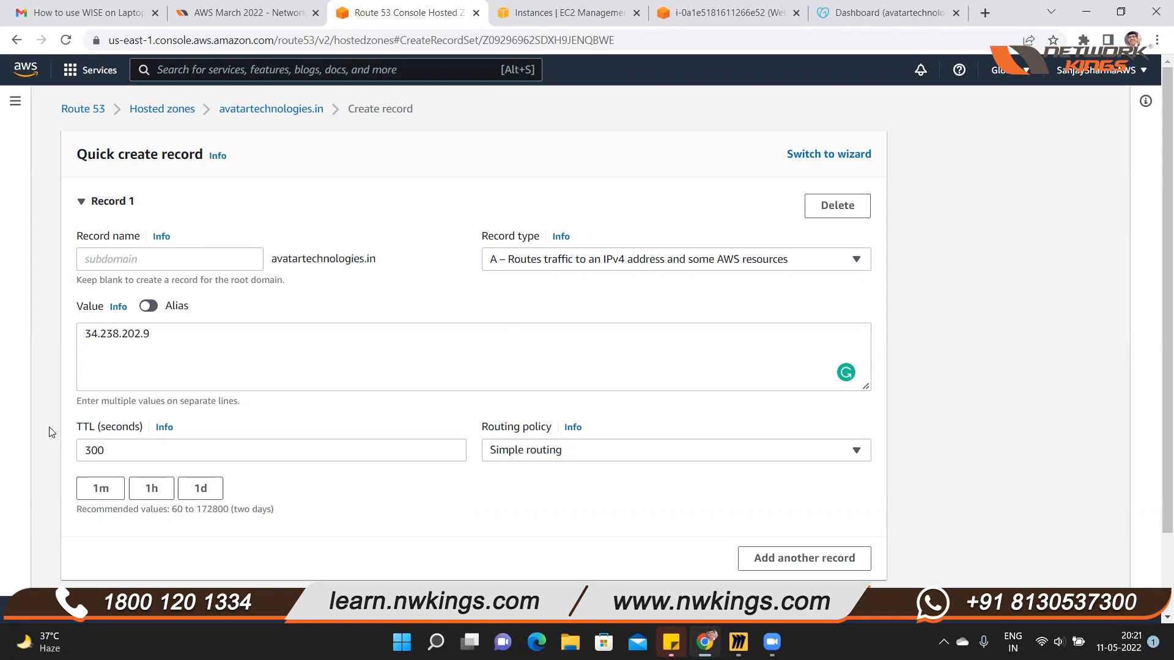
Set the record's TTL to 100 seconds
left_click_drag(79, 432, 140, 433)
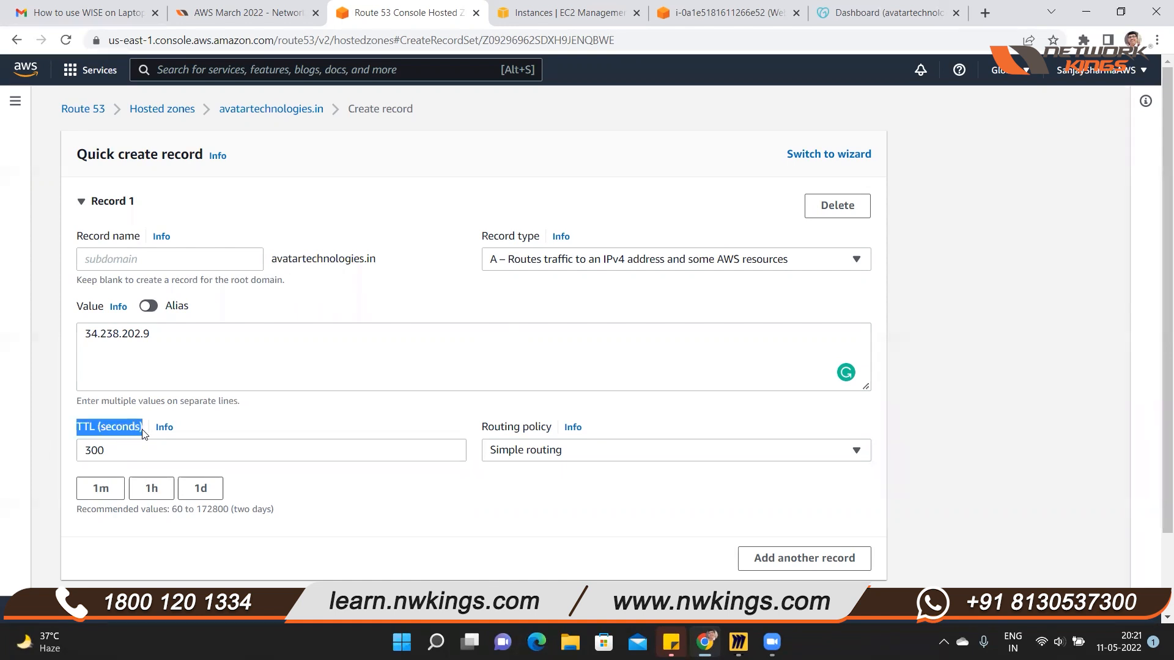
left_click(57, 468)
left_click_drag(110, 451, 81, 450)
type("100")
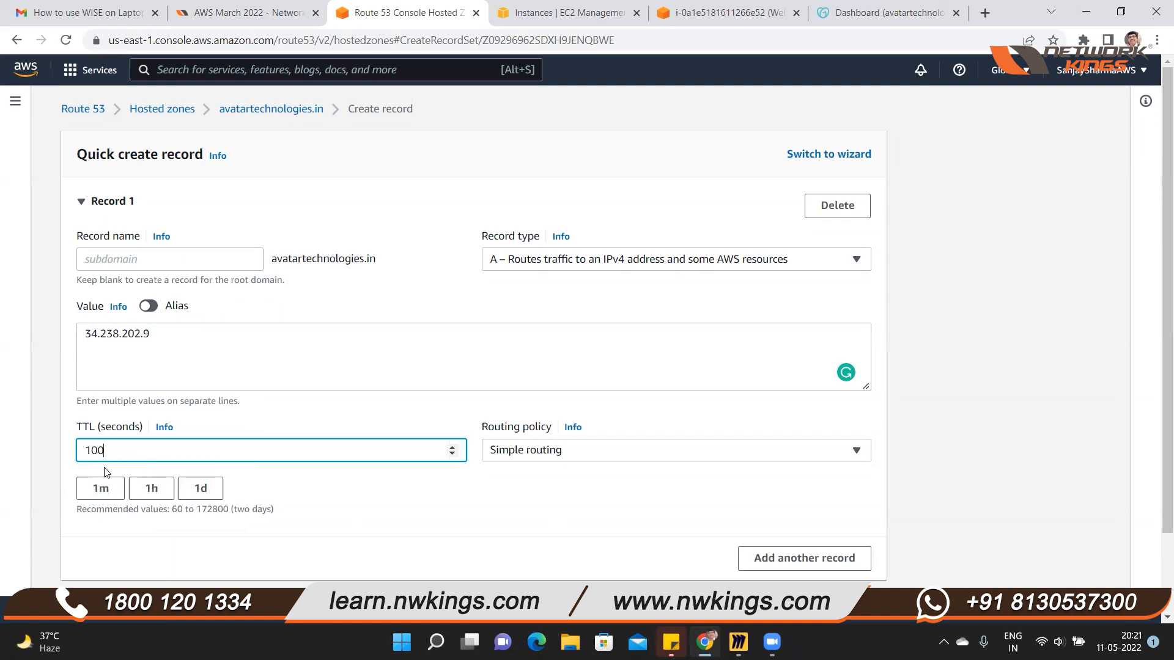
Keep Simple routing as the routing policy and create the A record for avatartechnologies.in
left_click(505, 435)
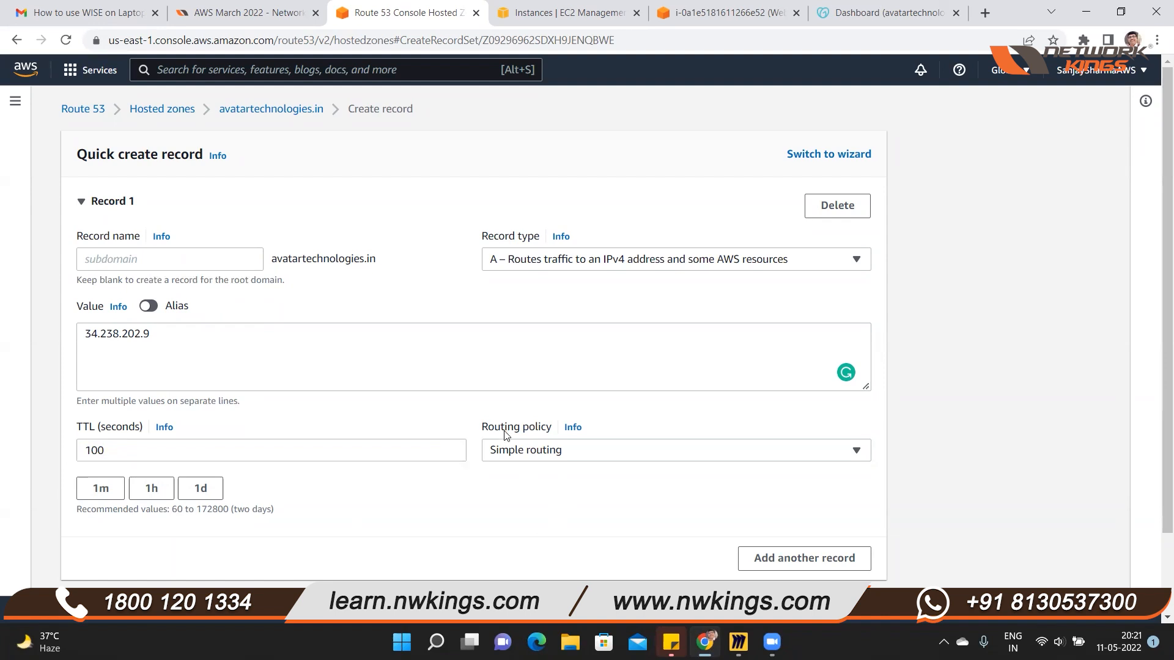
triple_click(505, 434)
left_click(773, 472)
left_click(855, 452)
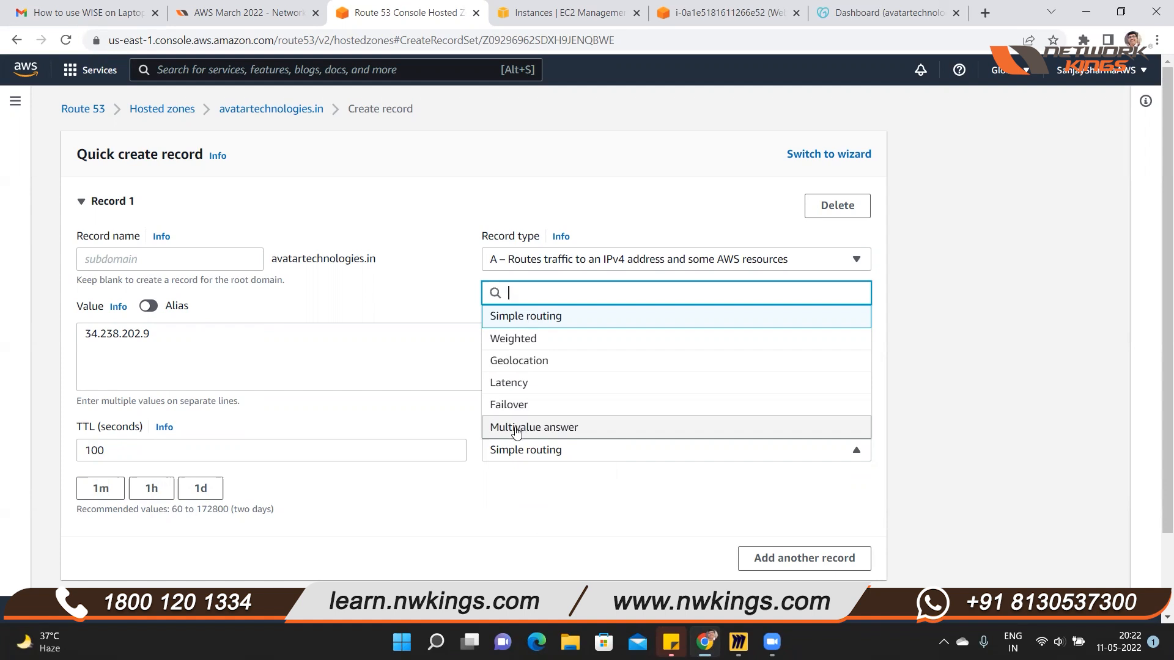
left_click(524, 318)
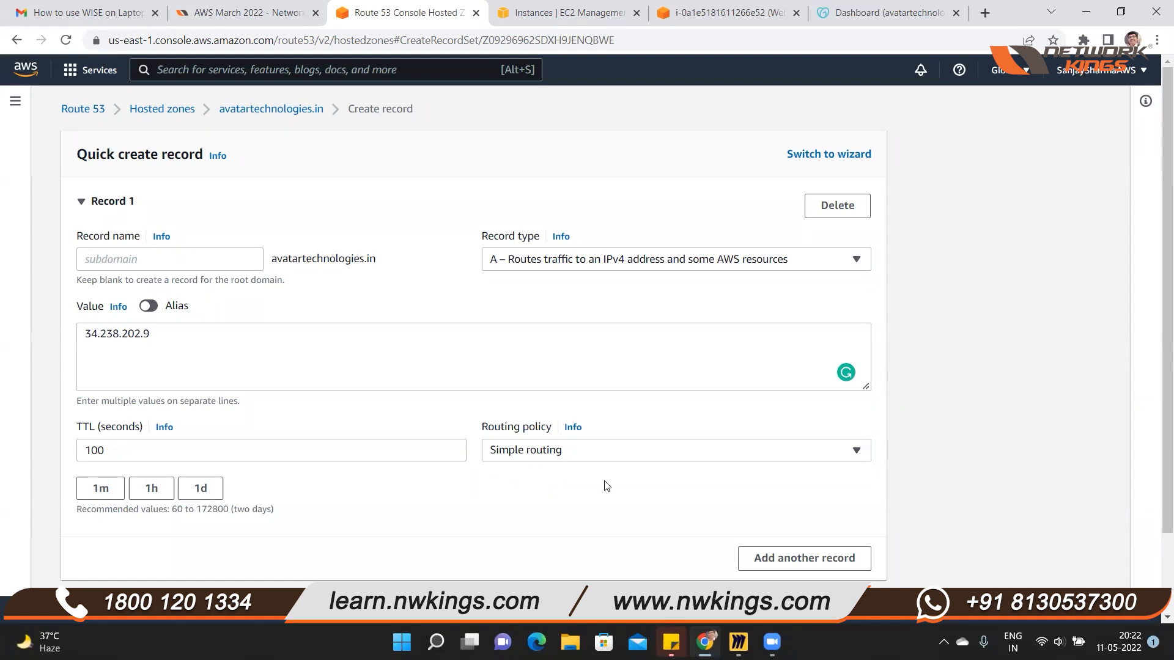
scroll(612, 486, "down", 2)
left_click(825, 524)
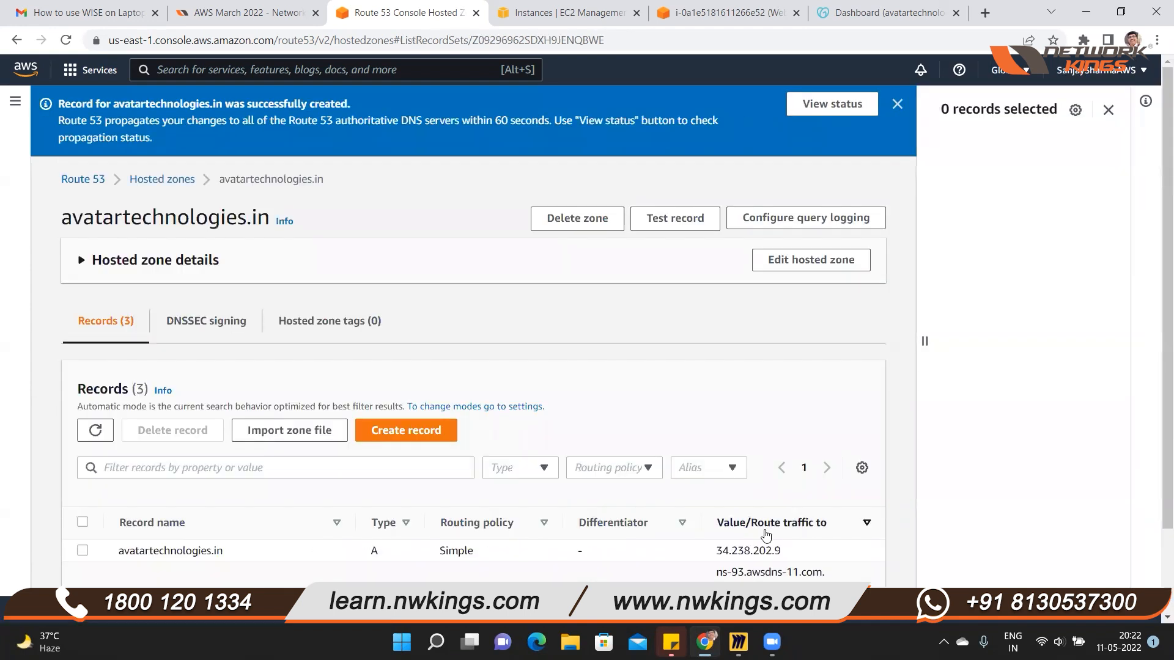
Examine the new A record in the hosted zone, checking its name, type, routing policy and the address it routes to
scroll(697, 495, "down", 2)
left_click_drag(368, 455, 386, 457)
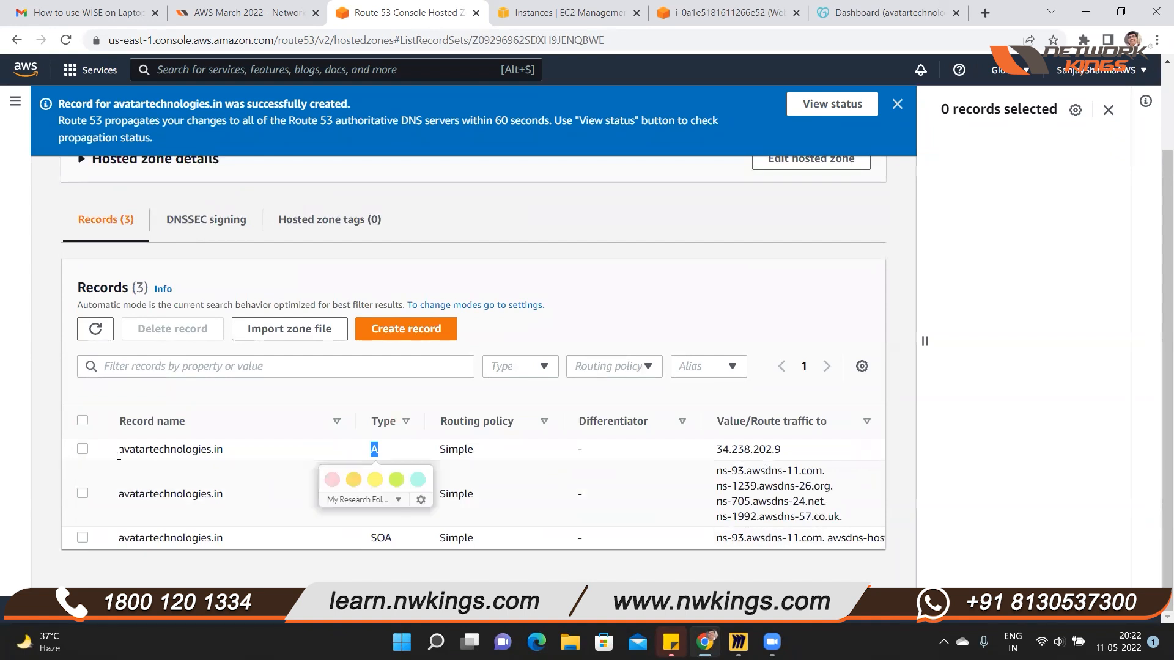
left_click_drag(118, 455, 232, 459)
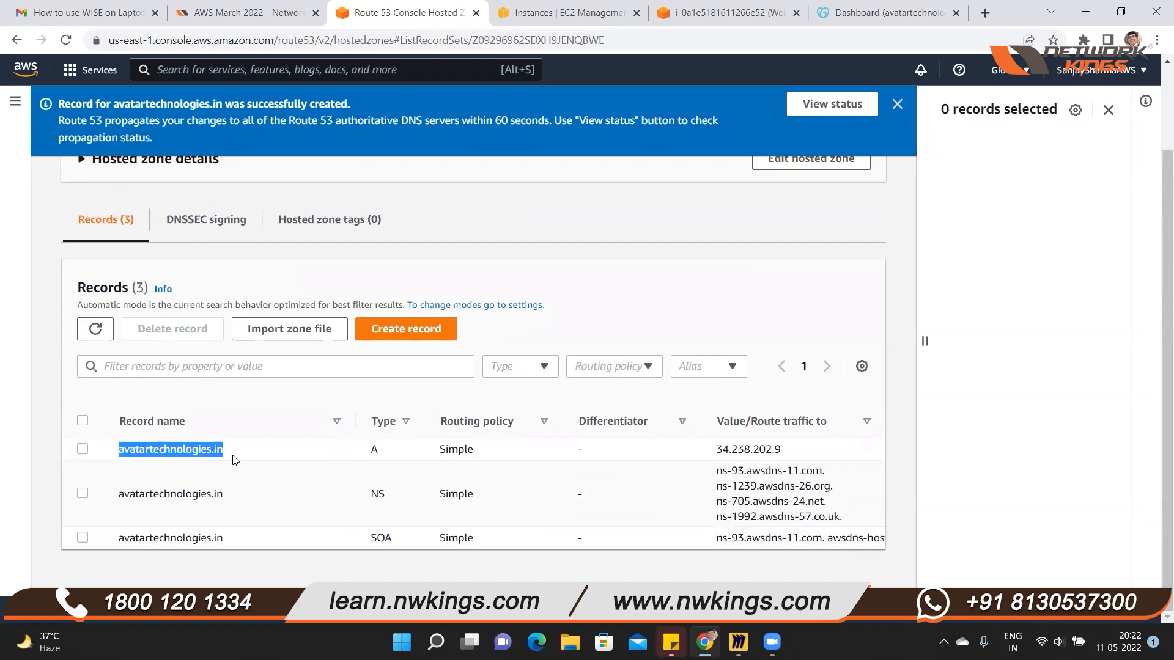
left_click(113, 459)
left_click_drag(120, 453, 235, 459)
left_click(722, 453)
left_click_drag(720, 449, 806, 448)
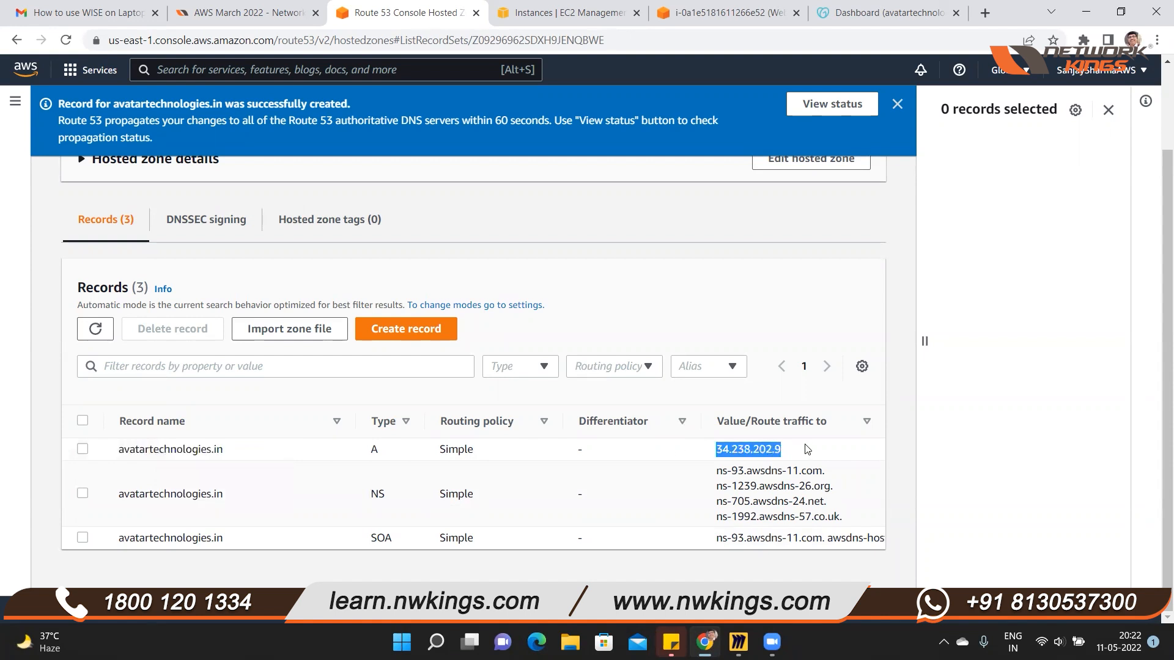
left_click_drag(110, 450, 242, 451)
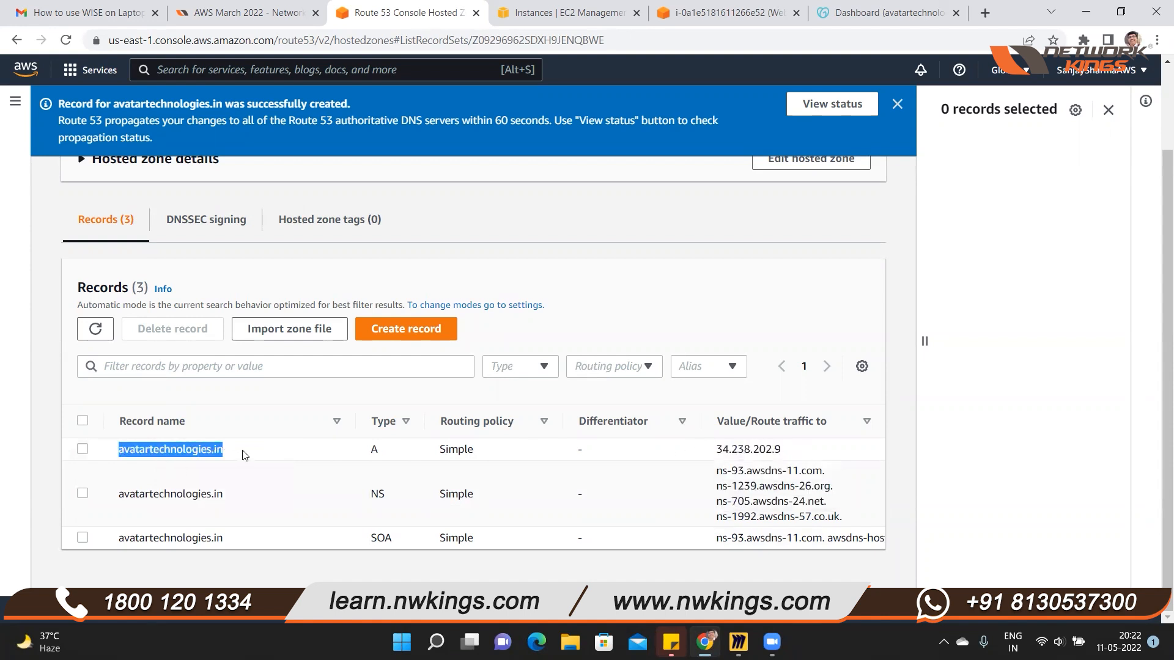
left_click_drag(700, 450, 845, 457)
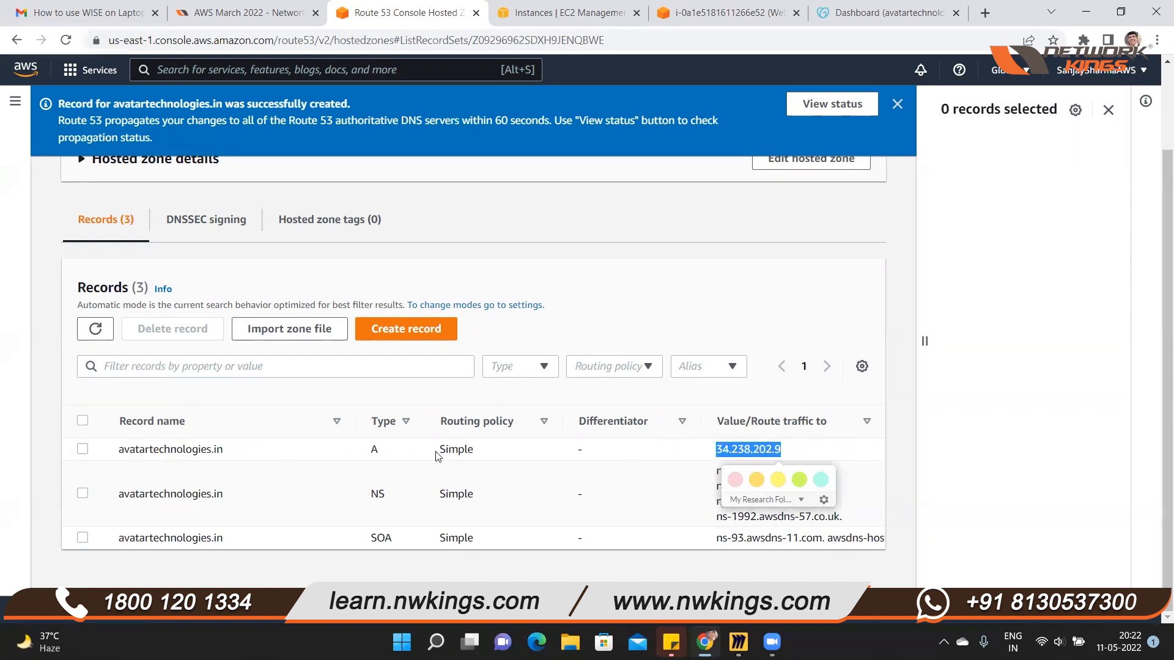
left_click_drag(437, 455, 514, 463)
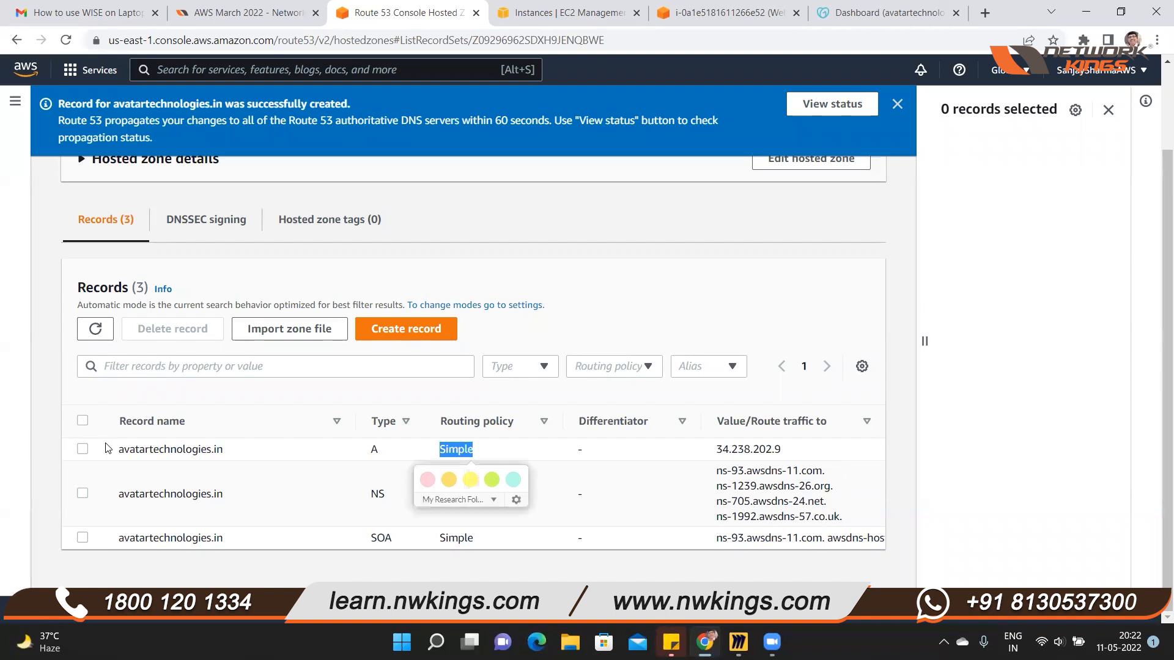
left_click_drag(116, 453, 249, 461)
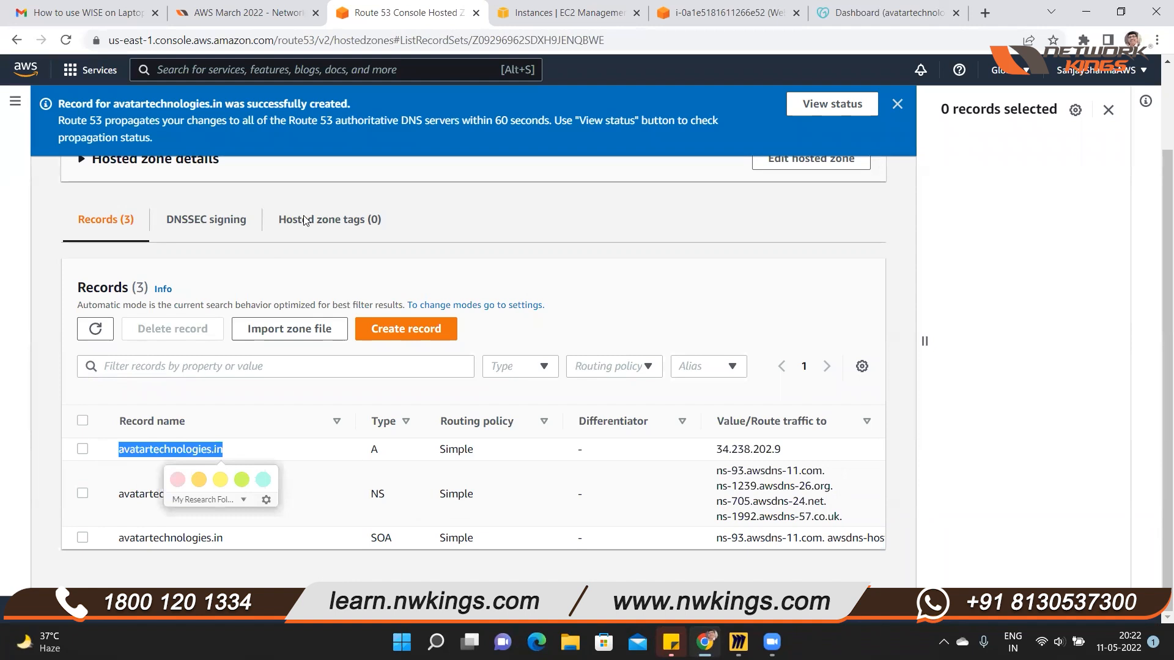
Close the selected-records details pane to widen the hosted zone's record list, and clear the text selection
left_click(533, 76)
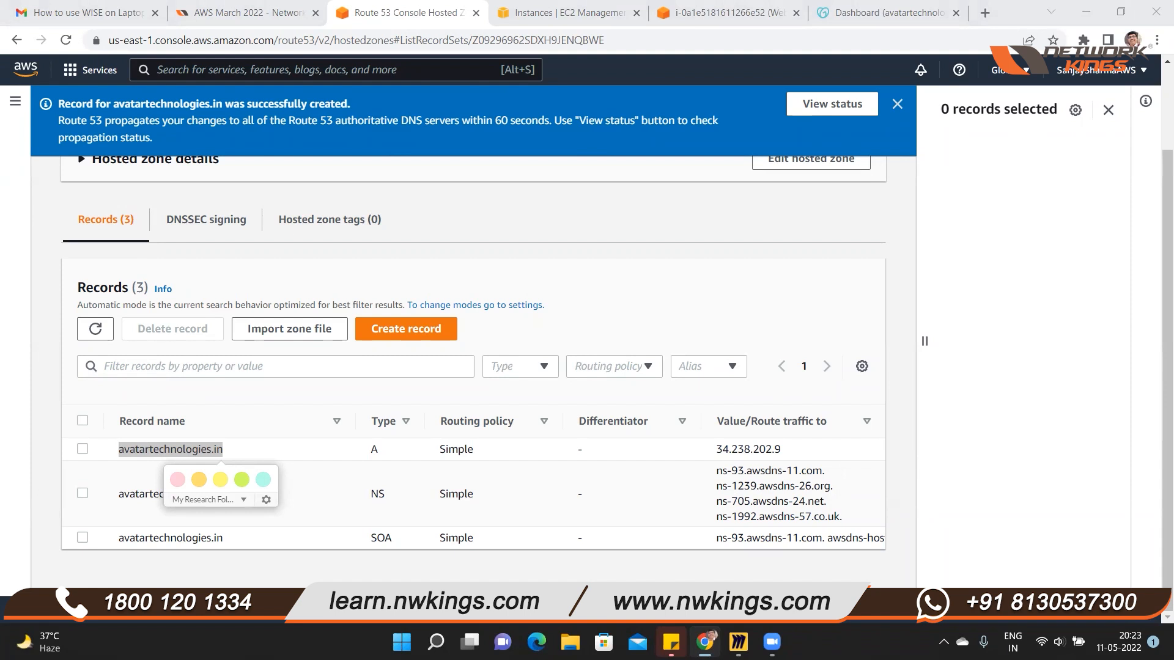
left_click(1108, 110)
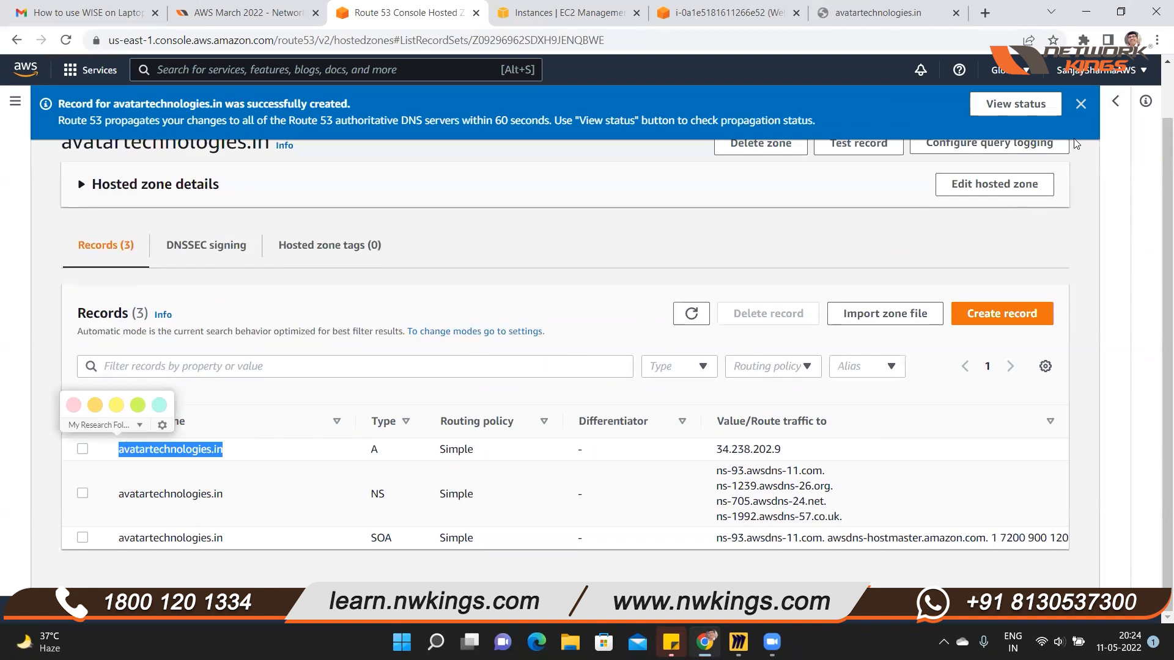
left_click(800, 455)
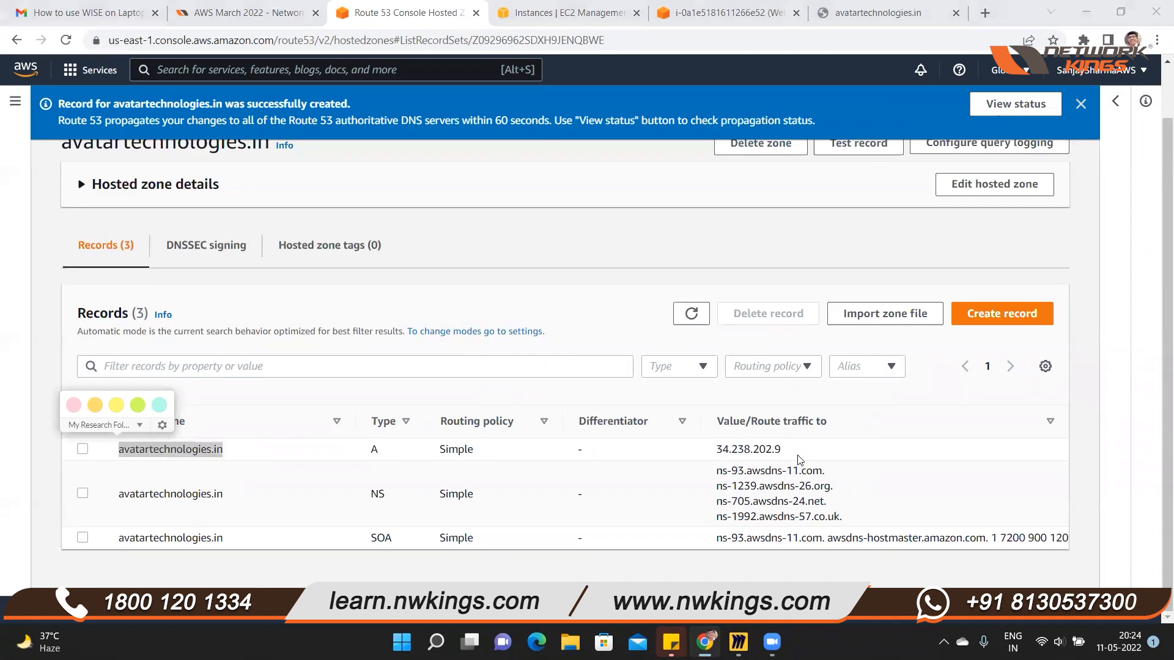
left_click(247, 453)
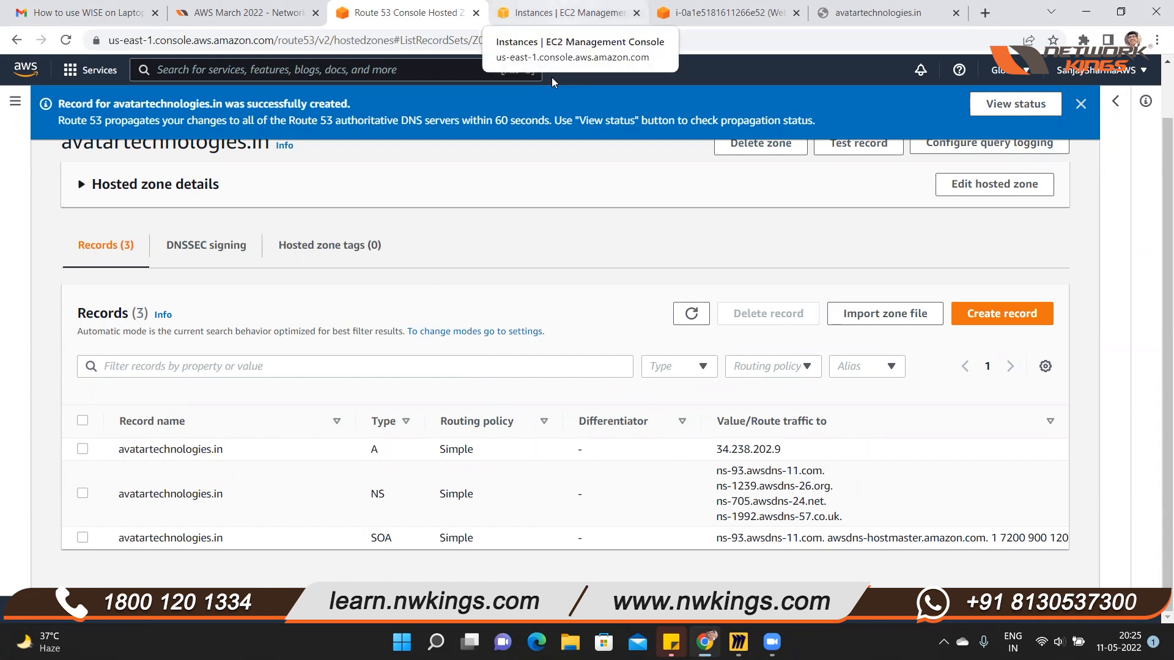
Check the WebServer instance in EC2 and switch to the avatartechnologies.in page to see whether the domain loads
left_click(566, 12)
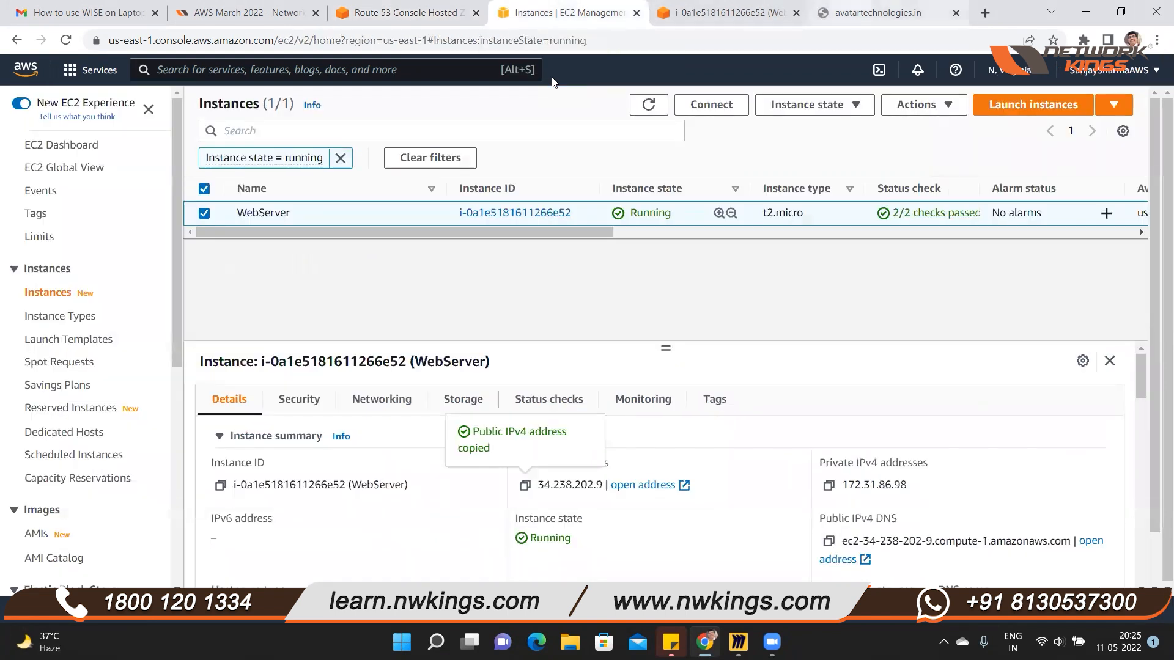
left_click(878, 13)
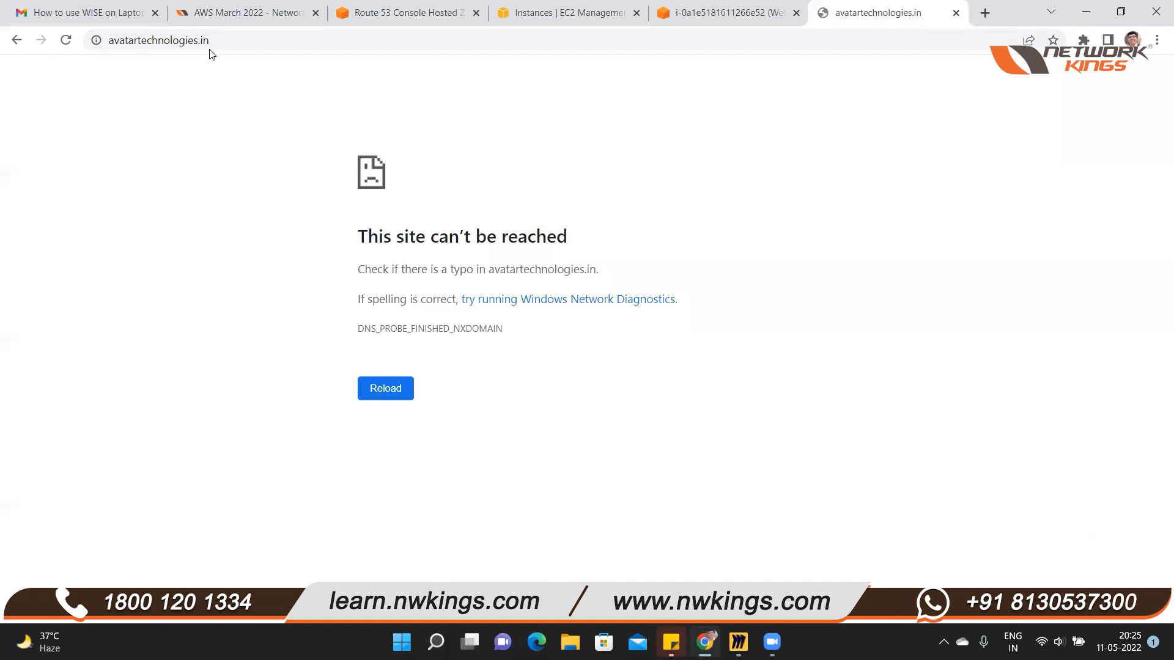
Open the godaddy.com home page in place of the unreachable avatartechnologies.in page
left_click(224, 41)
type("go")
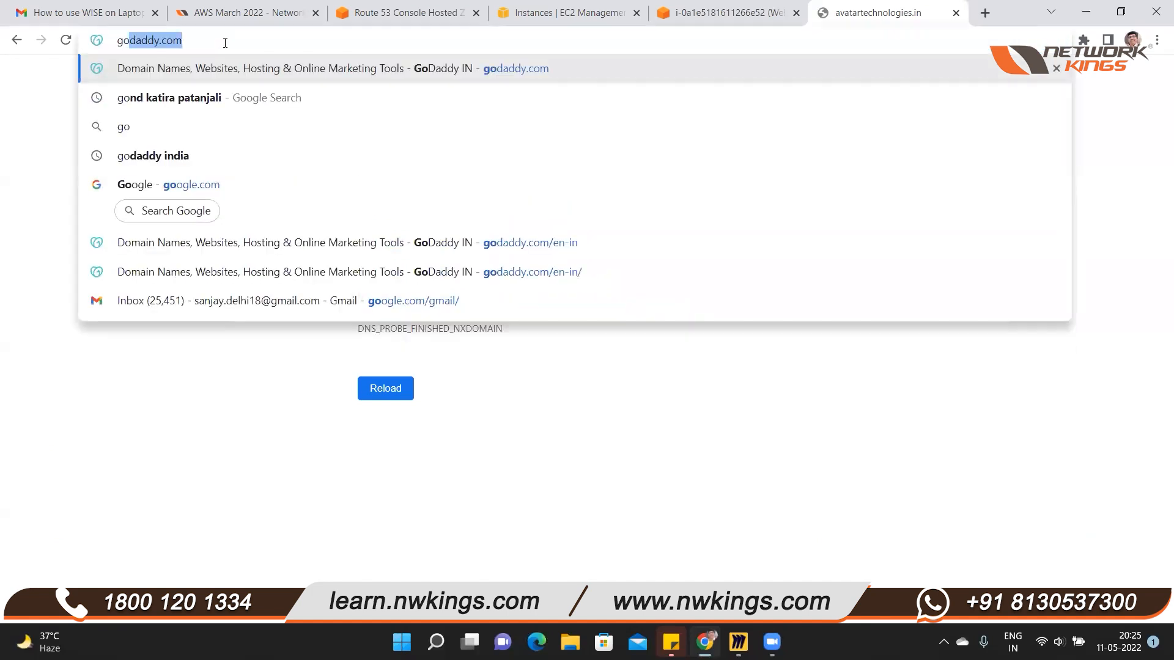
key("Right")
key("Return")
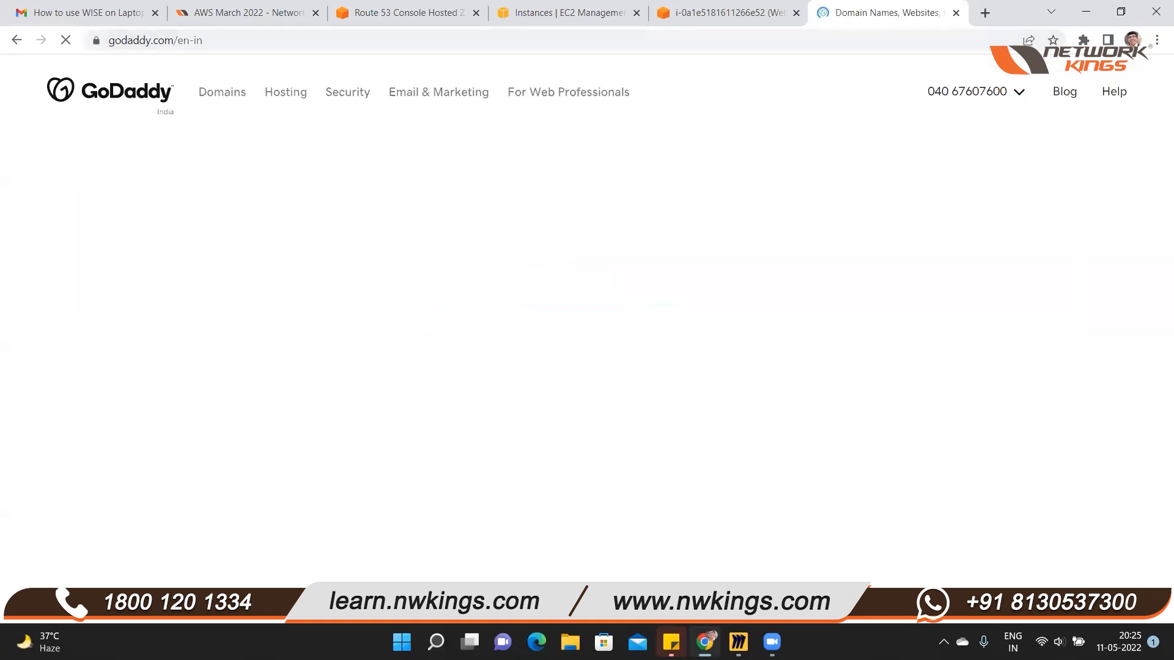
Switch to the Miro board and nudge the name server lists within their boxes under GoDaddy and the hosted zone
left_click(738, 642)
left_click_drag(746, 362, 587, 455)
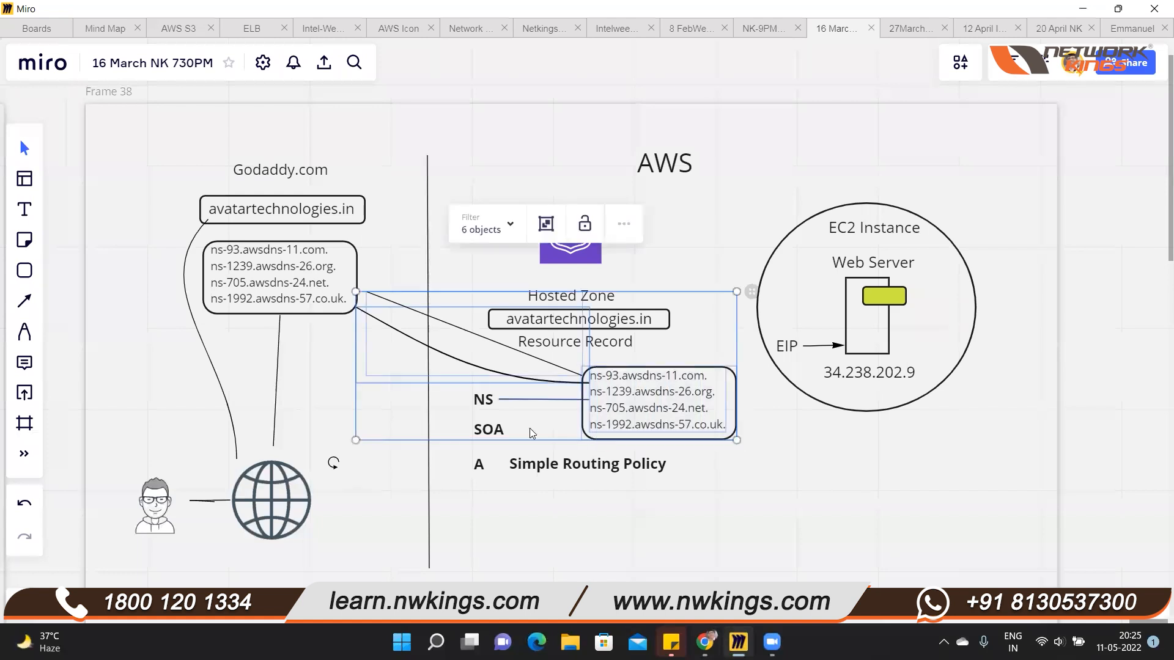
left_click(259, 285)
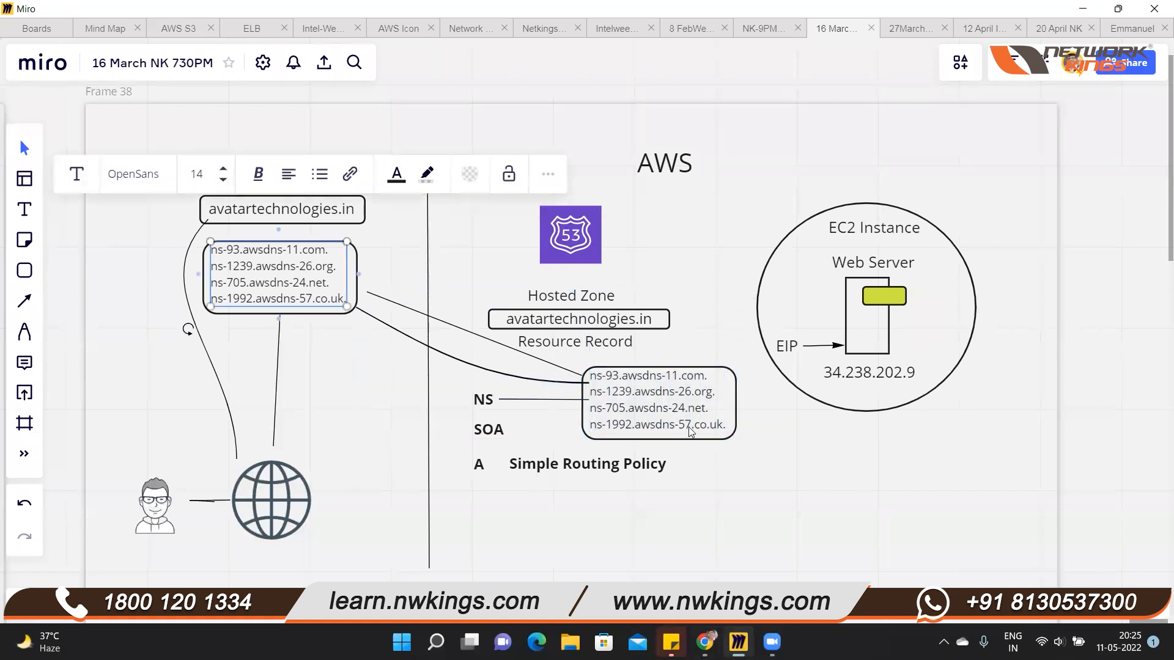
left_click(736, 498)
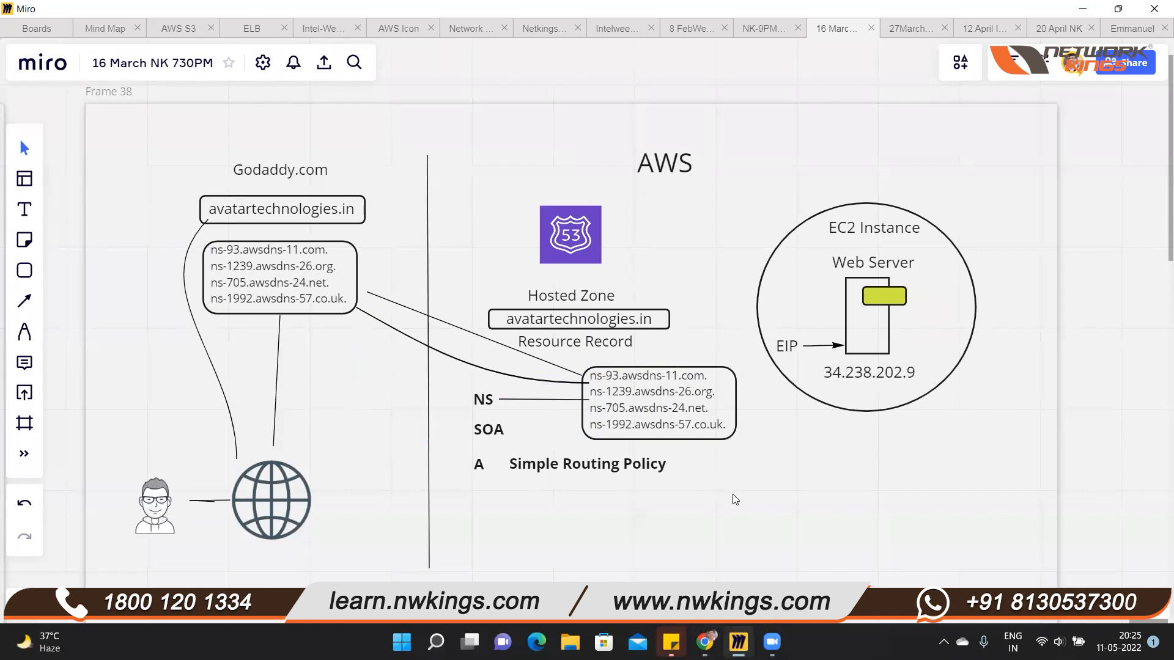
left_click(704, 391)
left_click_drag(700, 395, 708, 404)
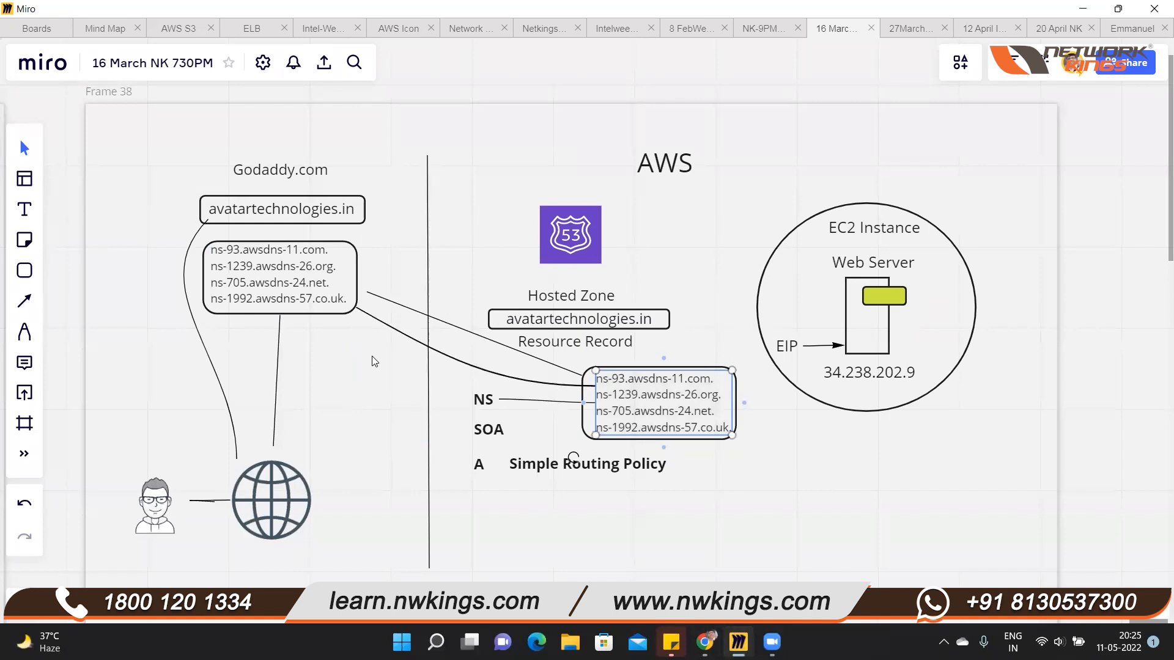
double_click(287, 293)
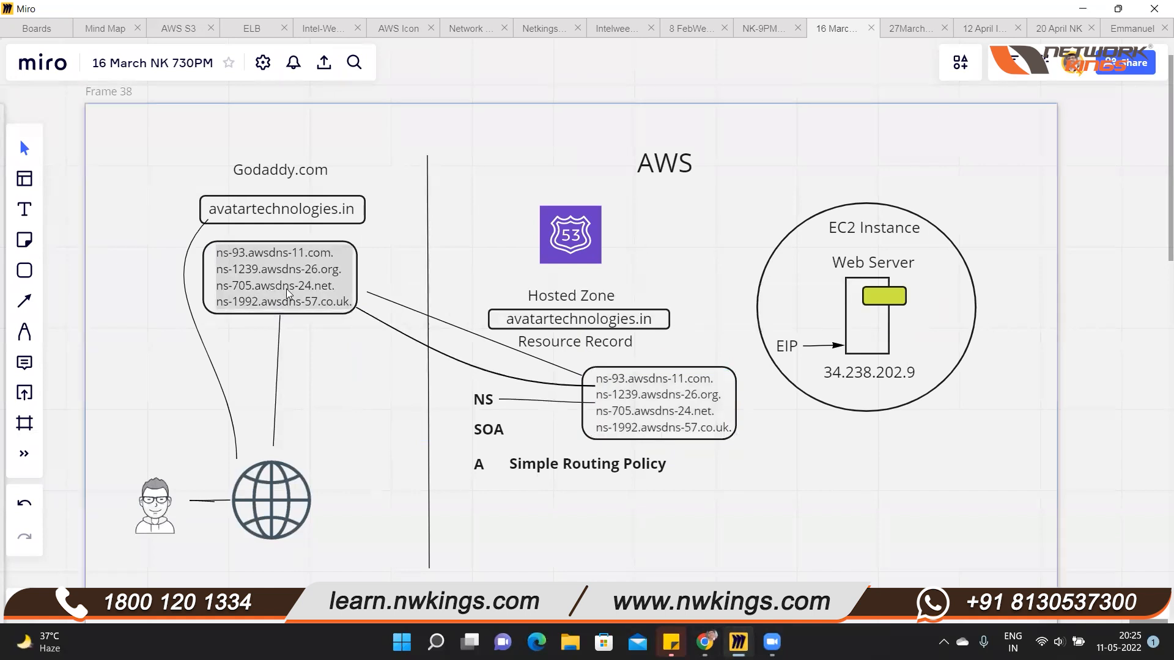
key("Escape")
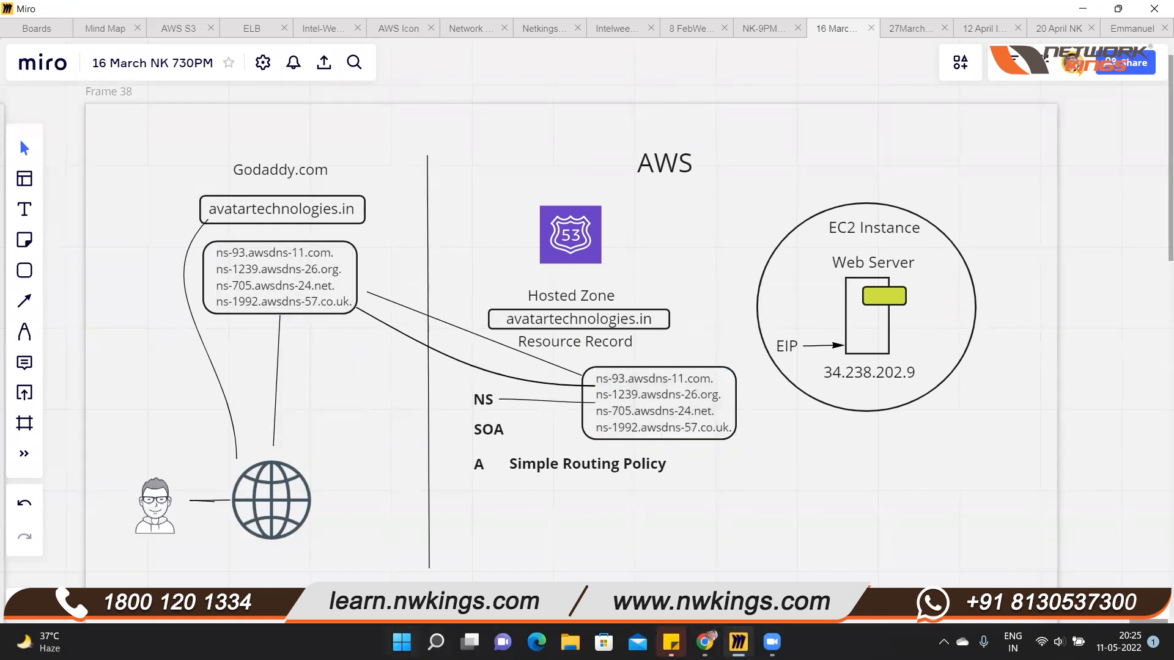
Copy the four name servers from the hosted zone's NS box on the board into a new Notepad document
double_click(624, 396)
left_click_drag(596, 379, 734, 426)
key("ctrl+c")
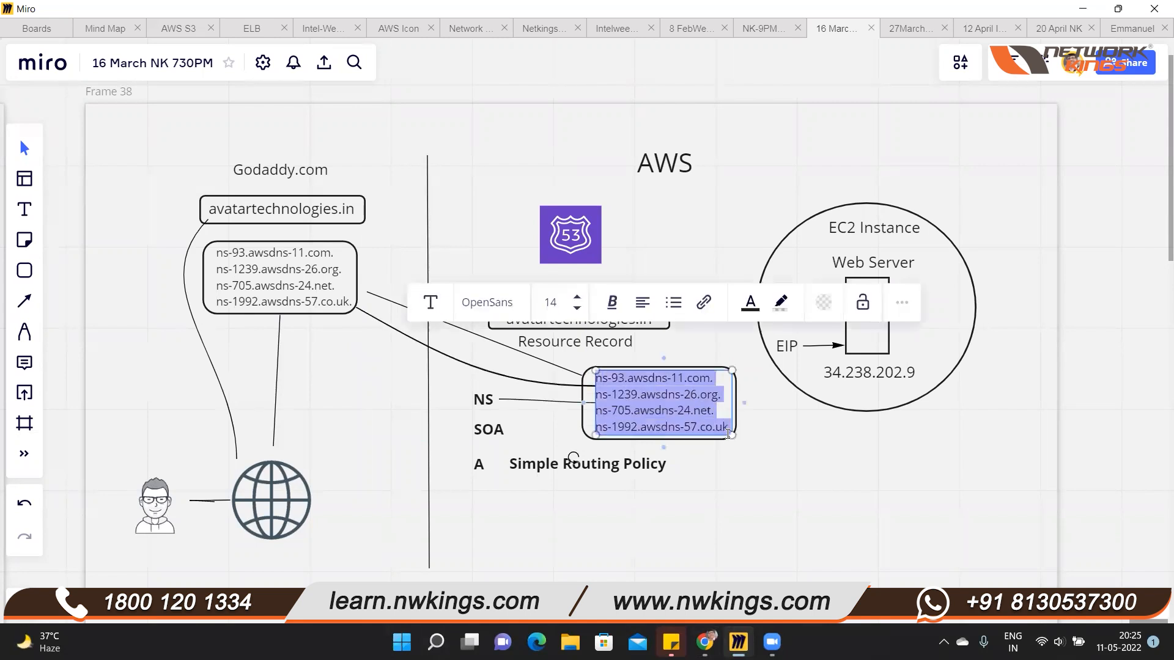
left_click(436, 641)
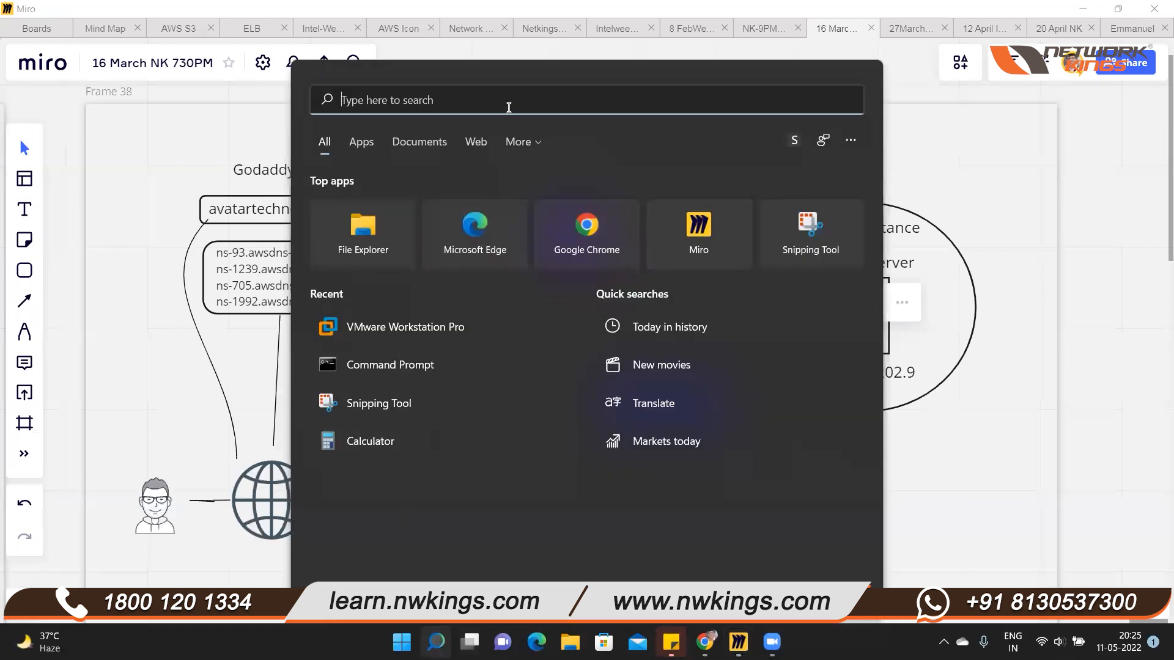
type("note")
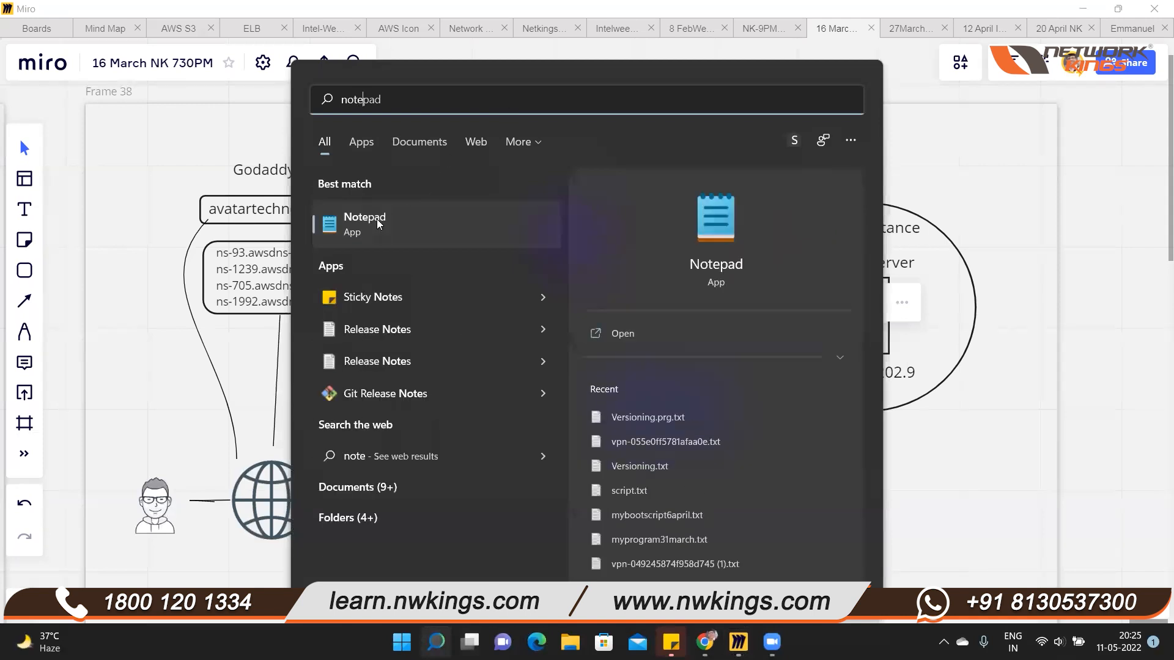
left_click(378, 223)
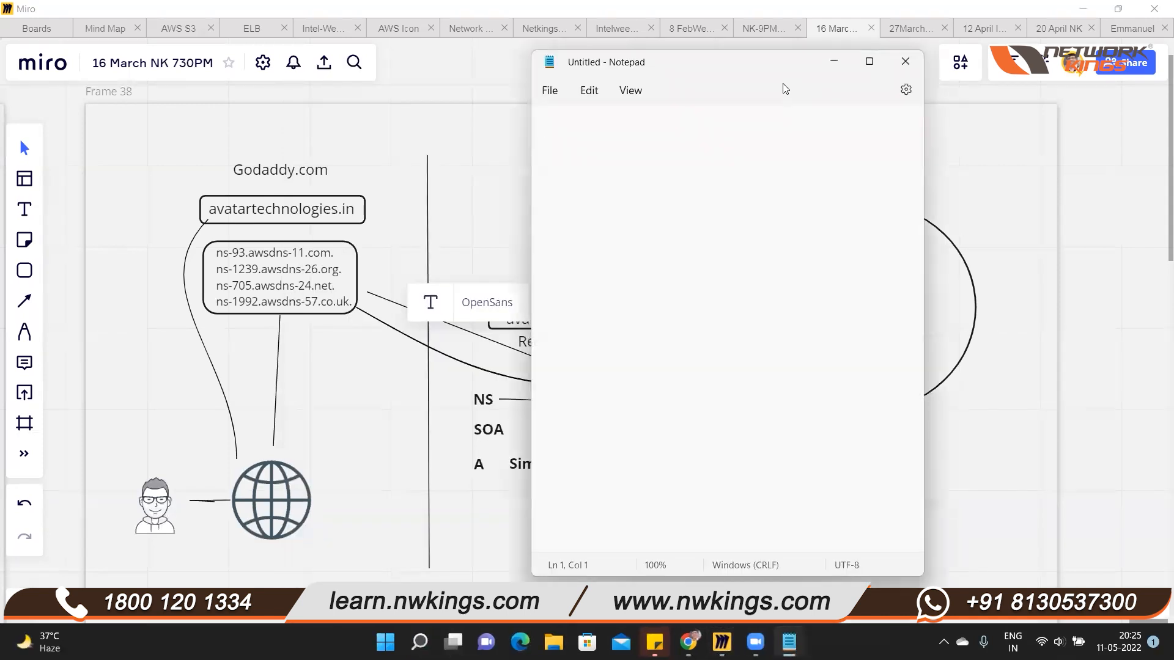
left_click_drag(817, 66, 922, 215)
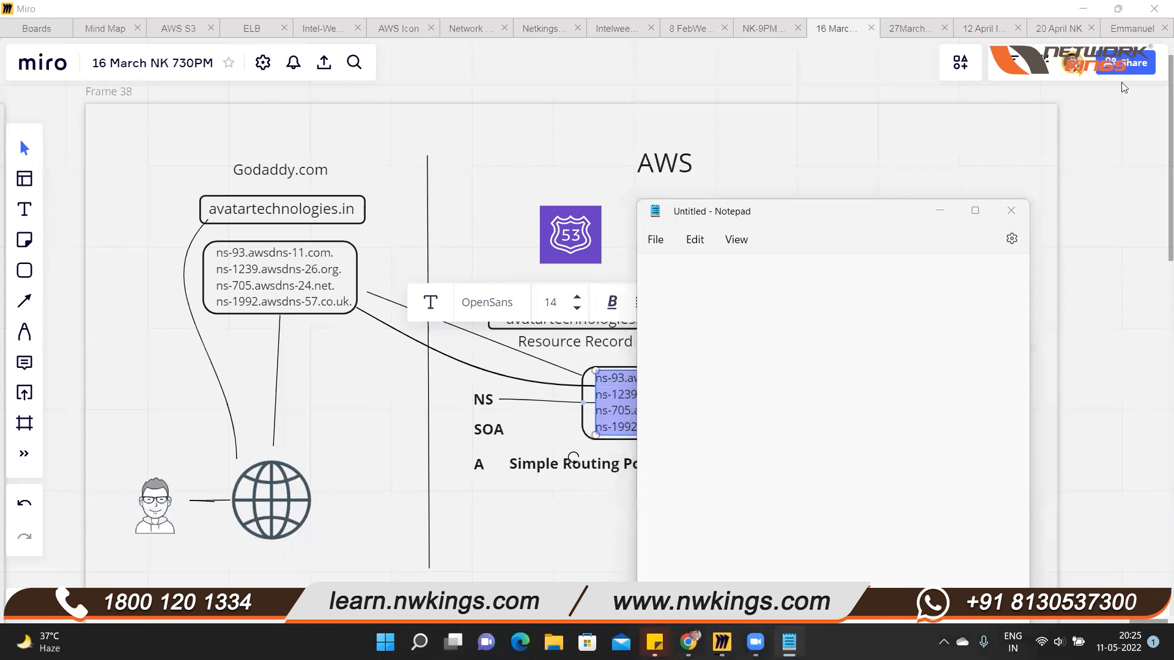
left_click(692, 301)
key("ctrl+v")
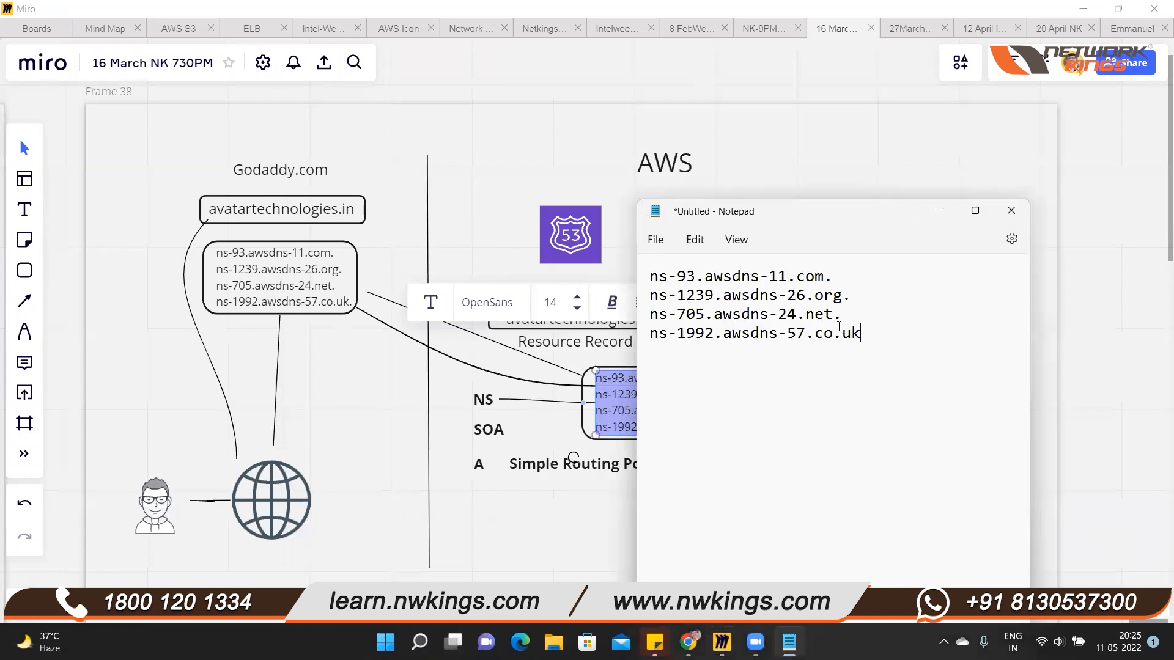
Remove the trailing dots from the name servers in Notepad, move its window aside and clear the selection on the Miro board
left_click(840, 314)
key("BackSpace")
left_click_drag(826, 213, 1076, 499)
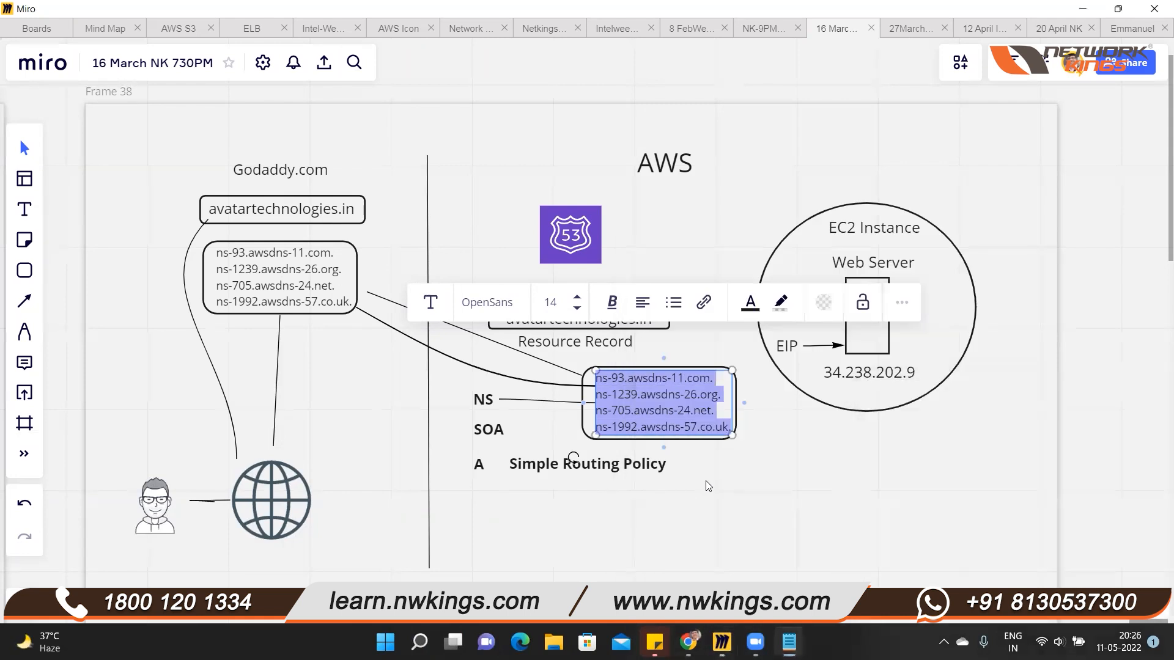
left_click(639, 555)
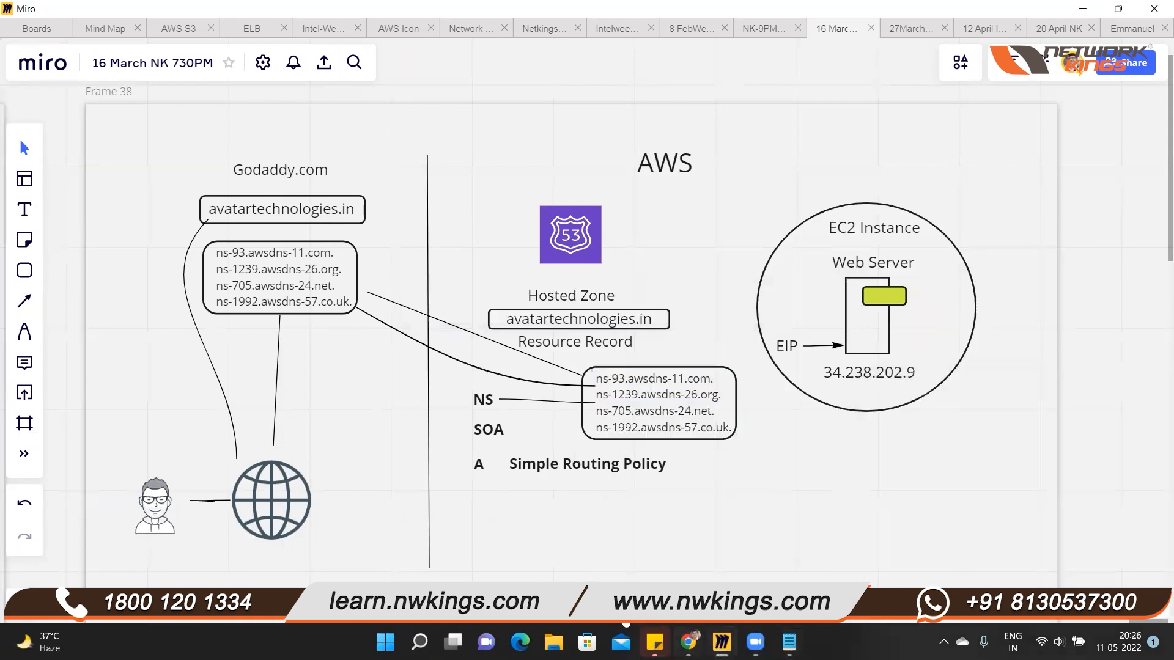
Return to GoDaddy in Chrome and open avatartechnologies.in from the account's My Products page
left_click(687, 642)
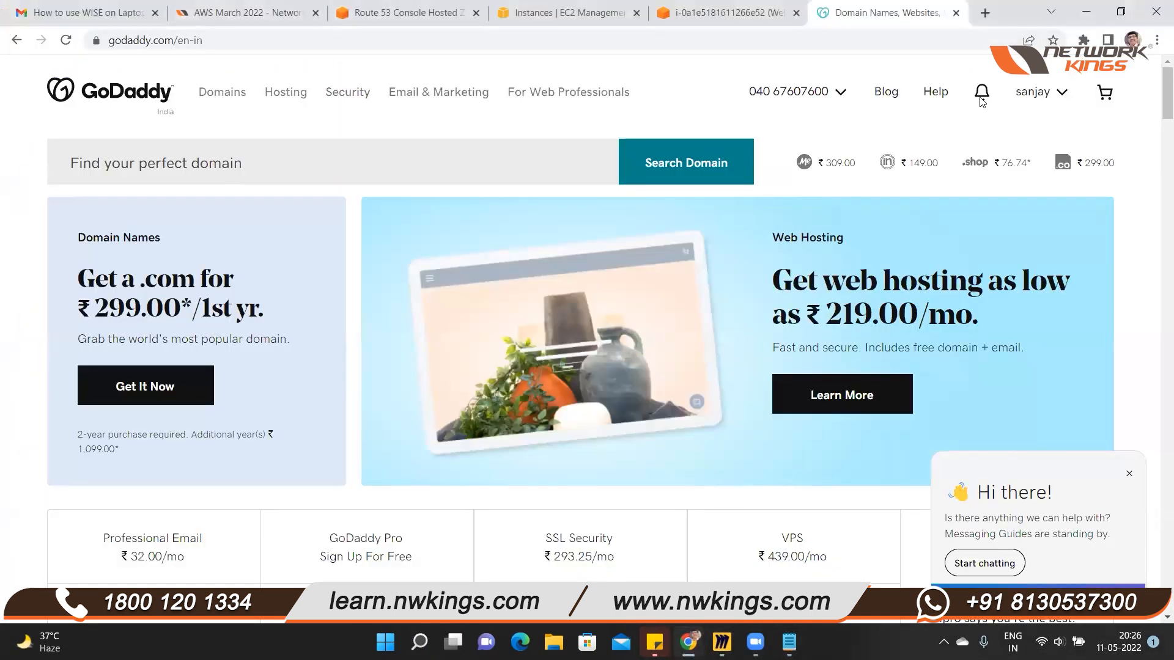
left_click(1019, 98)
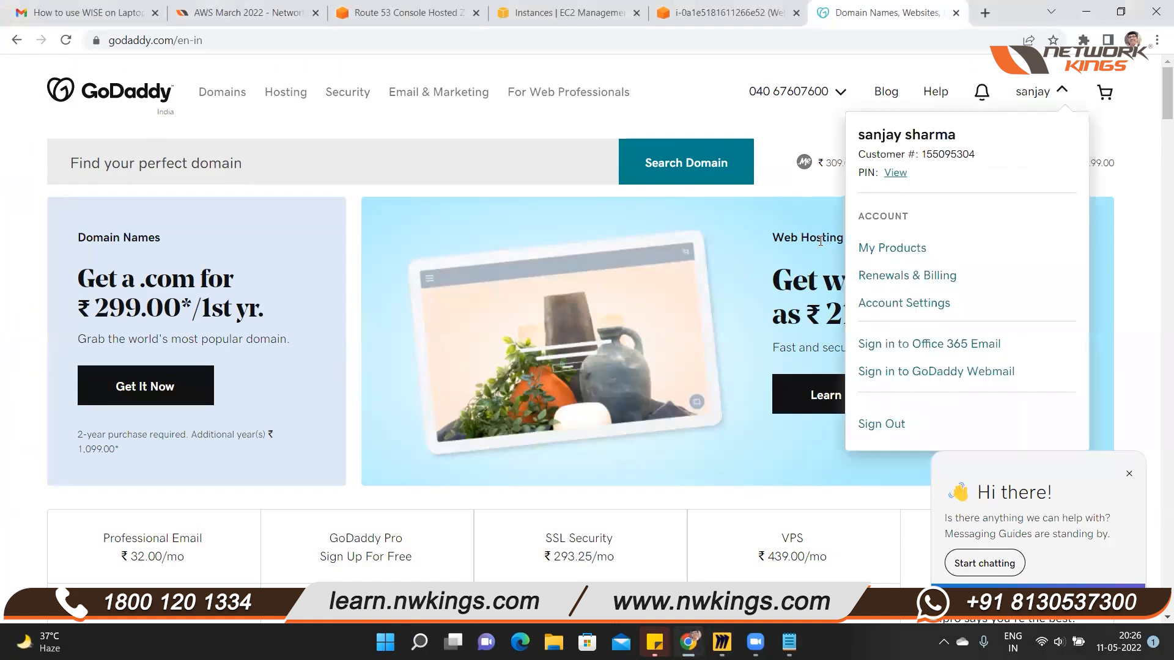
left_click(867, 248)
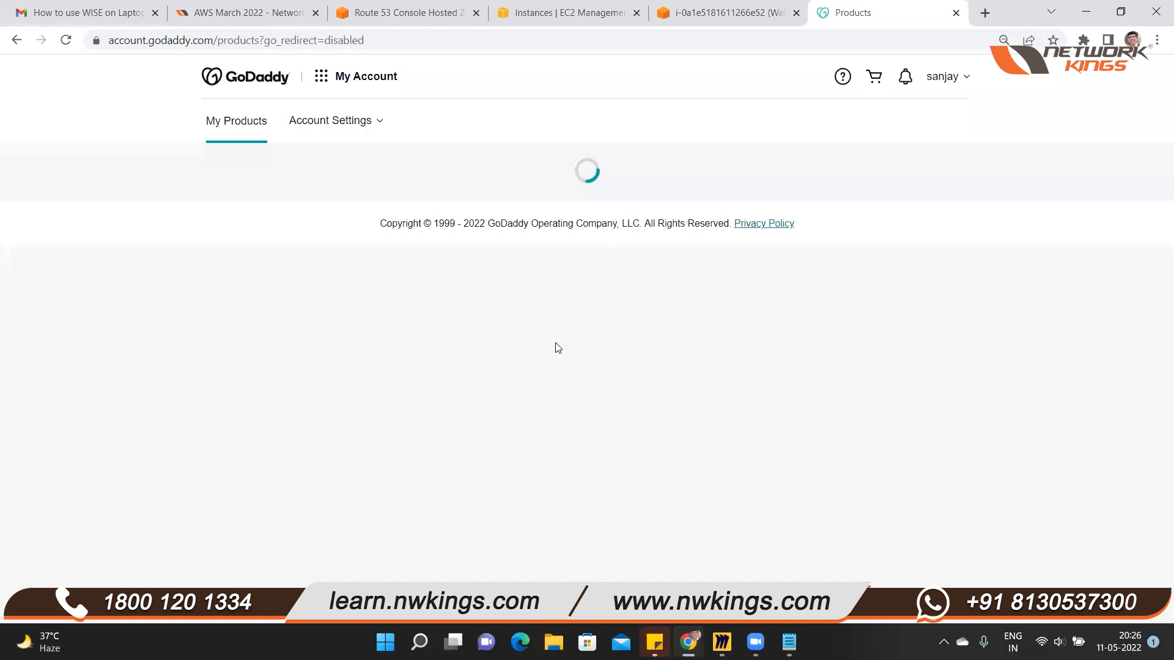
scroll(555, 414, "down", 10)
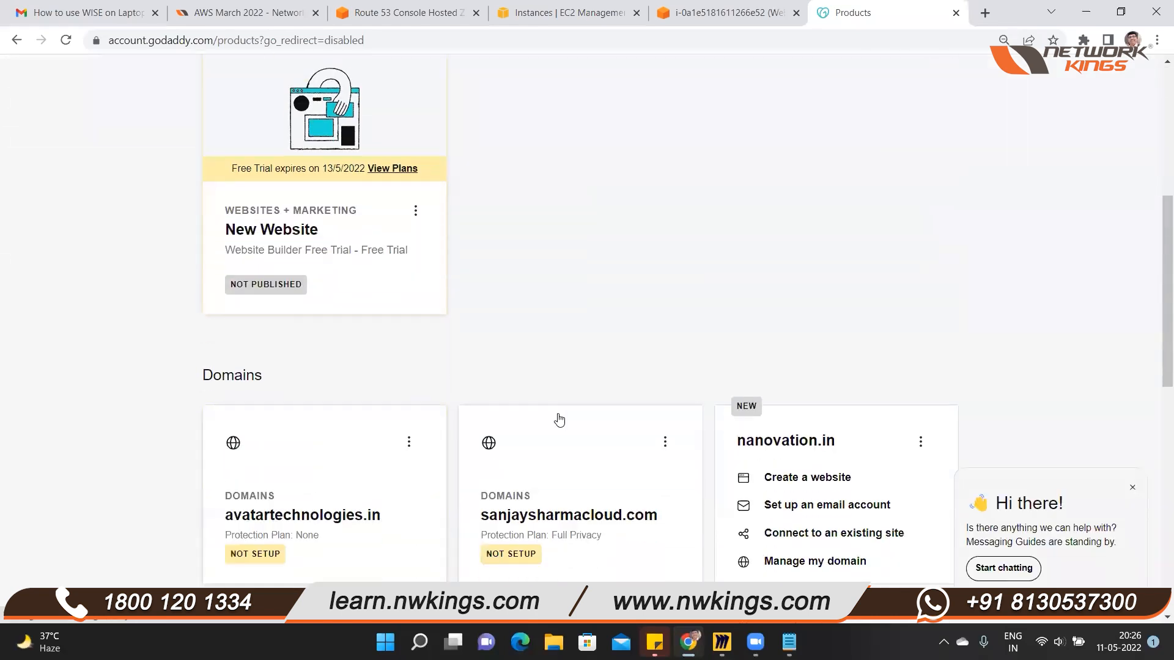
left_click(254, 294)
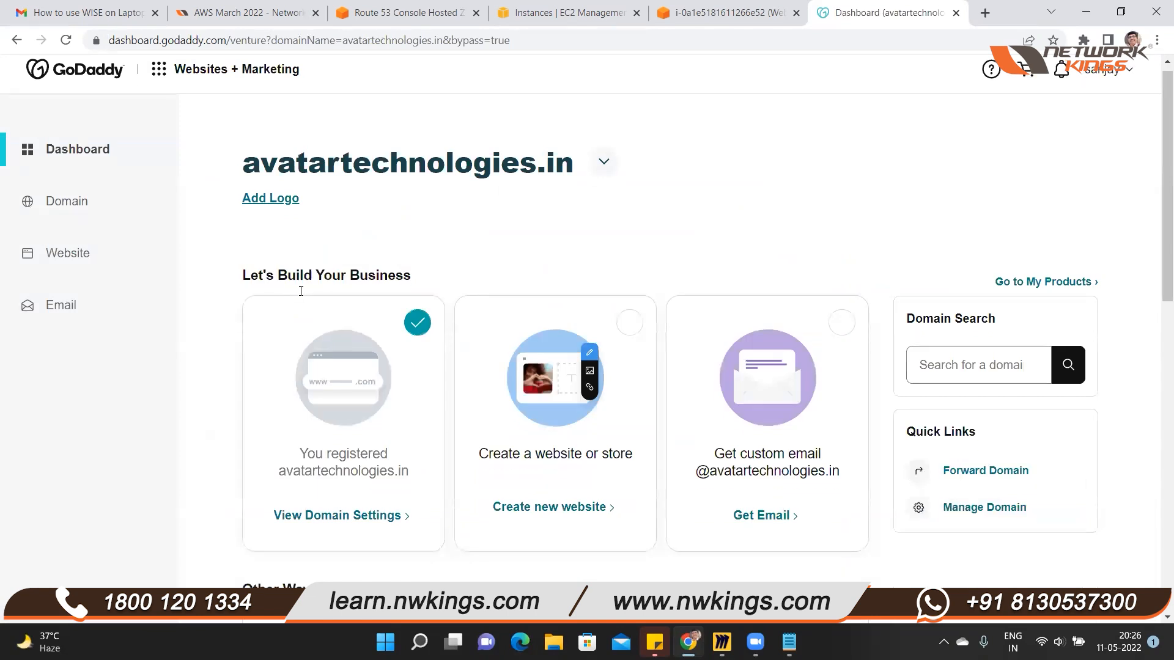
Open the domain settings of avatartechnologies.in and go to its DNS management page
scroll(612, 342, "down", 2)
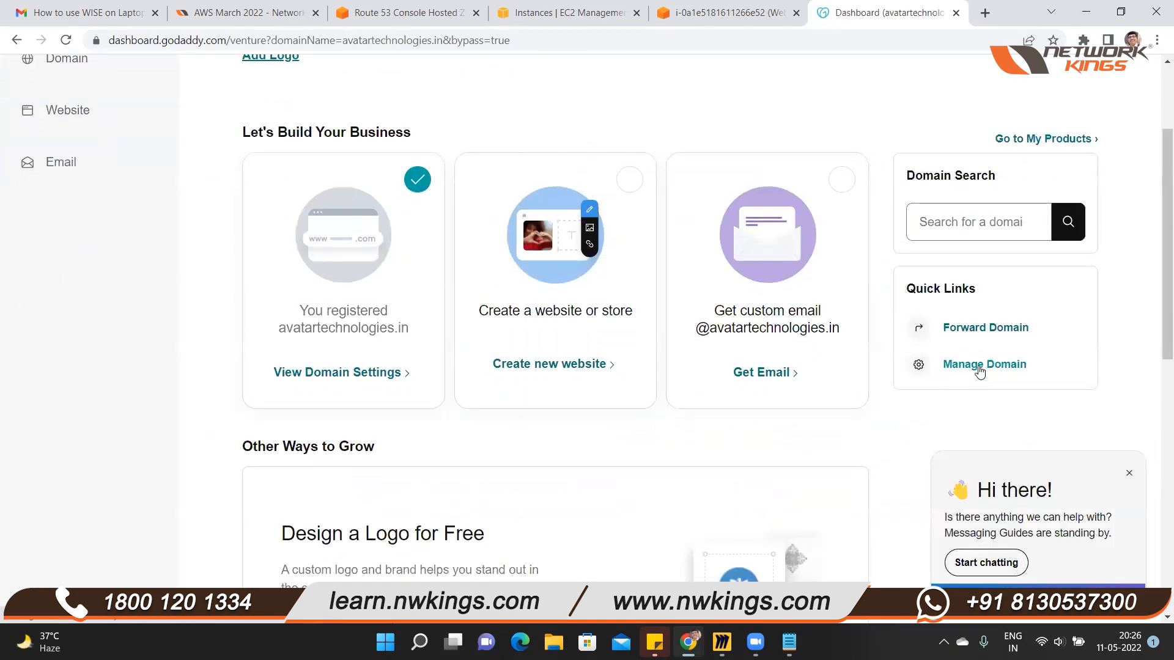
left_click(979, 367)
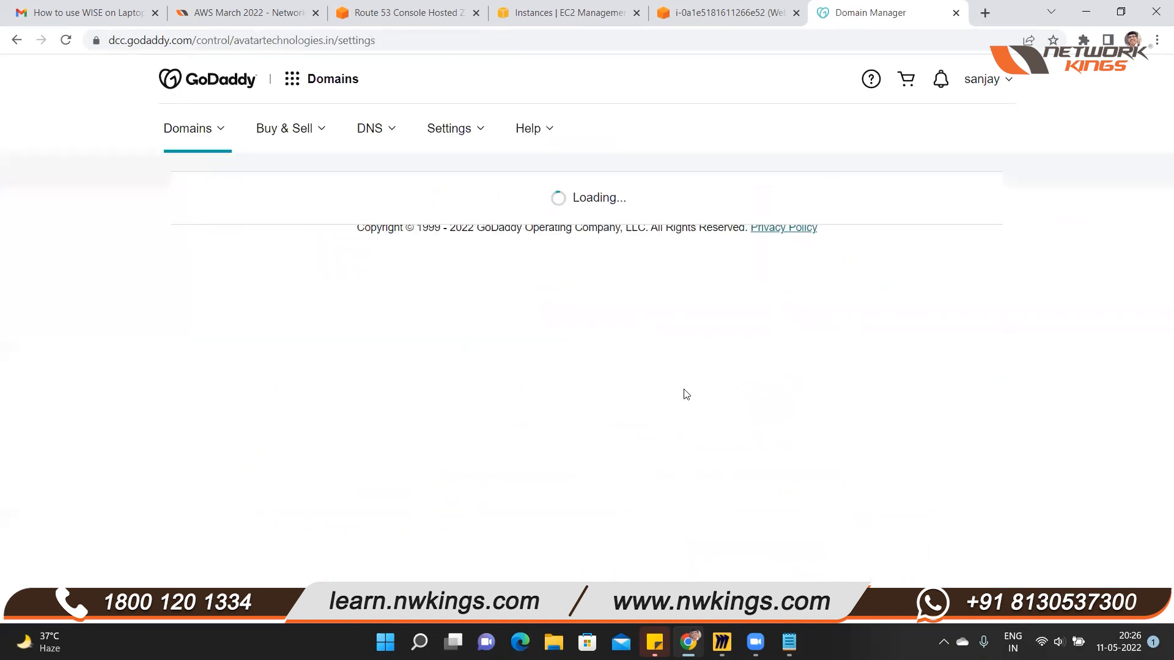
scroll(686, 394, "down", 7)
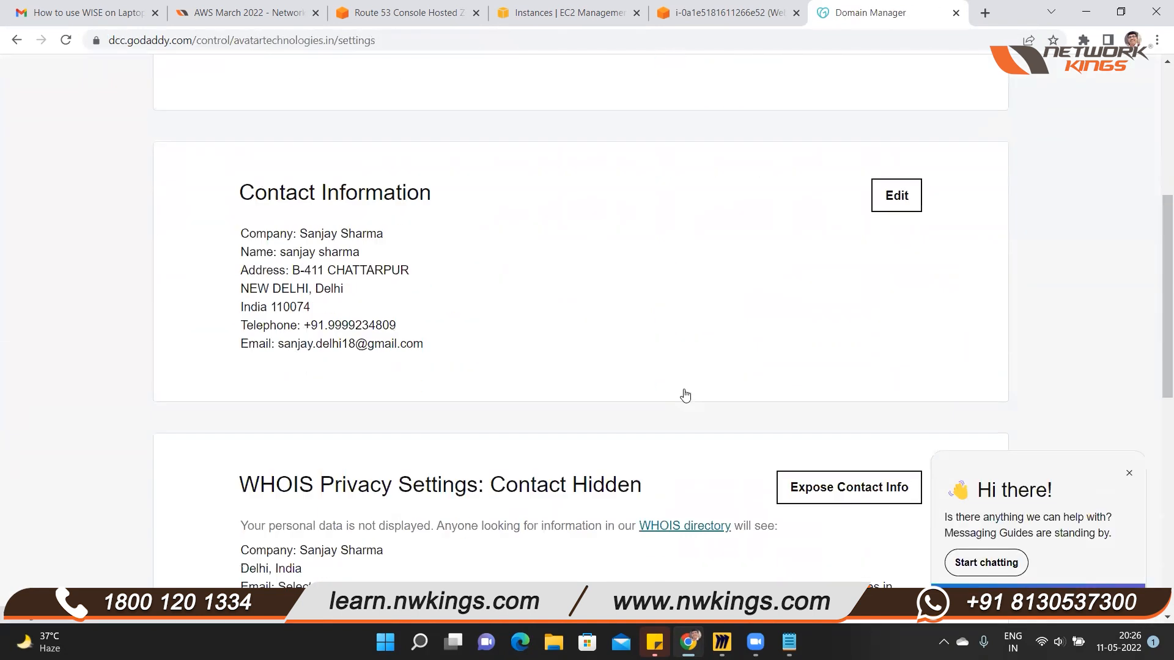
scroll(686, 396, "down", 5)
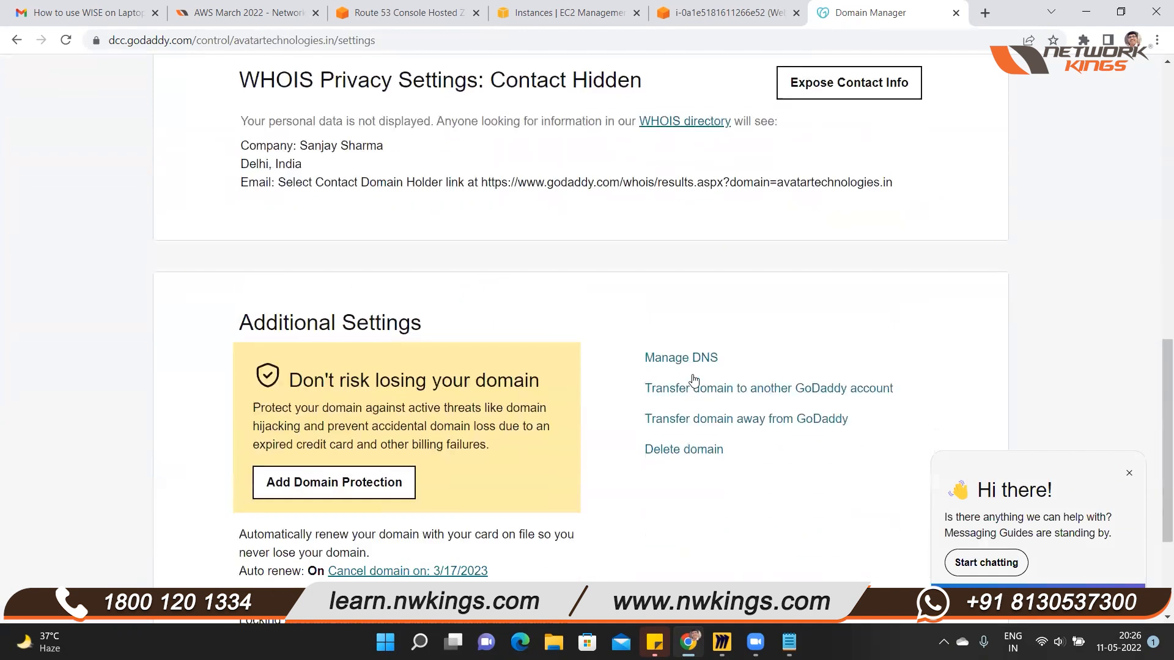
left_click(696, 360)
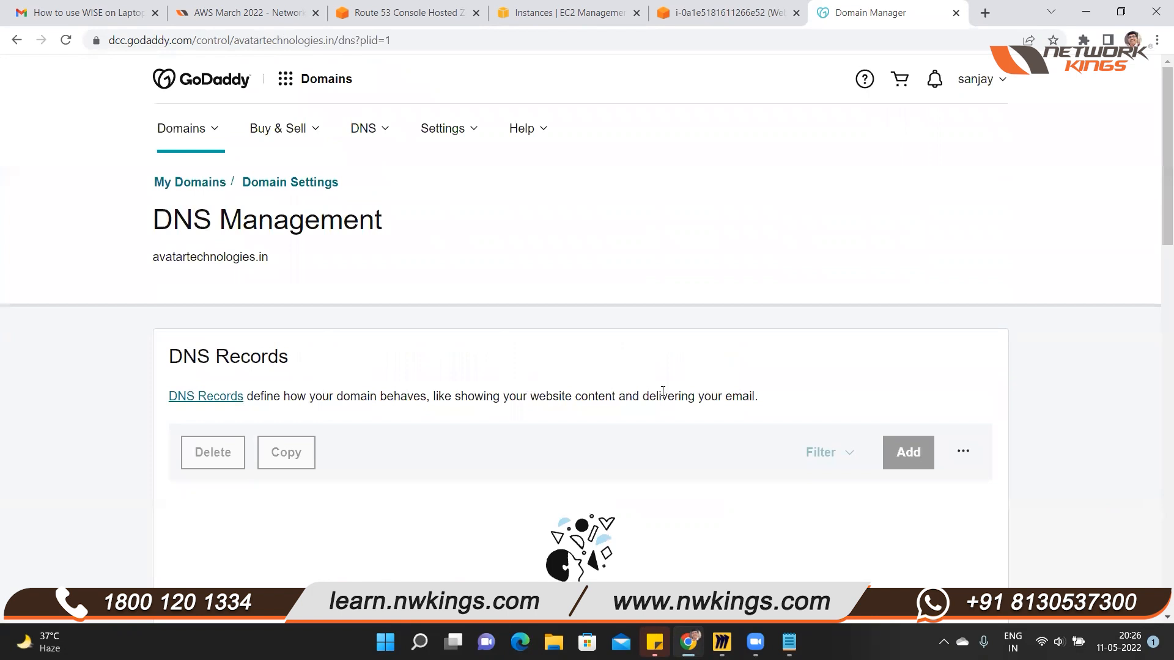
Start changing the domain's nameservers with the option to enter custom ones, and clear all four existing entries
scroll(663, 391, "down", 10)
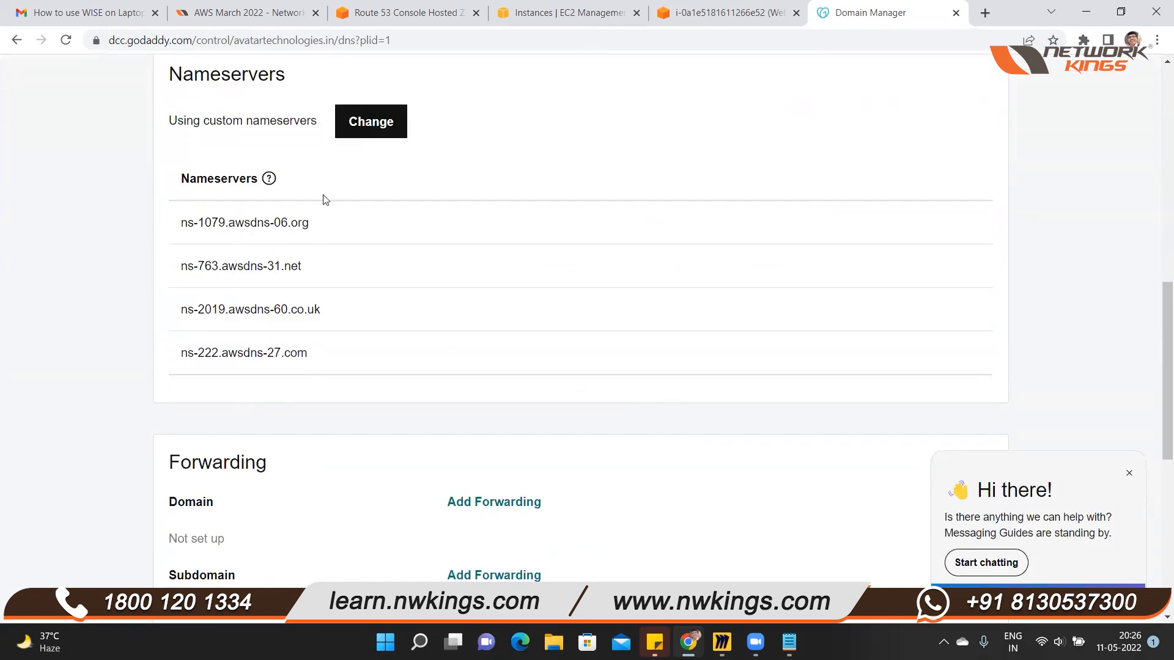
left_click(359, 142)
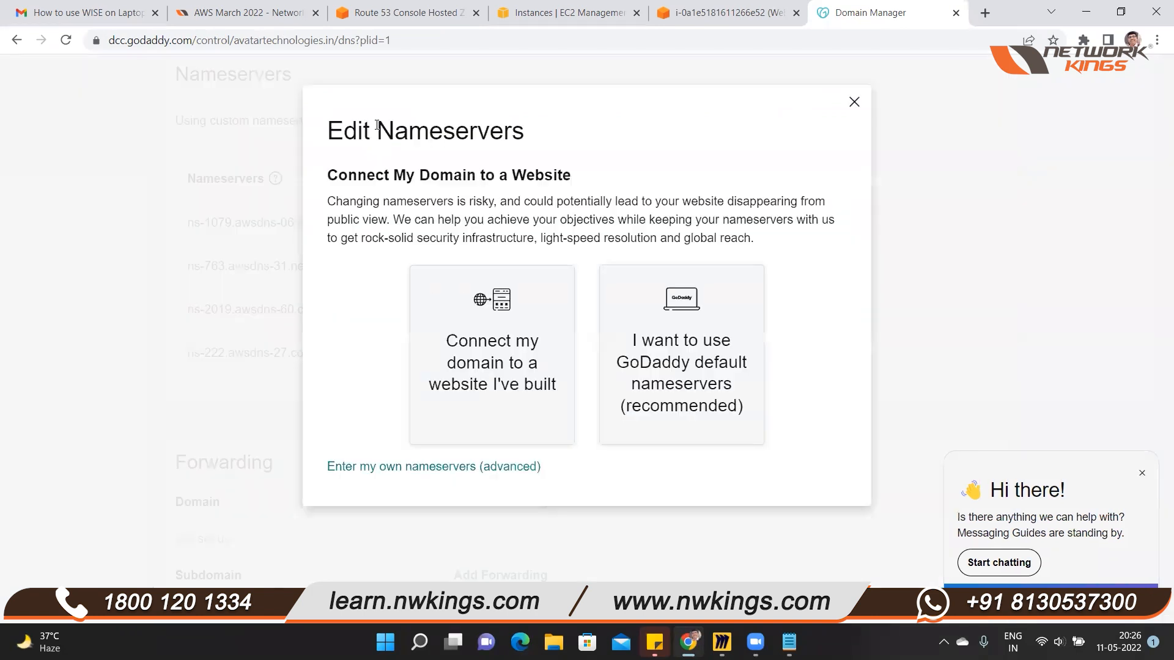
left_click(392, 471)
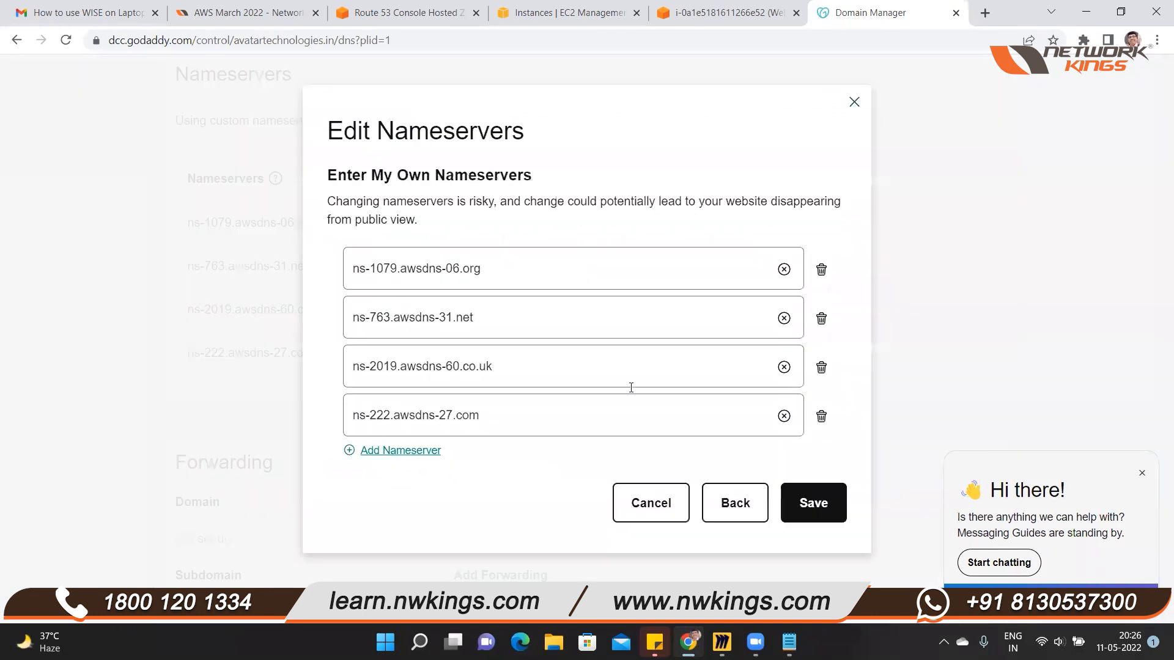
left_click(821, 415)
left_click(821, 367)
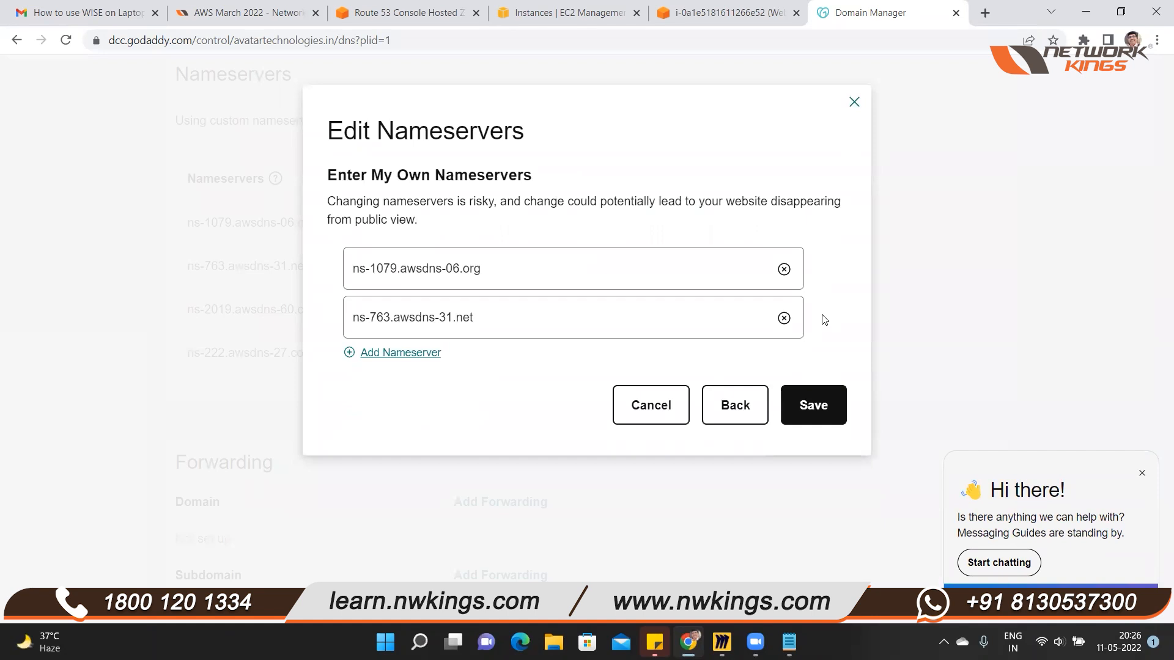
left_click(784, 318)
left_click(784, 270)
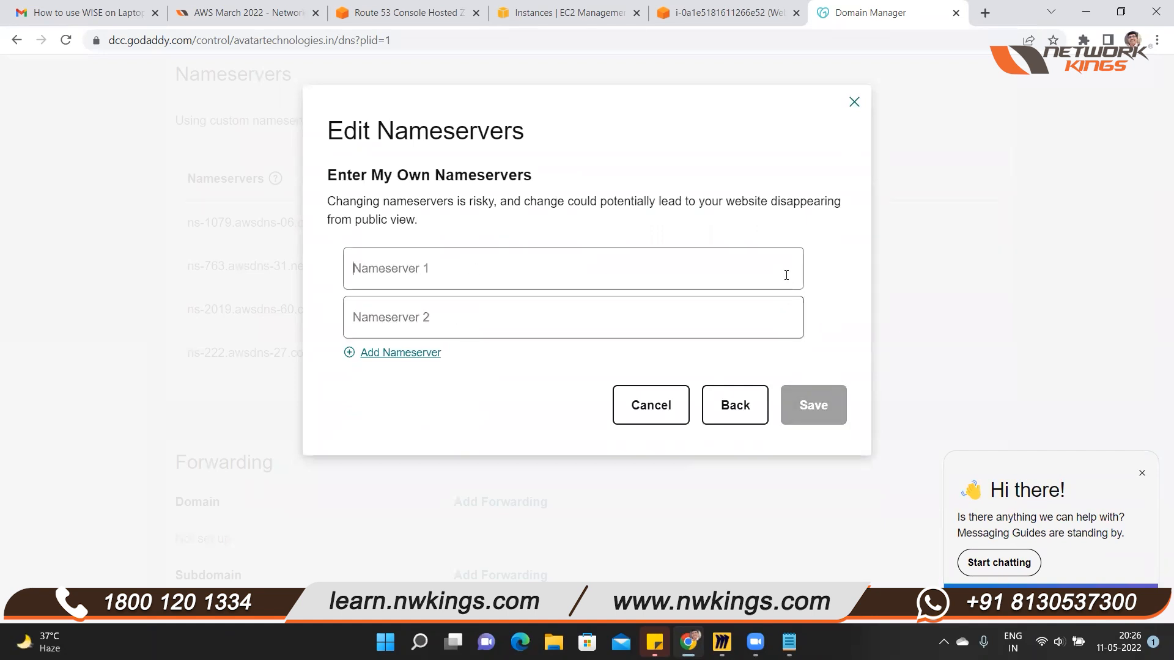
left_click_drag(524, 101, 470, 101)
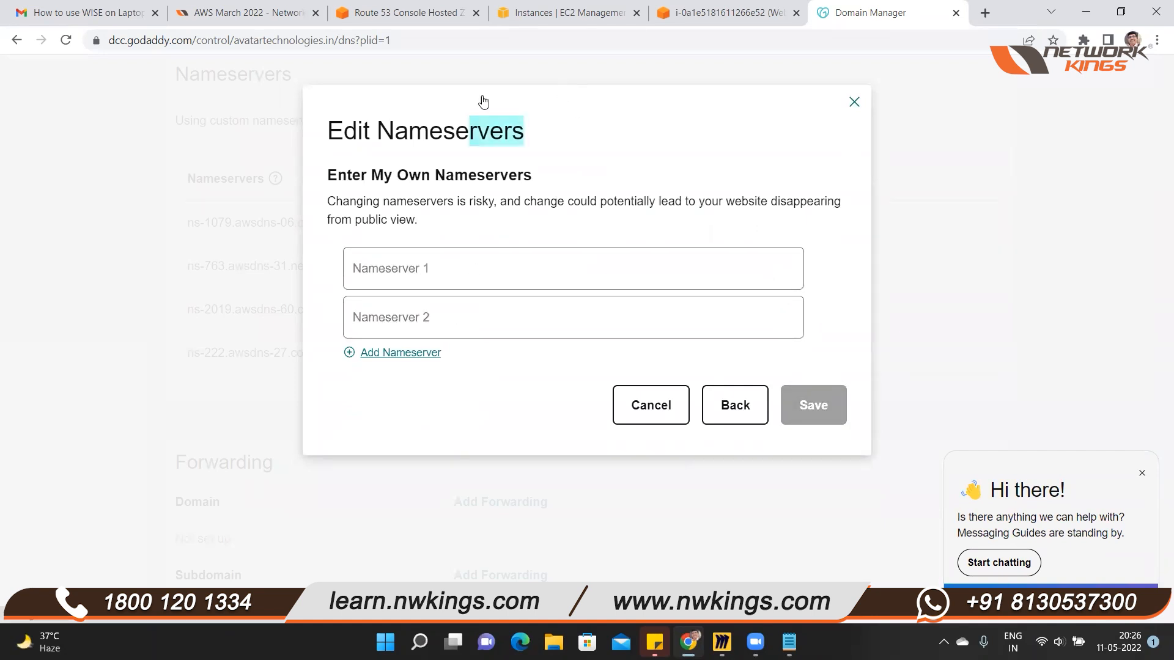
Copy ns-93.awsdns-11.com from the Notepad list and enter it as the domain's first nameserver
left_click(461, 267)
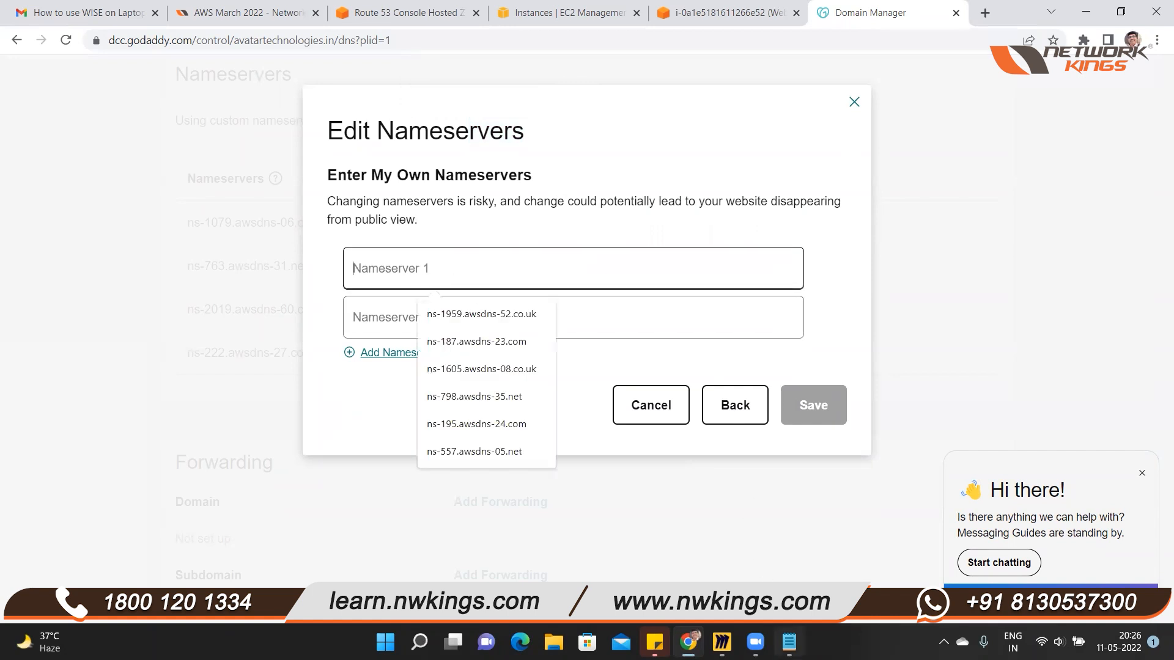
left_click(789, 641)
left_click_drag(986, 391, 938, 165)
left_click_drag(1008, 231, 838, 242)
key("ctrl+c")
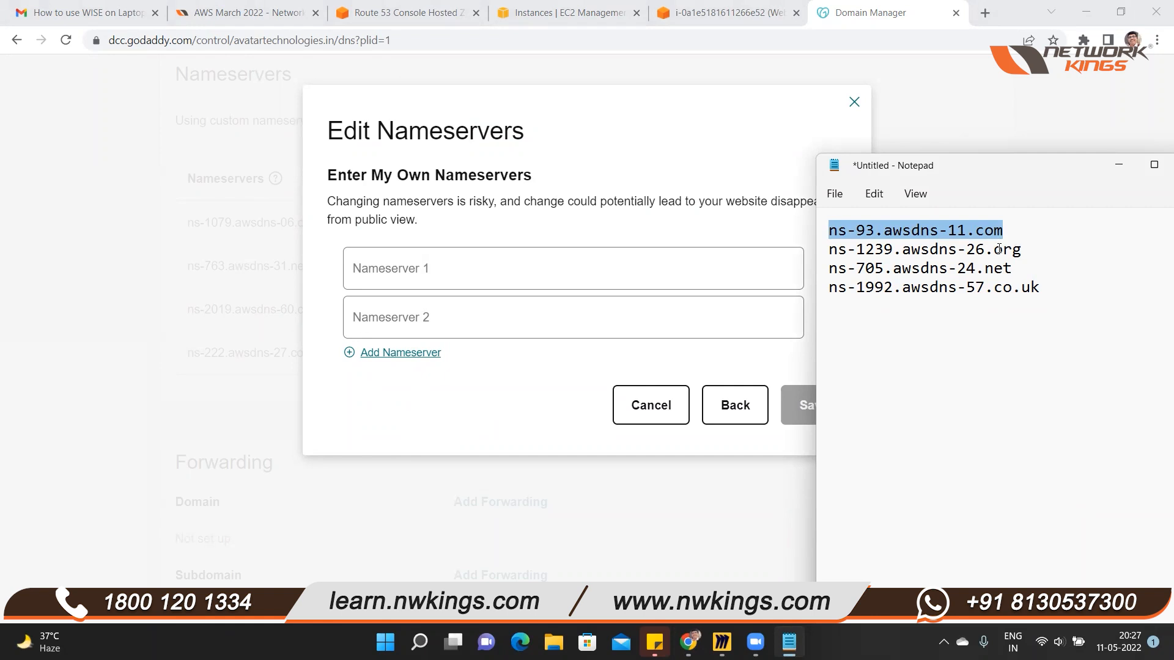
left_click(435, 282)
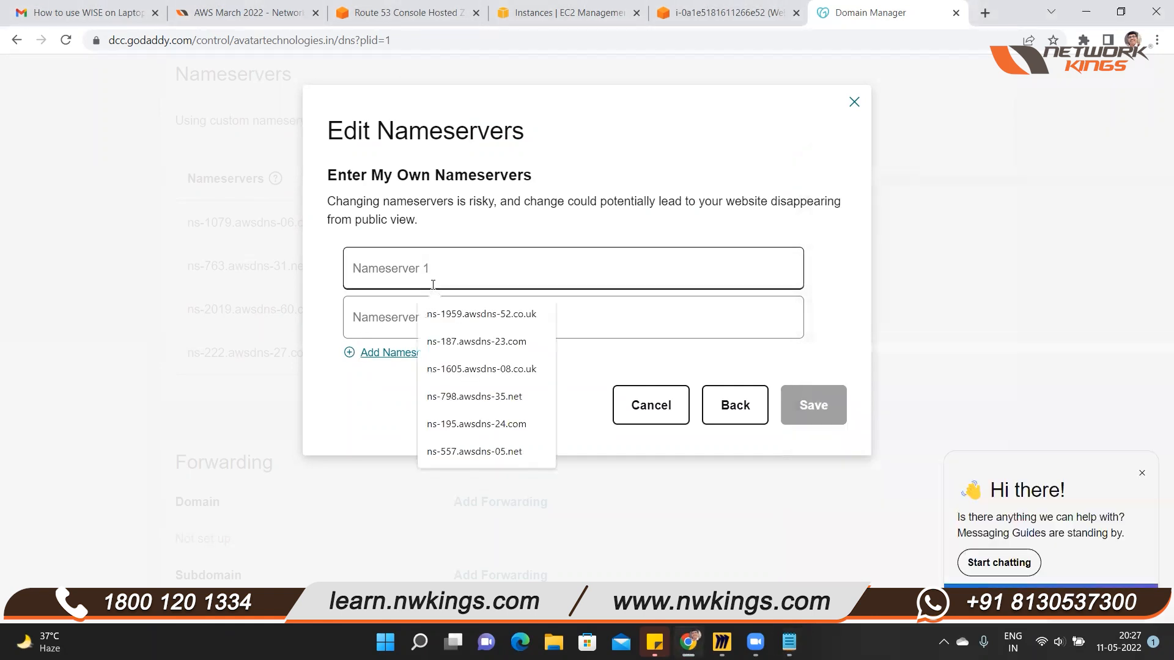
key("ctrl+v")
Copy ns-1239.awsdns-26.org from the Notepad list and enter it as the second nameserver
left_click(413, 322)
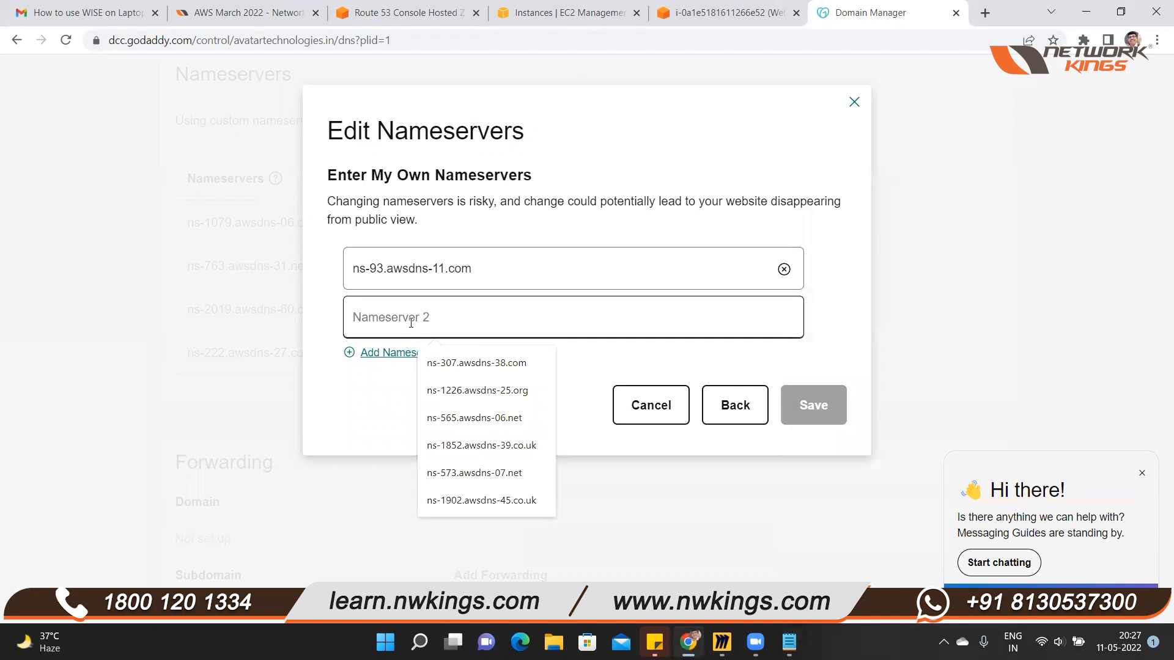
key("alt+Tab")
left_click_drag(1019, 250, 826, 250)
key("ctrl+c")
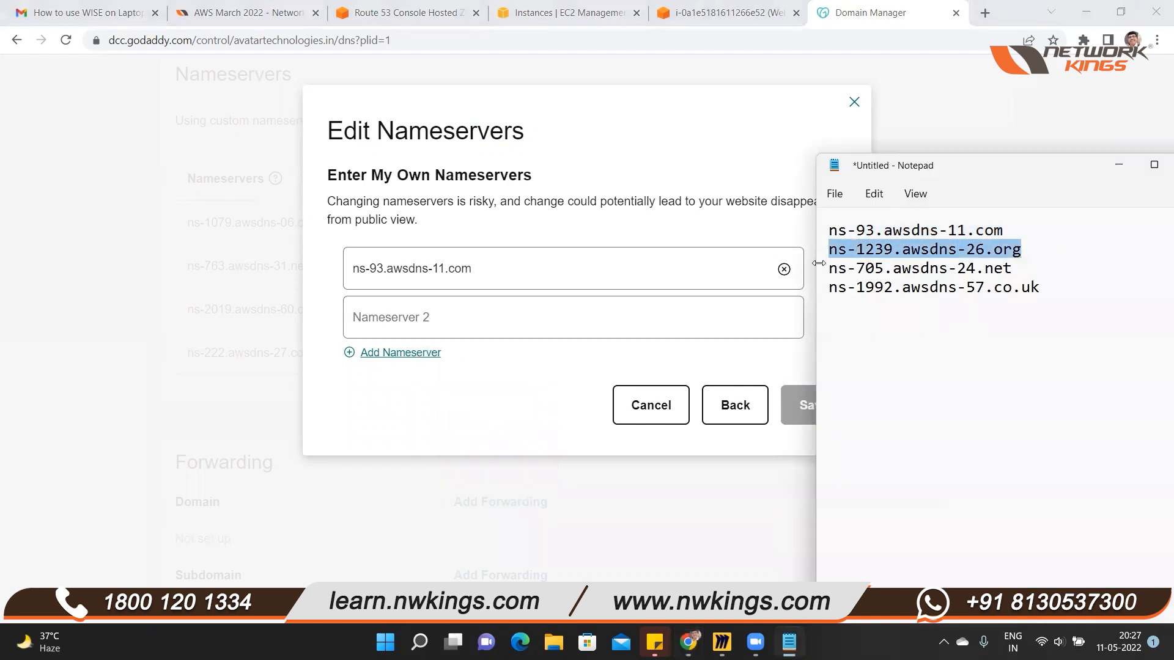
left_click(547, 327)
key("ctrl+v")
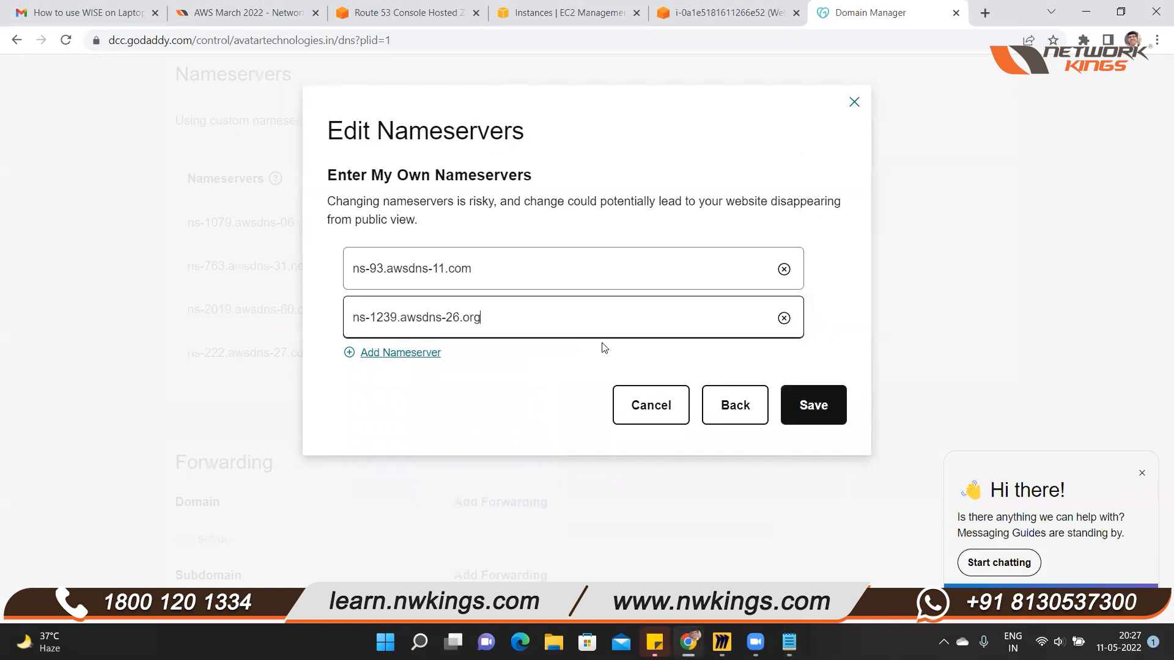
Add two more nameserver entries and fill the third with ns-705.awsdns-24.net copied from Notepad
left_click(350, 352)
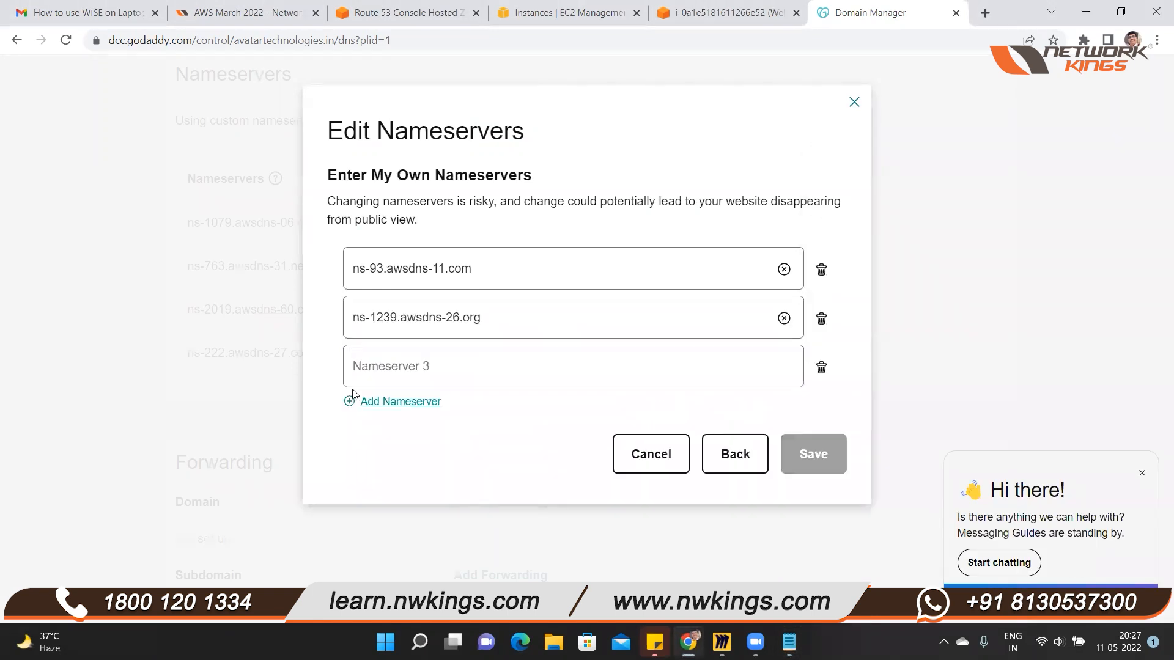
left_click(351, 404)
left_click(450, 366)
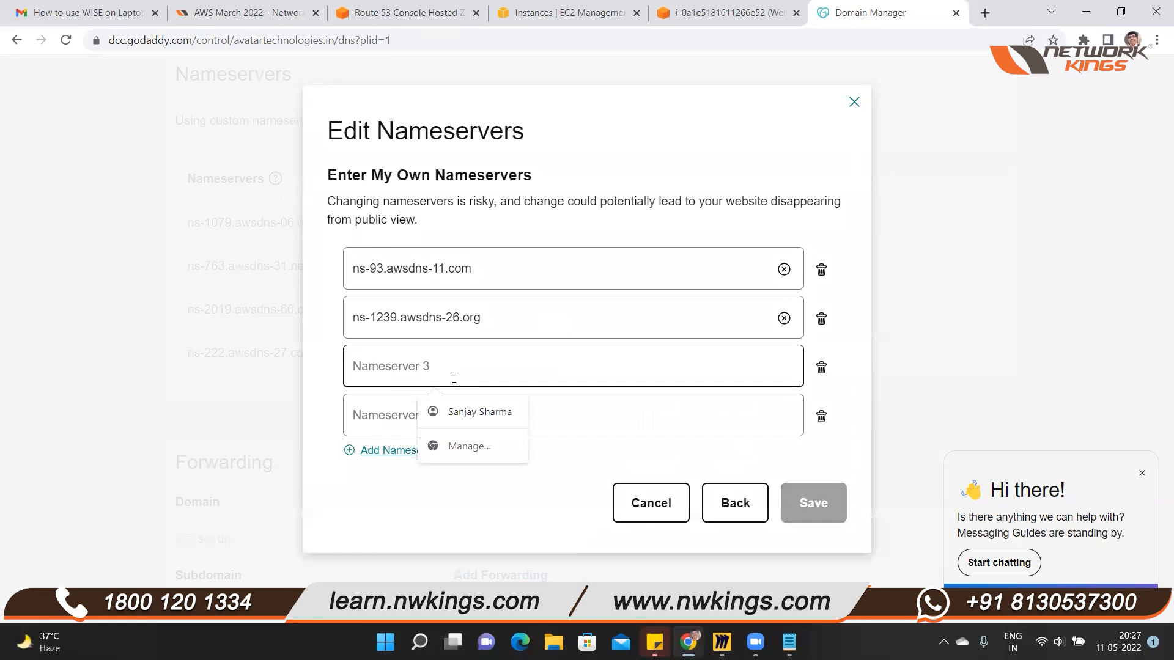
key("alt+Tab")
left_click_drag(1016, 273, 808, 271)
key("ctrl+c")
left_click(443, 351)
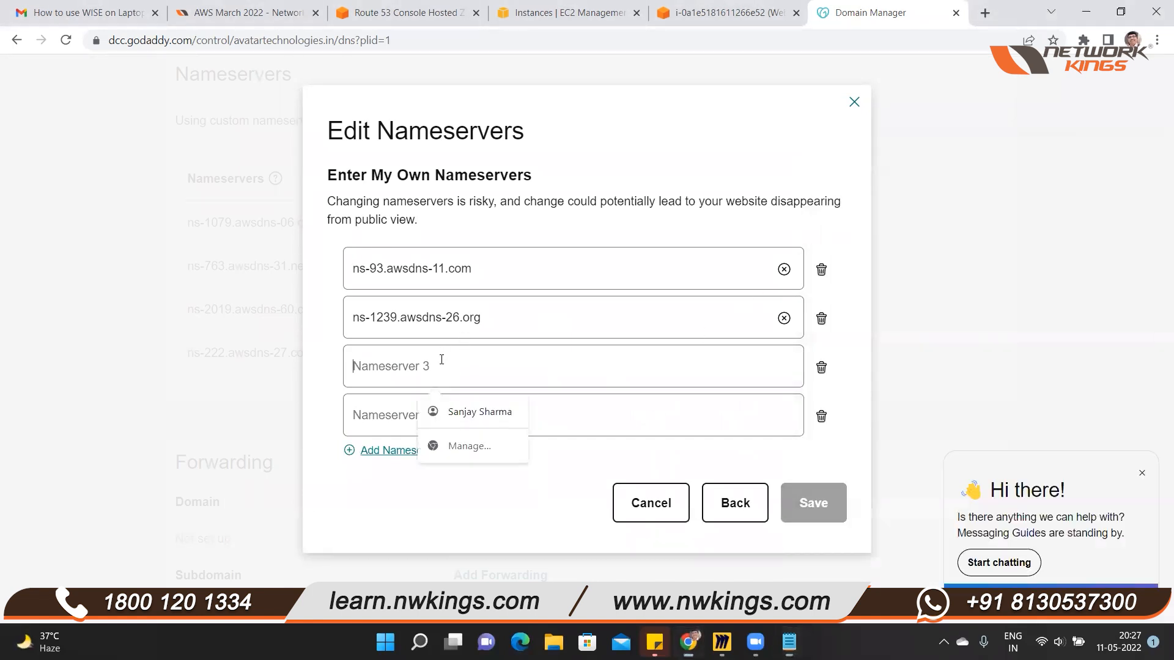
key("ctrl+v")
Copy ns-1992.awsdns-57.co.uk from the Notepad list and enter it as the fourth nameserver
left_click(429, 422)
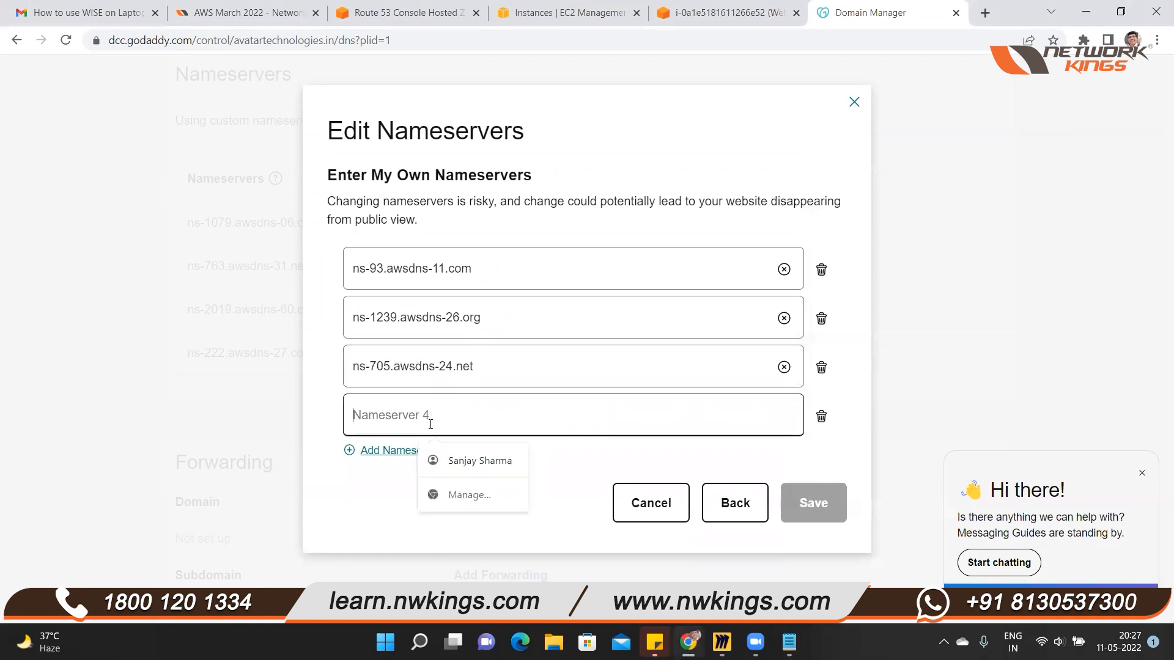
key("alt+Tab")
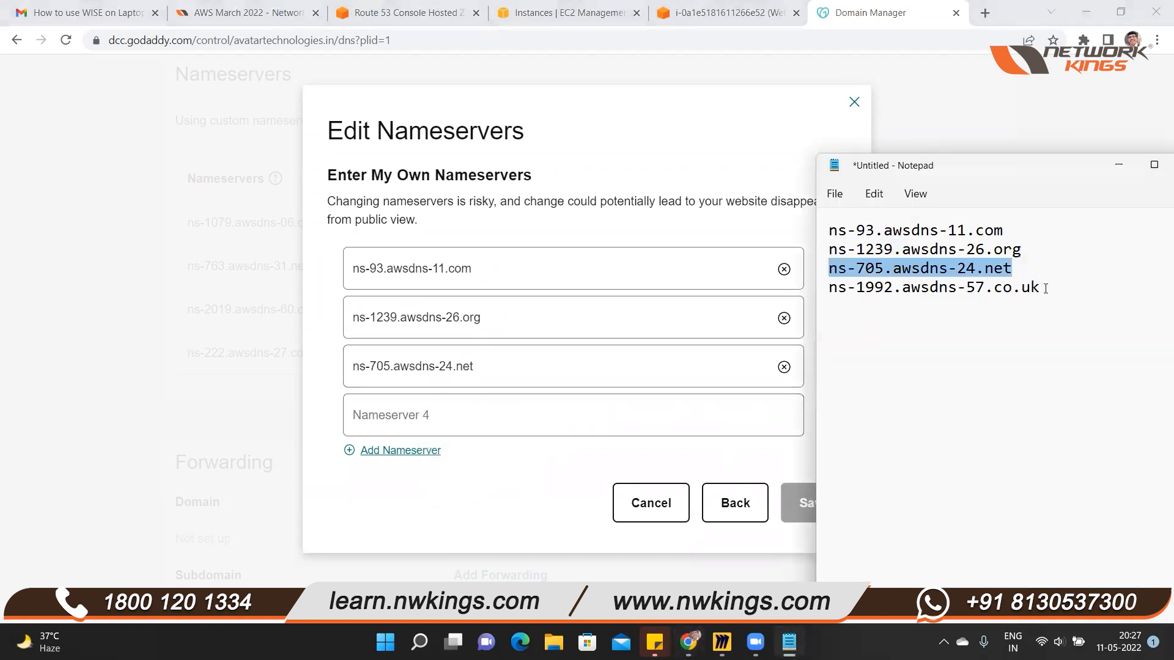
left_click_drag(1045, 288, 785, 291)
key("ctrl+c")
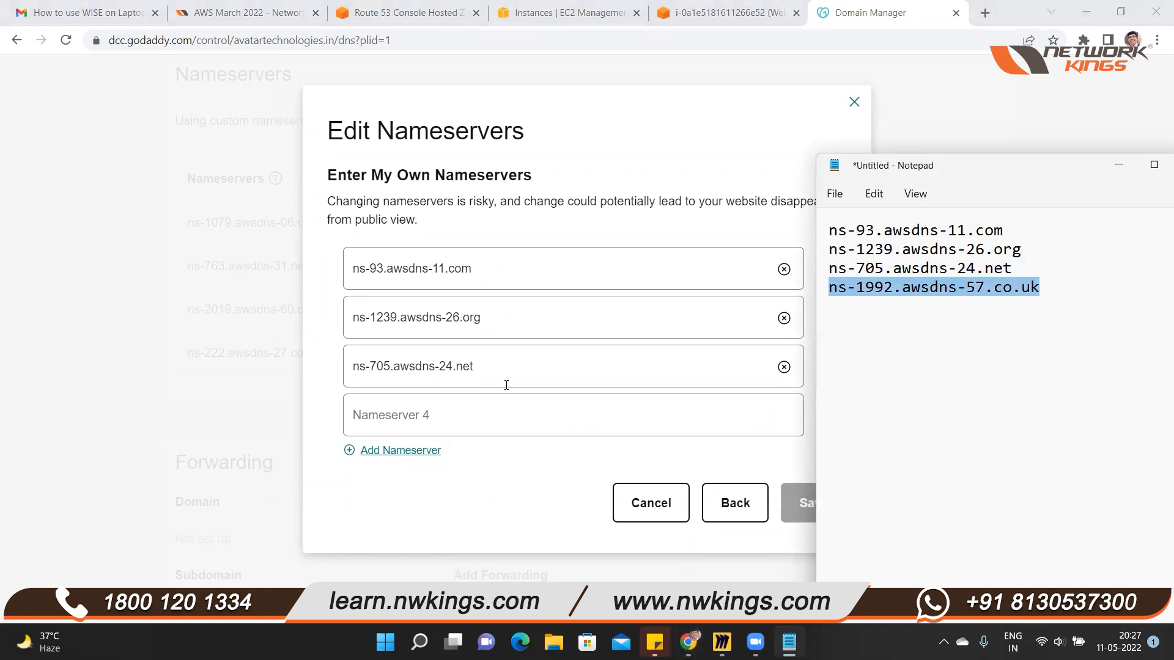
left_click(501, 412)
key("ctrl+v")
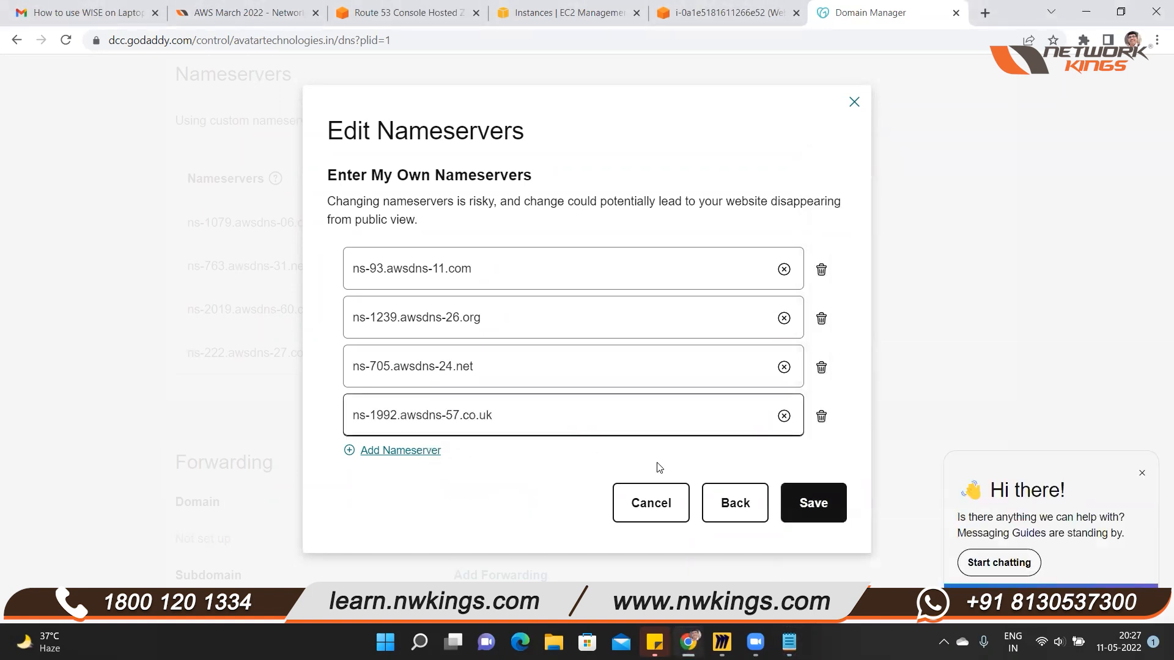
Save the four custom nameservers and consent to the nameserver update for avatartechnologies.in
left_click(815, 505)
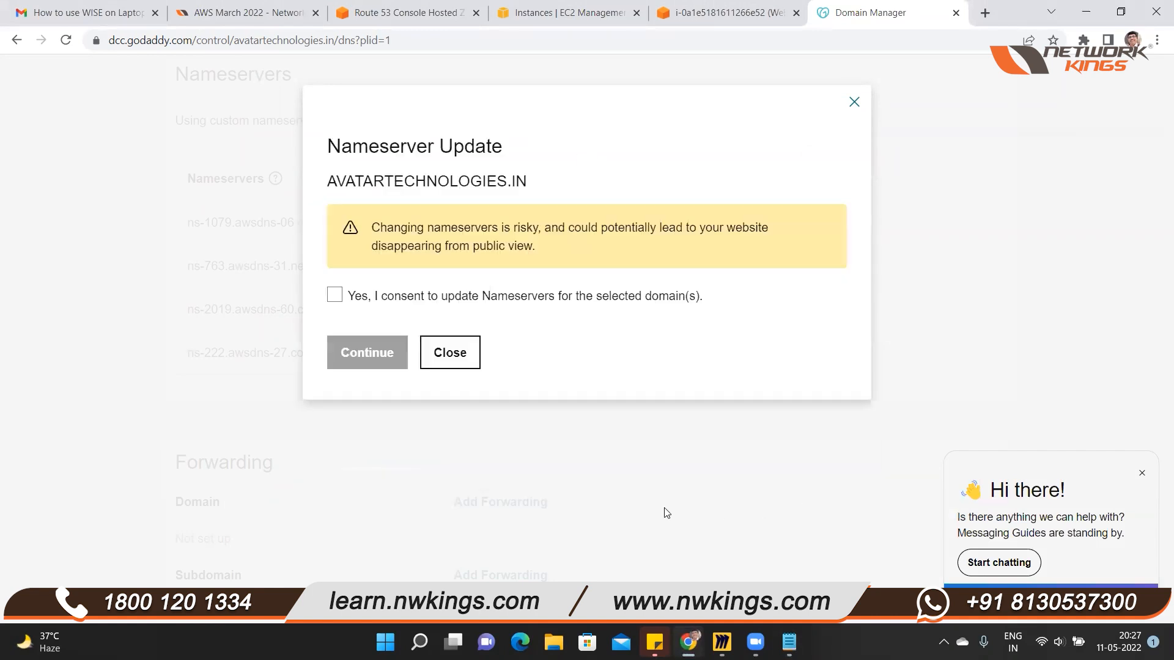
left_click(335, 296)
left_click(376, 357)
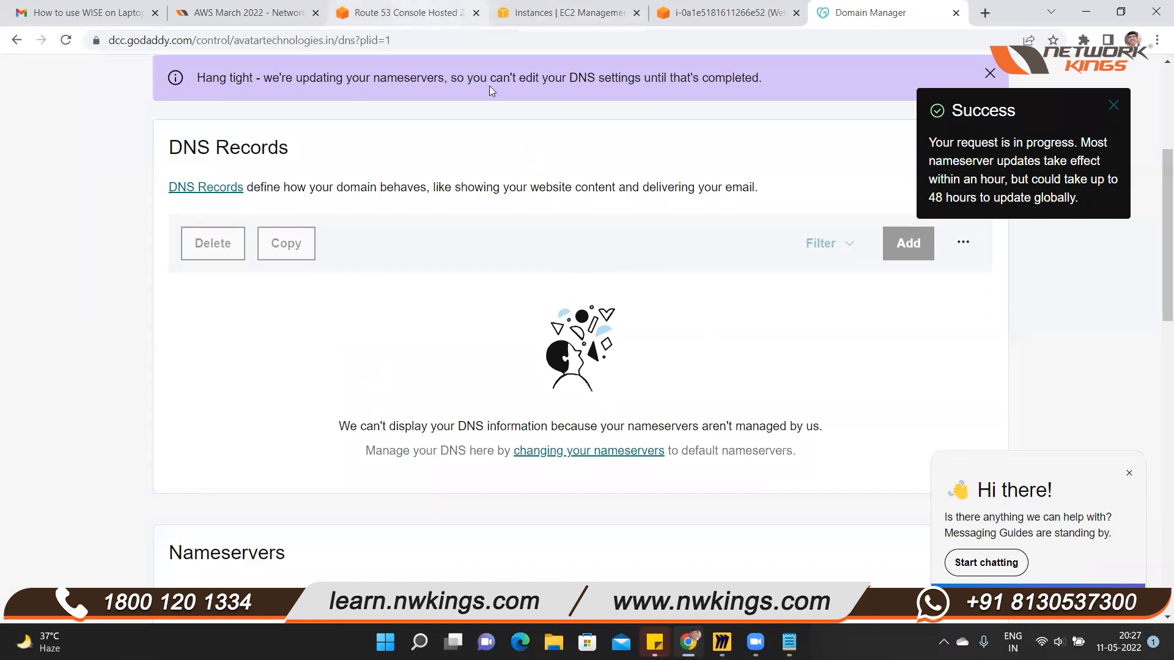
Load avatartechnologies.in in a separate browser tab and reload it to test whether the domain resolves
key("ctrl+3")
key("ctrl+4")
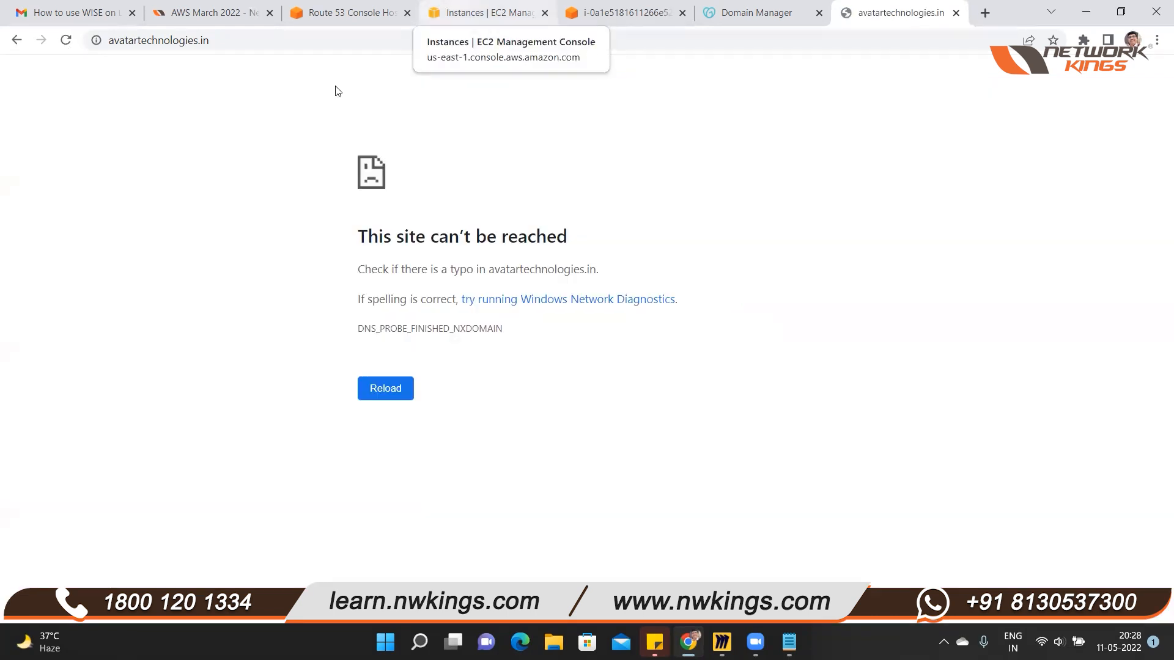
left_click(64, 40)
Return to GoDaddy's DNS management page and examine the update status and the listed nameservers
left_click(756, 12)
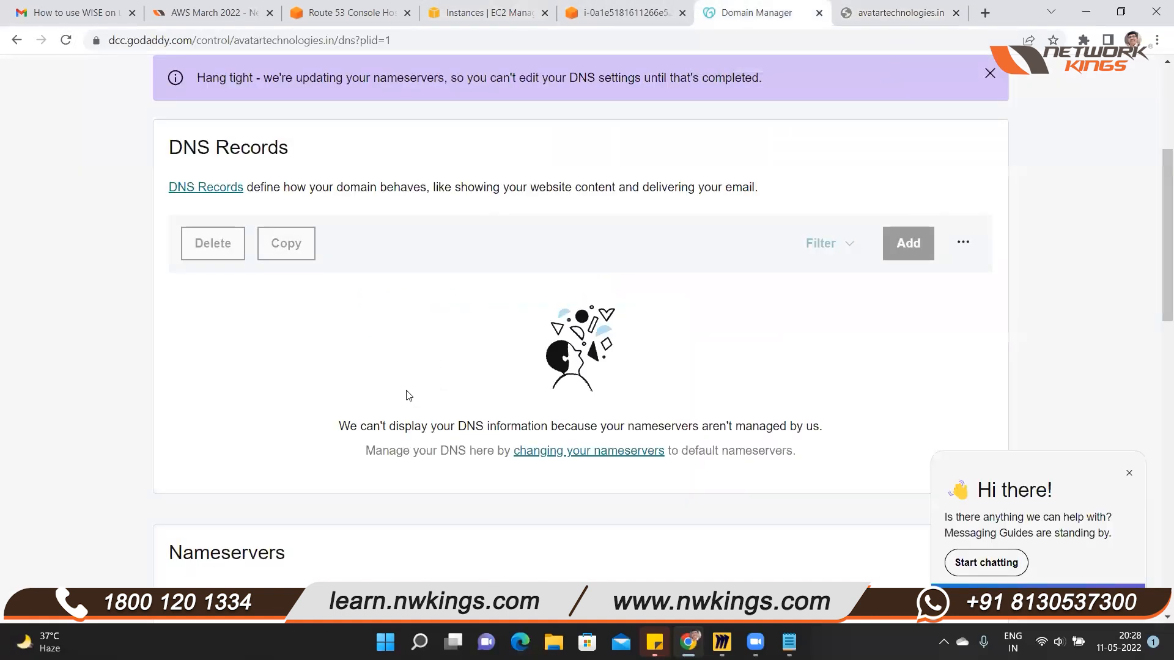
scroll(406, 401, "down", 6)
scroll(405, 407, "up", 5)
scroll(406, 422, "down", 9)
scroll(402, 428, "down", 5)
scroll(403, 435, "up", 11)
scroll(404, 435, "up", 1)
scroll(404, 435, "down", 2)
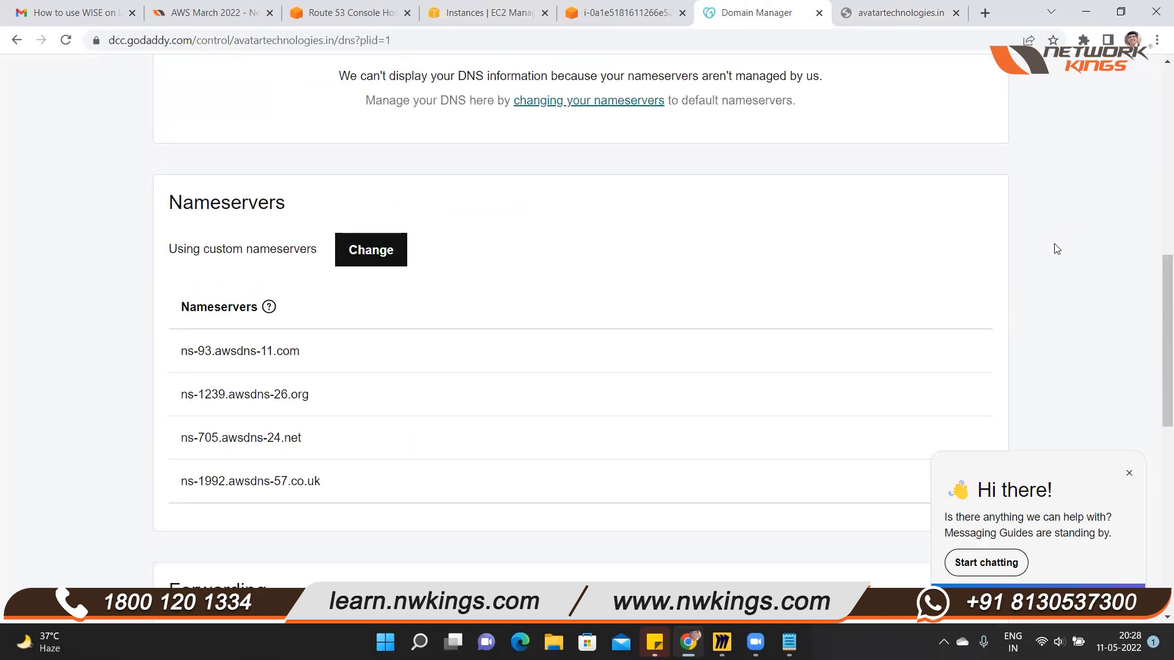
left_click(1157, 174)
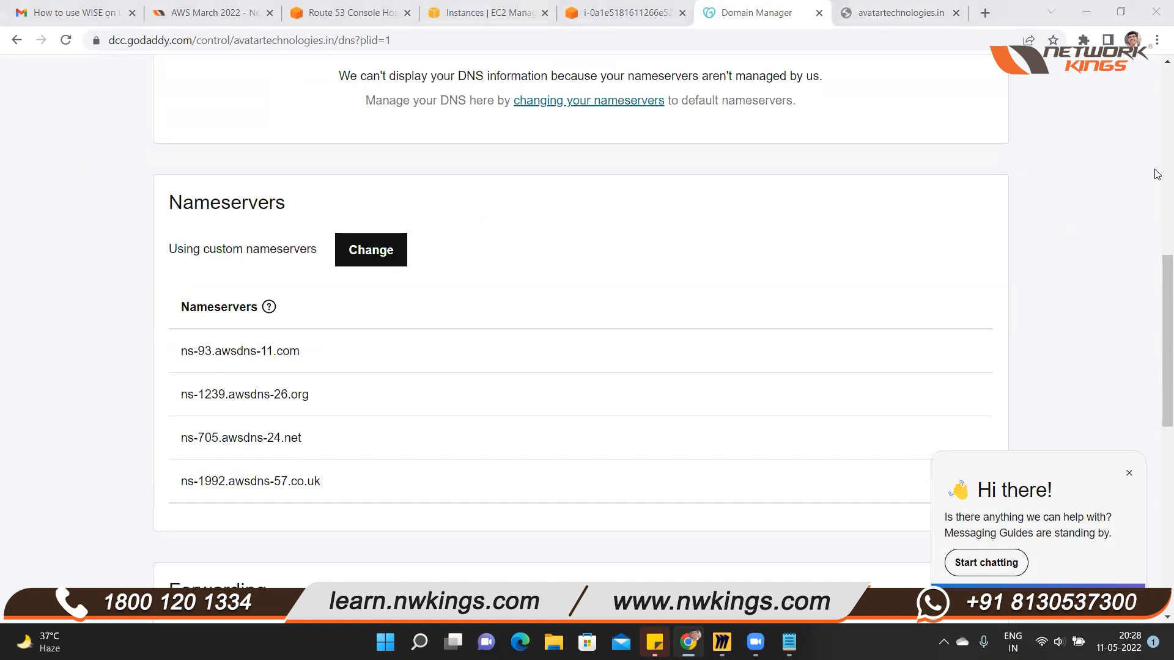
scroll(654, 550, "up", 4)
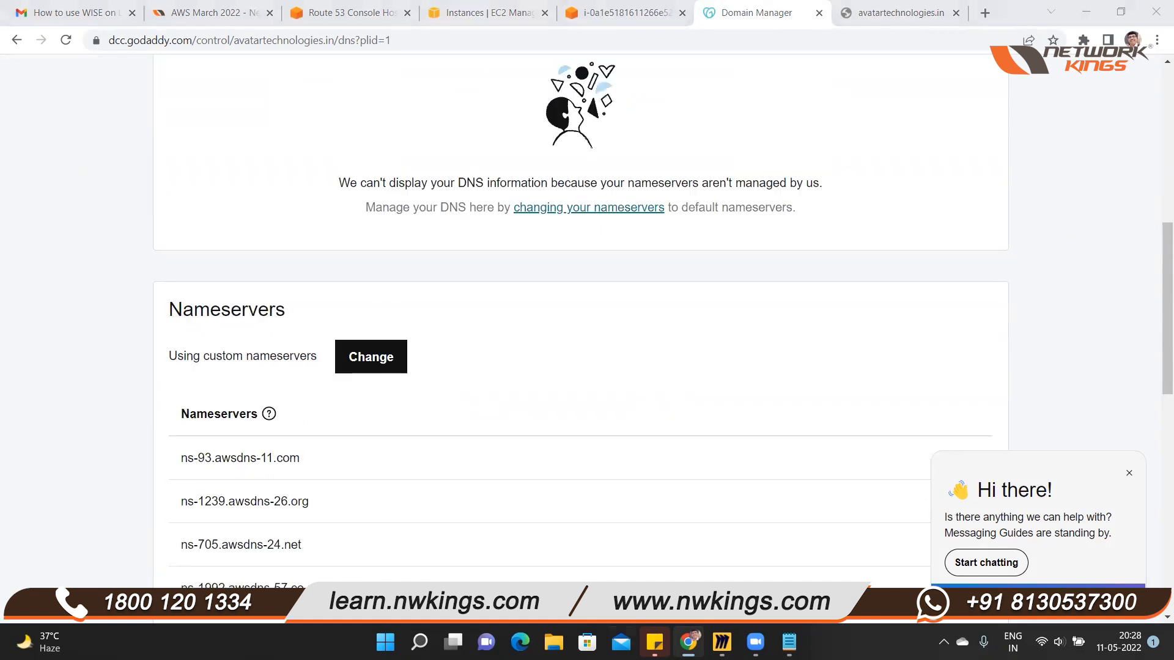
scroll(643, 577, "up", 6)
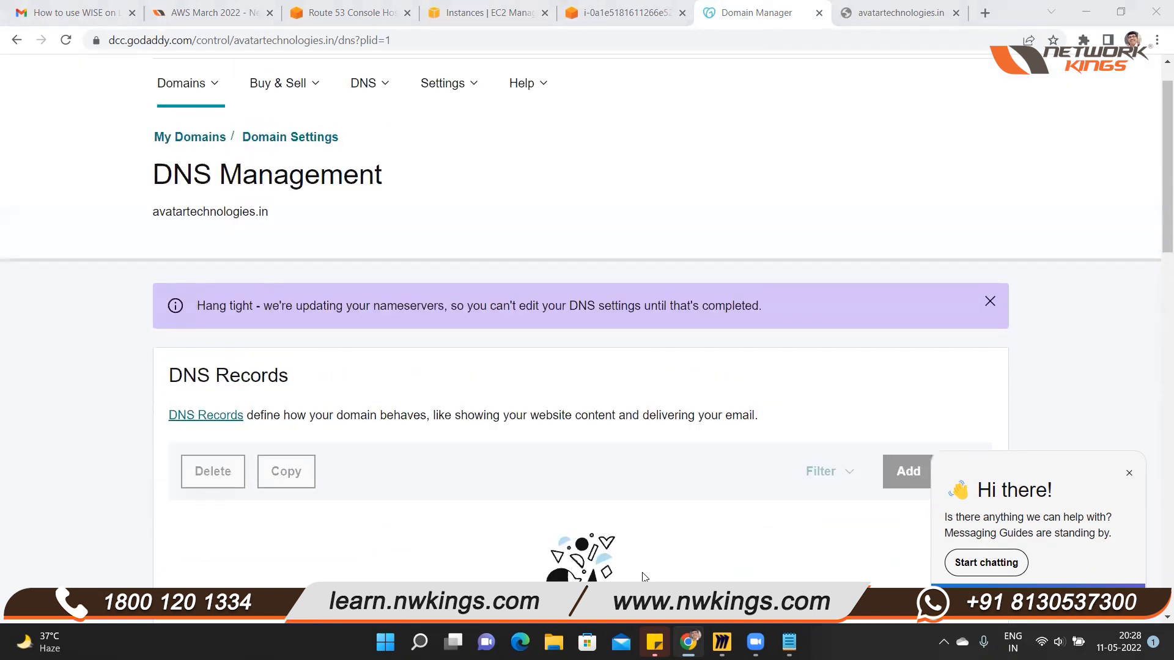
scroll(642, 578, "down", 15)
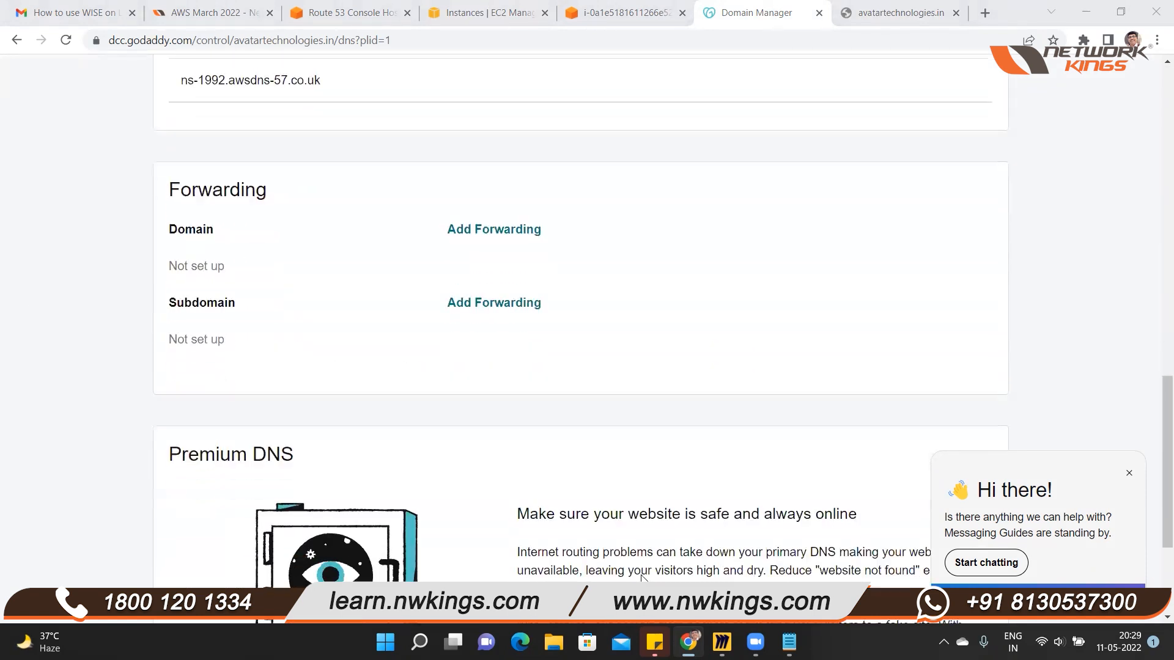
scroll(641, 579, "up", 15)
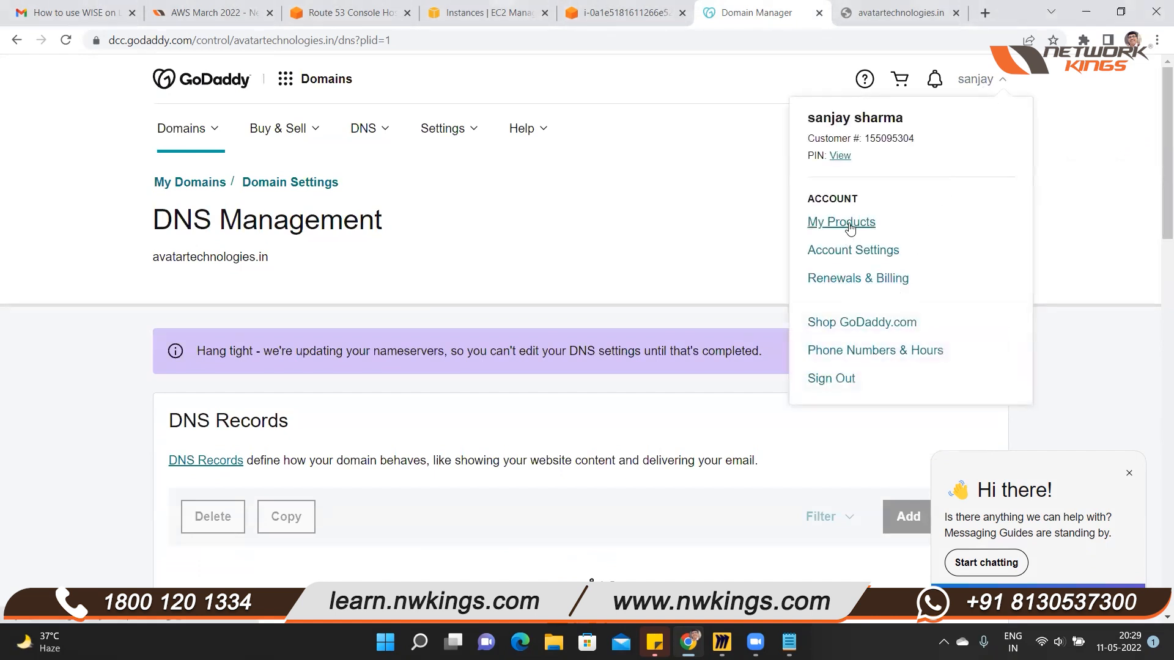
Reopen avatartechnologies.in from the account's My Products page and check the nameservers on its DNS management page
left_click(850, 223)
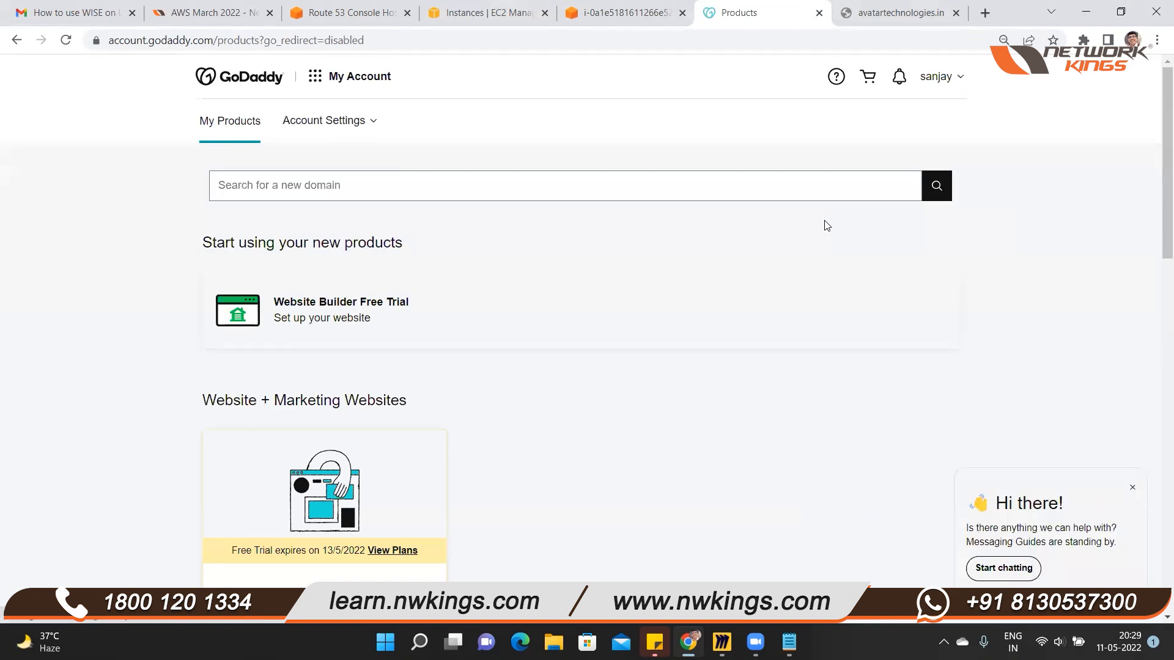
scroll(706, 460, "down", 5)
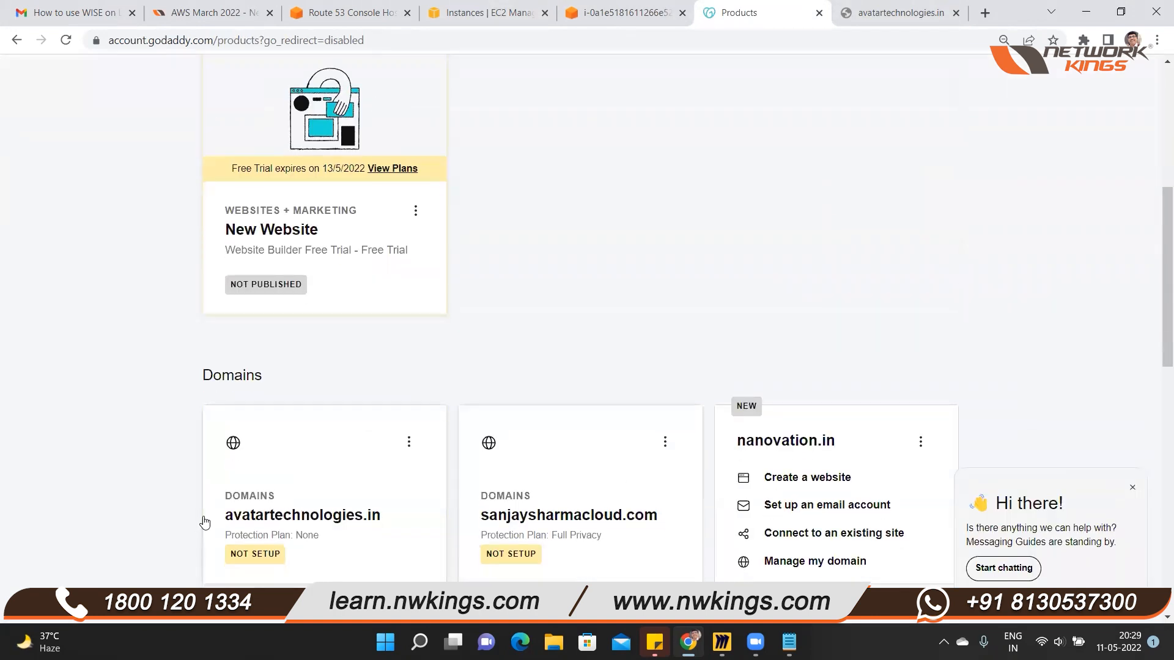
double_click(285, 520)
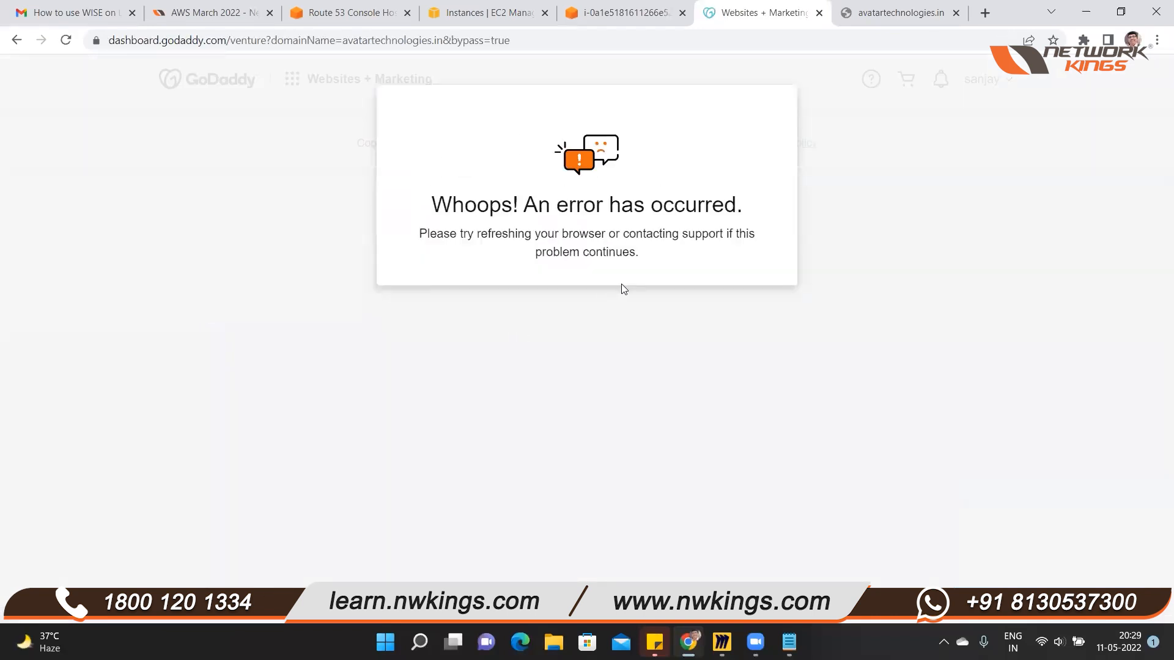
left_click(68, 43)
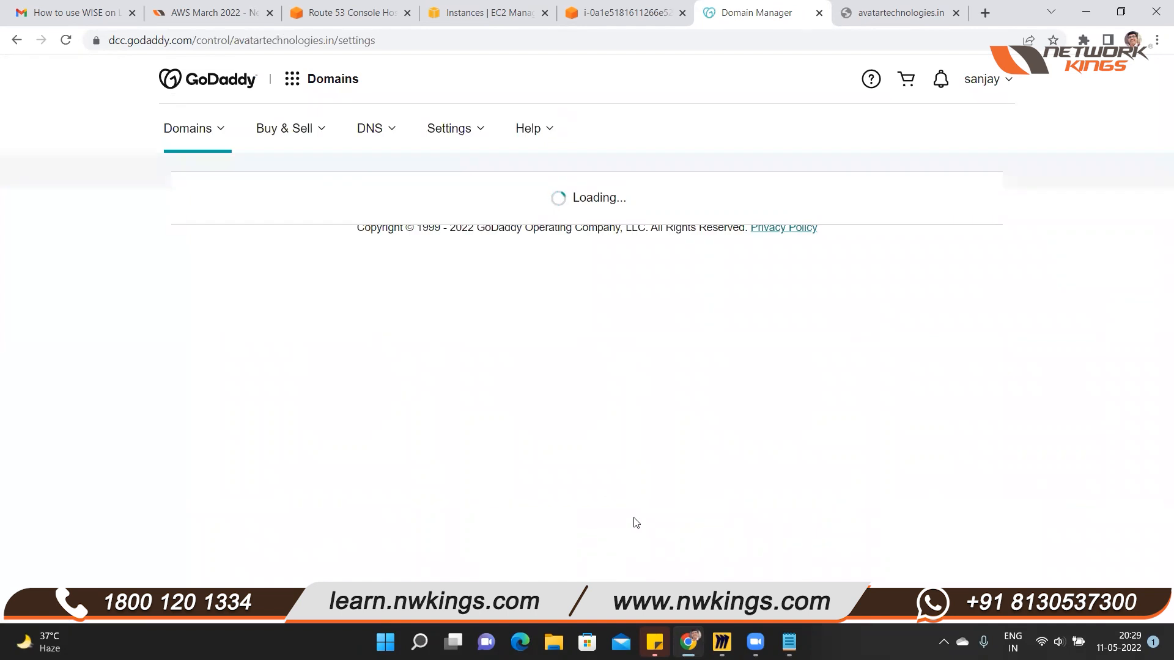
scroll(648, 511, "down", 5)
scroll(649, 512, "up", 3)
scroll(689, 393, "down", 12)
left_click(695, 290)
mouse_move(729, 626)
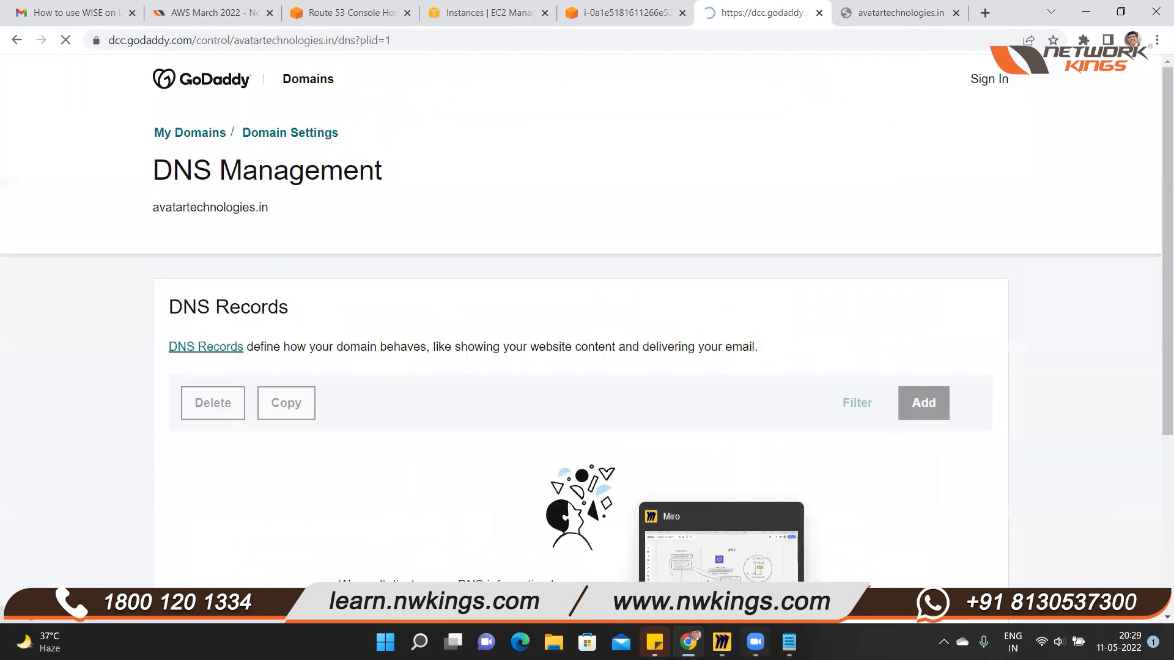
scroll(314, 477, "down", 7)
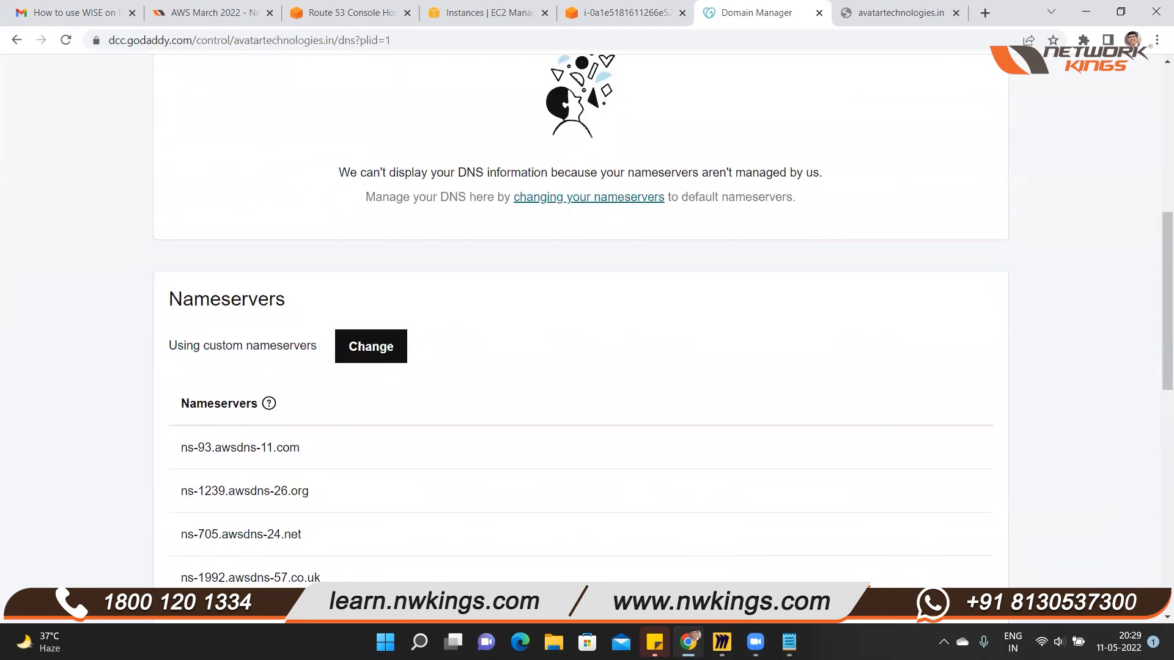
scroll(580, 366, "down", 3)
Bring up the Notepad list of nameservers and close it without saving
left_click(789, 641)
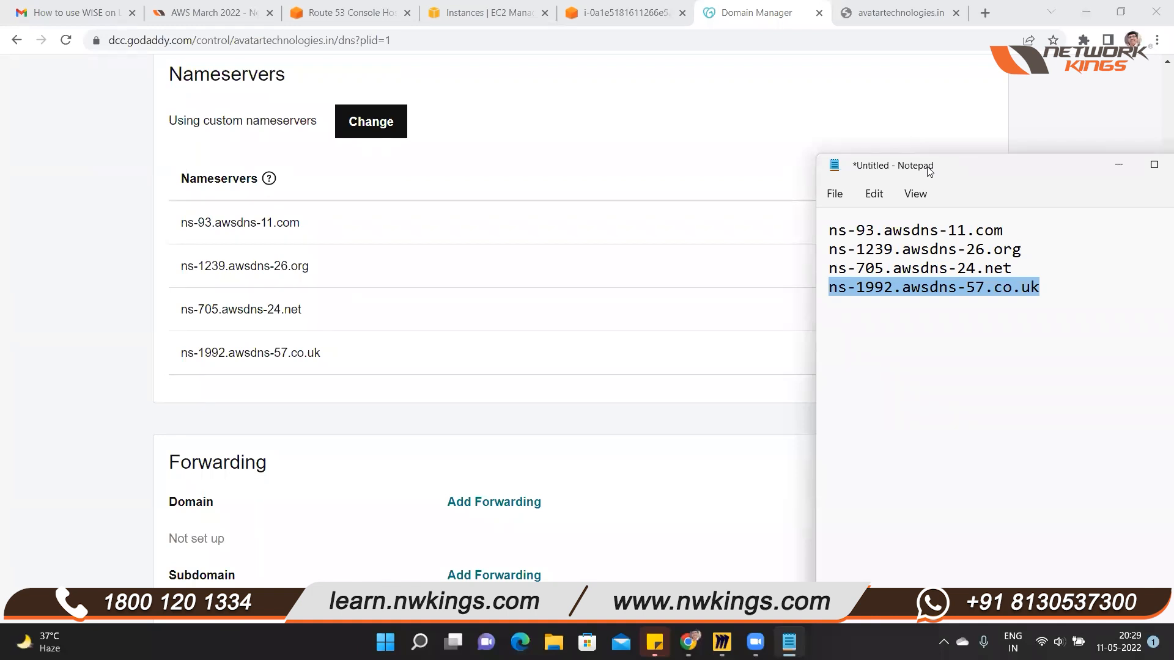
left_click_drag(958, 167, 506, 207)
left_click(737, 206)
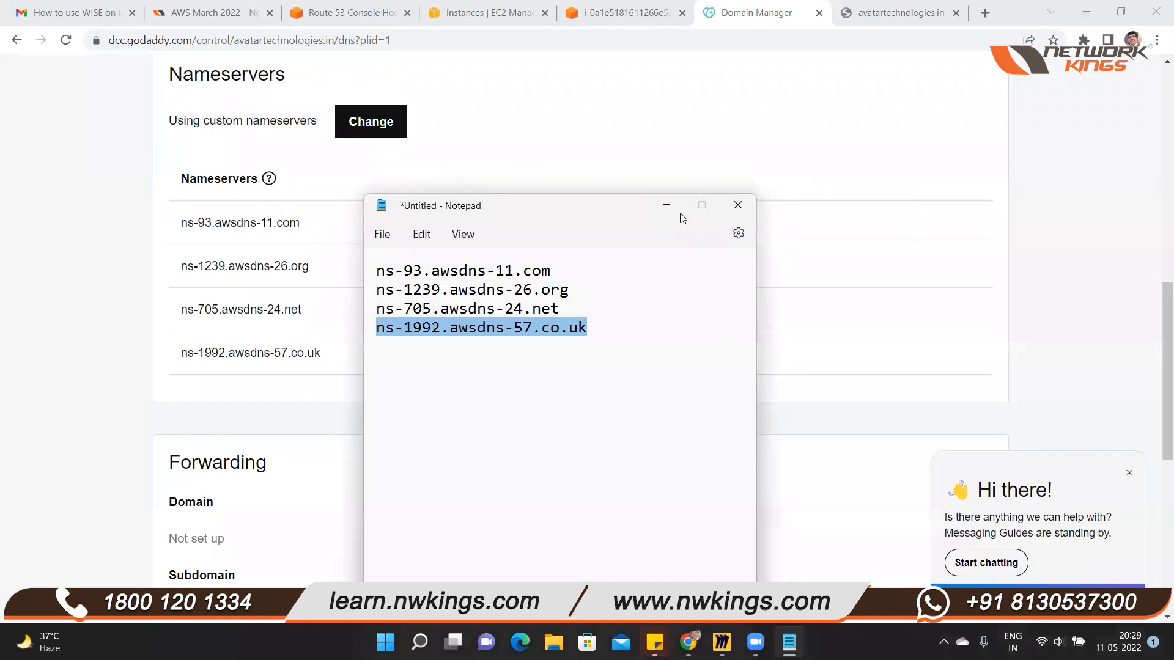
left_click(561, 501)
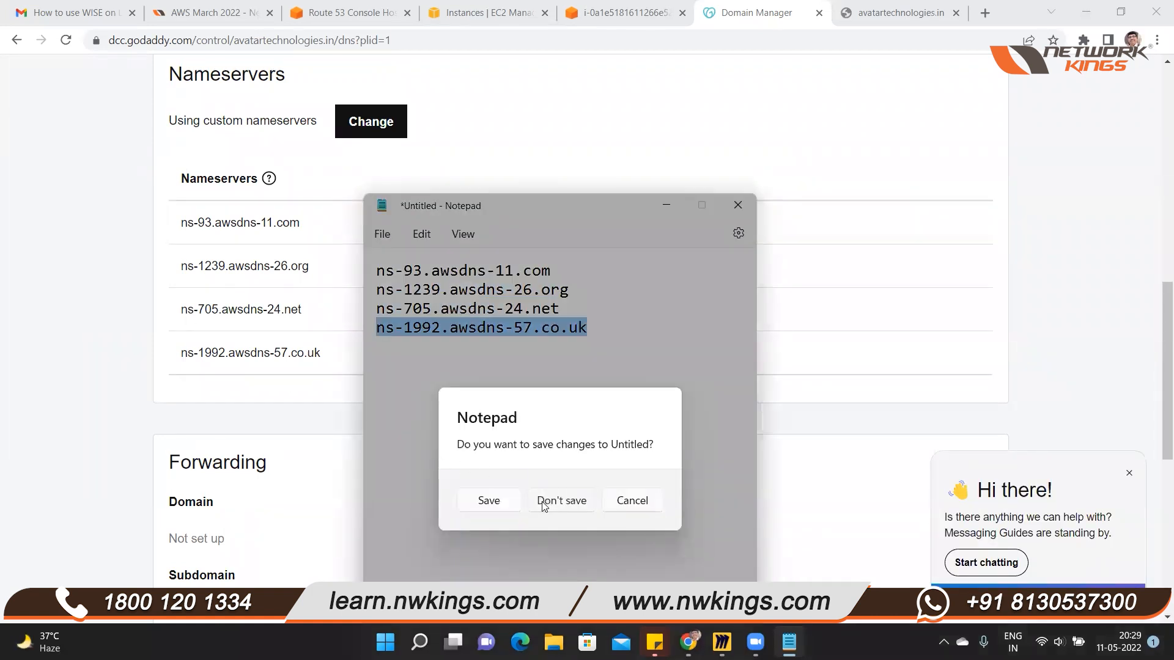
Close the GoDaddy tab and switch to the terminal session of the WebServer EC2 instance
scroll(105, 343, "up", 1)
scroll(105, 344, "up", 10)
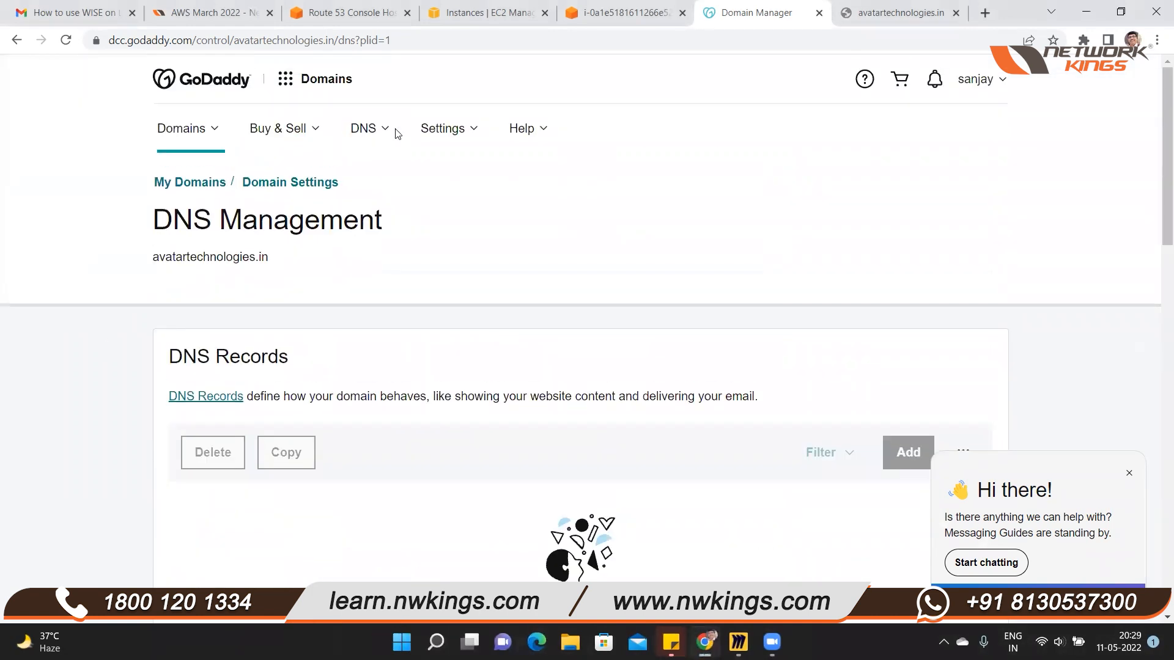
key("ctrl+w")
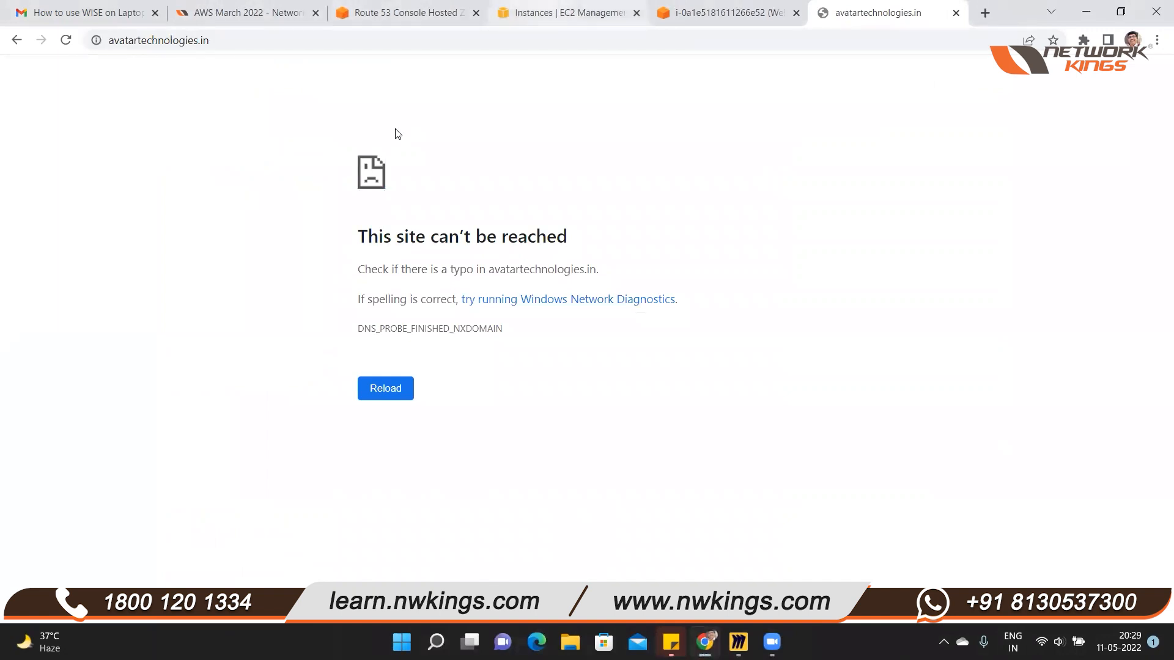
key("ctrl+shift+Tab")
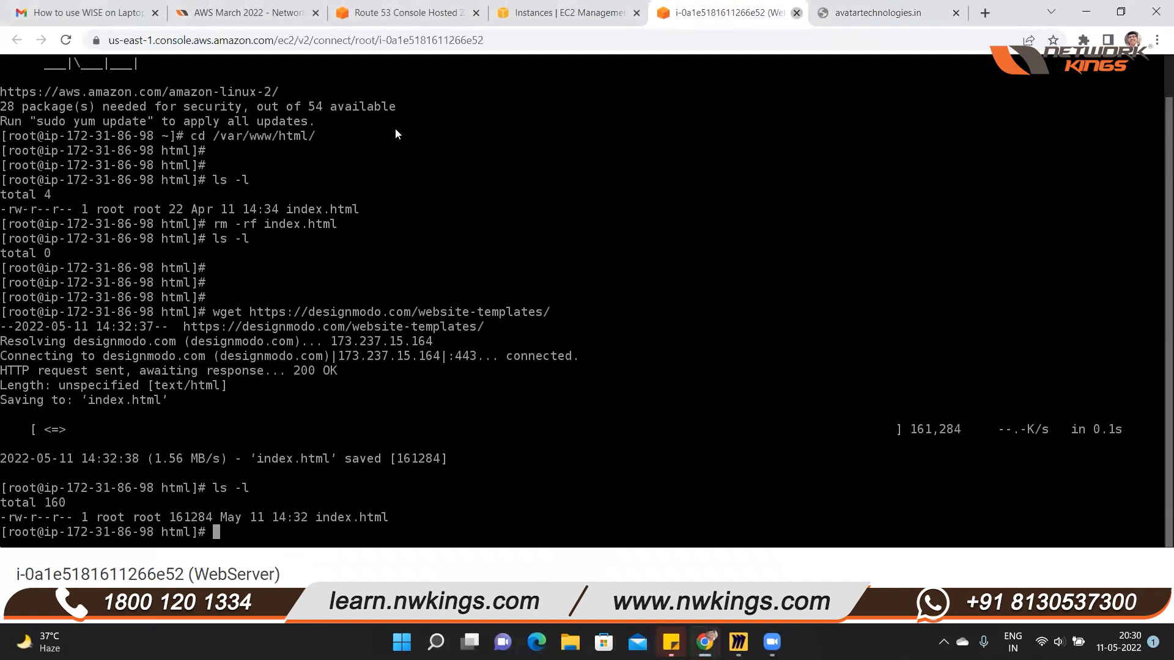
Close the WebServer terminal tab and test the web server by its public IP address 34.238.202.9 in the domain's browser tab
key("ctrl+w")
key("ctrl+shift+Tab")
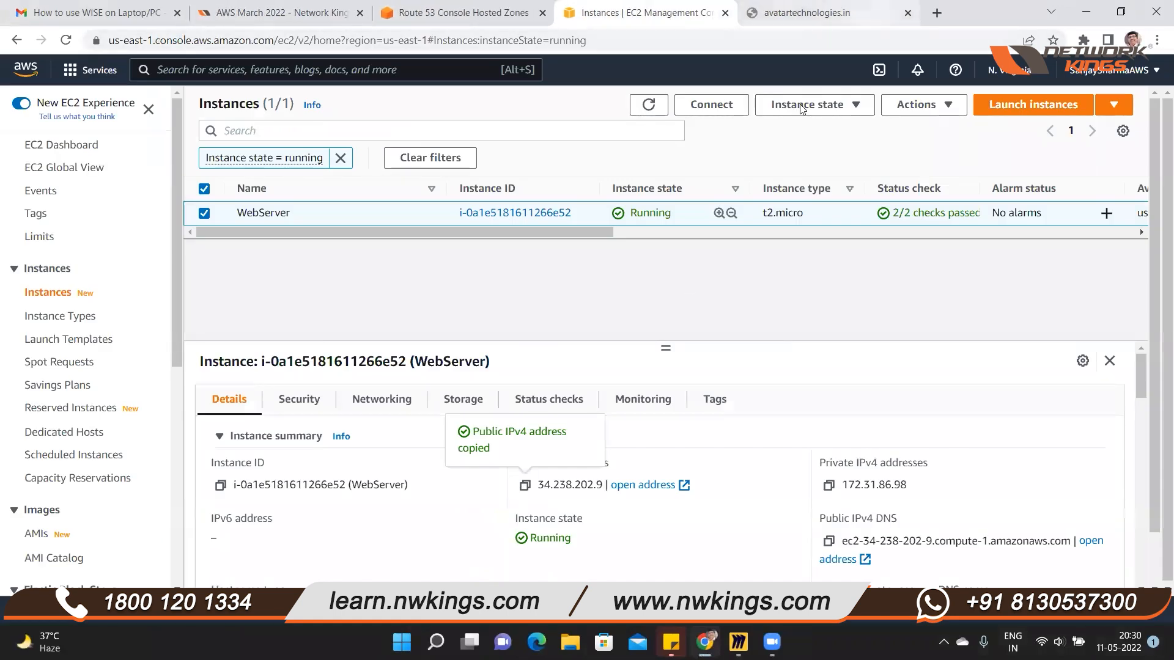
key("ctrl+Tab")
key("ctrl+l")
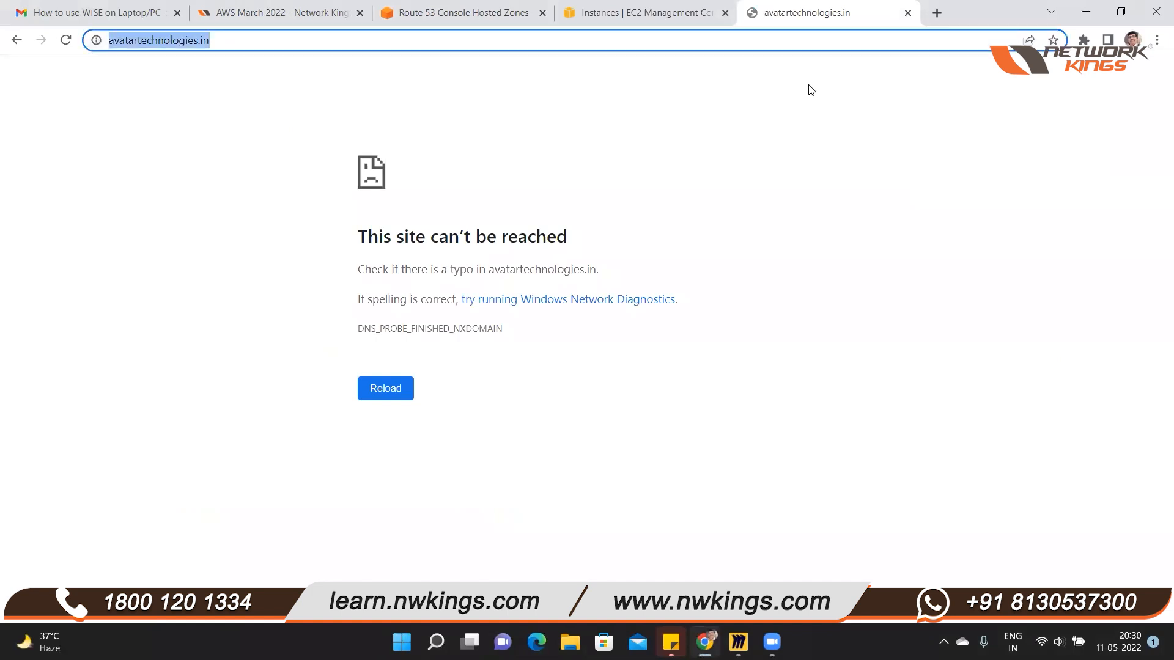
type("34.238.202.9")
key("Return")
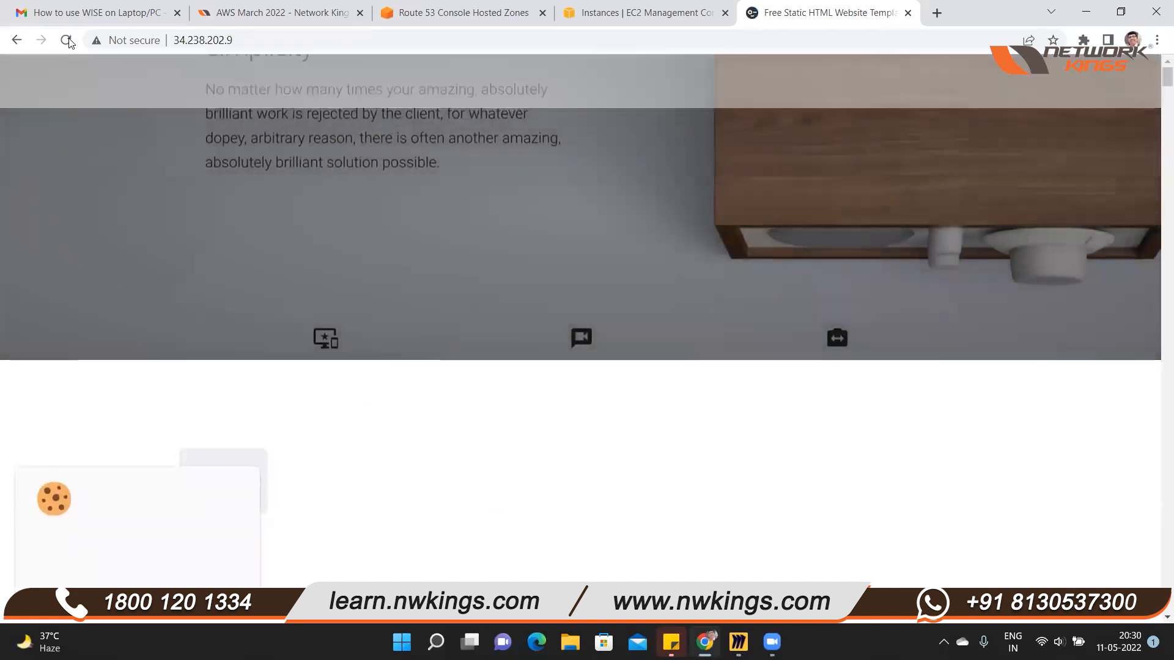
left_click(17, 40)
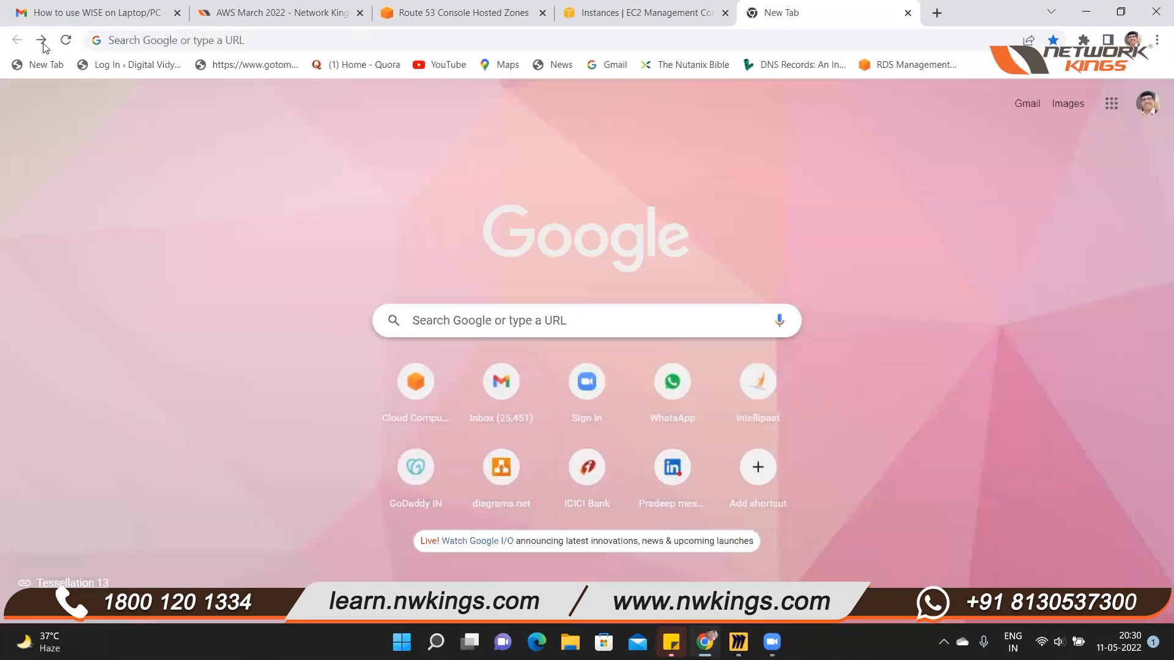
left_click(42, 40)
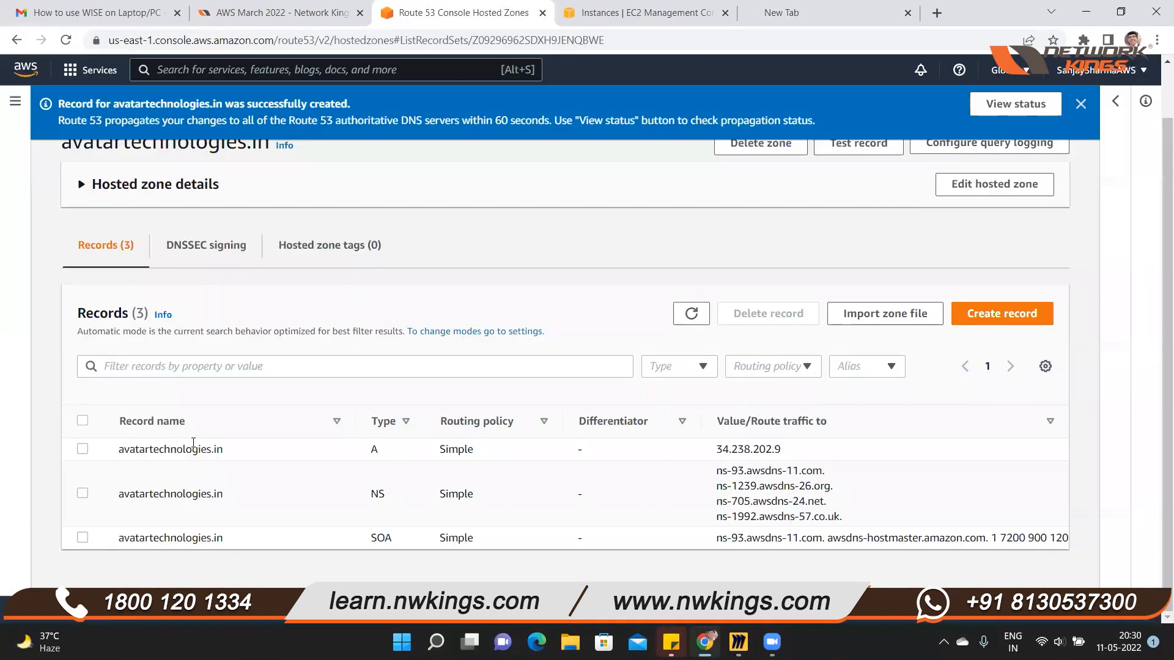
Copy the name avatartechnologies.in from the Route 53 A record and open it in Microsoft Edge
left_click_drag(229, 452, 118, 449)
key("ctrl+c")
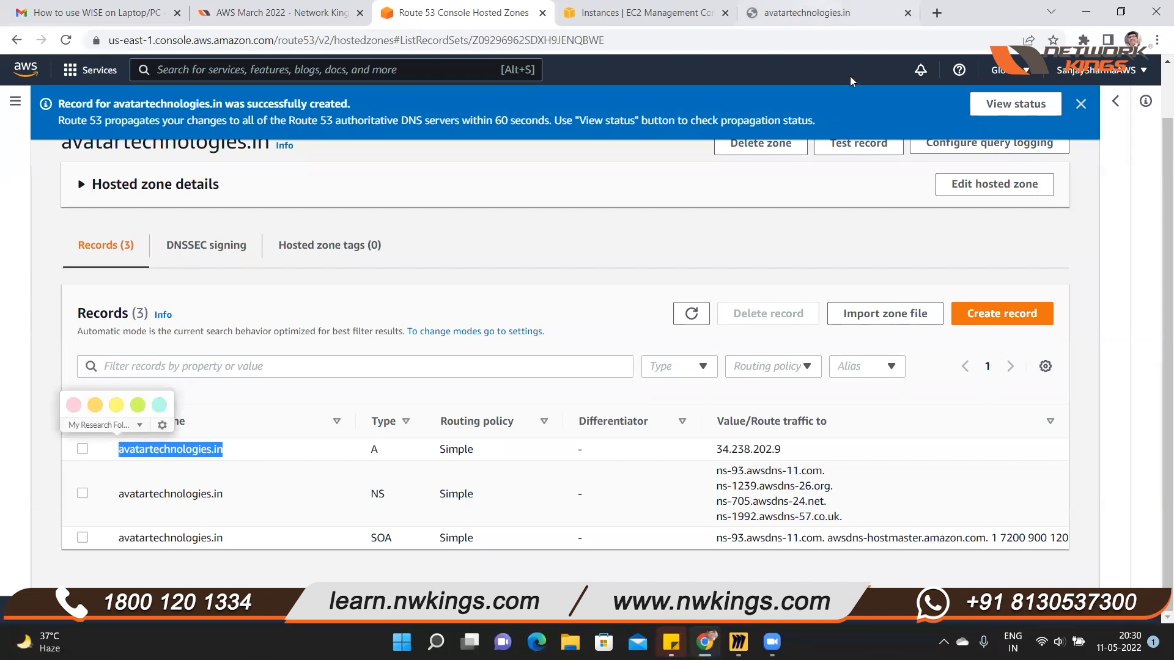
scroll(985, 470, "up", 1)
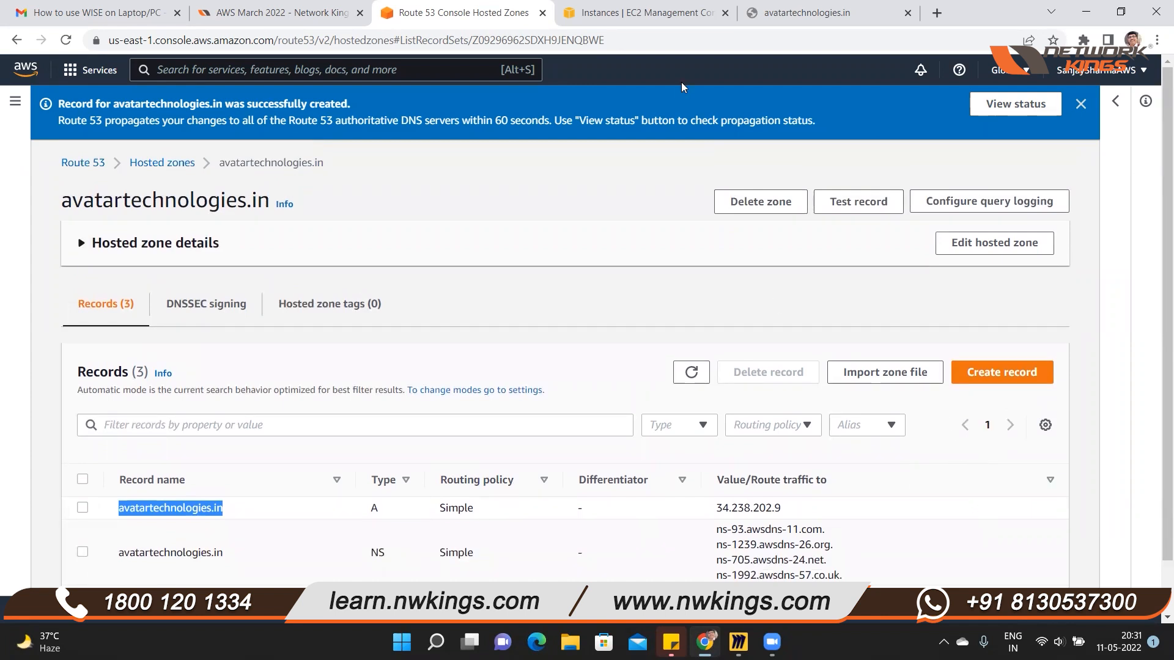
key("ctrl+Tab")
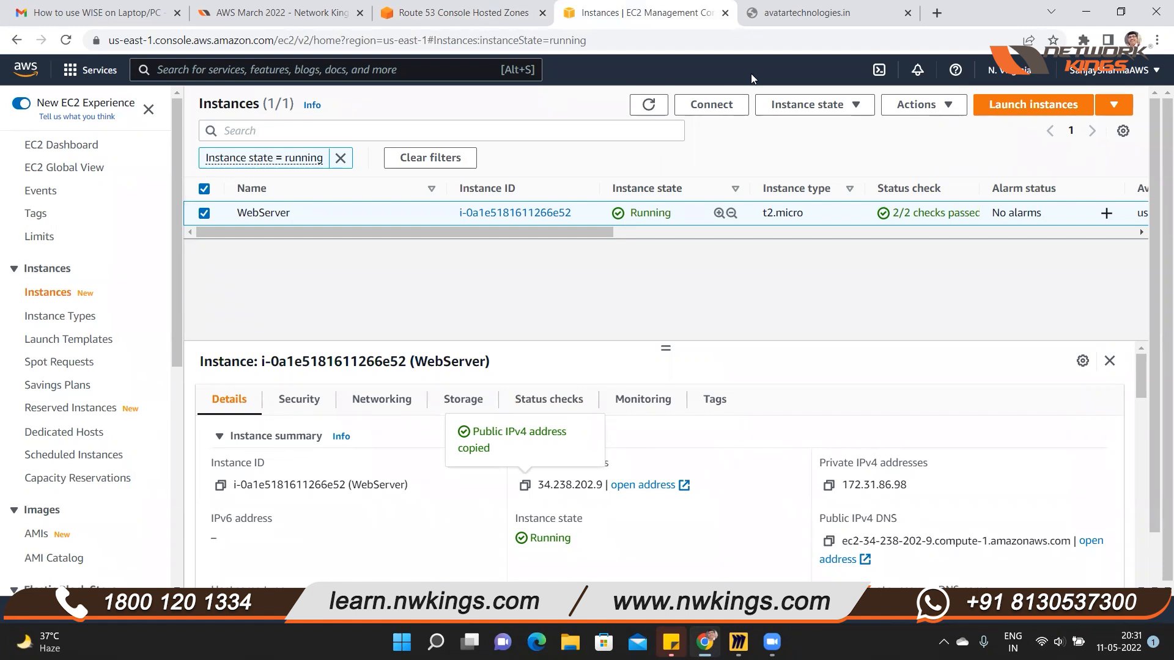
left_click(536, 642)
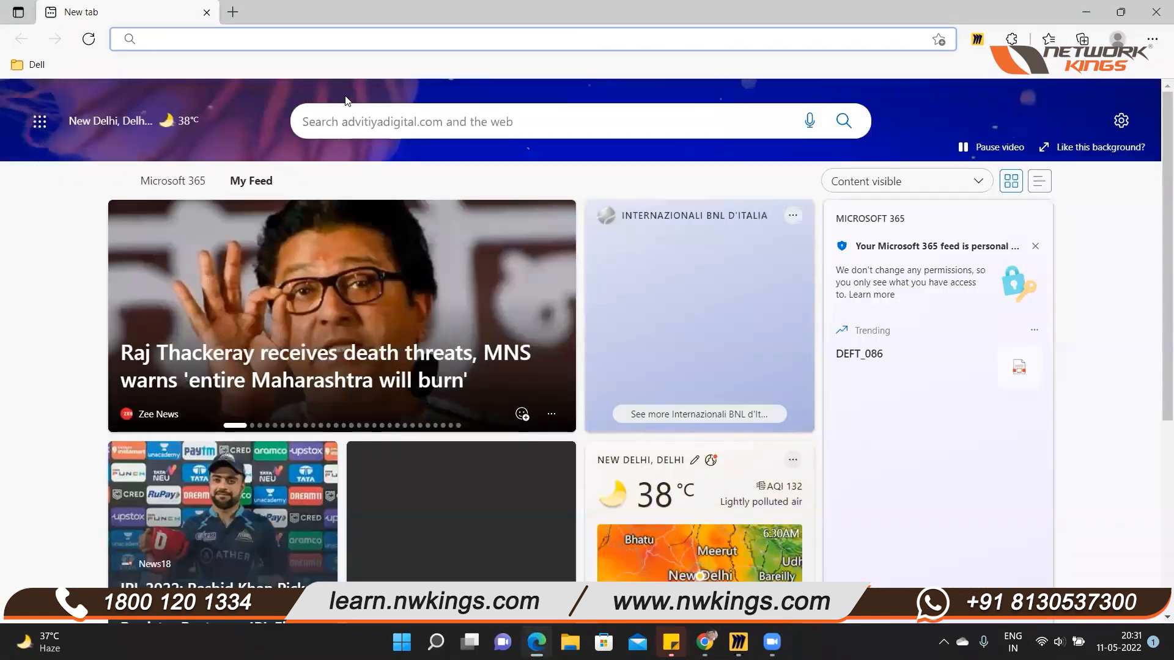
key("ctrl+v")
key("Return")
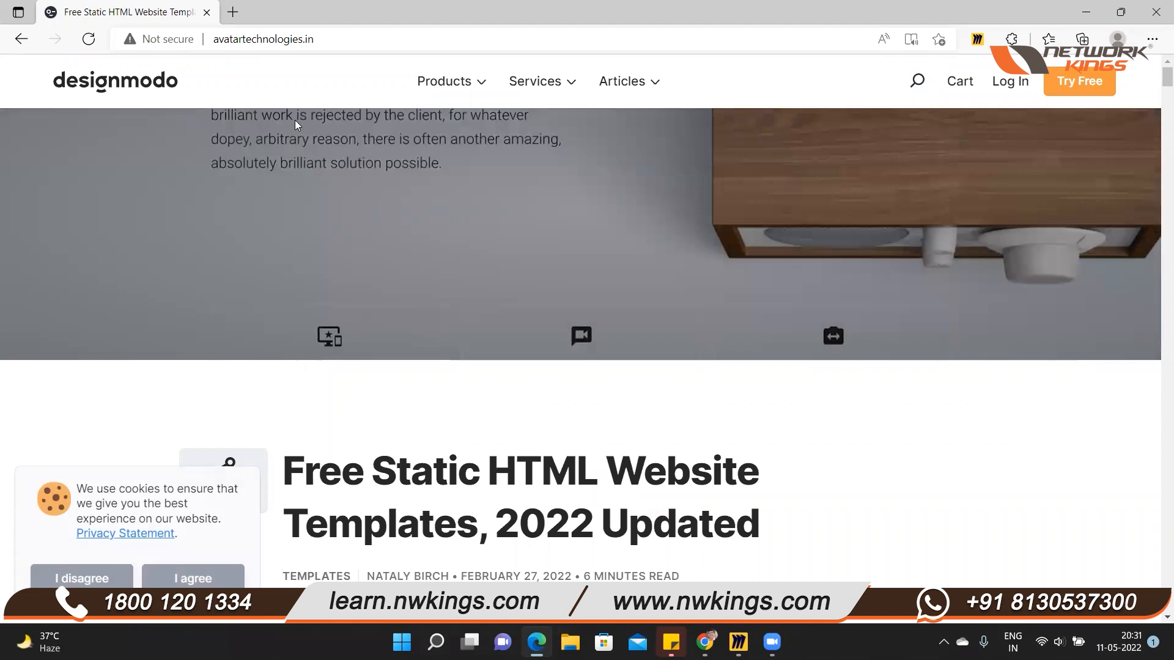
Look through the website template page served at avatartechnologies.in and return to its beginning
scroll(337, 174, "down", 5)
scroll(337, 193, "down", 10)
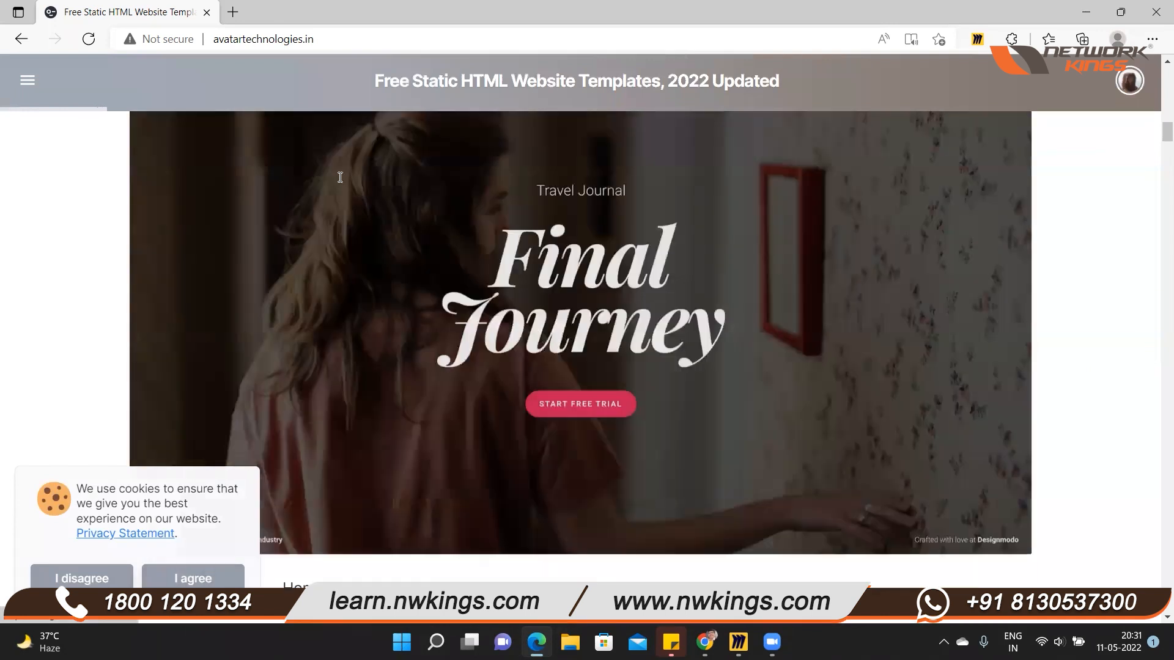
scroll(340, 175, "down", 15)
scroll(341, 168, "down", 10)
scroll(342, 164, "down", 15)
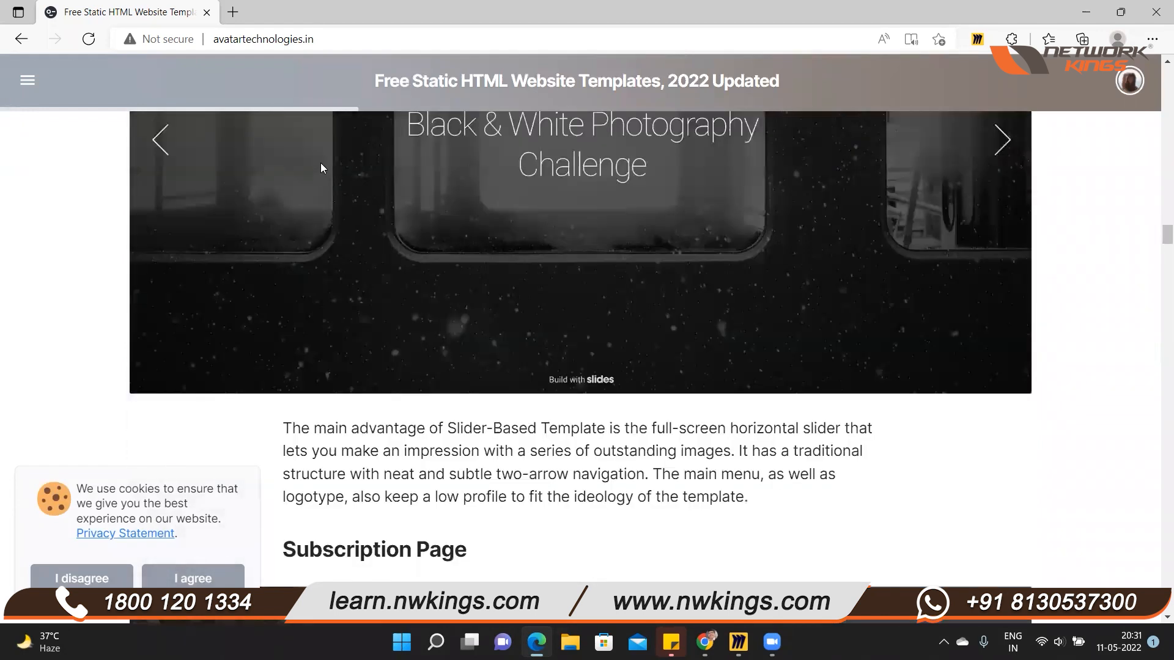
scroll(322, 163, "down", 20)
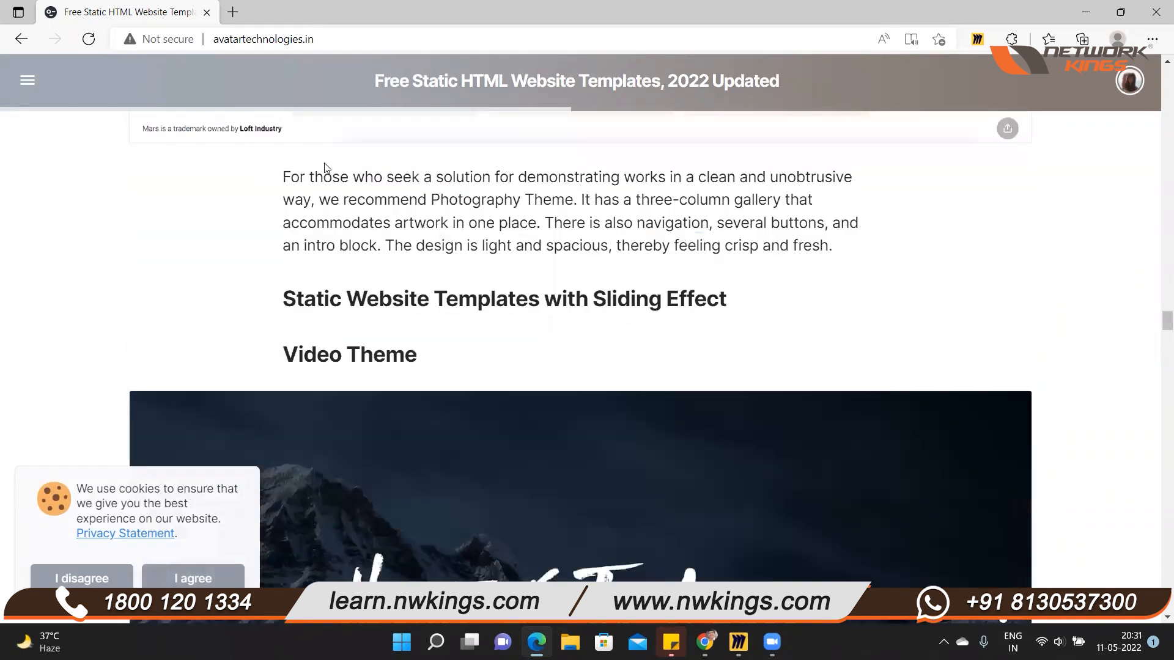
scroll(323, 162, "down", 20)
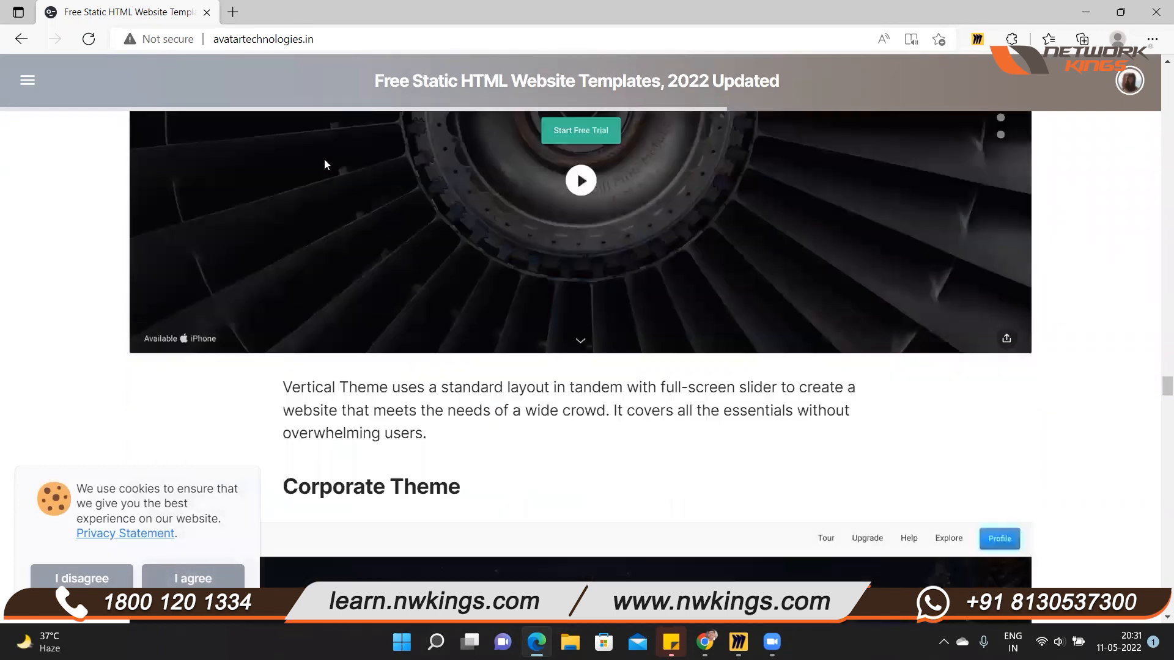
scroll(324, 159, "down", 5)
scroll(328, 158, "down", 4)
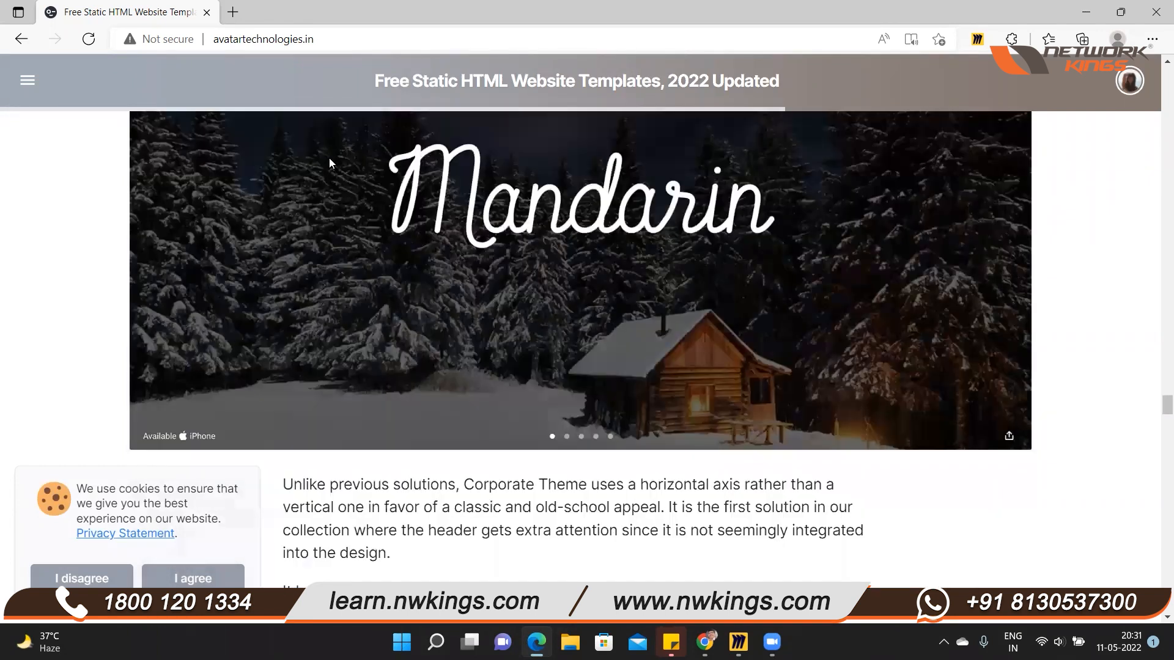
scroll(329, 162, "down", 15)
scroll(330, 157, "up", 15)
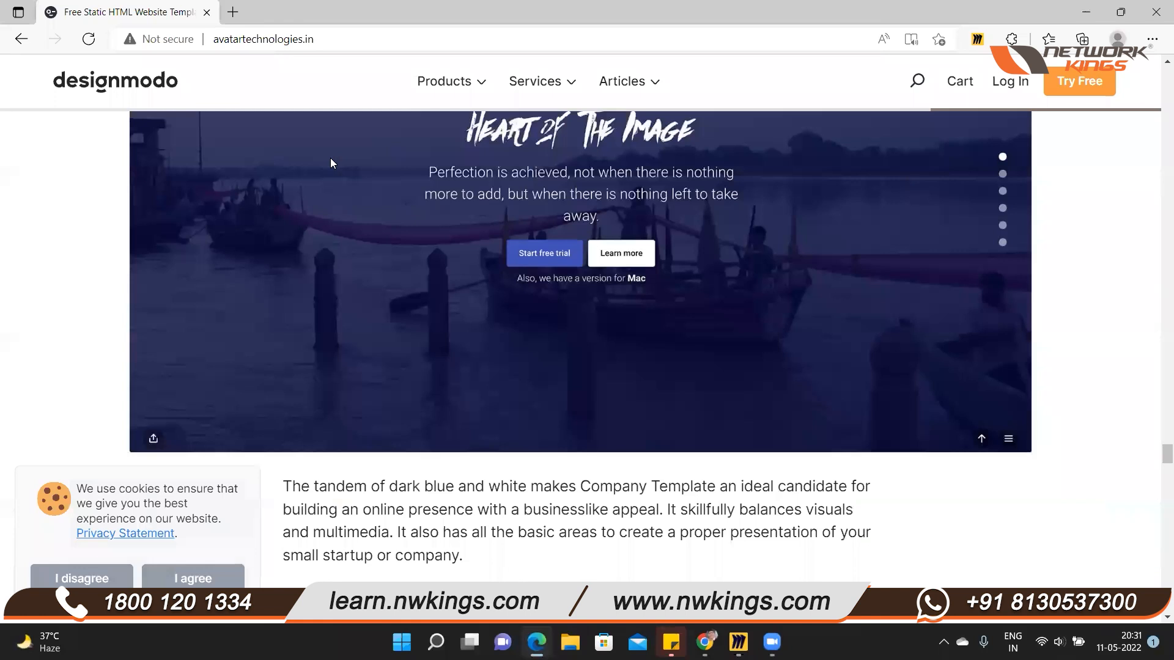
scroll(330, 158, "up", 8)
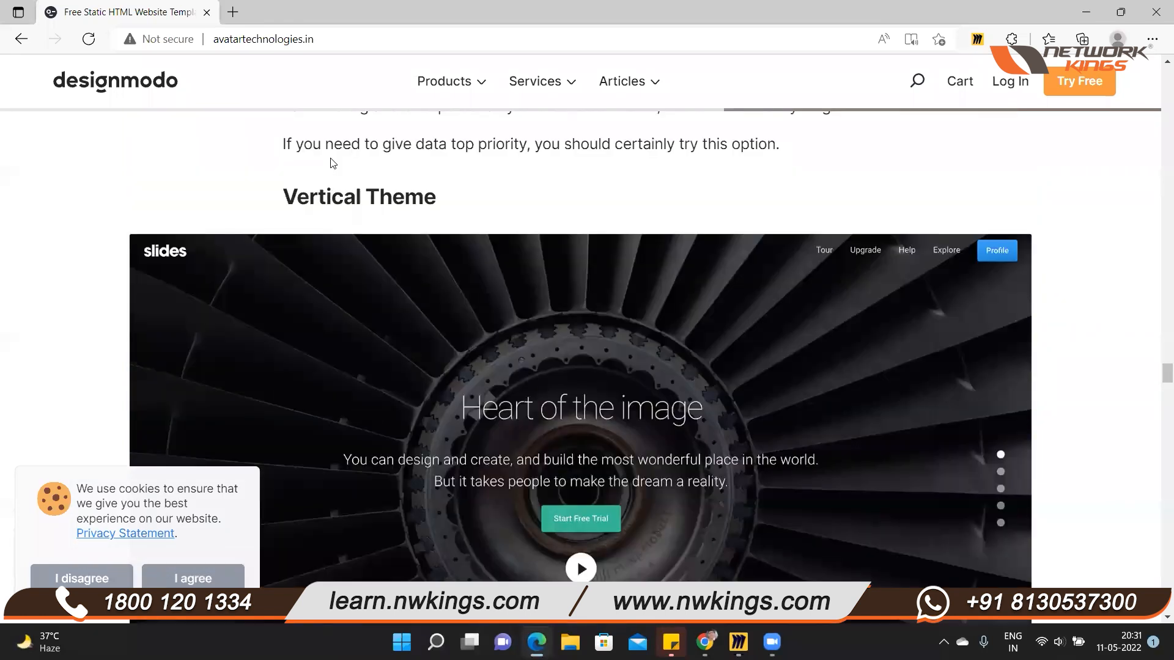
scroll(331, 162, "up", 12)
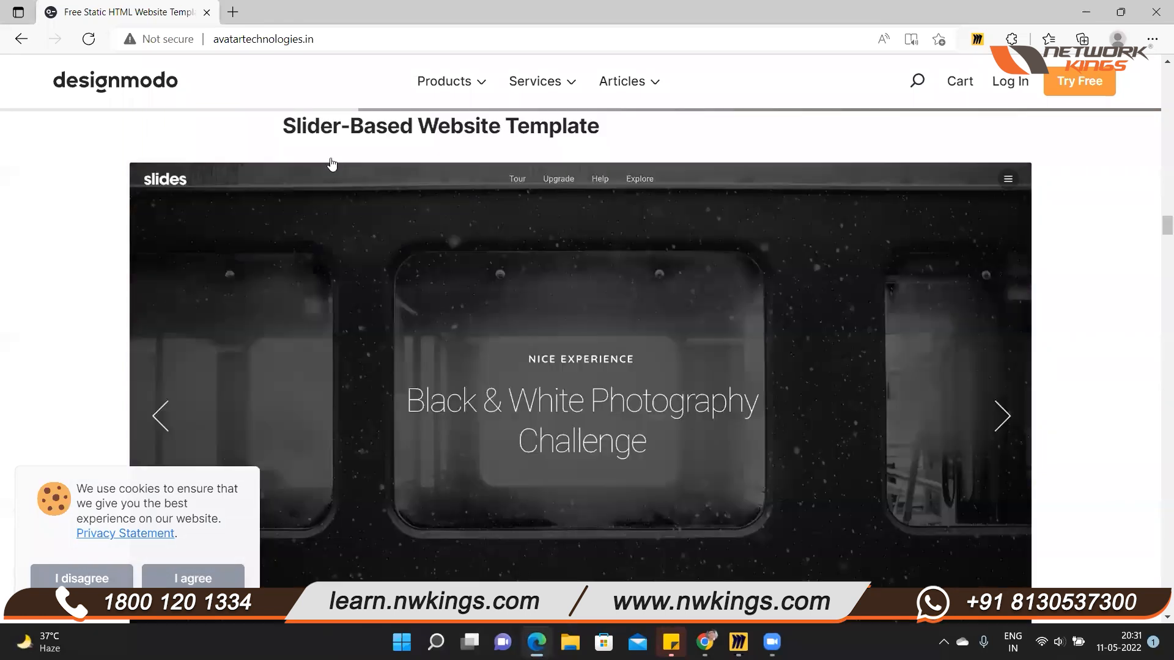
scroll(330, 162, "up", 15)
scroll(331, 163, "up", 10)
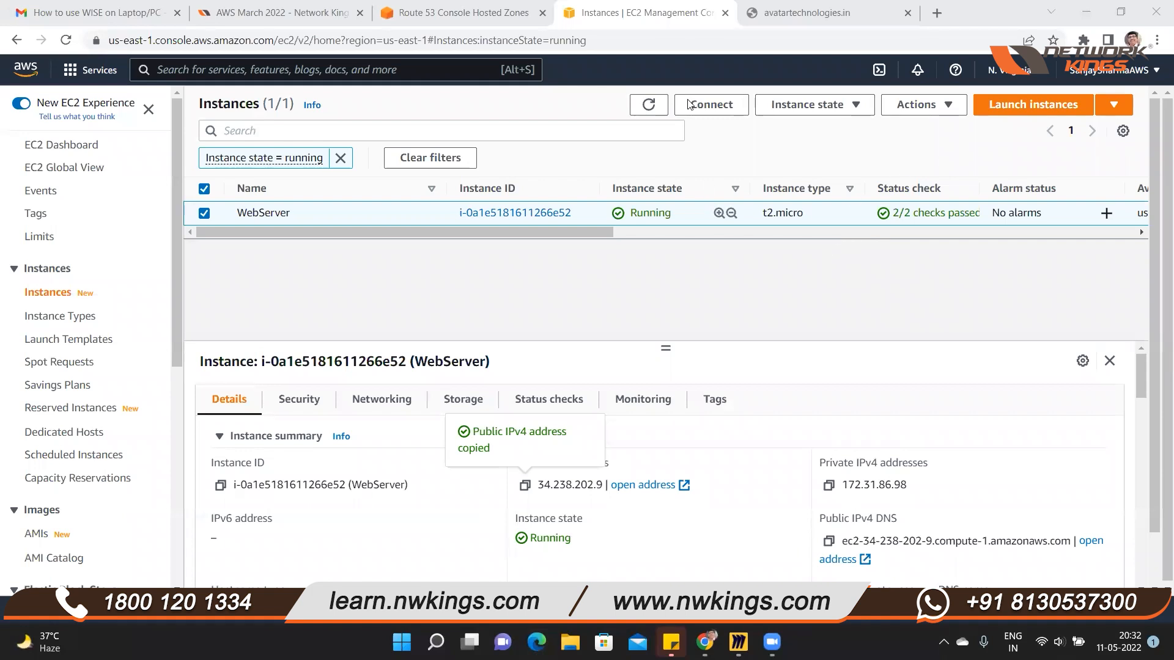
Switch to the Miro board, shift the AWS heading to the right and enlarge the Godaddy.com heading to size 25
left_click(456, 12)
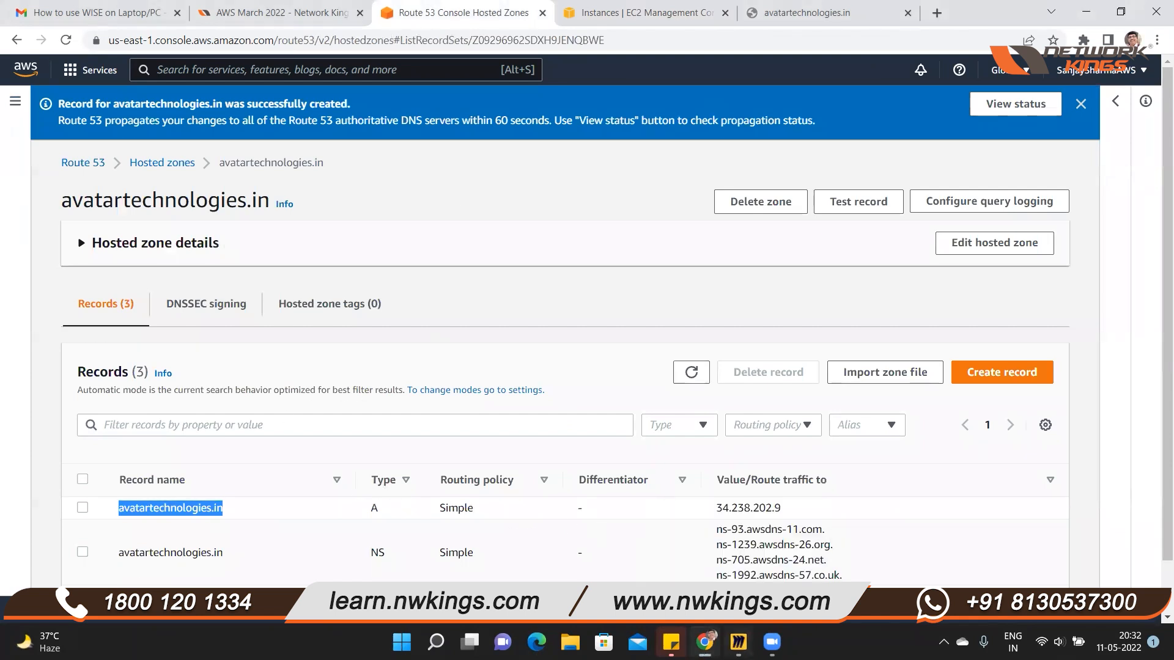
left_click(739, 642)
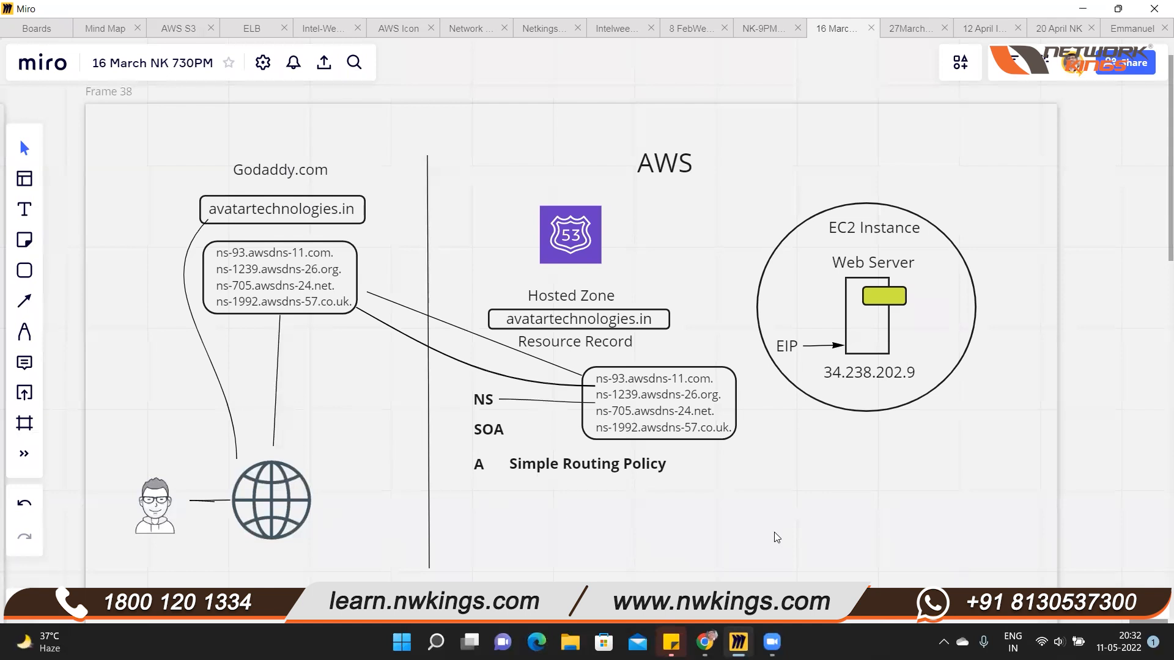
left_click_drag(678, 166, 711, 170)
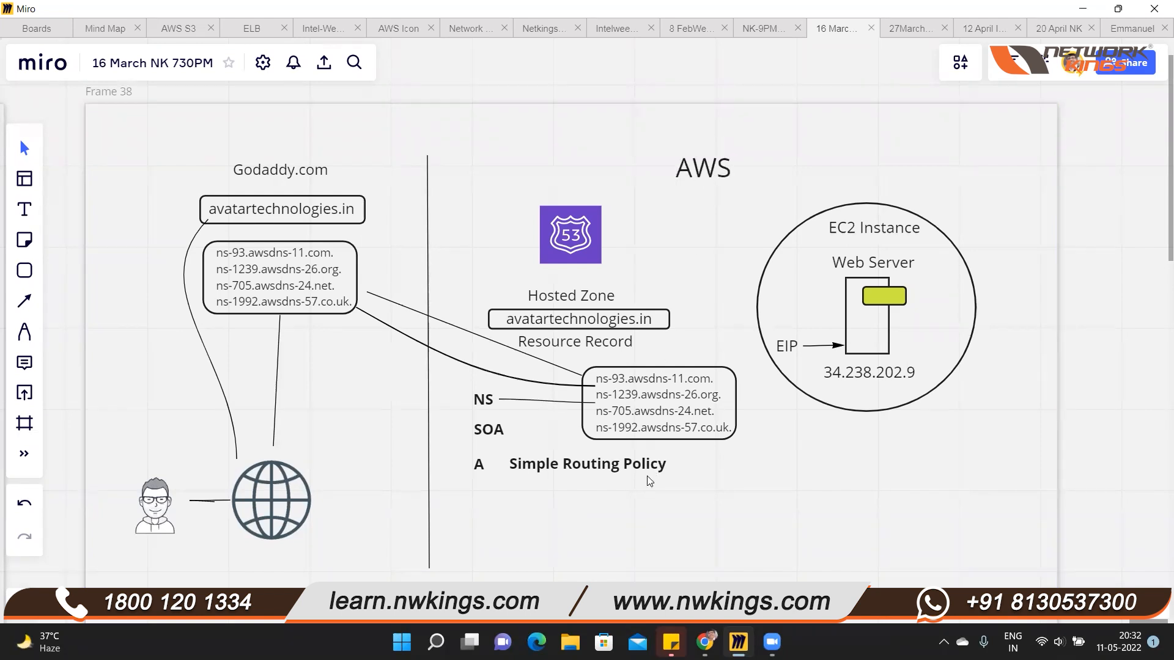
left_click(282, 176)
left_click_drag(328, 159, 291, 168)
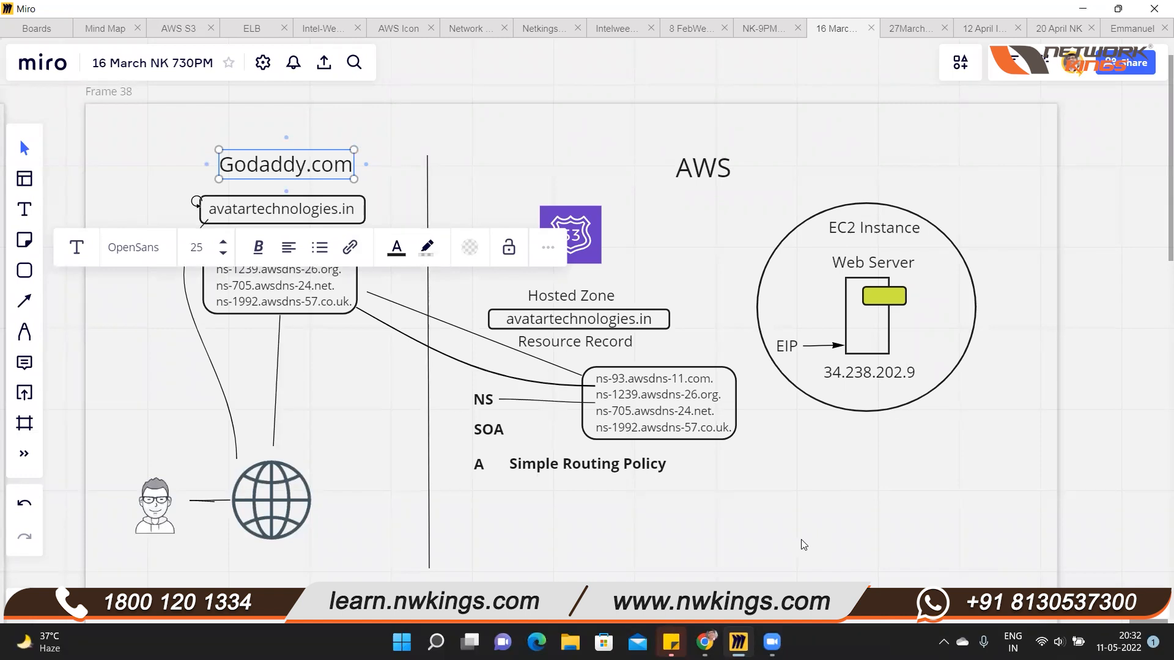
scroll(782, 536, "down", 5)
scroll(782, 536, "up", 5)
scroll(783, 536, "down", 2)
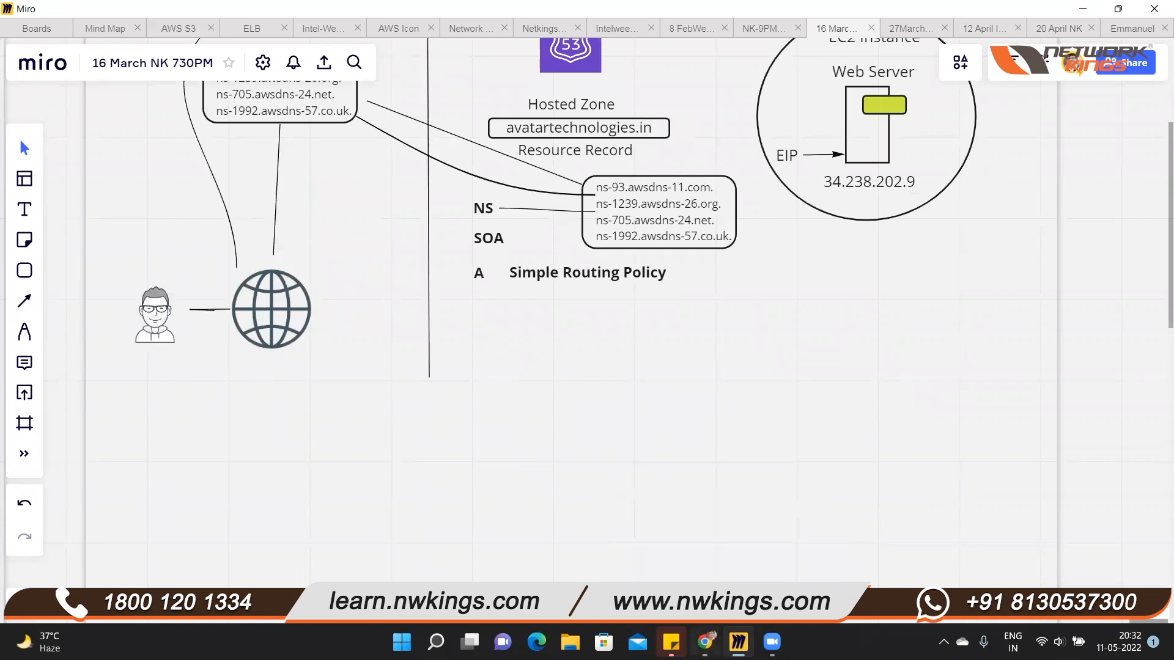
Switch to Chrome, search for "aws route53 routing policy" and open the AWS documentation page Choosing a routing policy
left_click(706, 642)
left_click(822, 13)
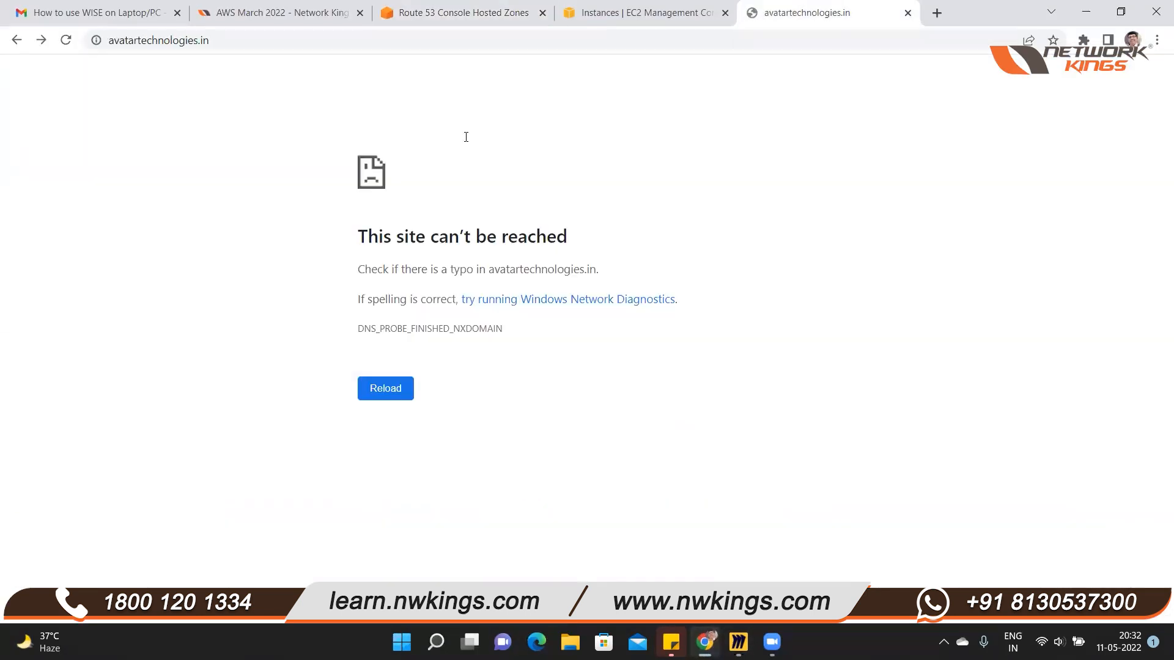
key("ctrl+l")
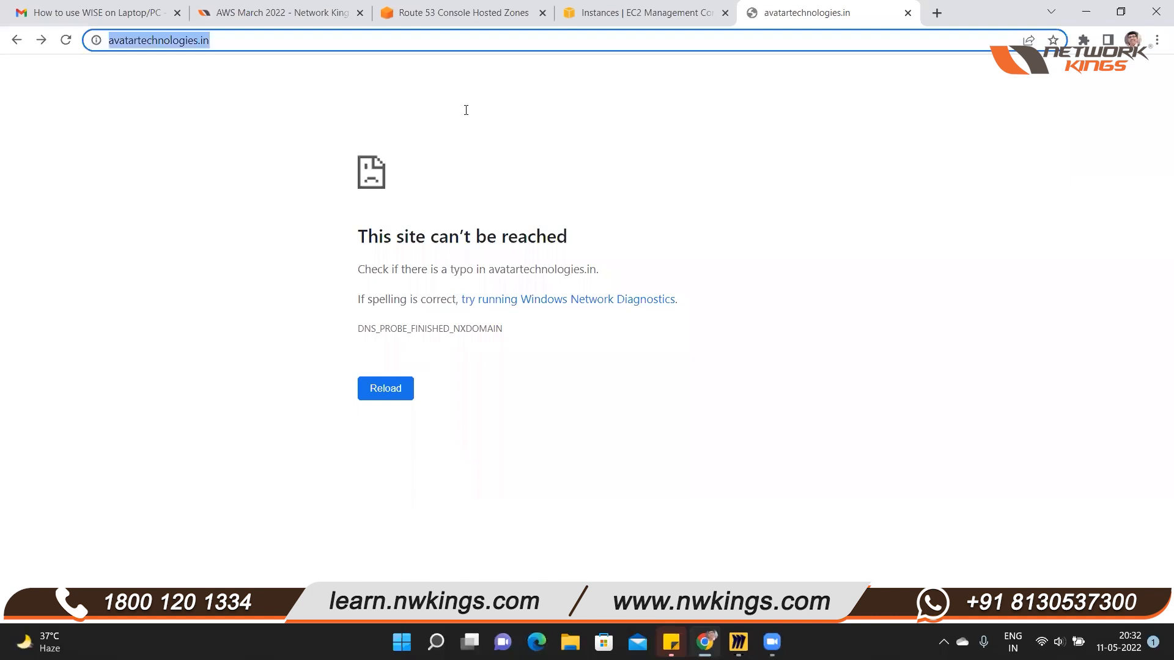
type("aws route53 routing policy")
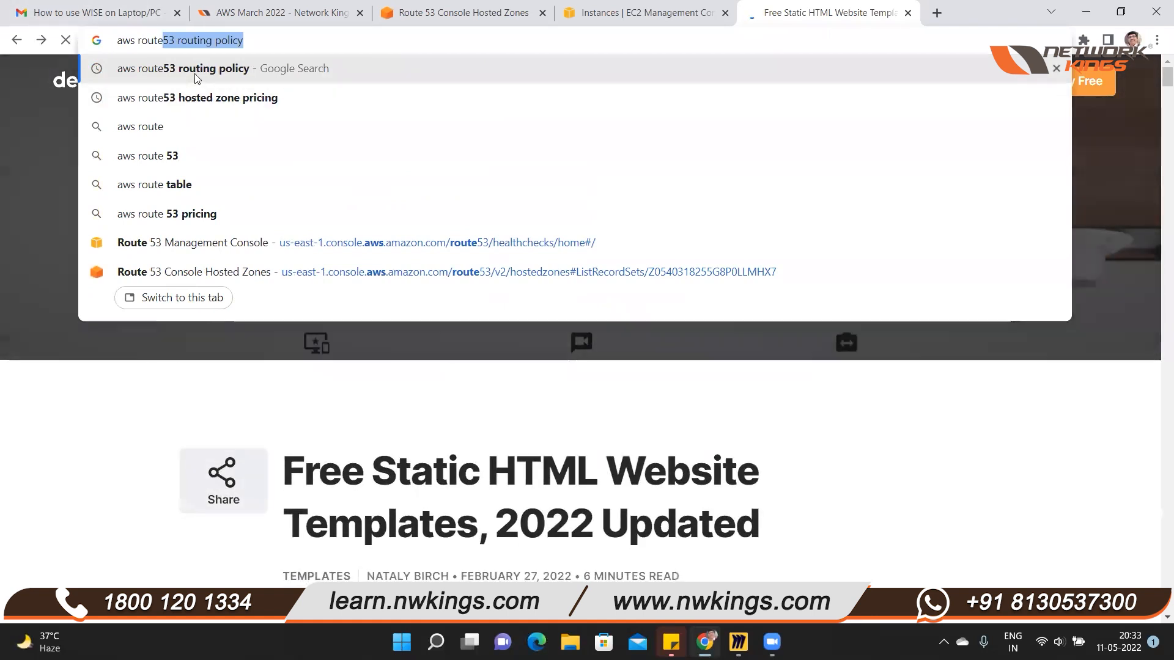
left_click(195, 78)
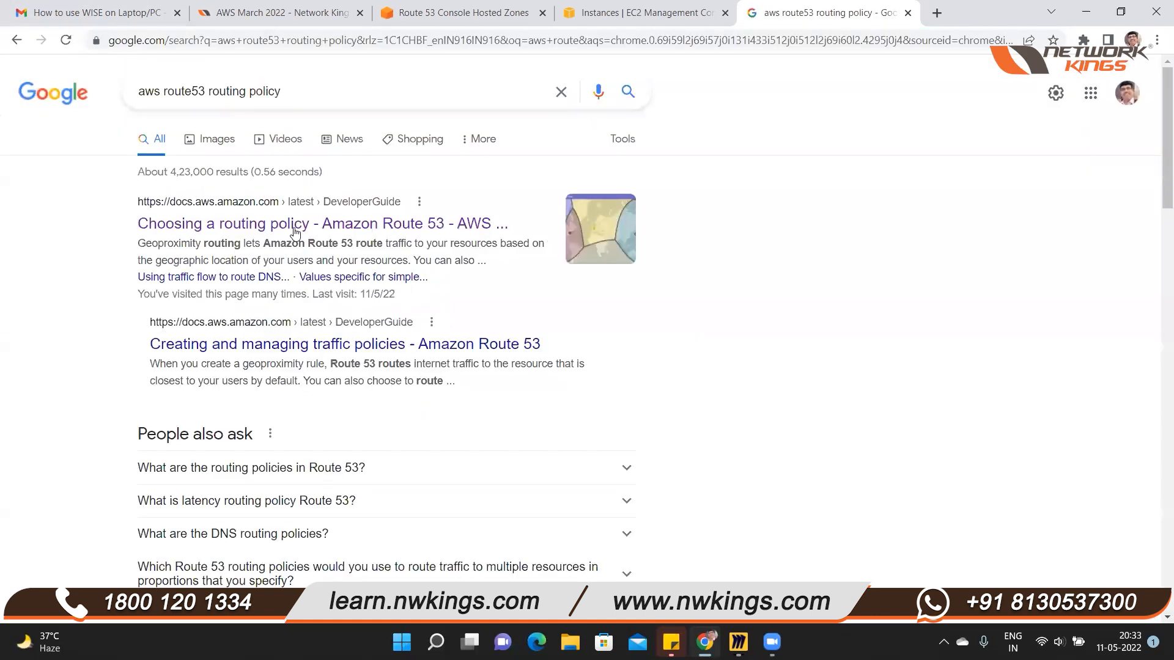
left_click(293, 229)
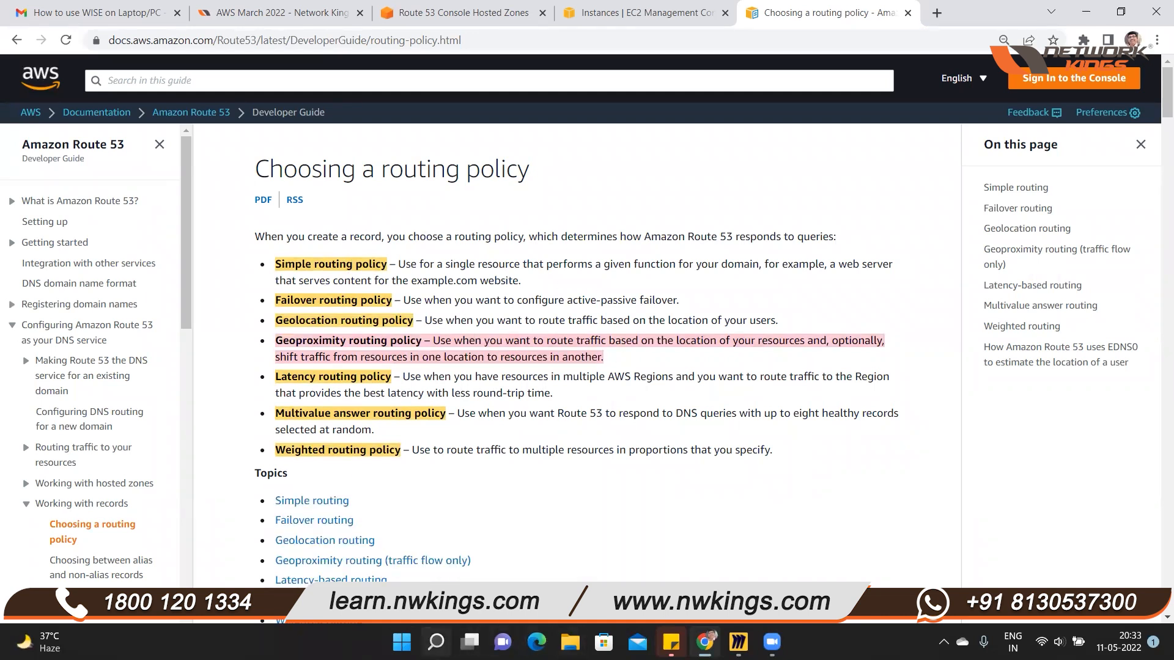
Capture a rectangular snip of the routing policy list, from Simple to Weighted, with the Snipping Tool
left_click(436, 641)
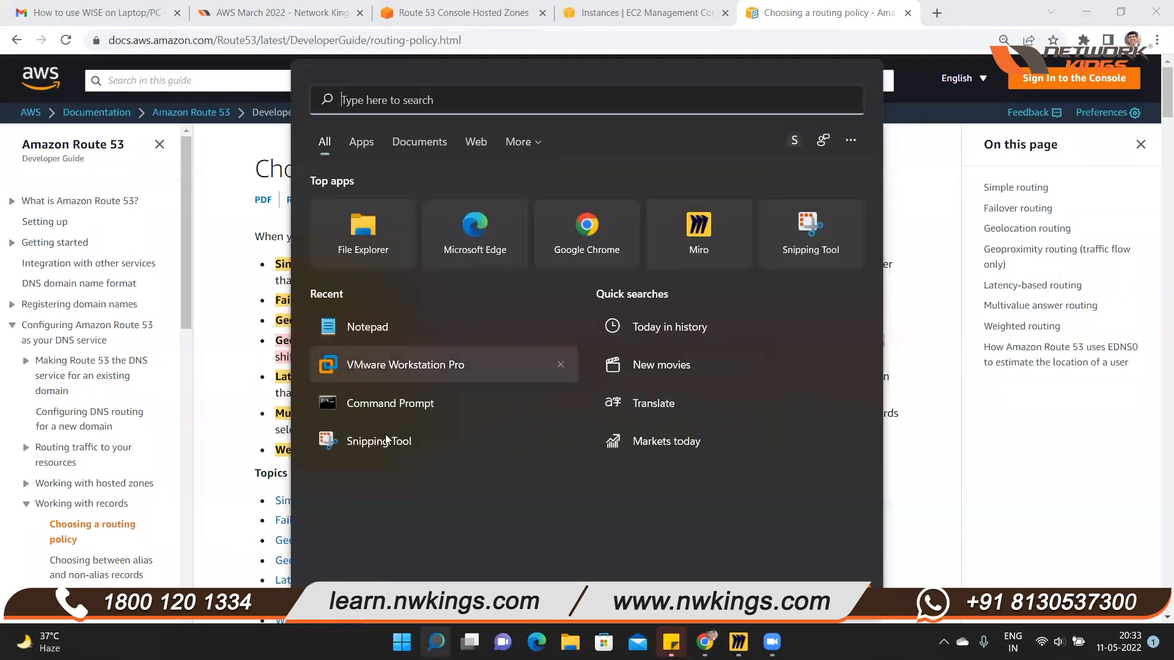
key("Escape")
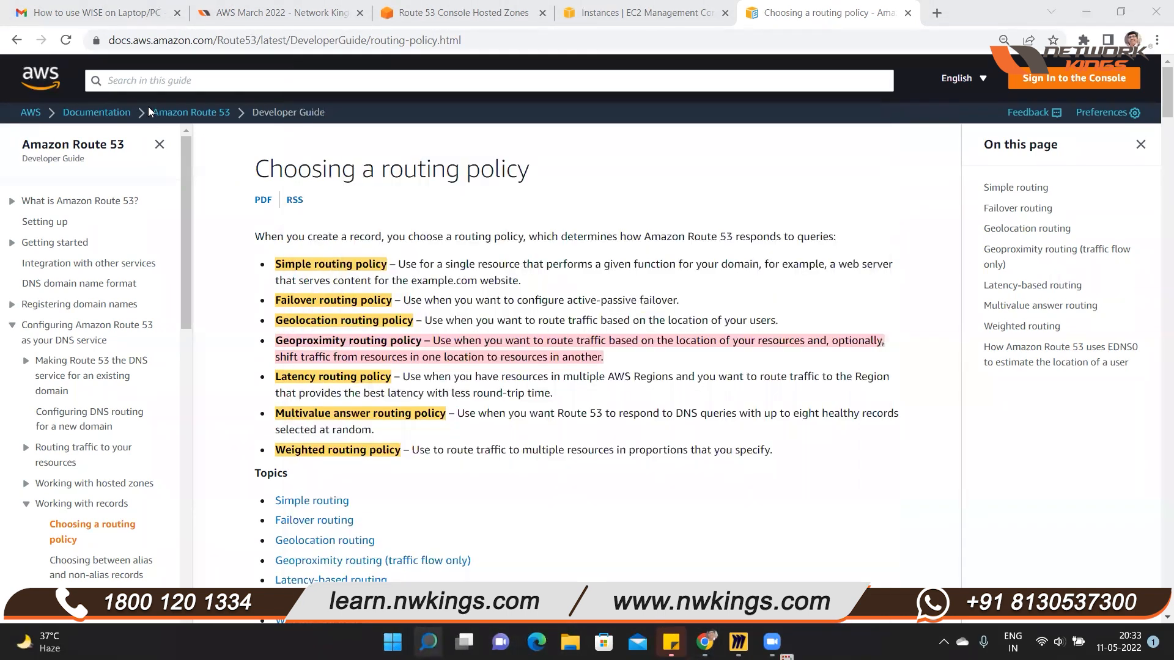
left_click(50, 51)
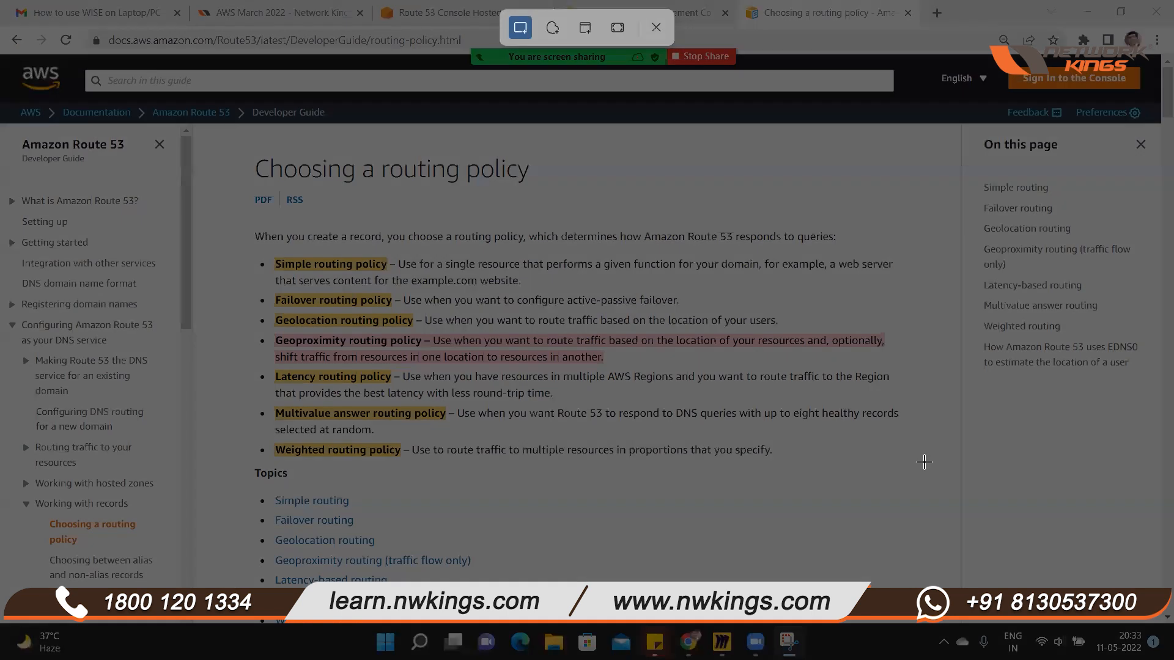
left_click_drag(248, 249, 901, 459)
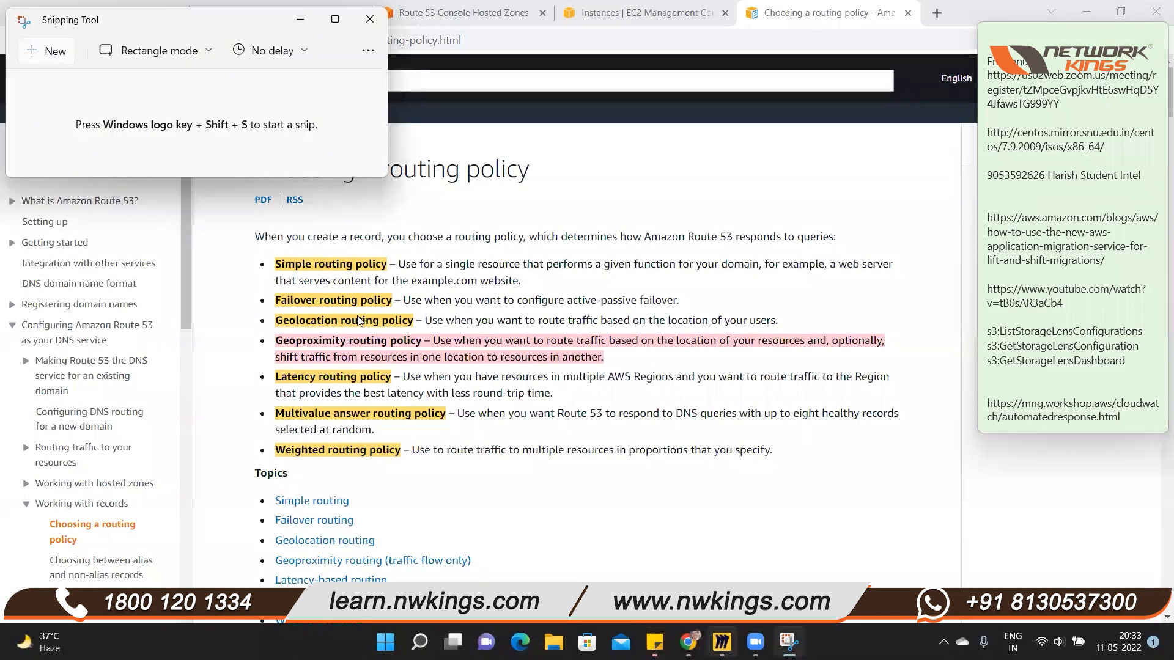
Paste the captured routing policy list into the empty area below the diagram on the Miro board
left_click(721, 642)
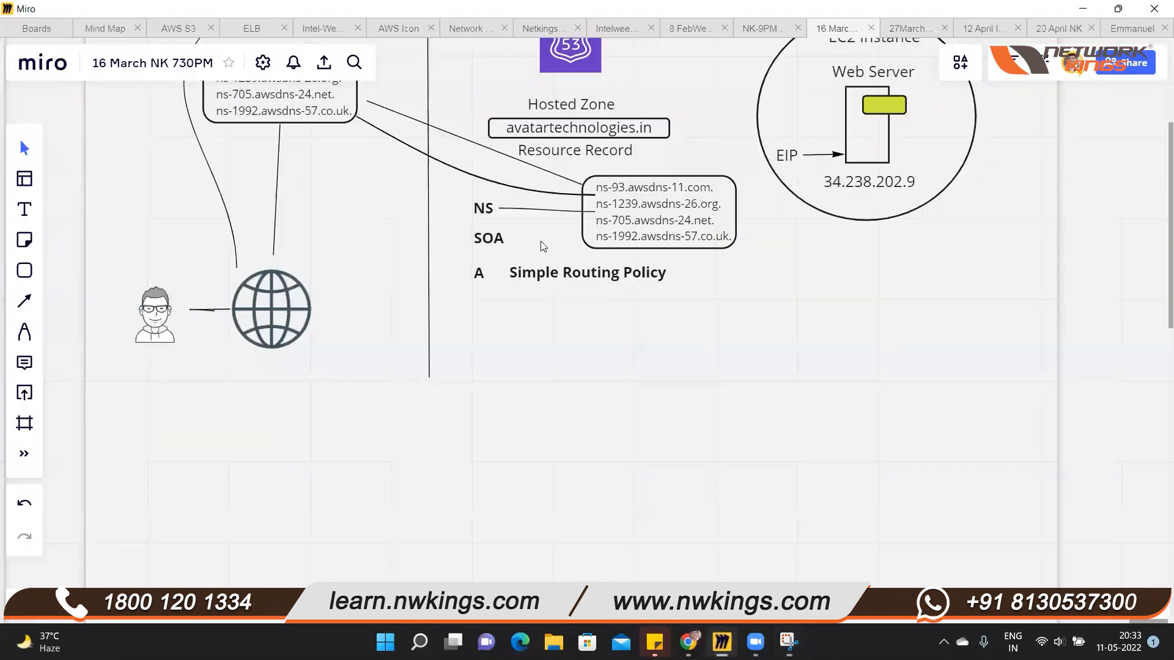
scroll(550, 238, "down", 3)
key("ctrl+v")
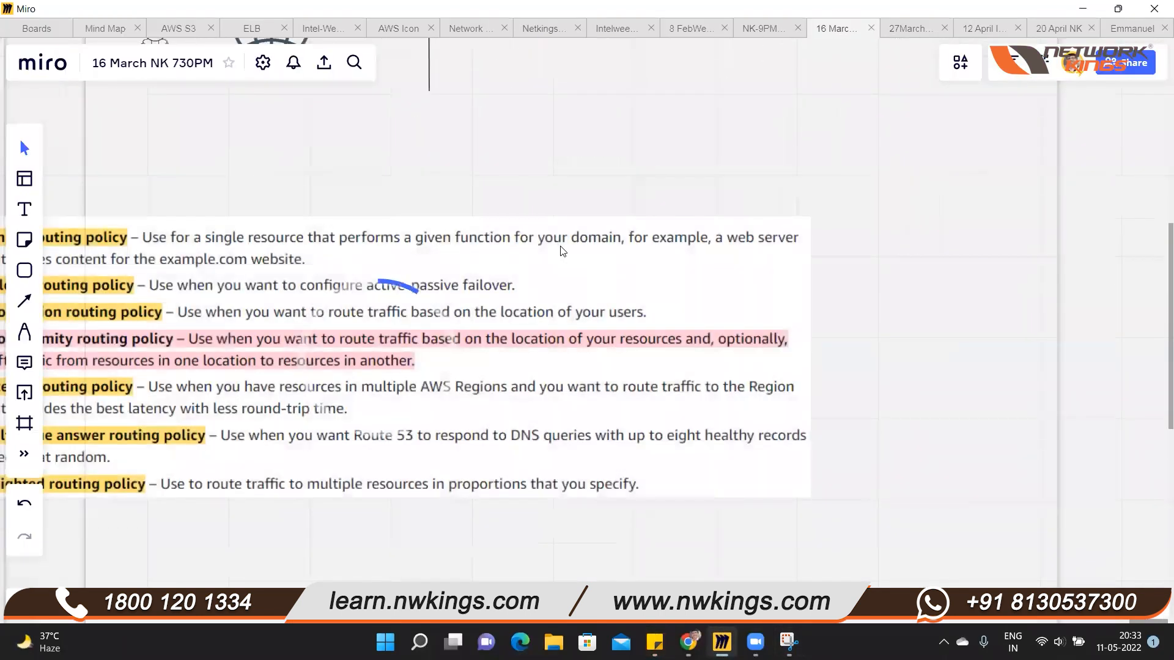
Review the pasted routing policy list and compare it with the Godaddy.com and AWS Route 53 diagram above it
left_click_drag(560, 246, 538, 244)
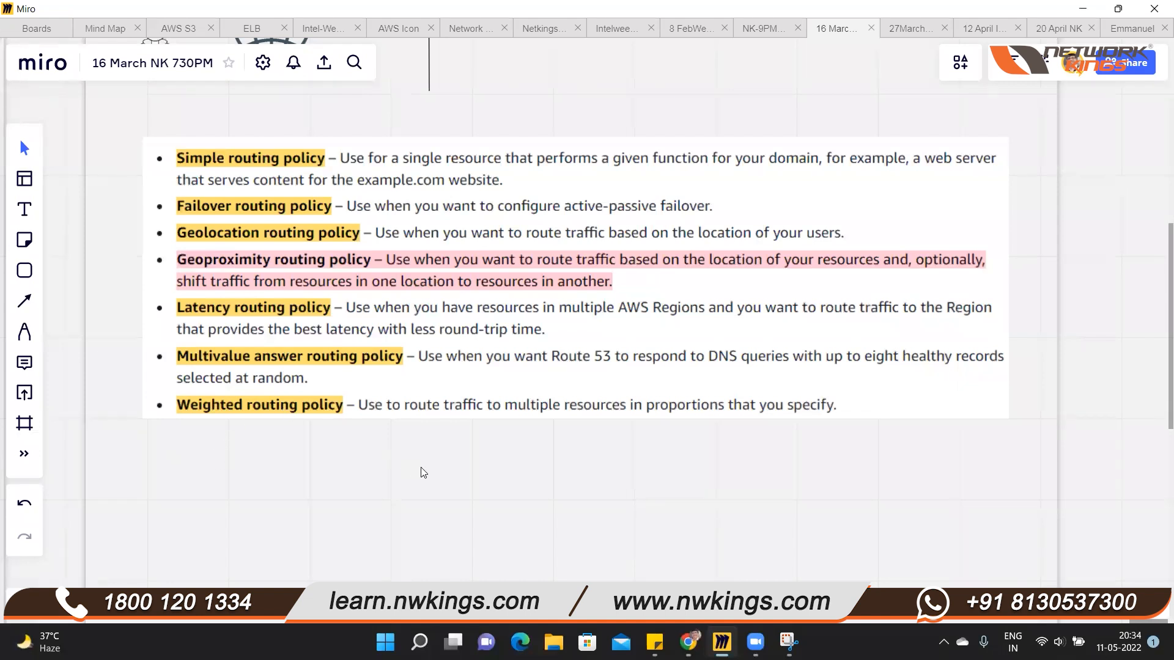
scroll(442, 485, "up", 8)
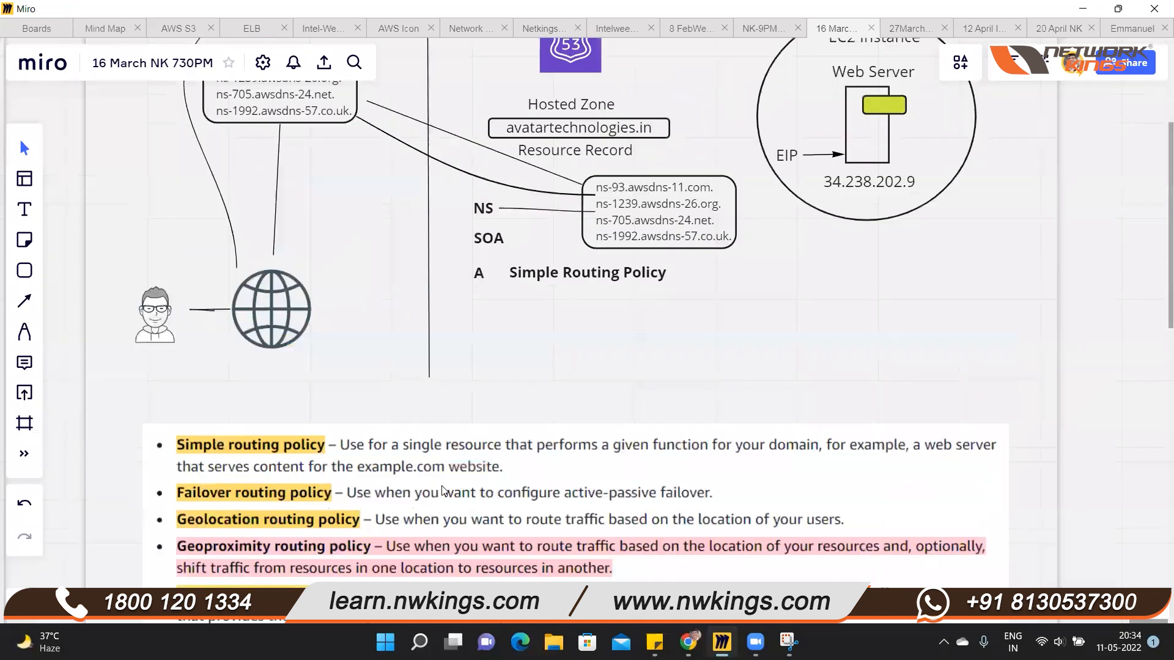
scroll(441, 485, "down", 5)
scroll(441, 485, "up", 6)
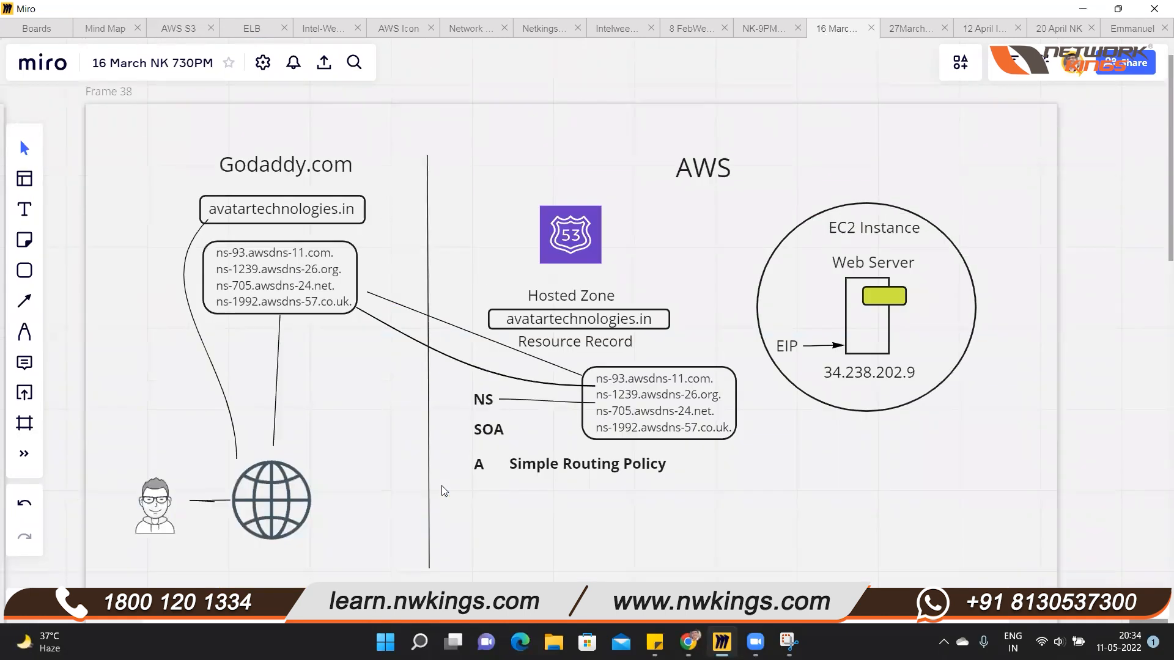
scroll(442, 485, "down", 8)
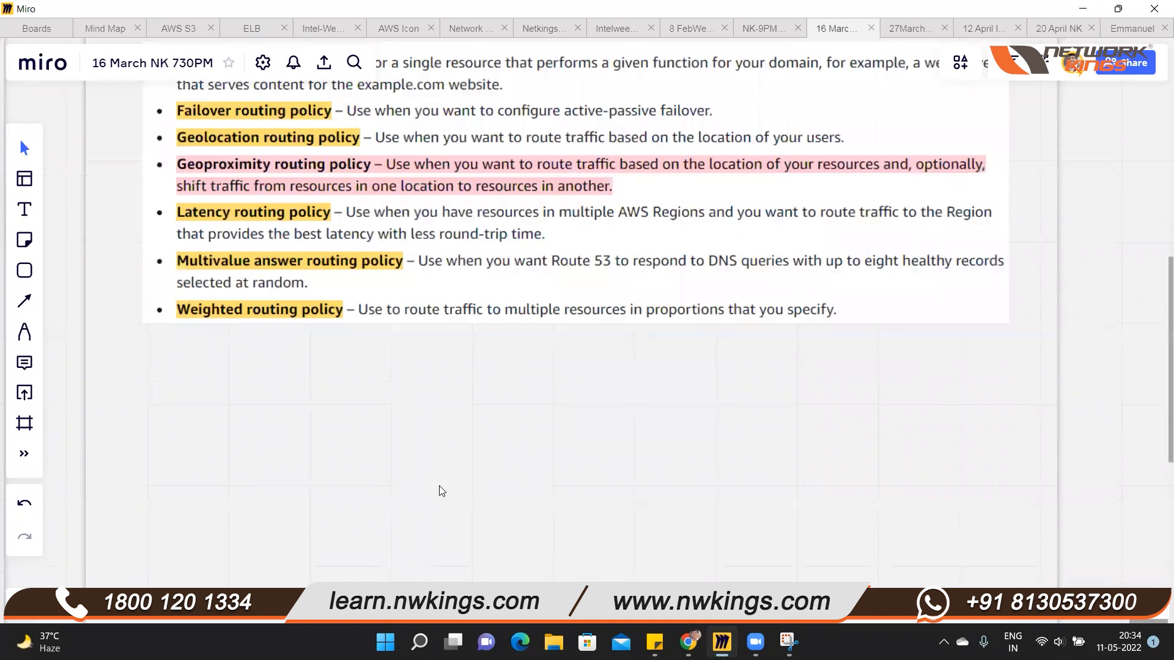
scroll(439, 491, "up", 8)
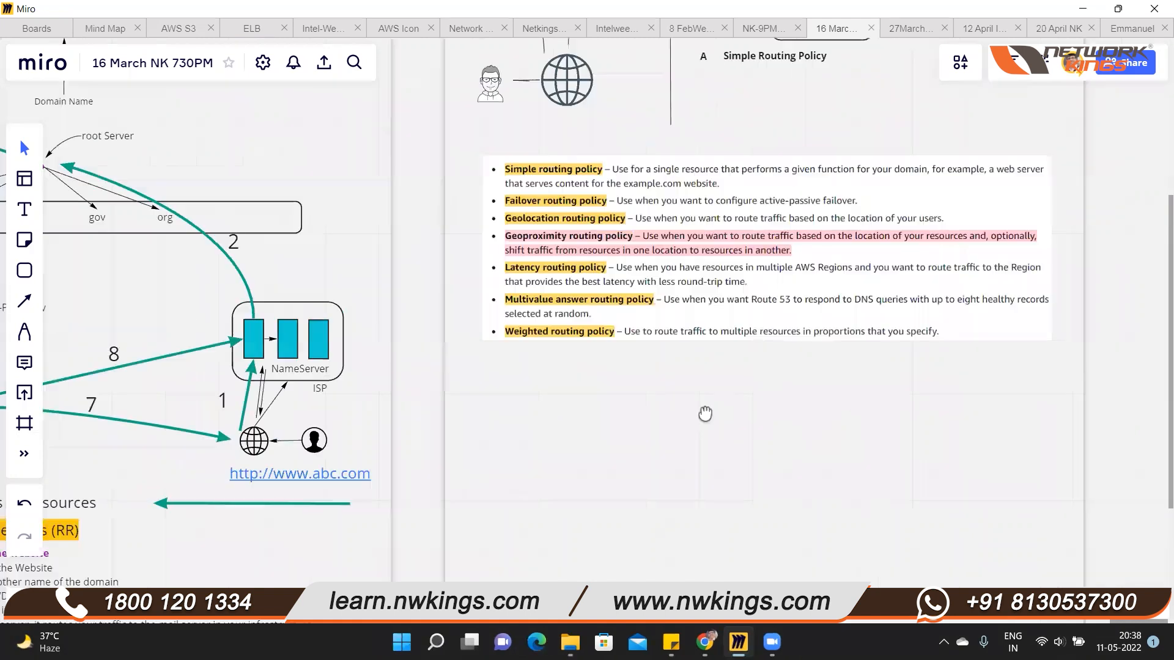
left_click_drag(701, 411, 624, 440)
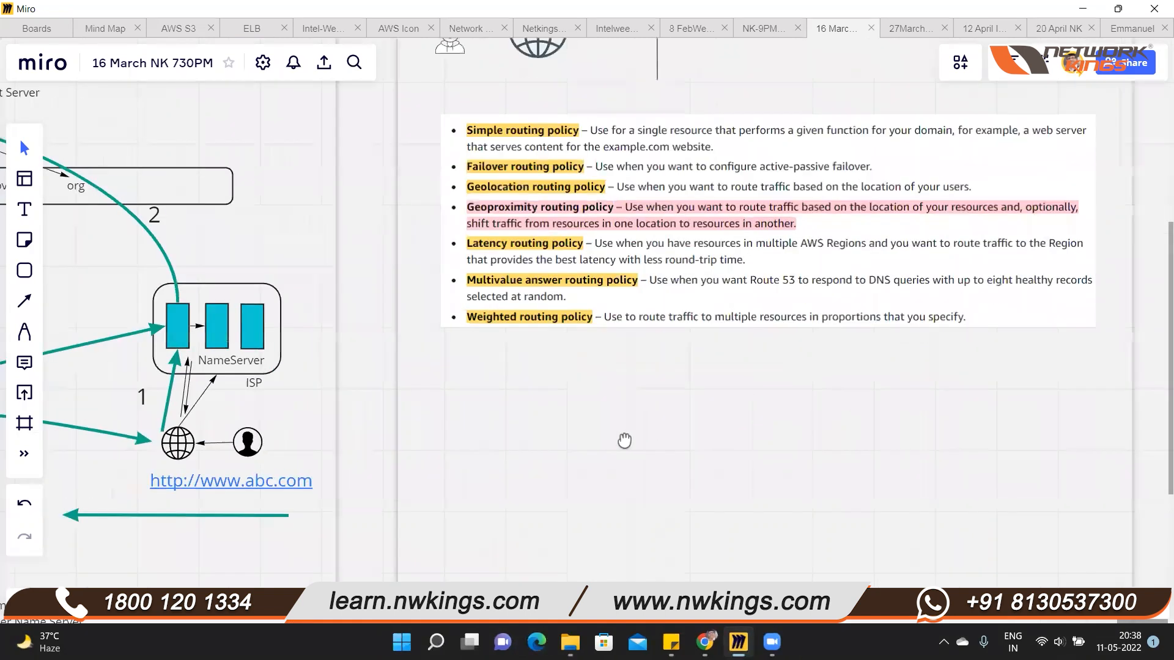
scroll(605, 472, "up", 2)
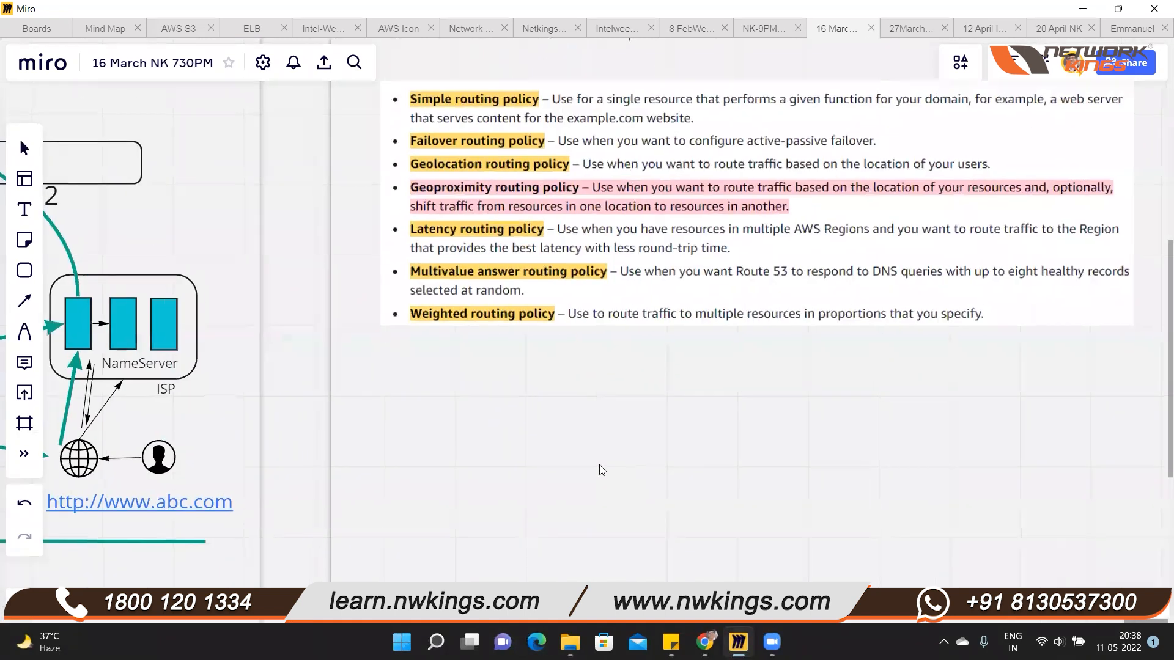
scroll(602, 469, "down", 4)
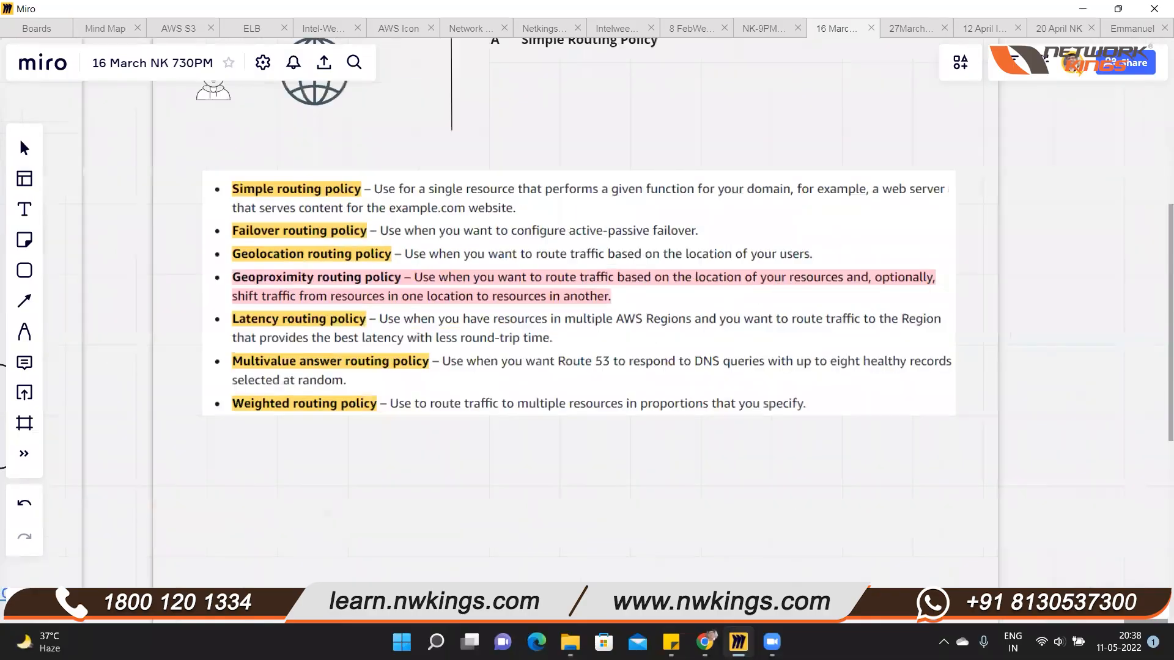